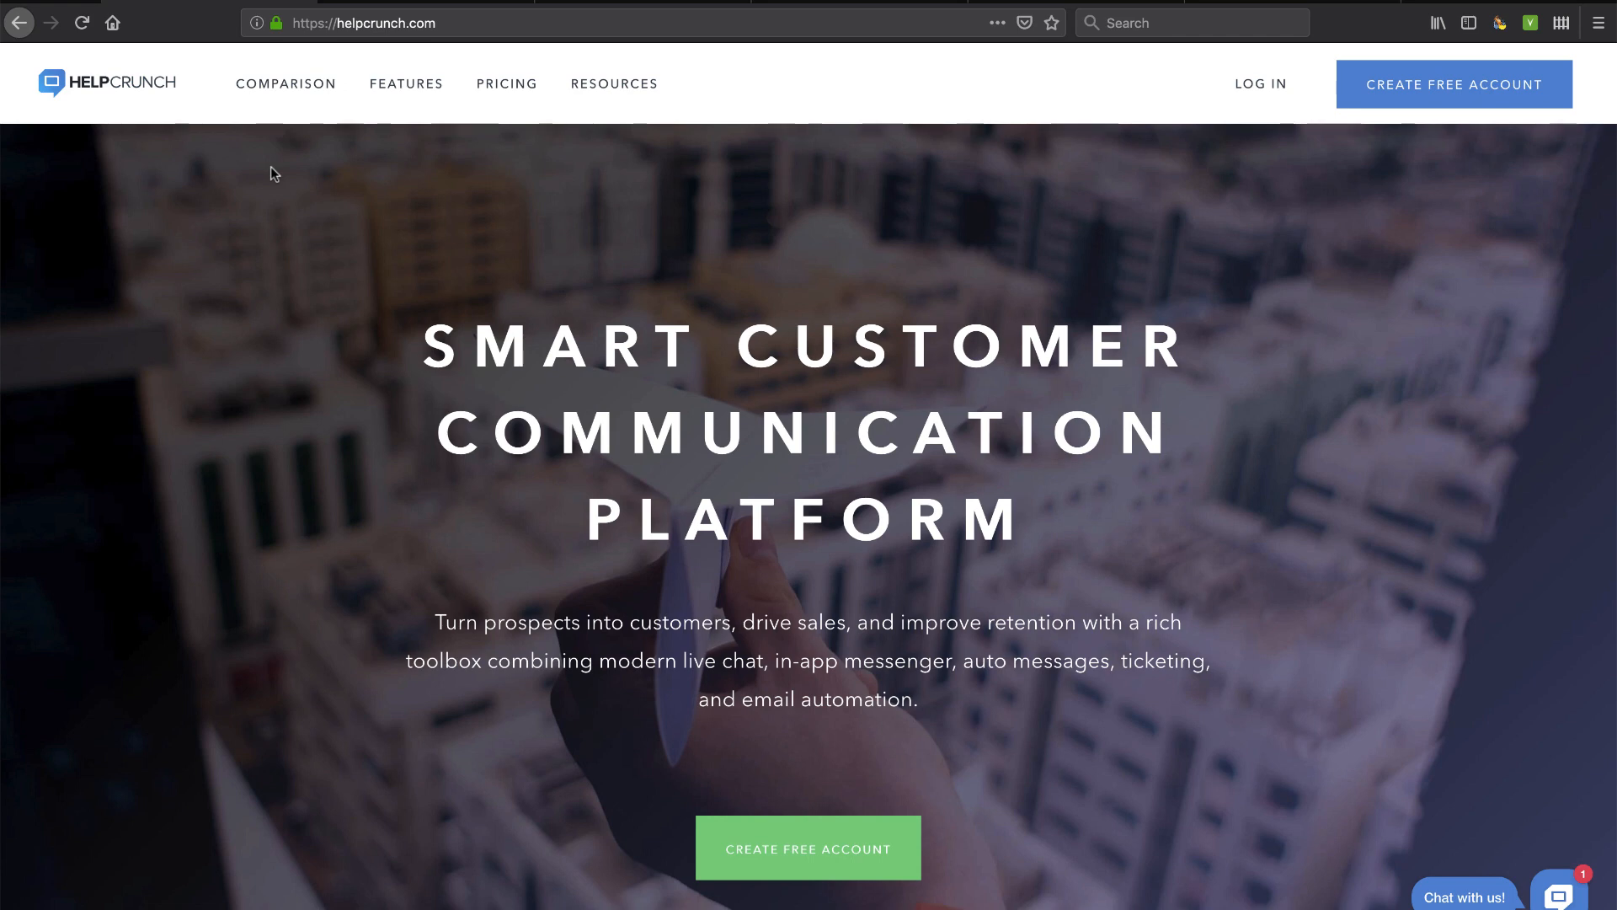
Select the current page address in the browser bar.
{"action": "key", "text": "ctrl+l"}
{"action": "mouse_move", "coordinate": [285, 84]}
{"action": "scroll", "coordinate": [531, 376], "scroll_direction": "down", "scroll_amount": 3}
{"action": "scroll", "coordinate": [531, 375], "scroll_direction": "down", "scroll_amount": 3}
{"action": "scroll", "coordinate": [531, 376], "scroll_direction": "down", "scroll_amount": 3}
{"action": "scroll", "coordinate": [532, 375], "scroll_direction": "down", "scroll_amount": 2}
{"action": "scroll", "coordinate": [531, 375], "scroll_direction": "down", "scroll_amount": 5}
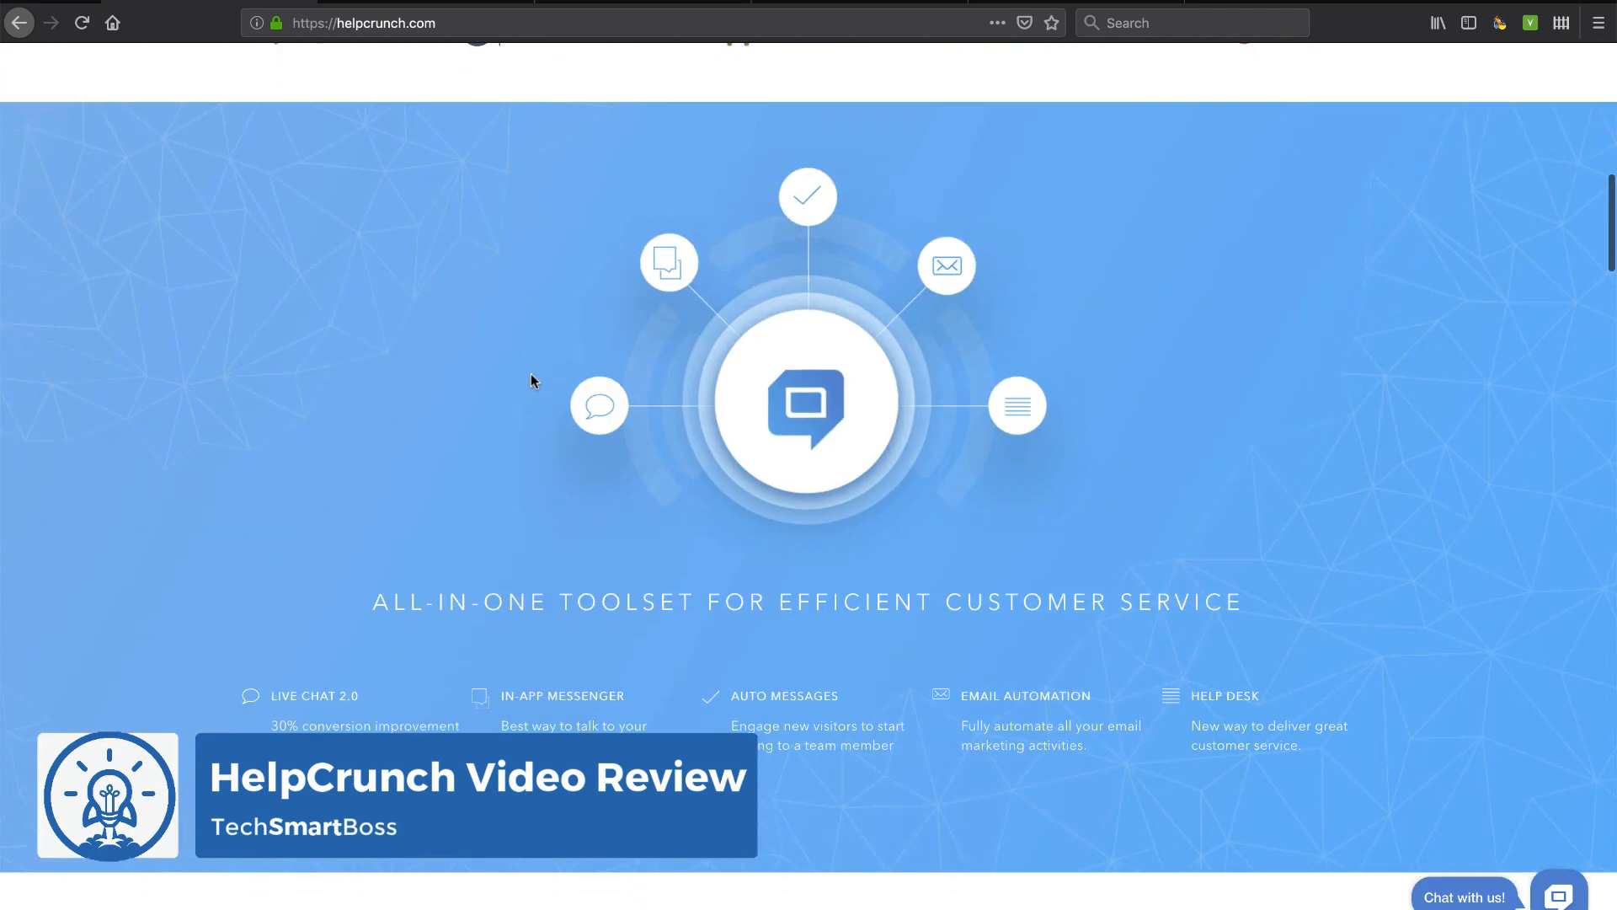
{"action": "scroll", "coordinate": [531, 376], "scroll_direction": "down", "scroll_amount": 4}
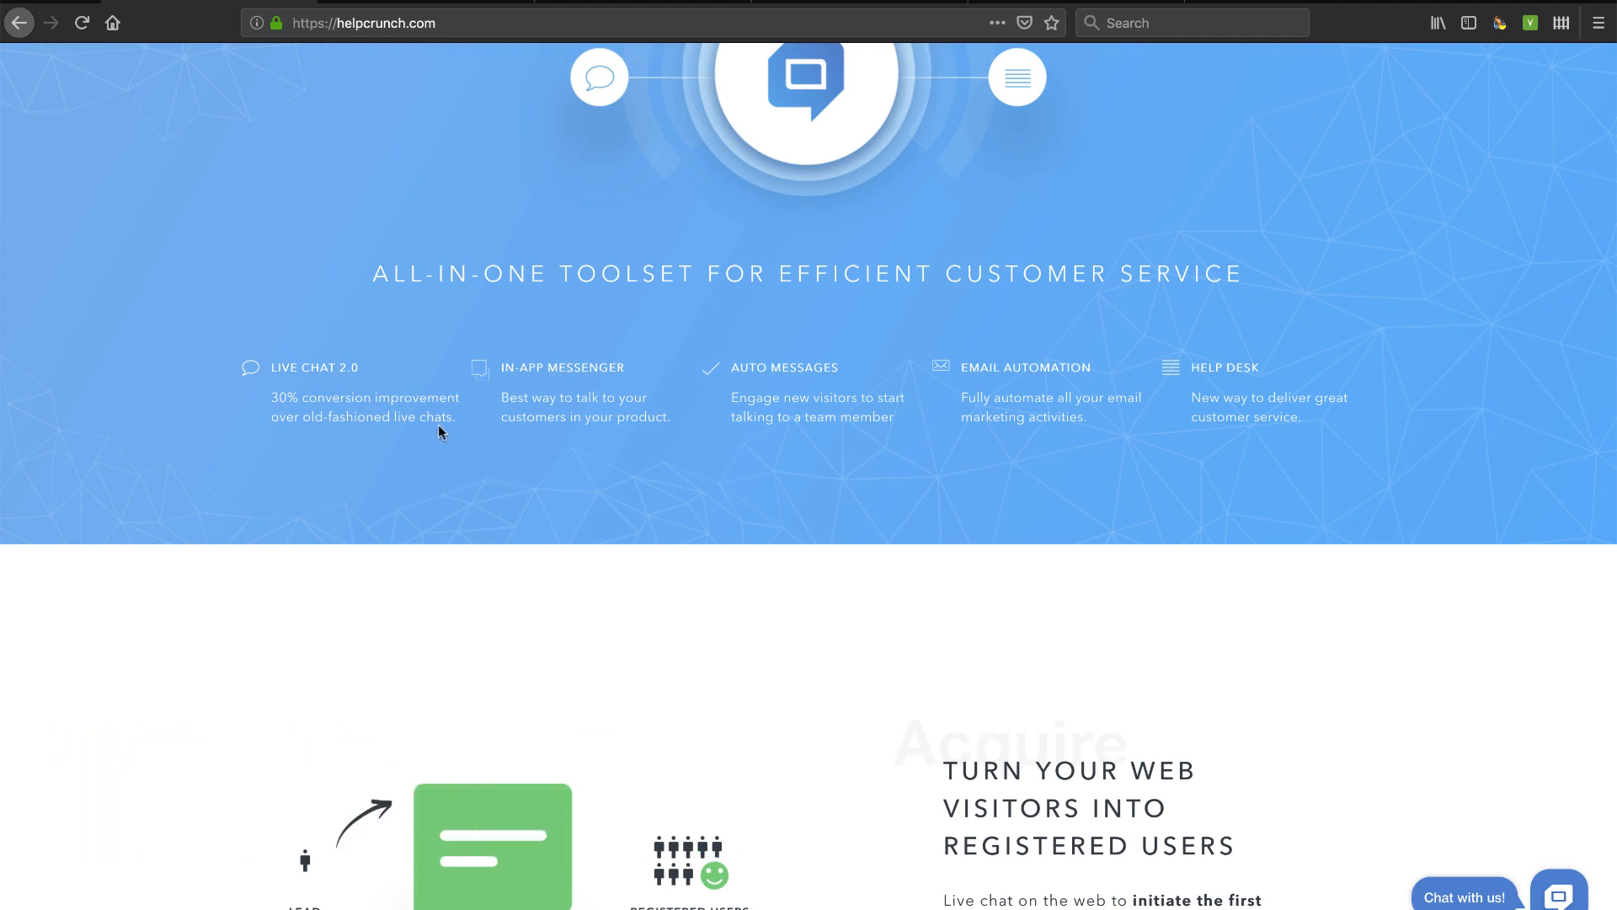
{"action": "scroll", "coordinate": [439, 425], "scroll_direction": "down", "scroll_amount": 1}
{"action": "scroll", "coordinate": [439, 425], "scroll_direction": "up", "scroll_amount": 1}
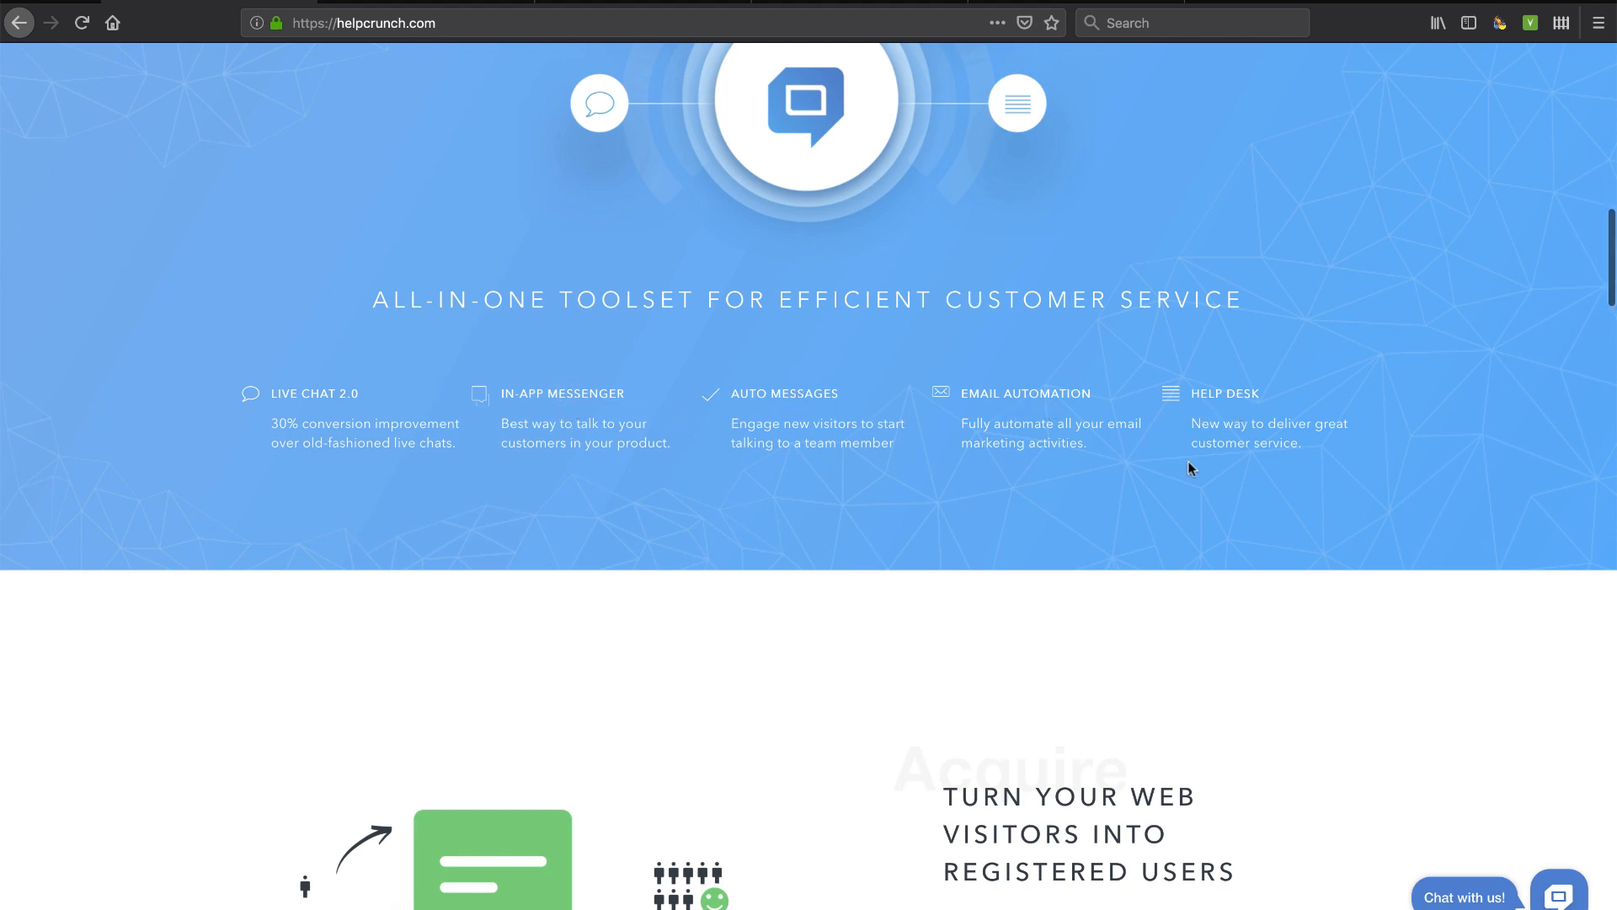
{"action": "scroll", "coordinate": [1189, 462], "scroll_direction": "down", "scroll_amount": 5}
{"action": "scroll", "coordinate": [1189, 462], "scroll_direction": "down", "scroll_amount": 5}
{"action": "scroll", "coordinate": [1188, 461], "scroll_direction": "down", "scroll_amount": 2}
{"action": "scroll", "coordinate": [1189, 468], "scroll_direction": "up", "scroll_amount": 5}
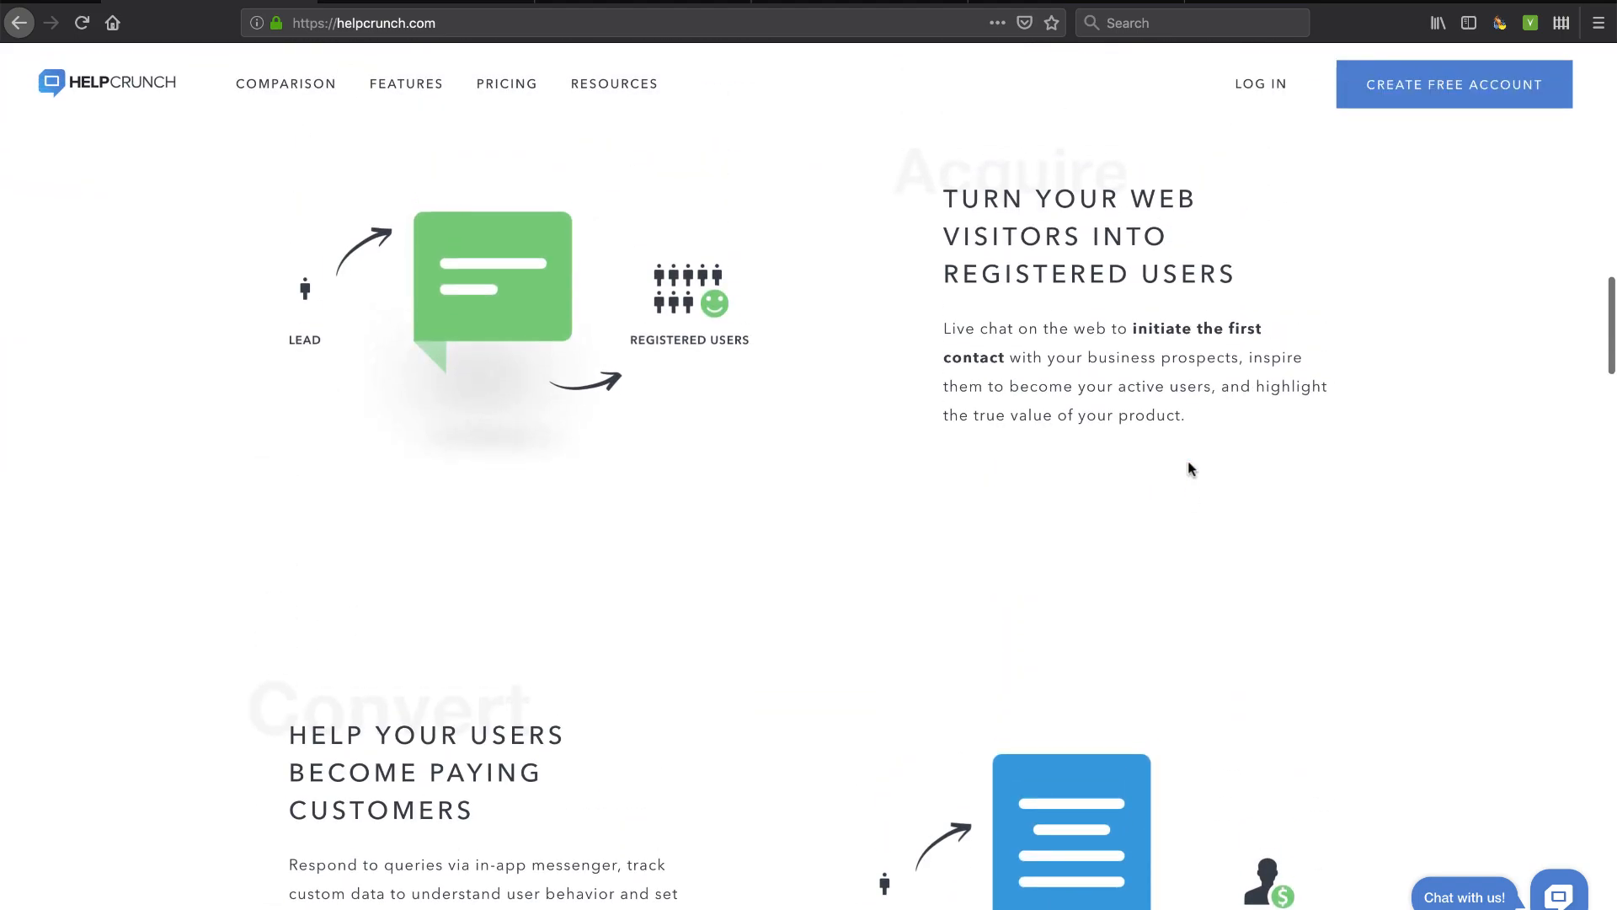
{"action": "scroll", "coordinate": [1188, 470], "scroll_direction": "up", "scroll_amount": 10}
{"action": "scroll", "coordinate": [1189, 470], "scroll_direction": "up", "scroll_amount": 5}
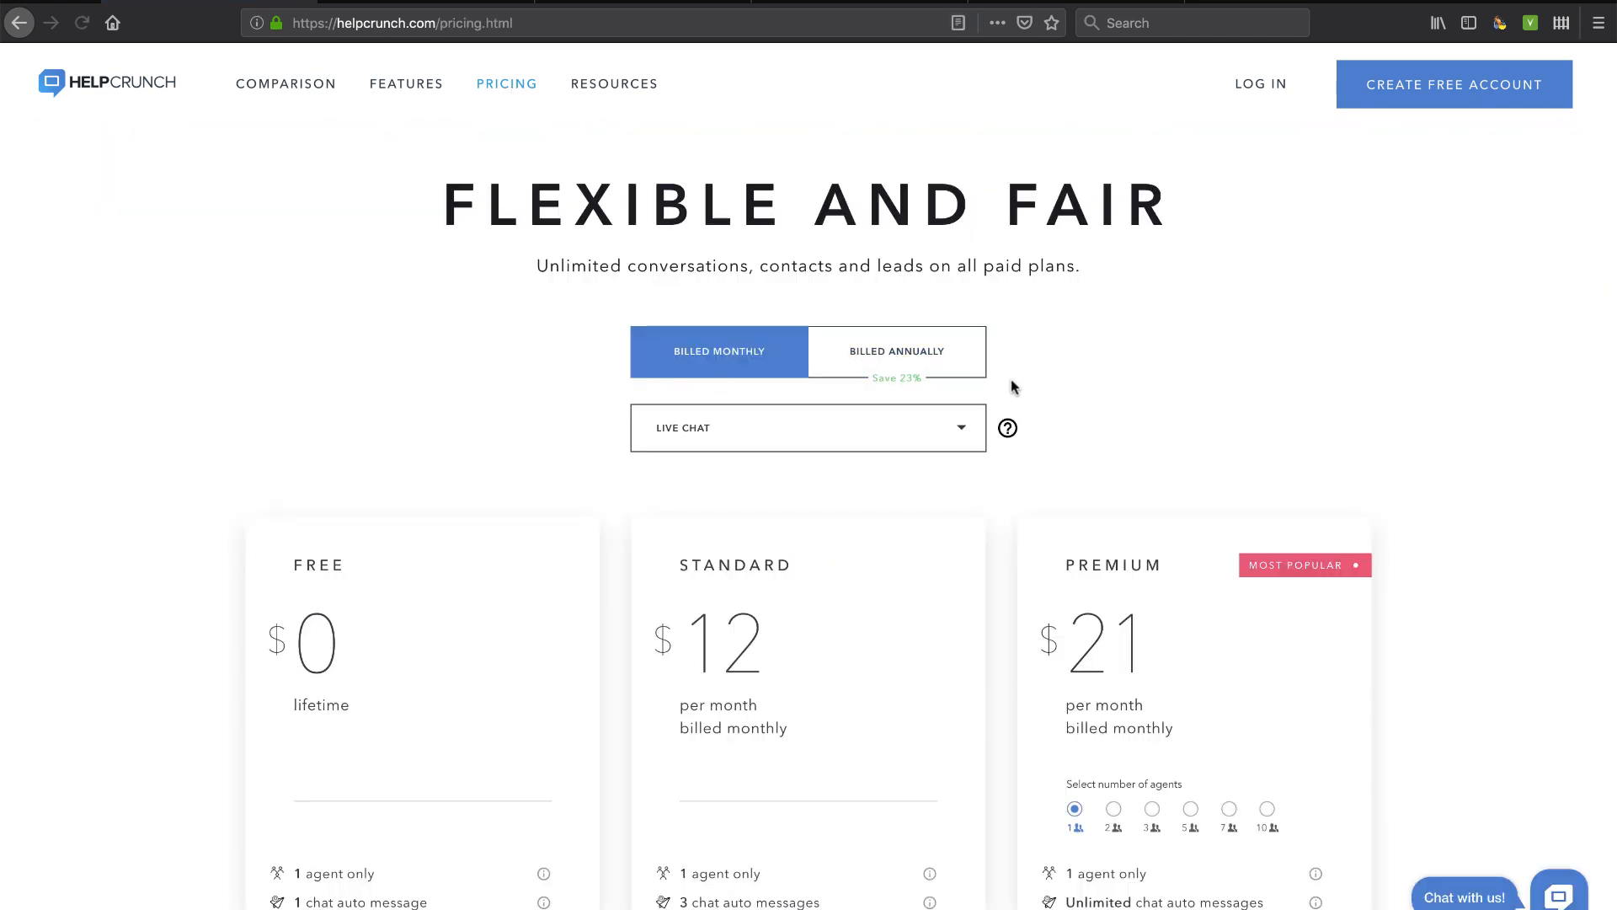
{"action": "scroll", "coordinate": [1326, 411], "scroll_direction": "down", "scroll_amount": 2}
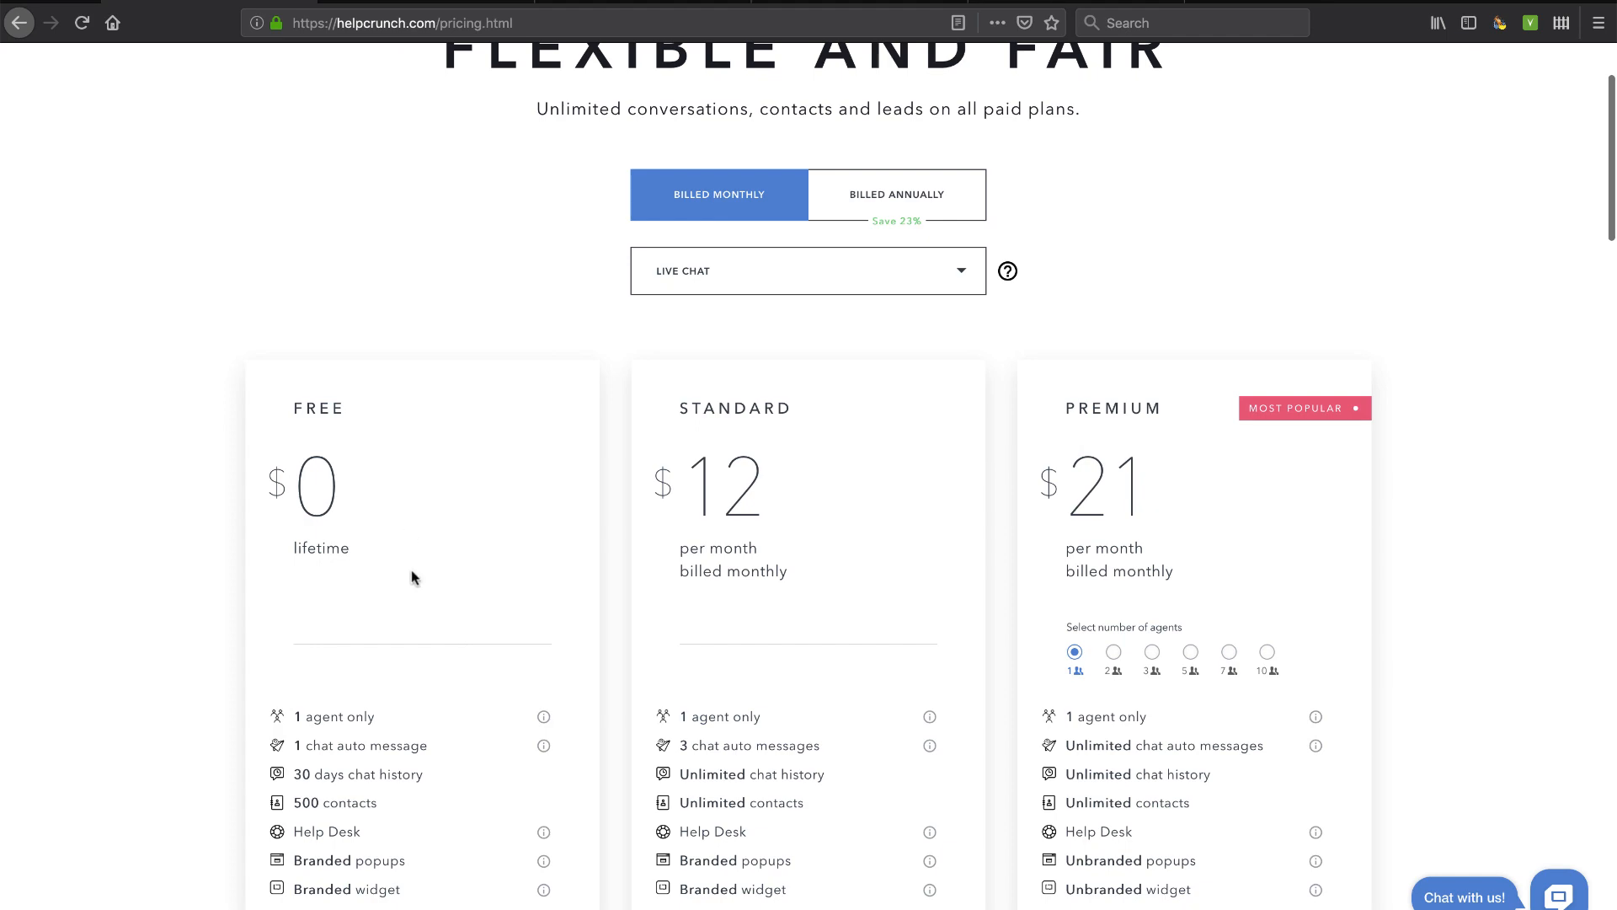
{"action": "scroll", "coordinate": [410, 570], "scroll_direction": "down", "scroll_amount": 3}
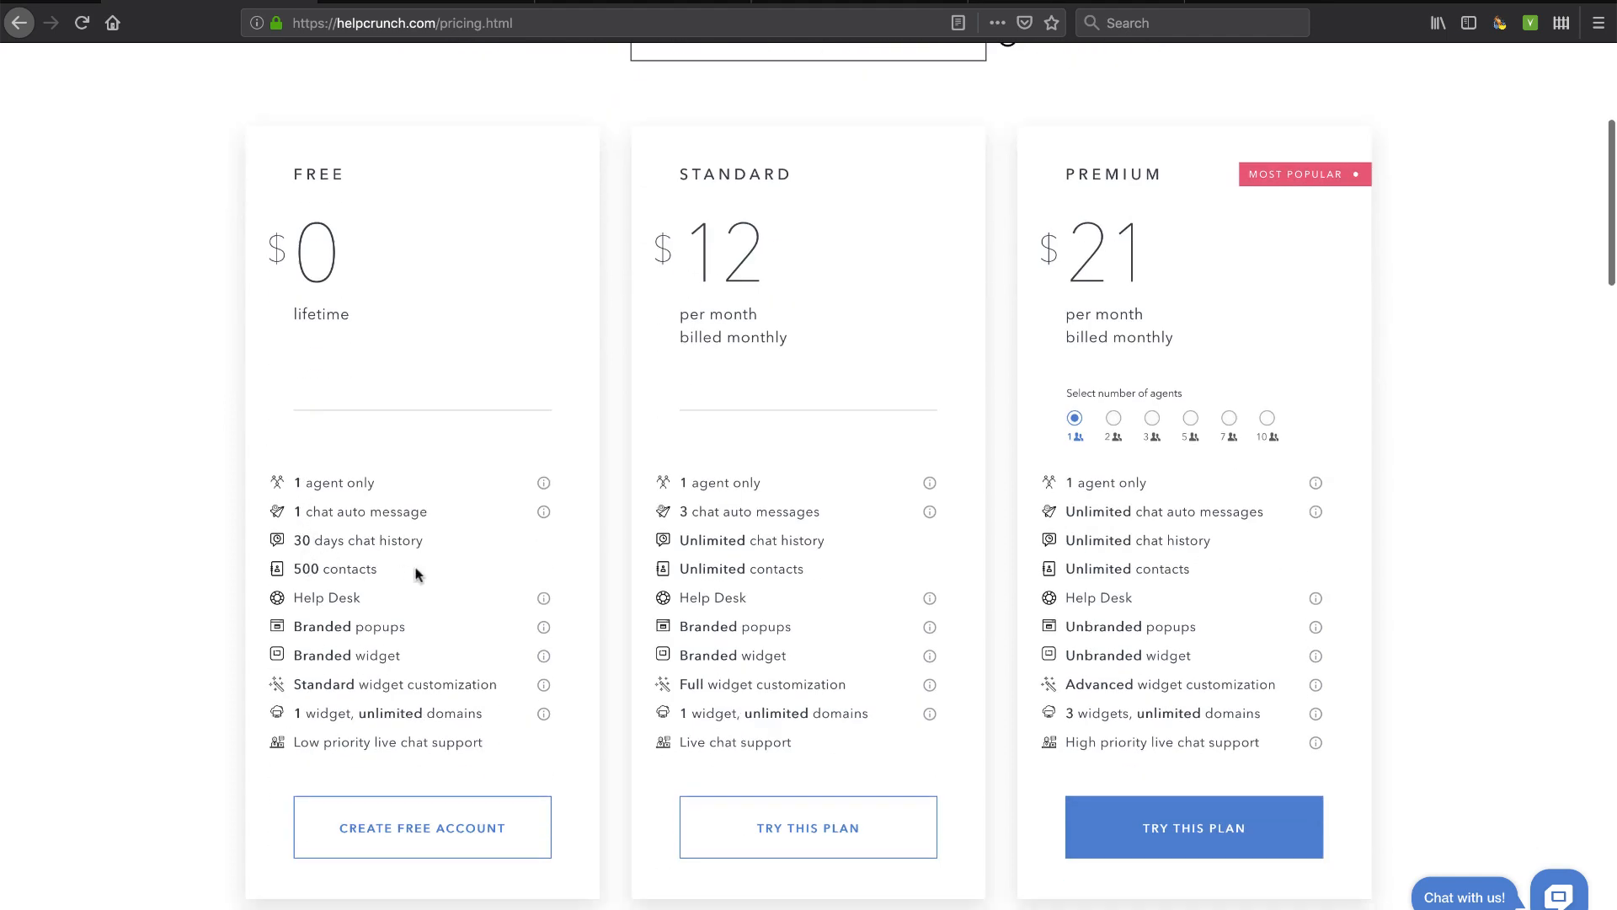
{"action": "scroll", "coordinate": [417, 568], "scroll_direction": "up", "scroll_amount": 3}
Show Live Chat & Emails pricing, trying more agents then pricing Premium for one agent.
{"action": "left_click", "coordinate": [822, 279]}
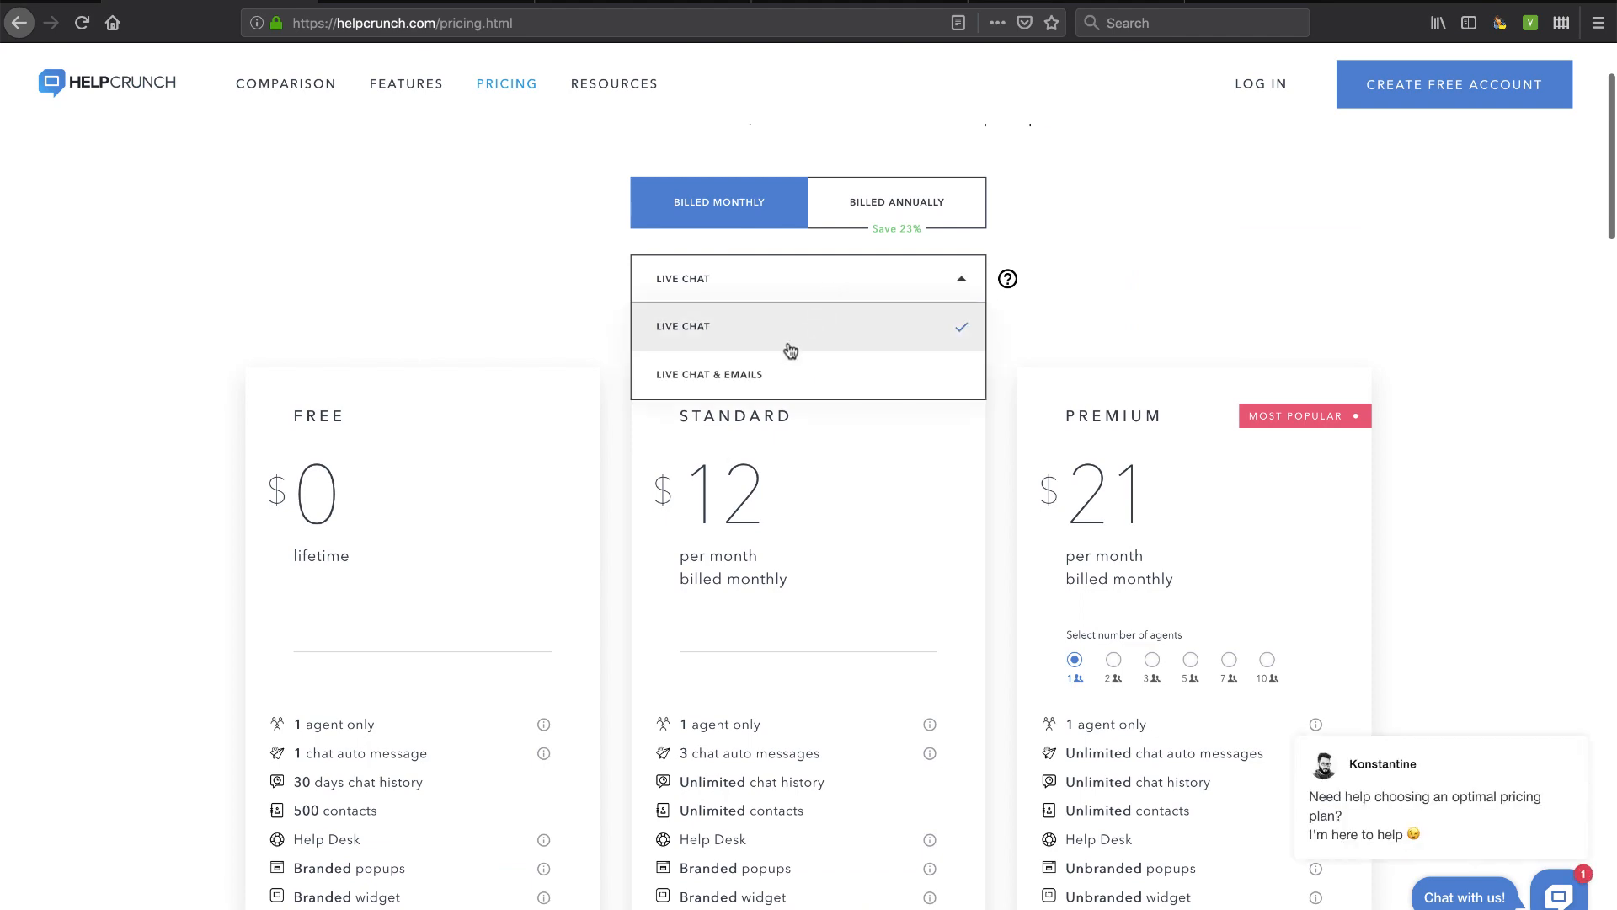
{"action": "left_click", "coordinate": [706, 375]}
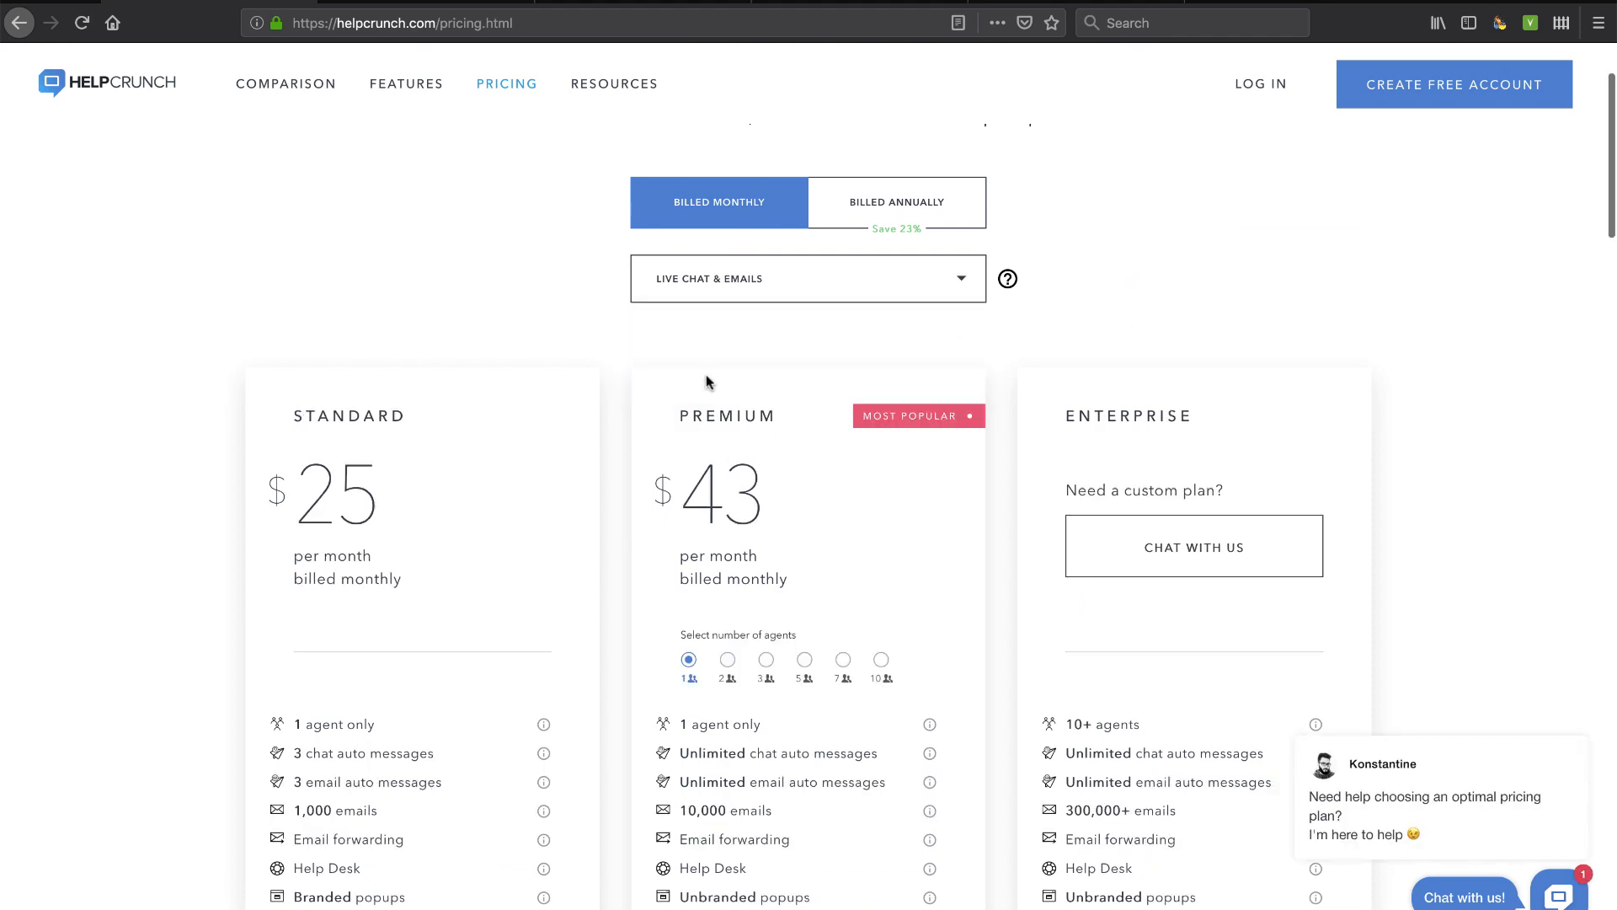
{"action": "scroll", "coordinate": [831, 381], "scroll_direction": "down", "scroll_amount": 3}
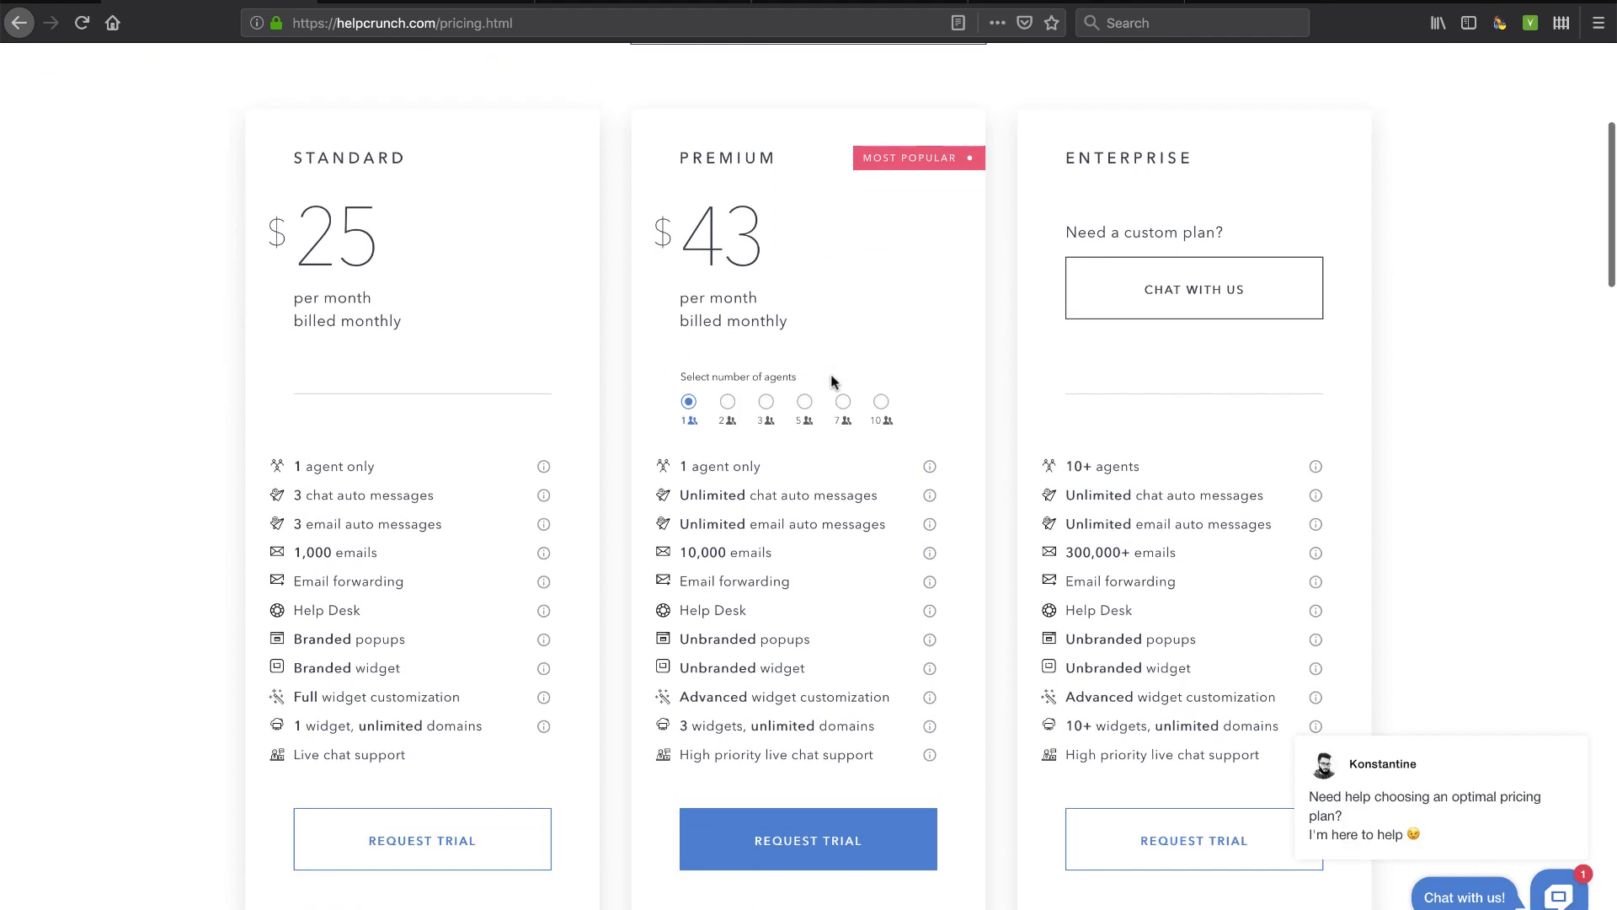
{"action": "left_click", "coordinate": [728, 402]}
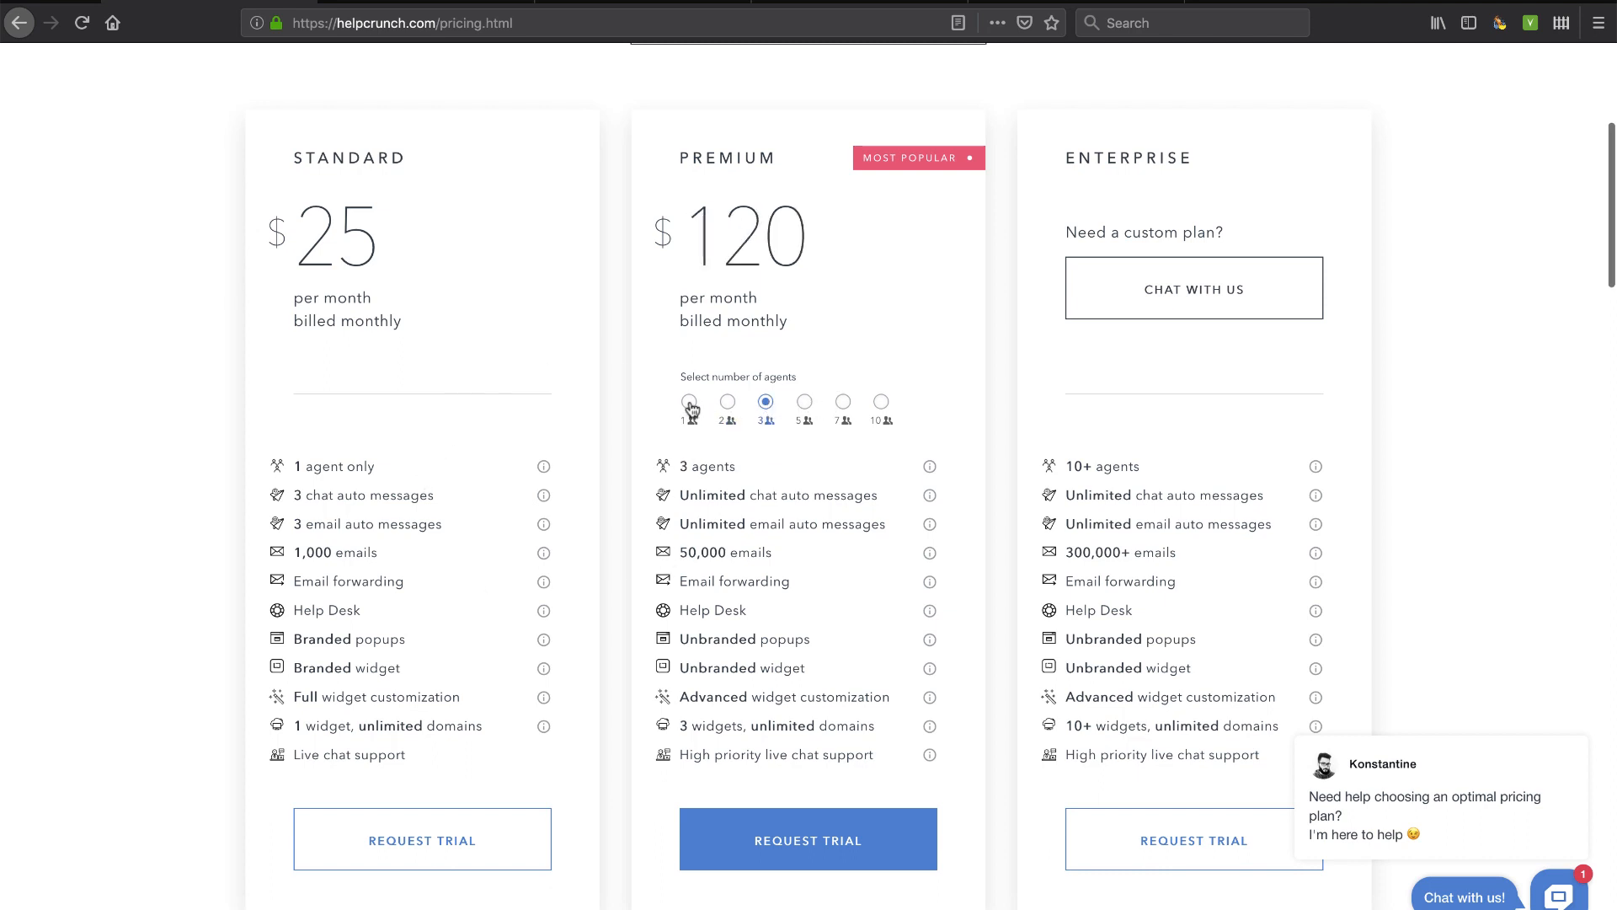
{"action": "left_click", "coordinate": [689, 403]}
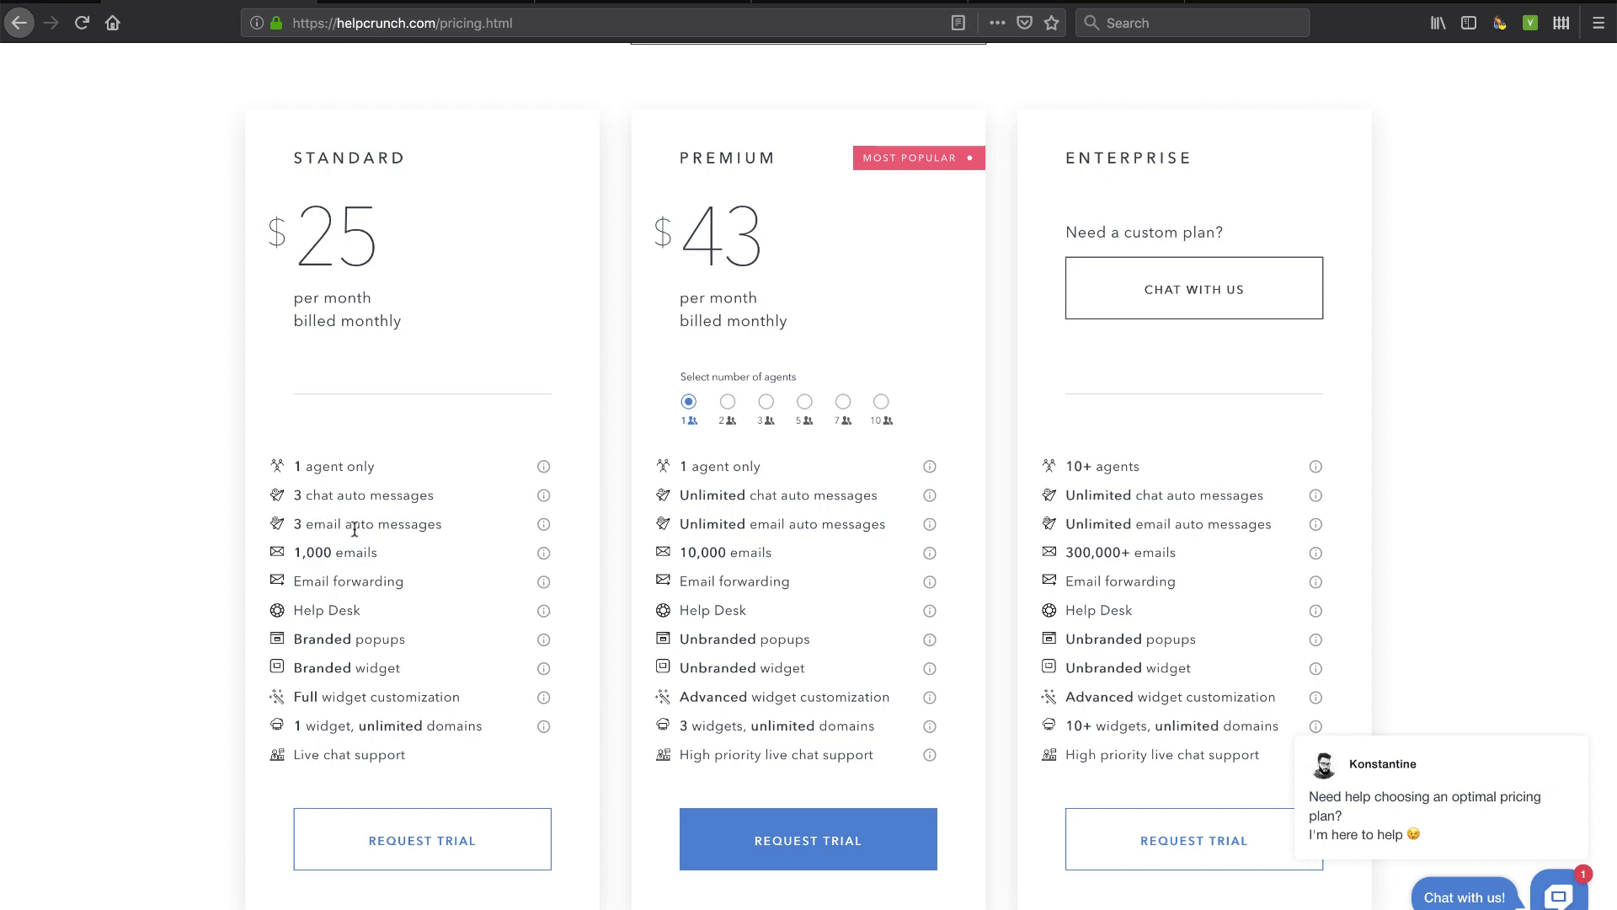
{"action": "scroll", "coordinate": [356, 671], "scroll_direction": "up", "scroll_amount": 5}
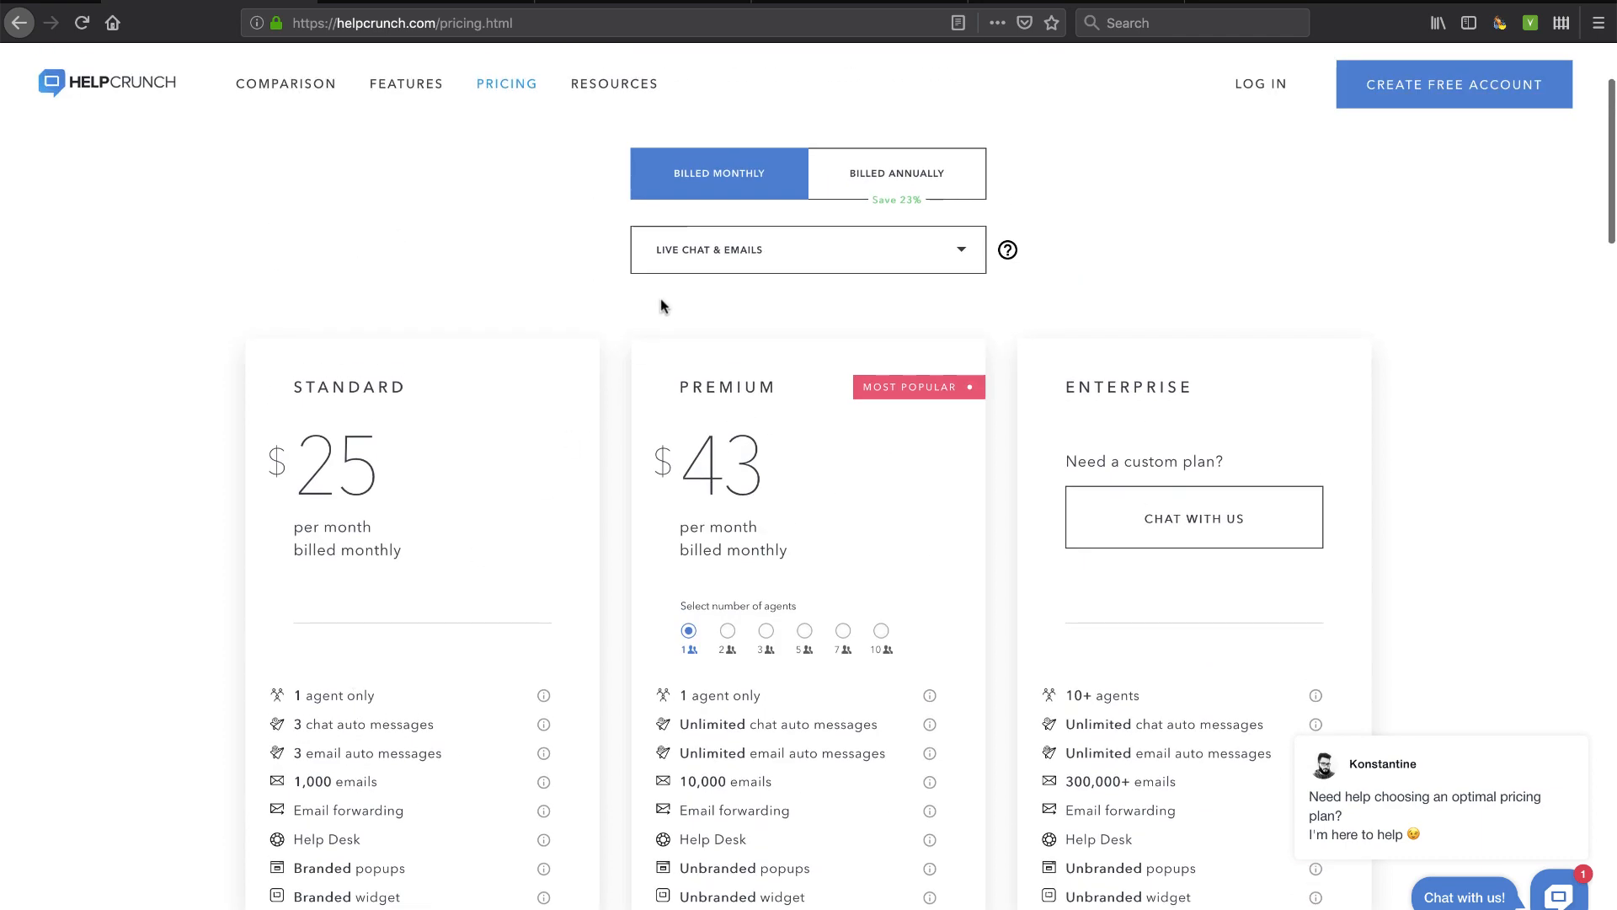
Keep the Live Chat & Emails plan type and collapse the support chat widget.
{"action": "left_click", "coordinate": [678, 253]}
{"action": "left_click", "coordinate": [491, 583]}
{"action": "scroll", "coordinate": [490, 585], "scroll_direction": "down", "scroll_amount": 4}
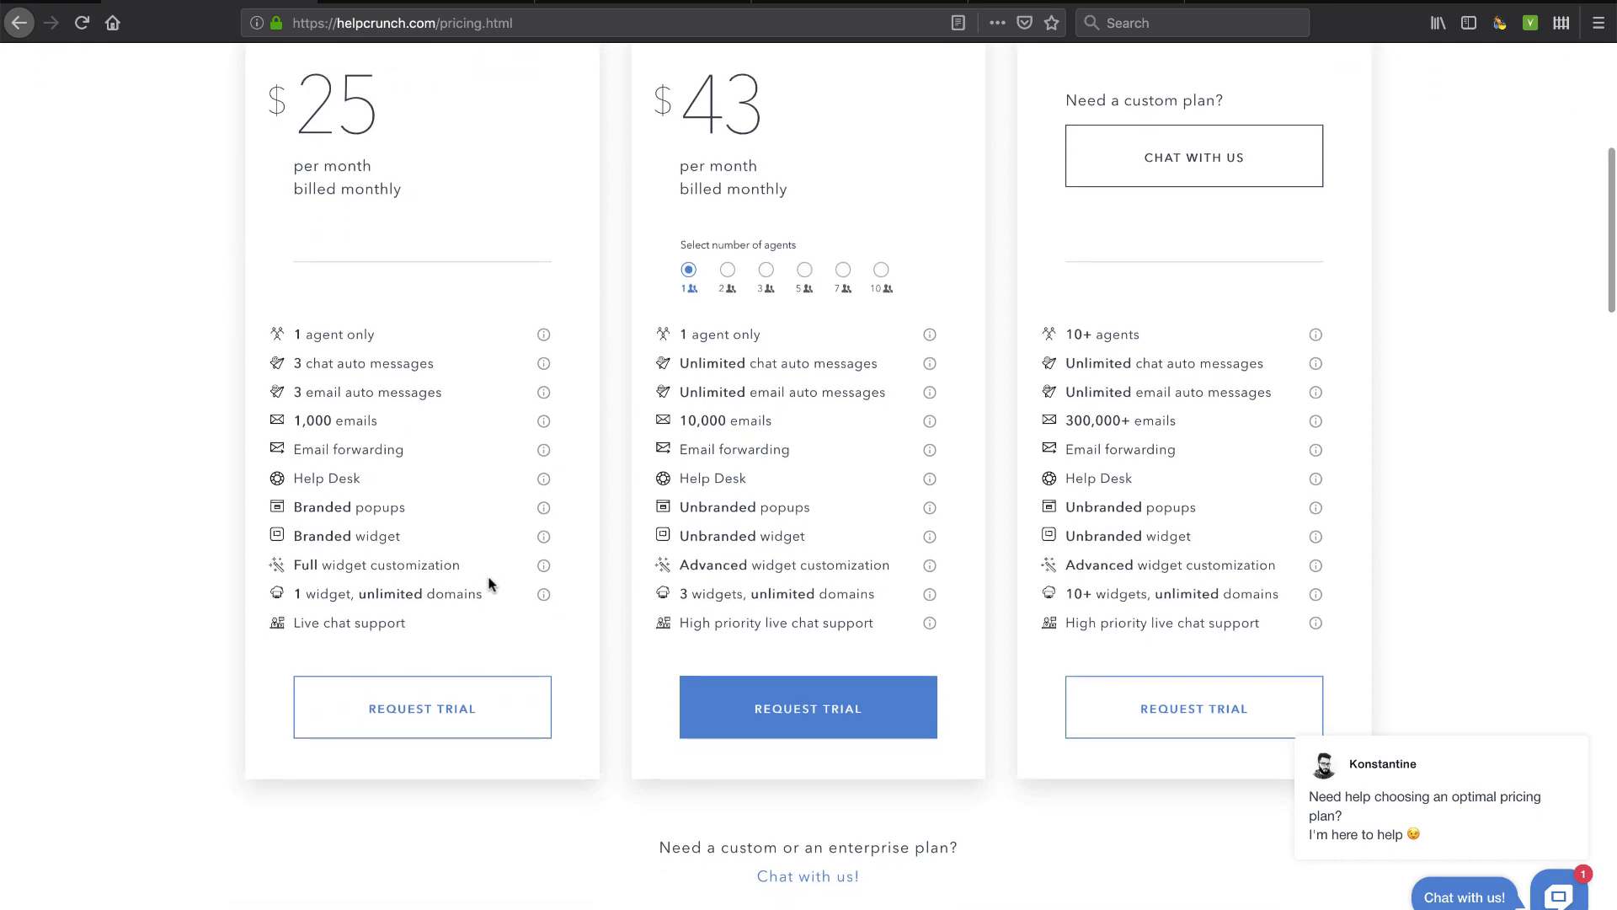
{"action": "scroll", "coordinate": [492, 585], "scroll_direction": "up", "scroll_amount": 6}
{"action": "scroll", "coordinate": [491, 585], "scroll_direction": "up", "scroll_amount": 2}
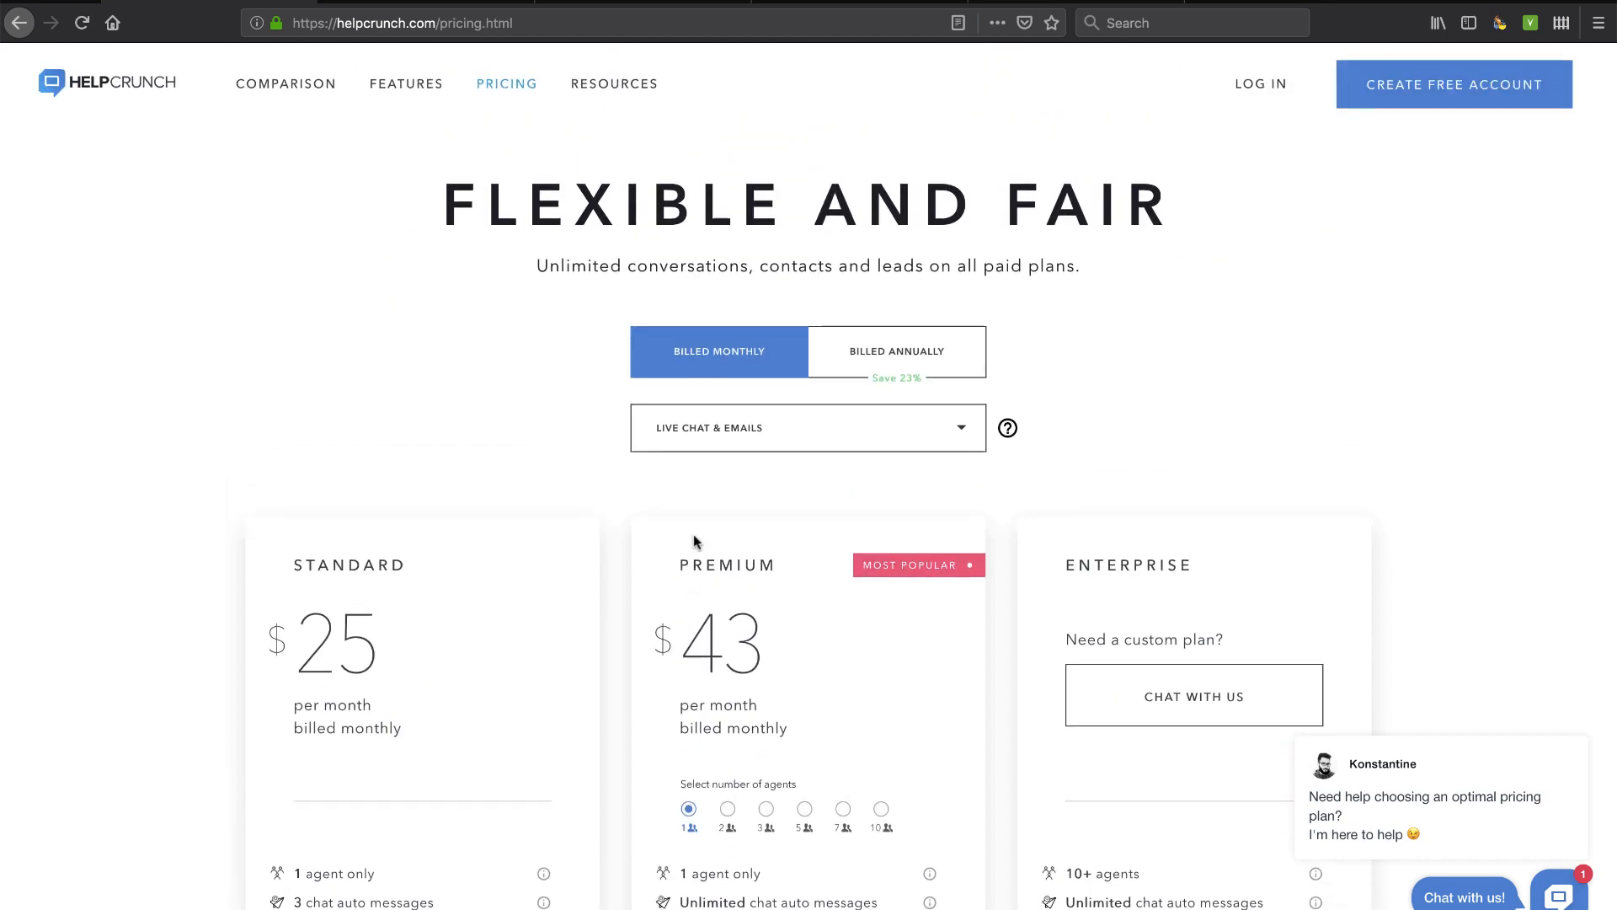
{"action": "scroll", "coordinate": [442, 776], "scroll_direction": "down", "scroll_amount": 5}
{"action": "scroll", "coordinate": [442, 778], "scroll_direction": "down", "scroll_amount": 3}
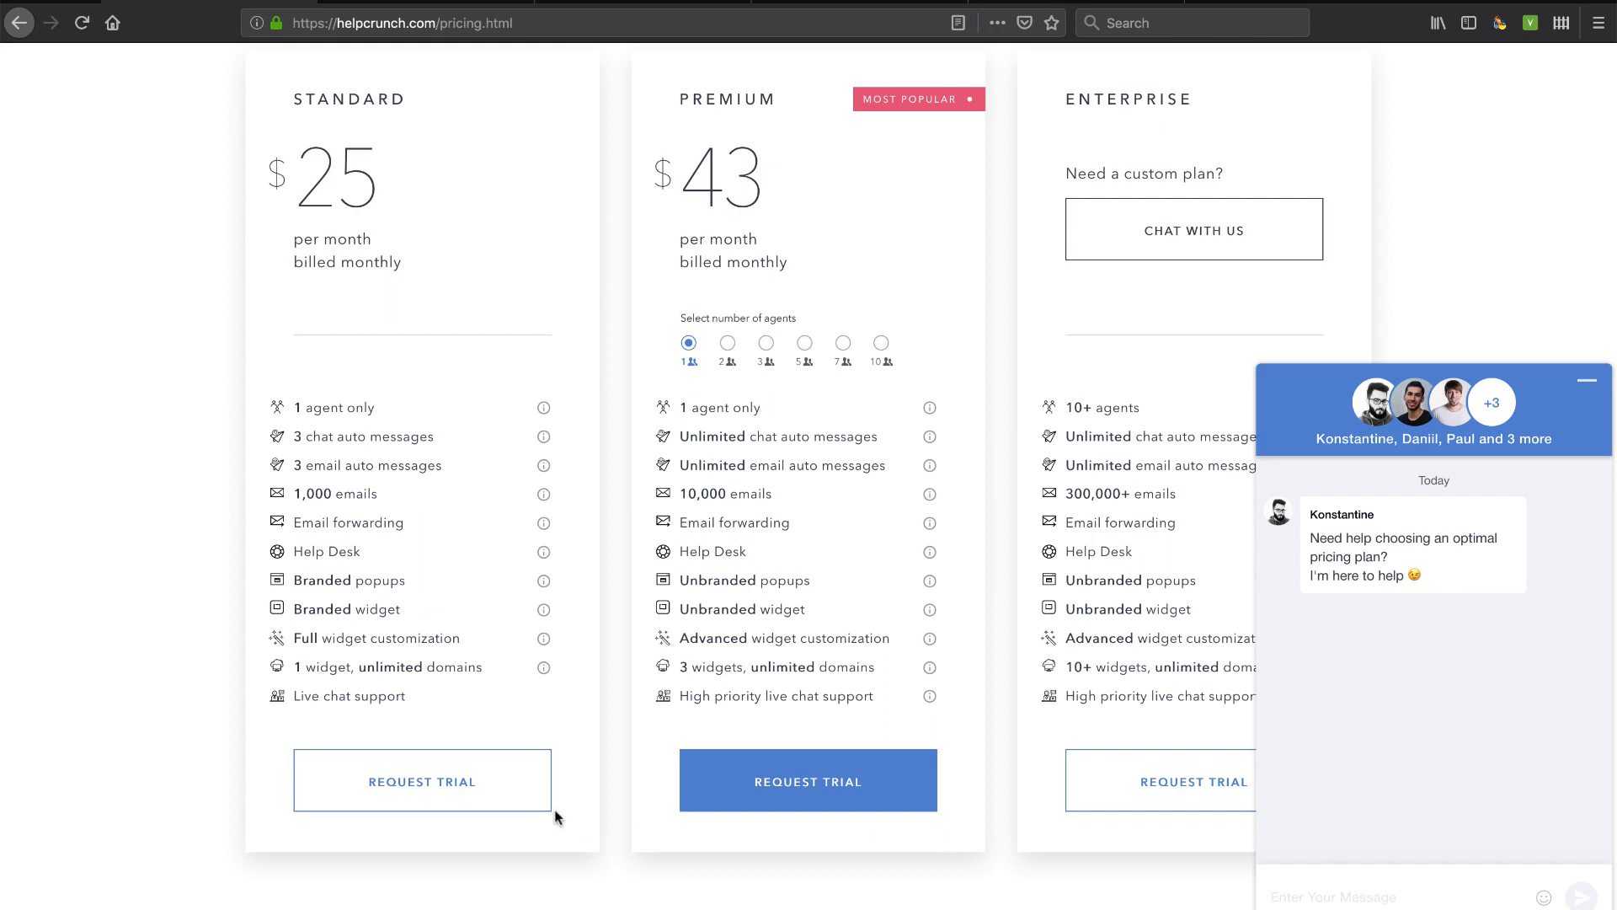
{"action": "left_click", "coordinate": [1584, 392]}
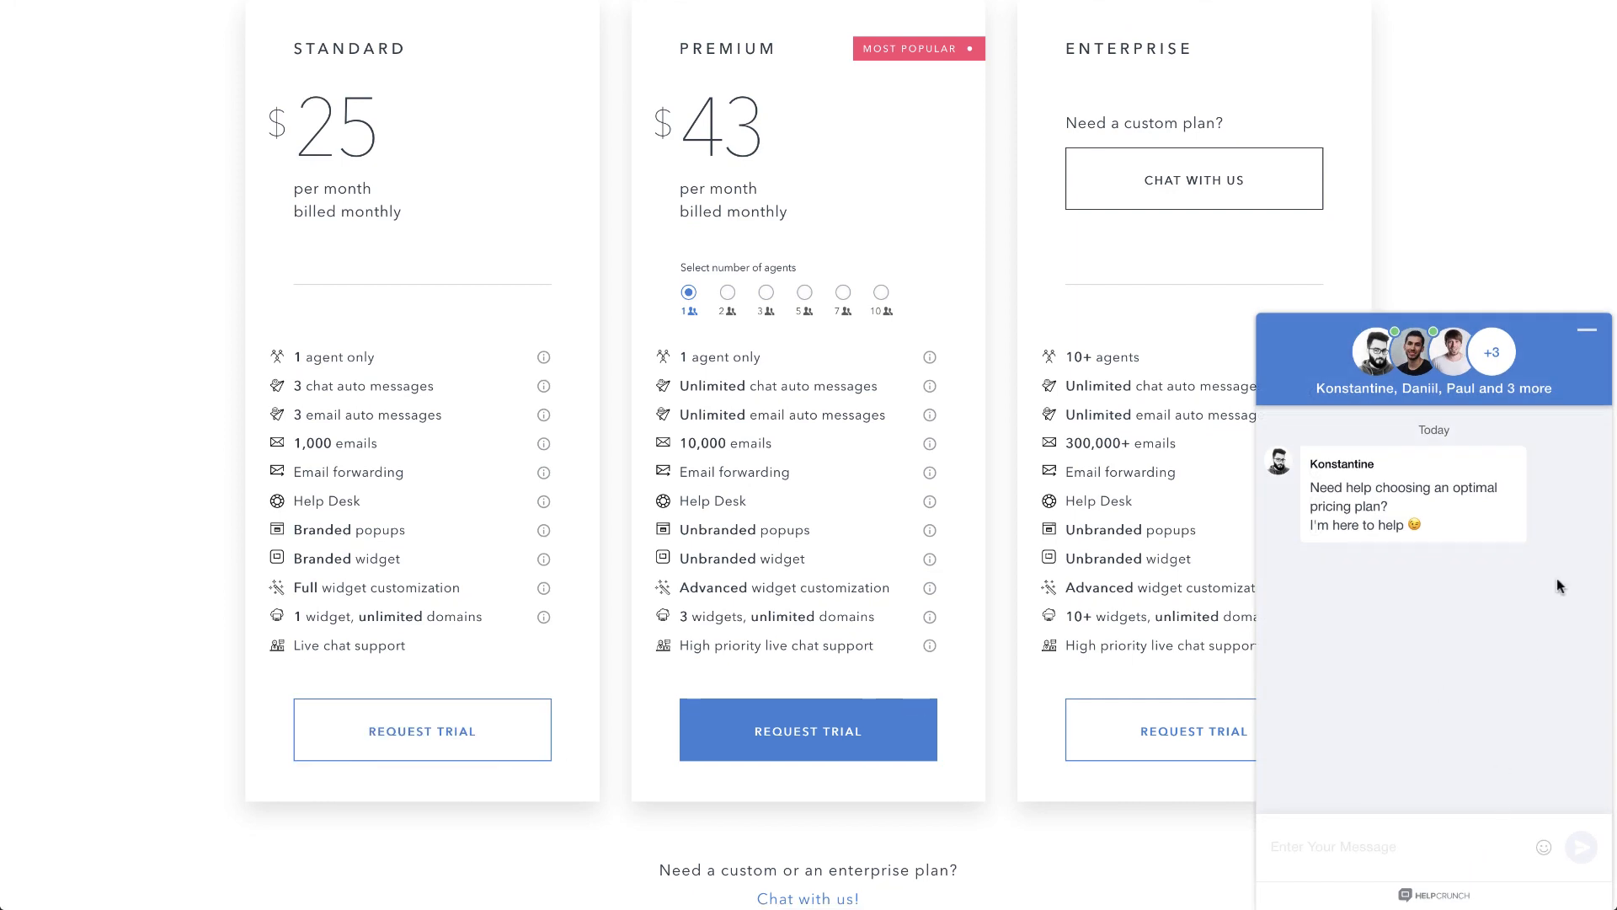
{"action": "left_click", "coordinate": [1581, 344]}
{"action": "scroll", "coordinate": [717, 569], "scroll_direction": "up", "scroll_amount": 5}
{"action": "scroll", "coordinate": [719, 625], "scroll_direction": "down", "scroll_amount": 1}
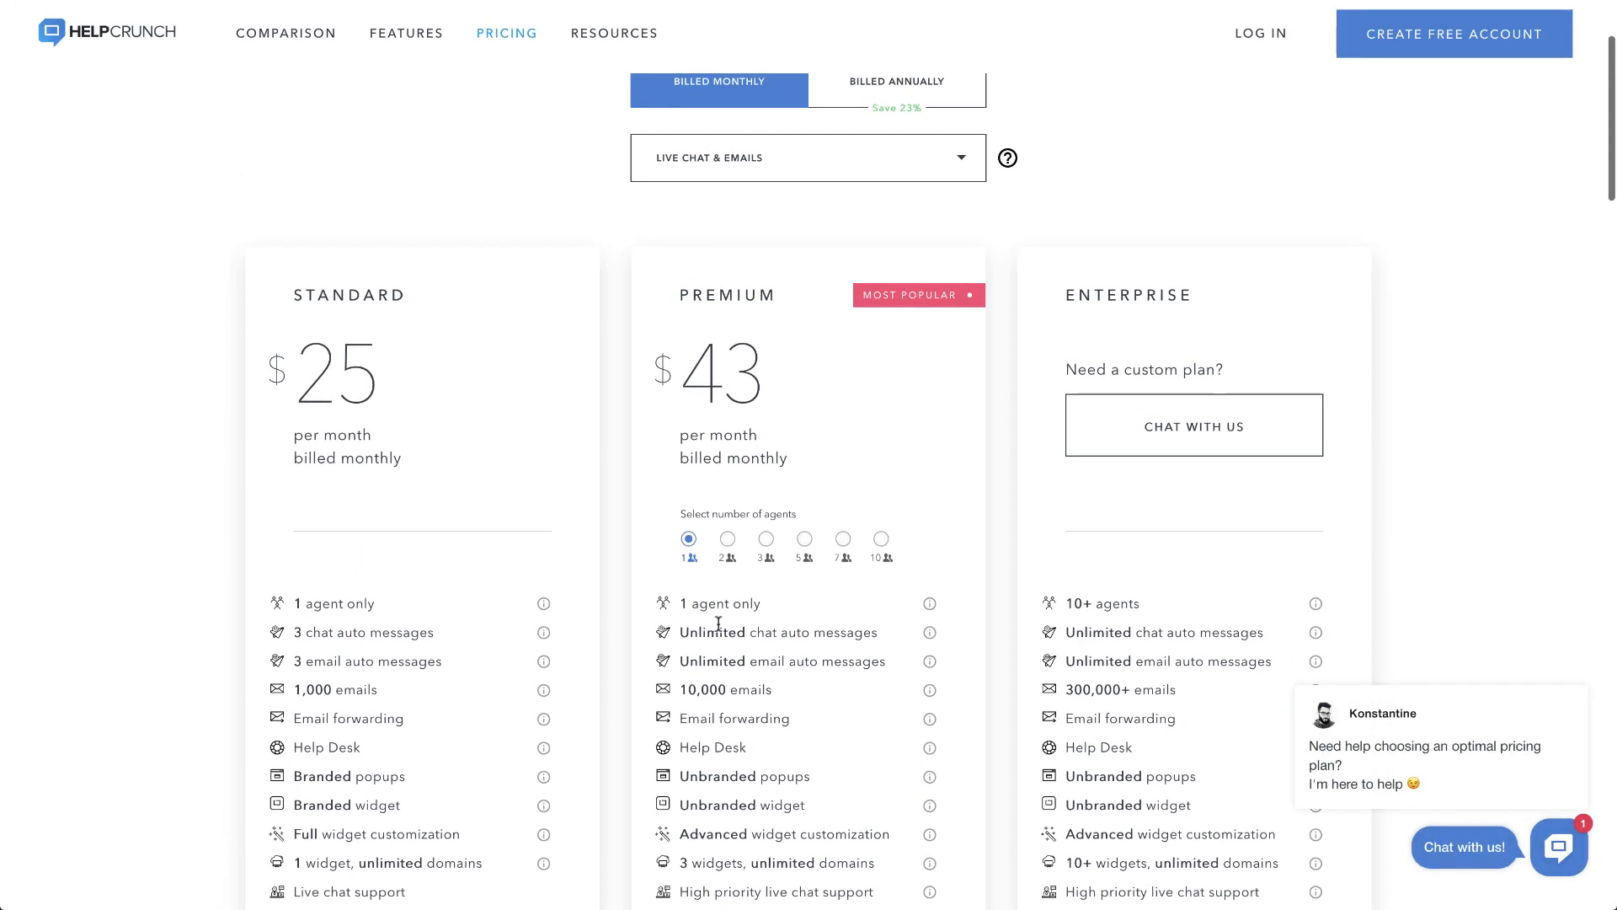
{"action": "scroll", "coordinate": [718, 624], "scroll_direction": "down", "scroll_amount": 2}
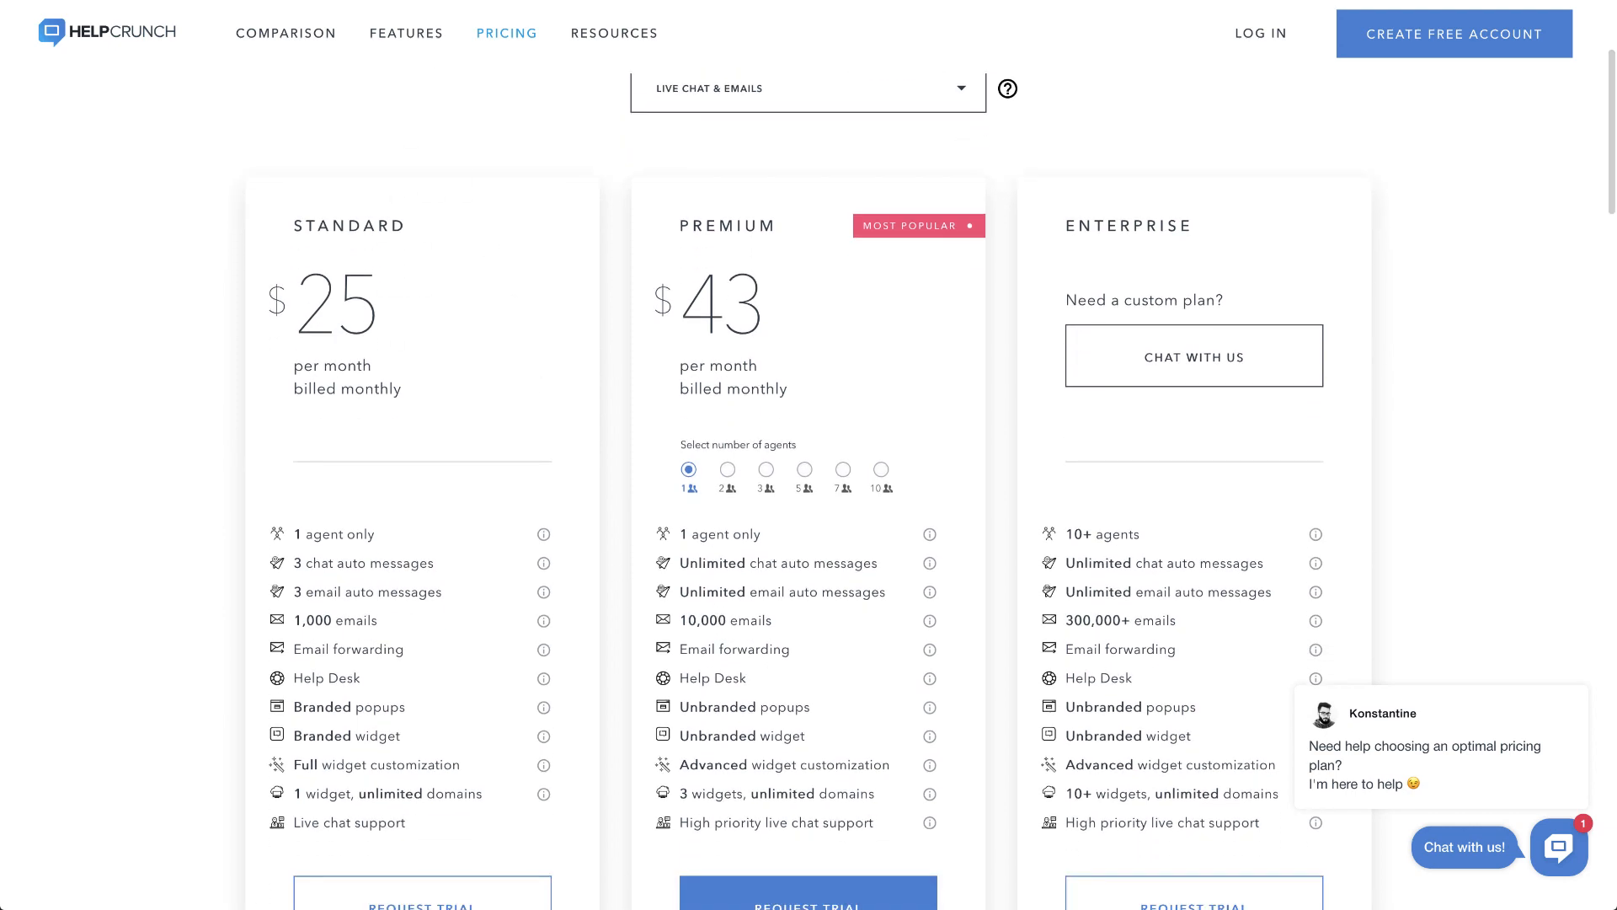
Fill the sign-up form with full name, work email, techsmartboss domain and password.
{"action": "key", "text": "Return"}
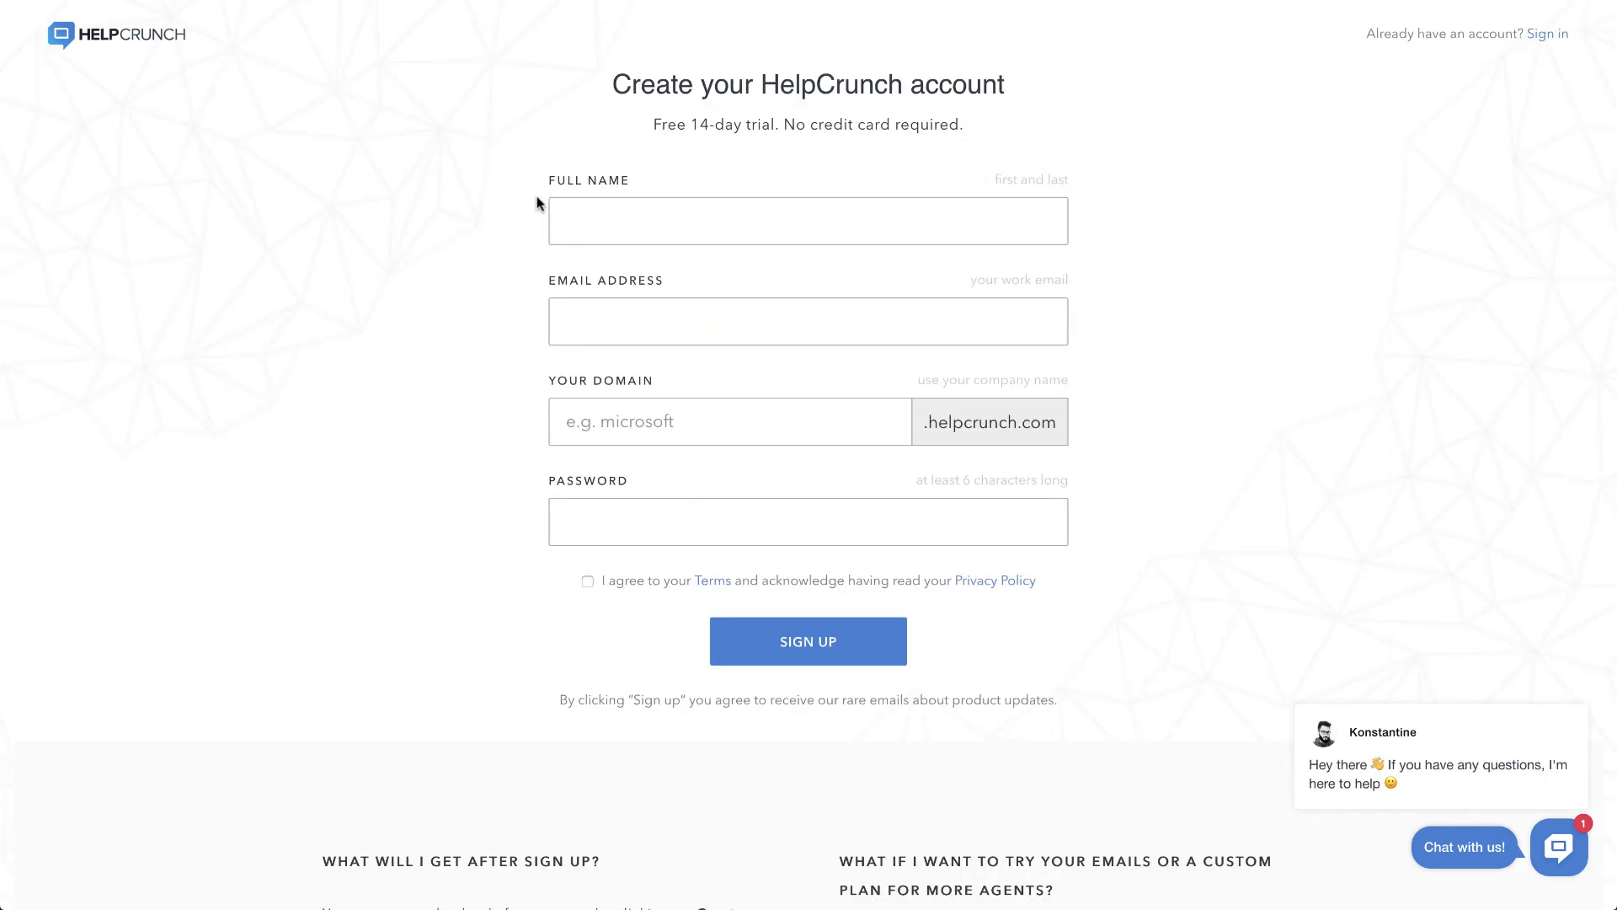
{"action": "left_click", "coordinate": [604, 226]}
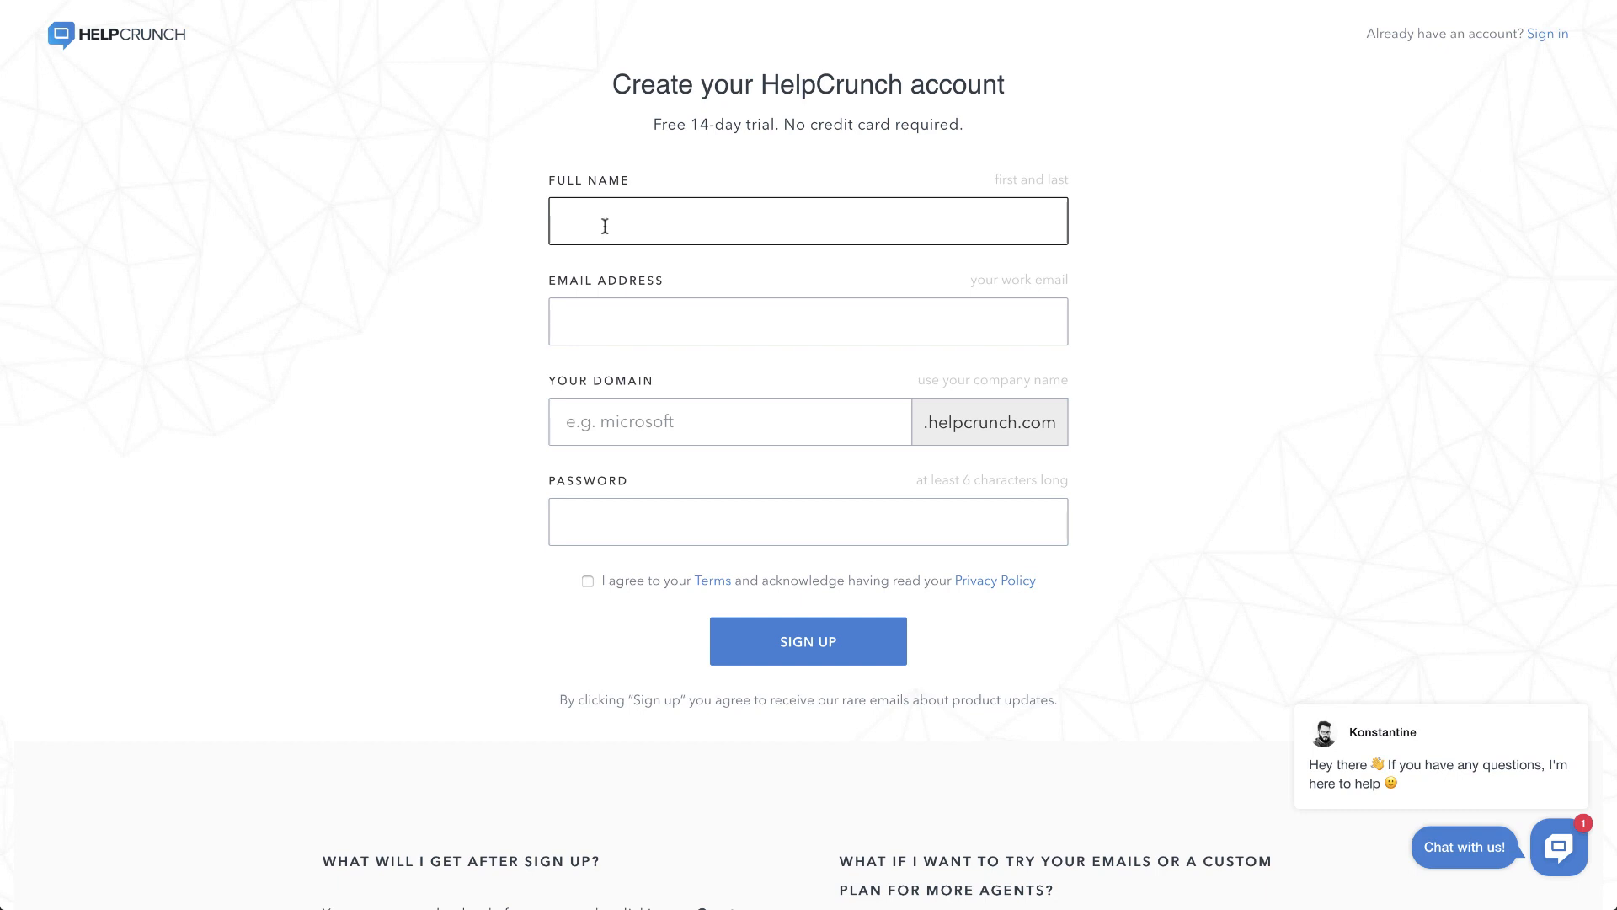
{"action": "type", "text": "David Ferguson"}
{"action": "left_click", "coordinate": [606, 320]}
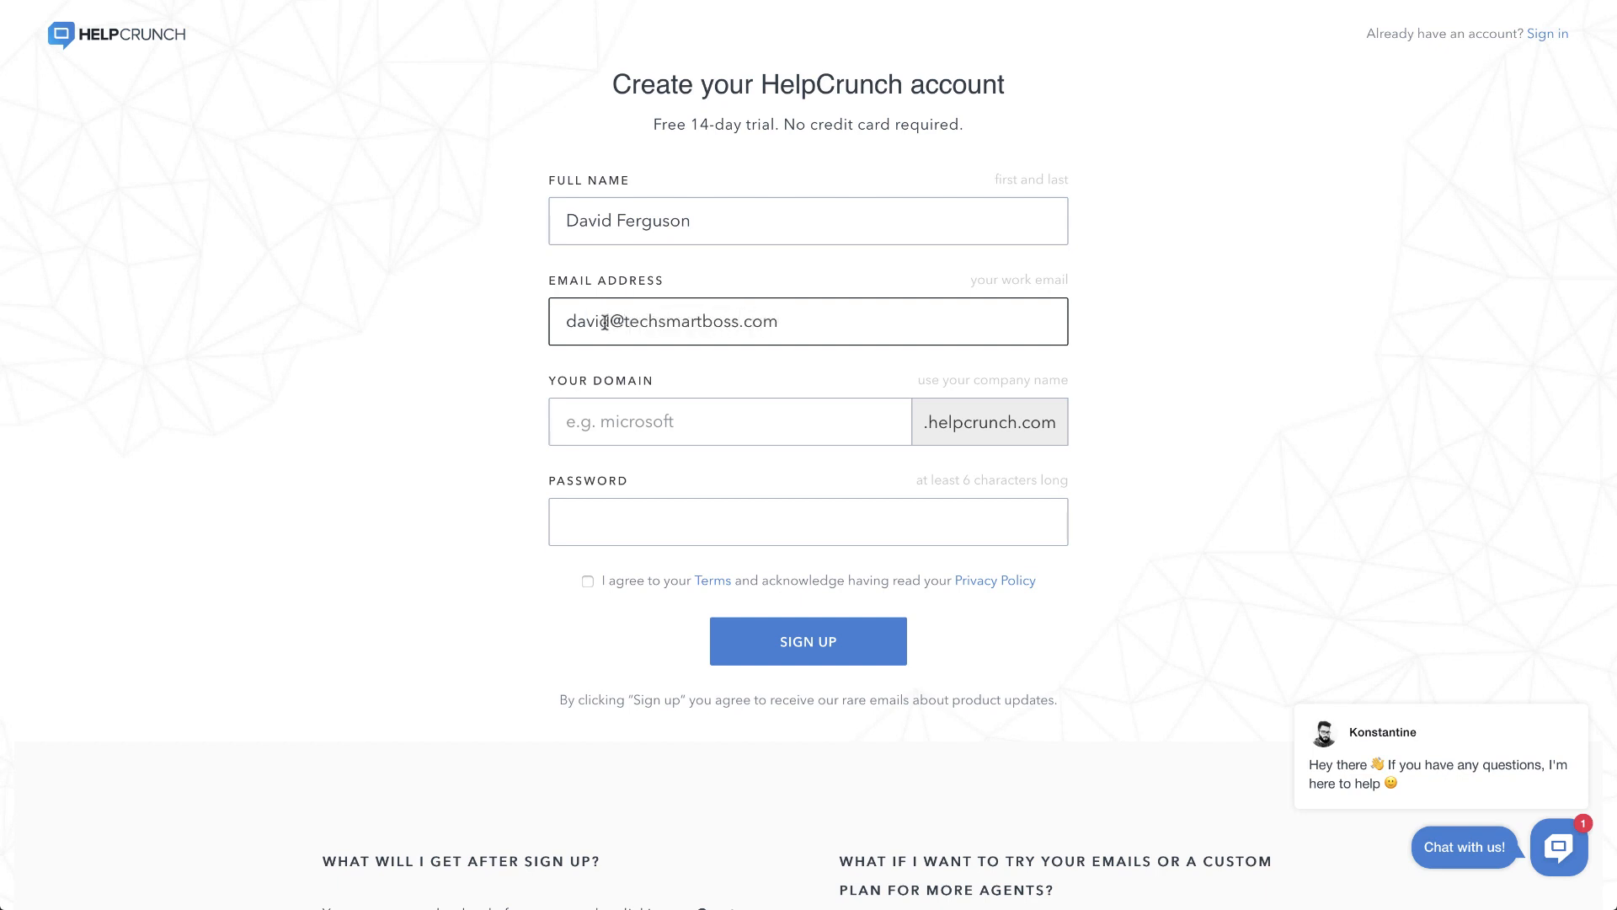
{"action": "left_click", "coordinate": [627, 421]}
{"action": "type", "text": "techsmartboss"}
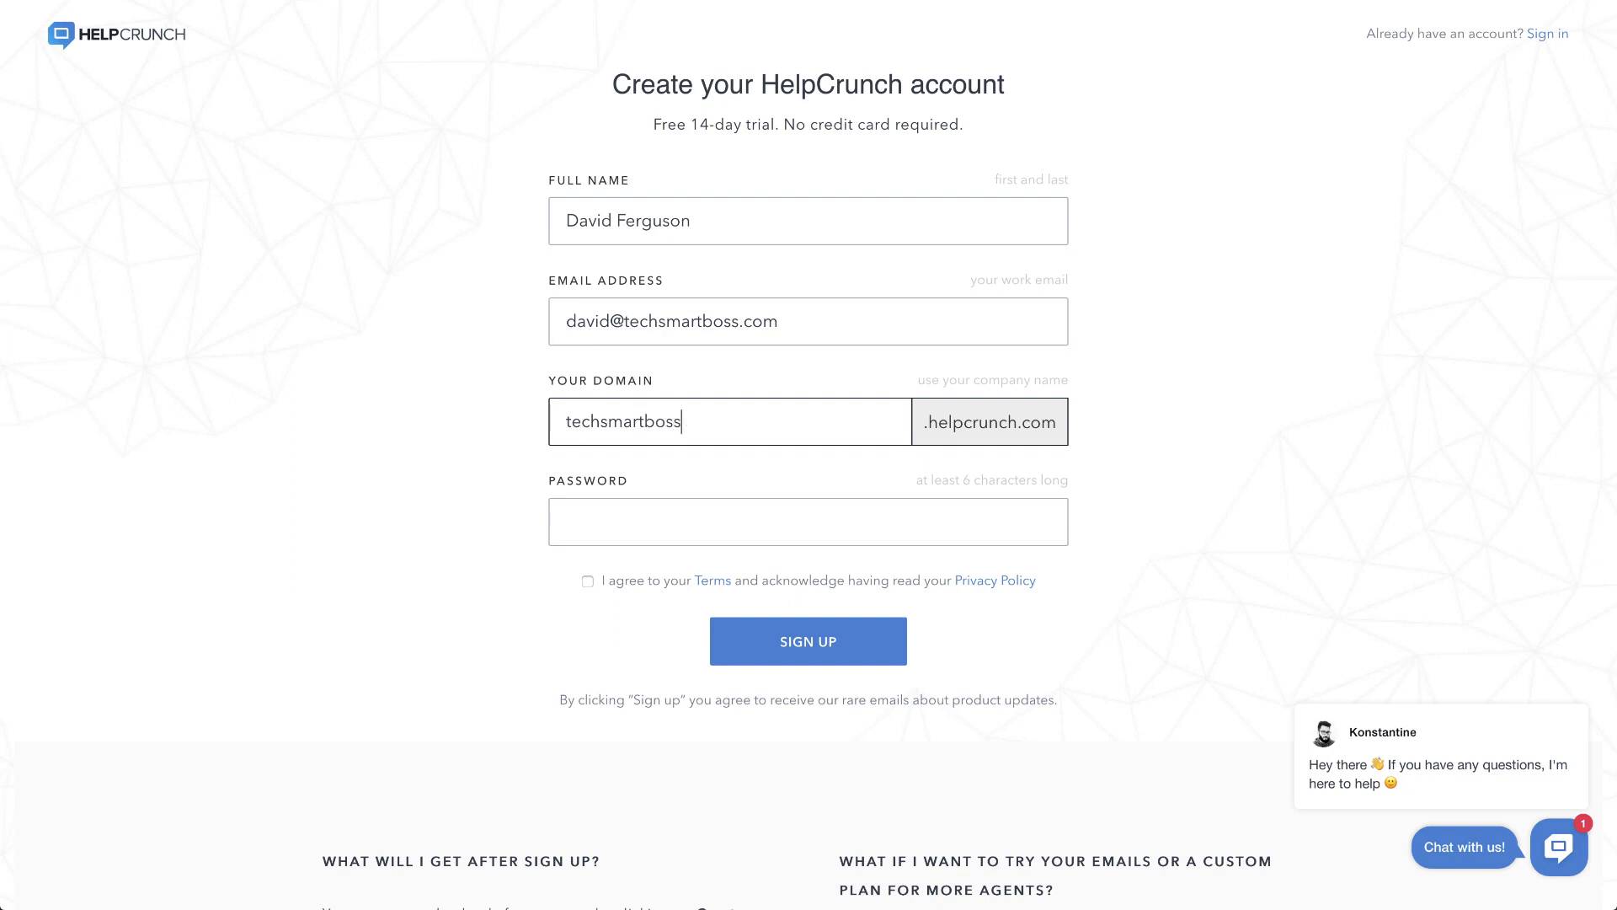
{"action": "left_click", "coordinate": [662, 515]}
{"action": "type", "text": "••••"}
Accept the Terms and Privacy Policy and submit to create the account.
{"action": "left_click", "coordinate": [587, 581]}
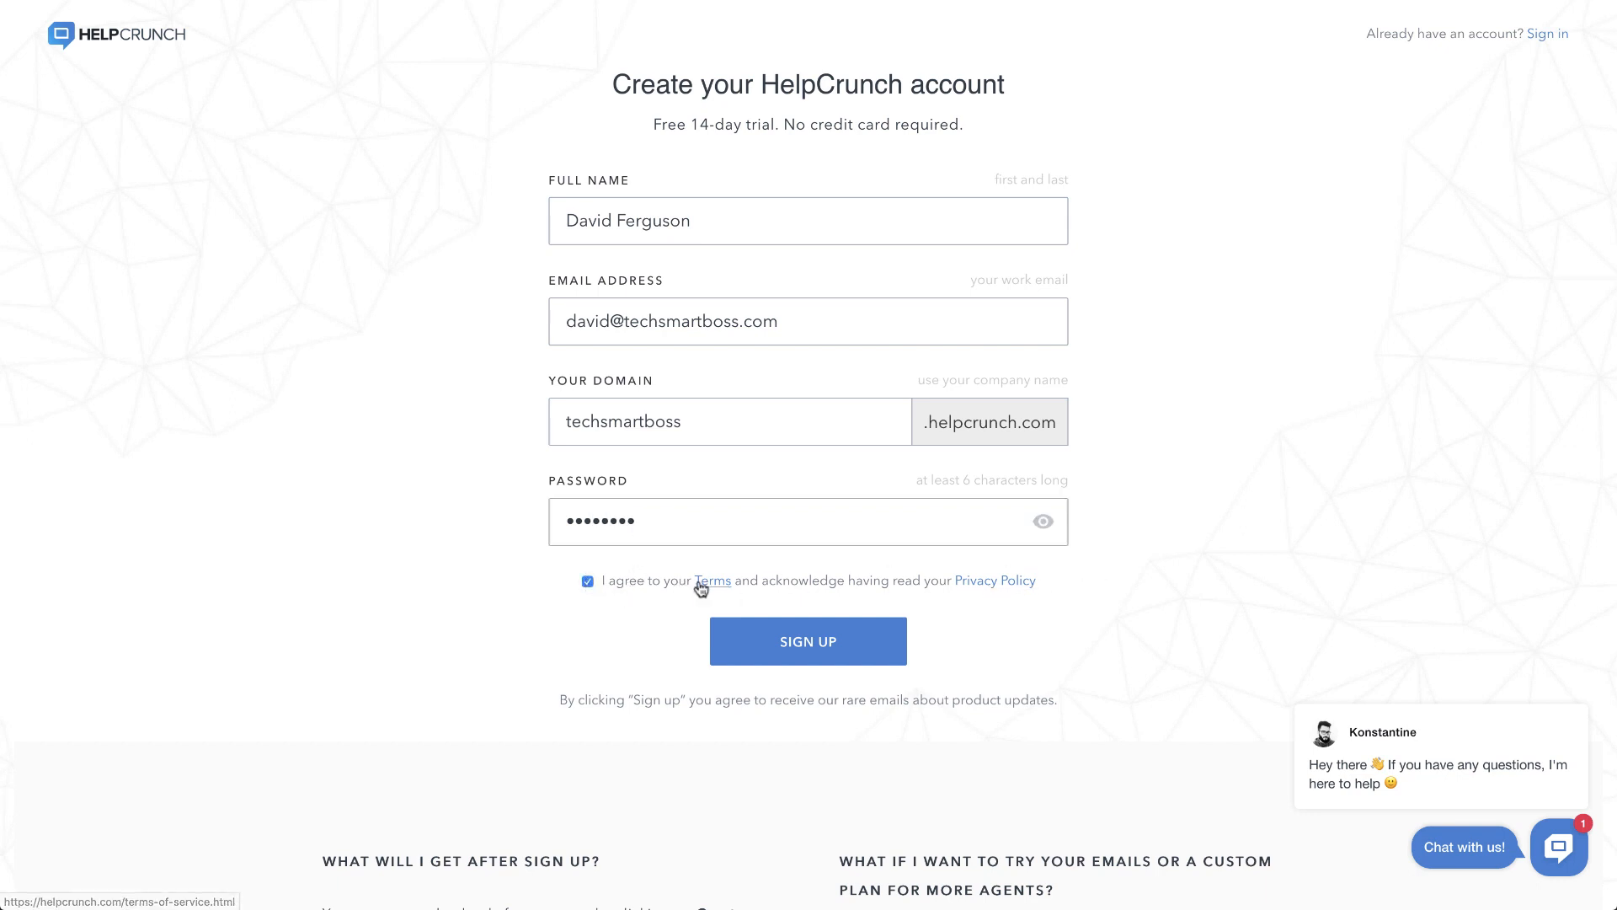
{"action": "scroll", "coordinate": [906, 635], "scroll_direction": "down", "scroll_amount": 2}
{"action": "scroll", "coordinate": [906, 634], "scroll_direction": "up", "scroll_amount": 2}
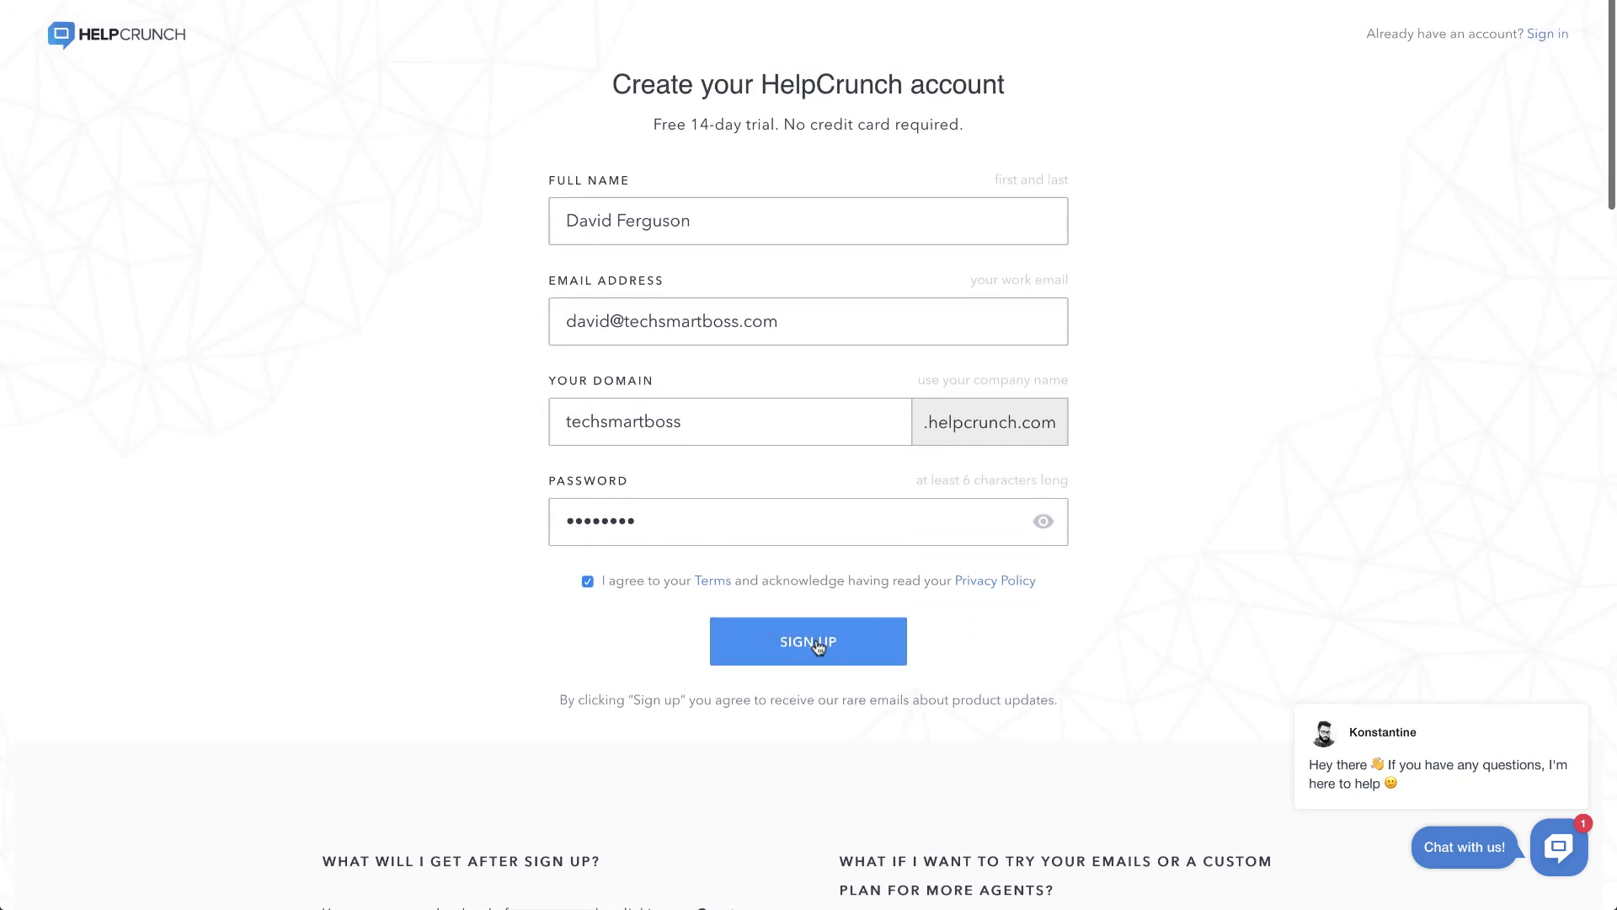
{"action": "left_click", "coordinate": [740, 651]}
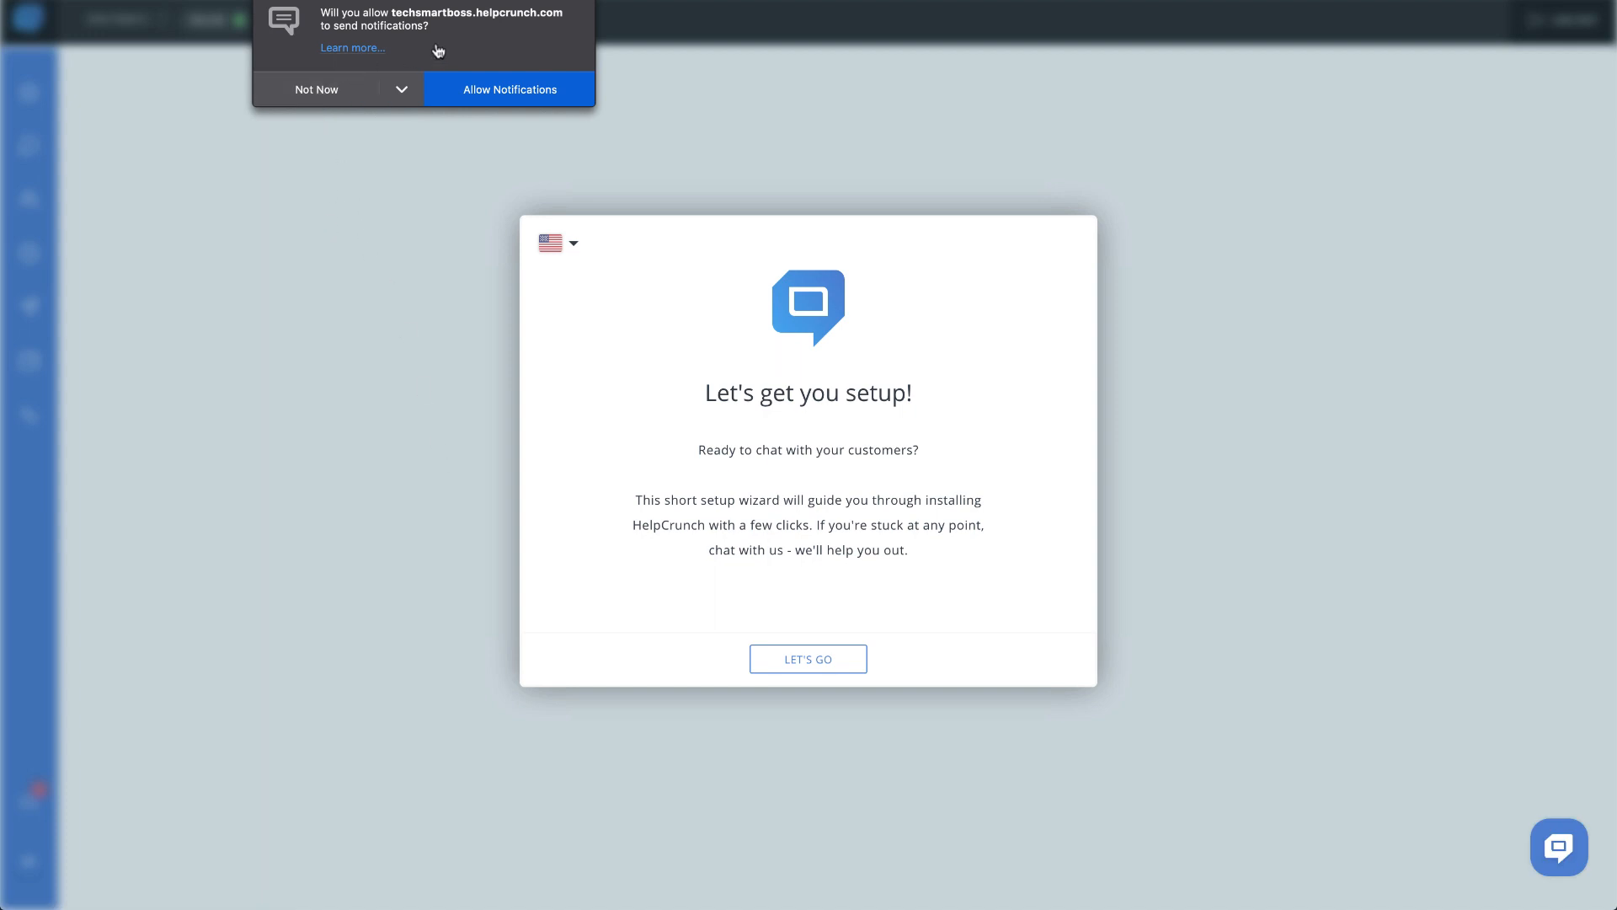
Decline browser notifications and keep English as the wizard language.
{"action": "left_click", "coordinate": [318, 87]}
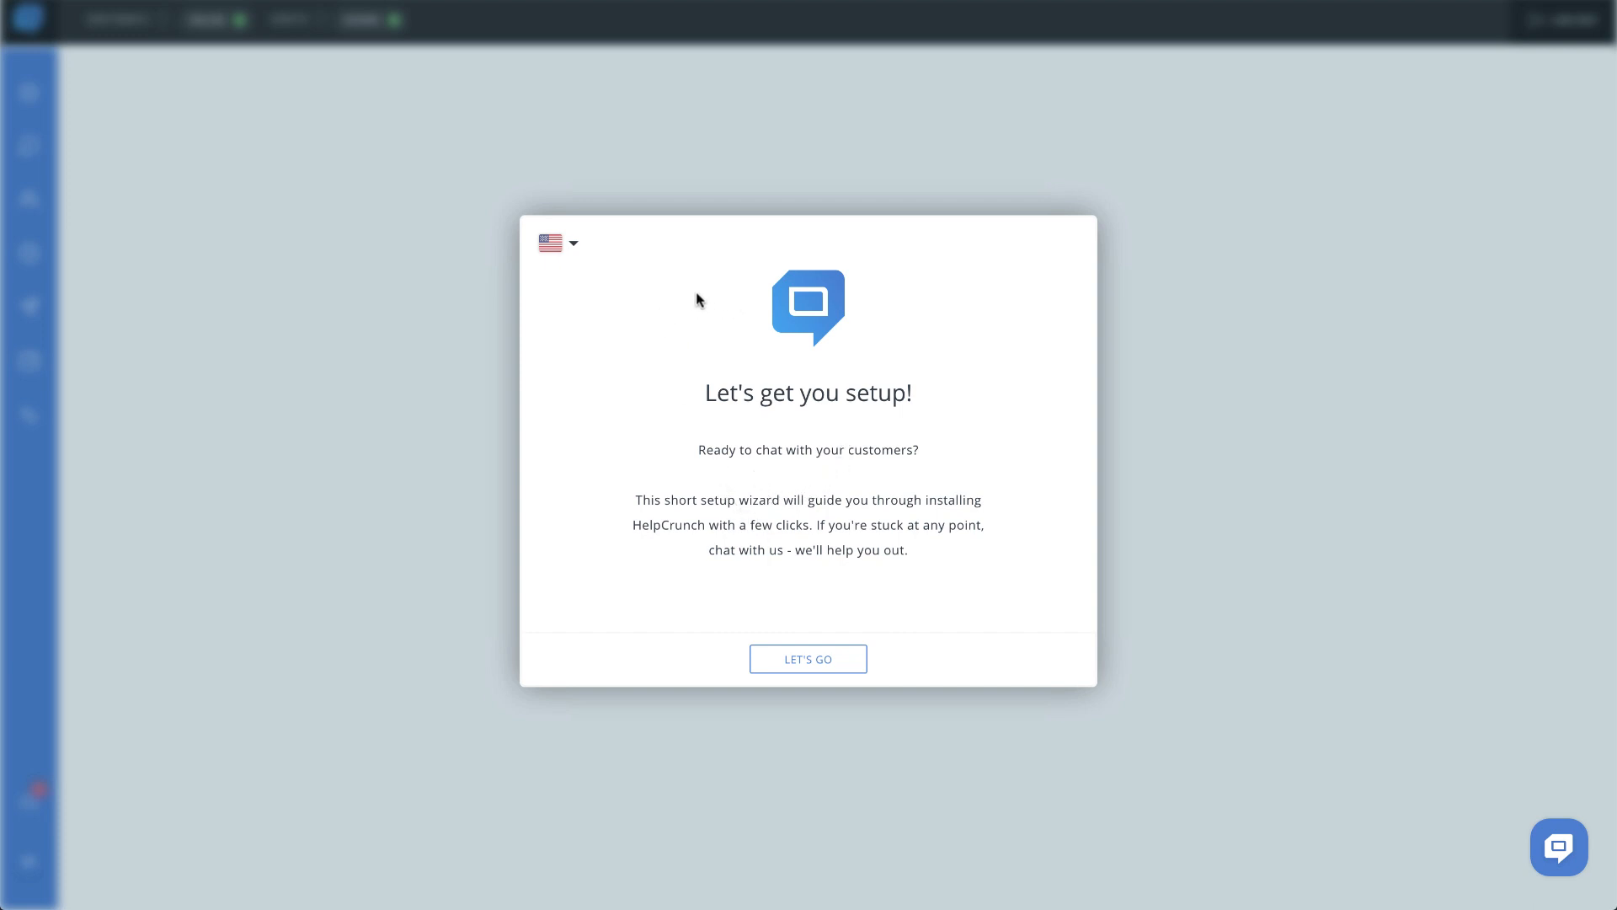
{"action": "left_click", "coordinate": [576, 247]}
{"action": "left_click", "coordinate": [575, 246]}
Begin the setup wizard and move on to choosing a setup guide.
{"action": "left_click", "coordinate": [814, 666]}
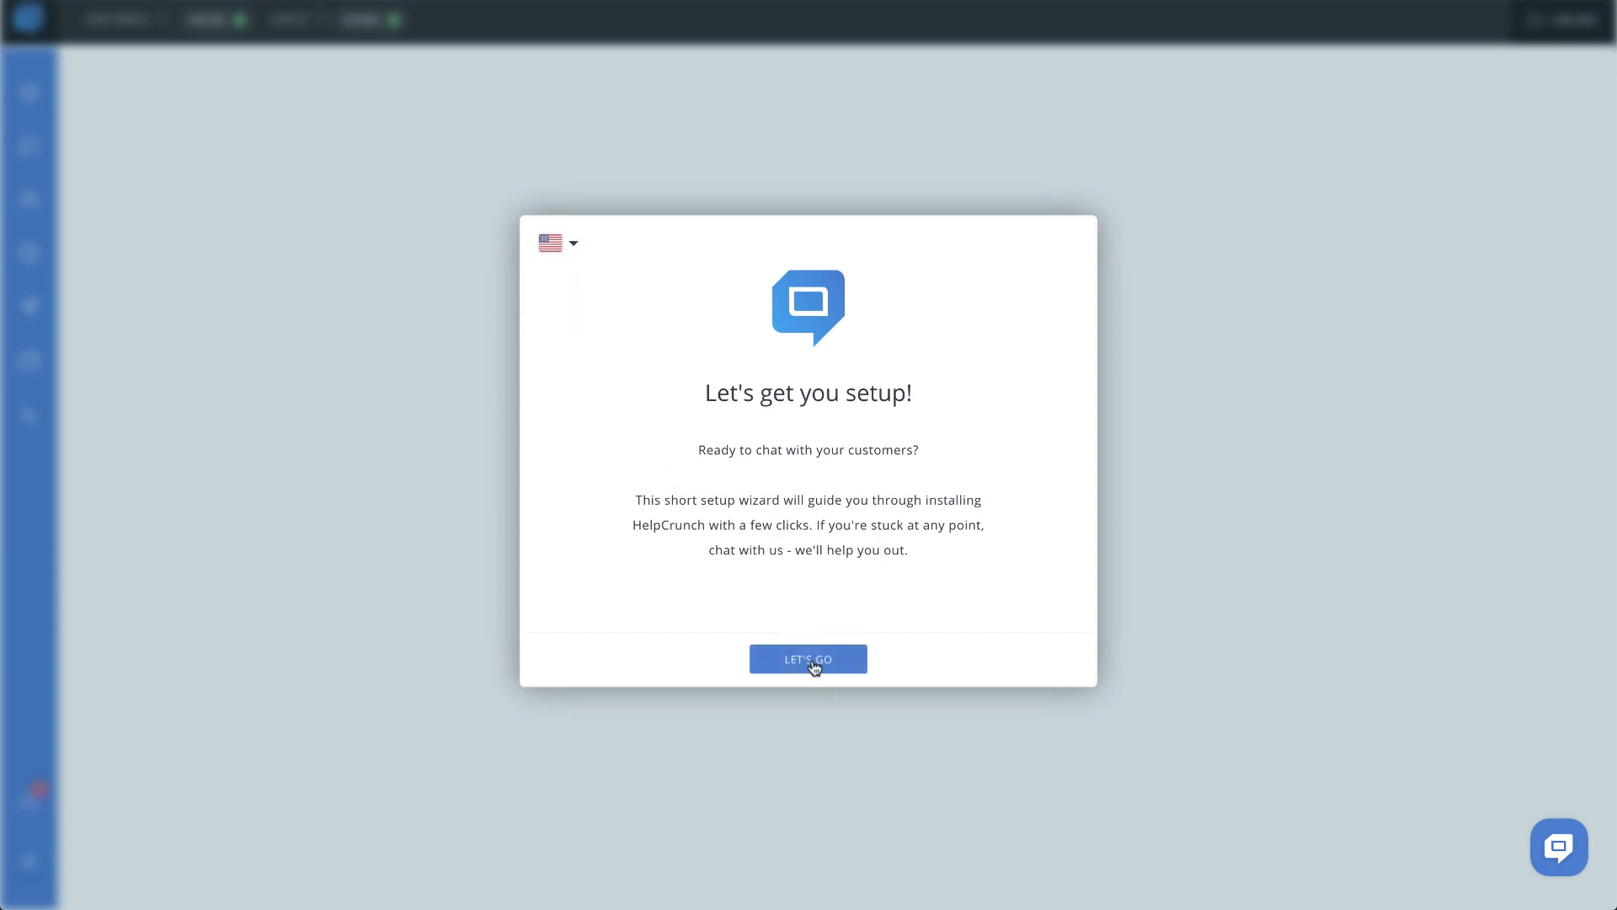
{"action": "left_click", "coordinate": [815, 666]}
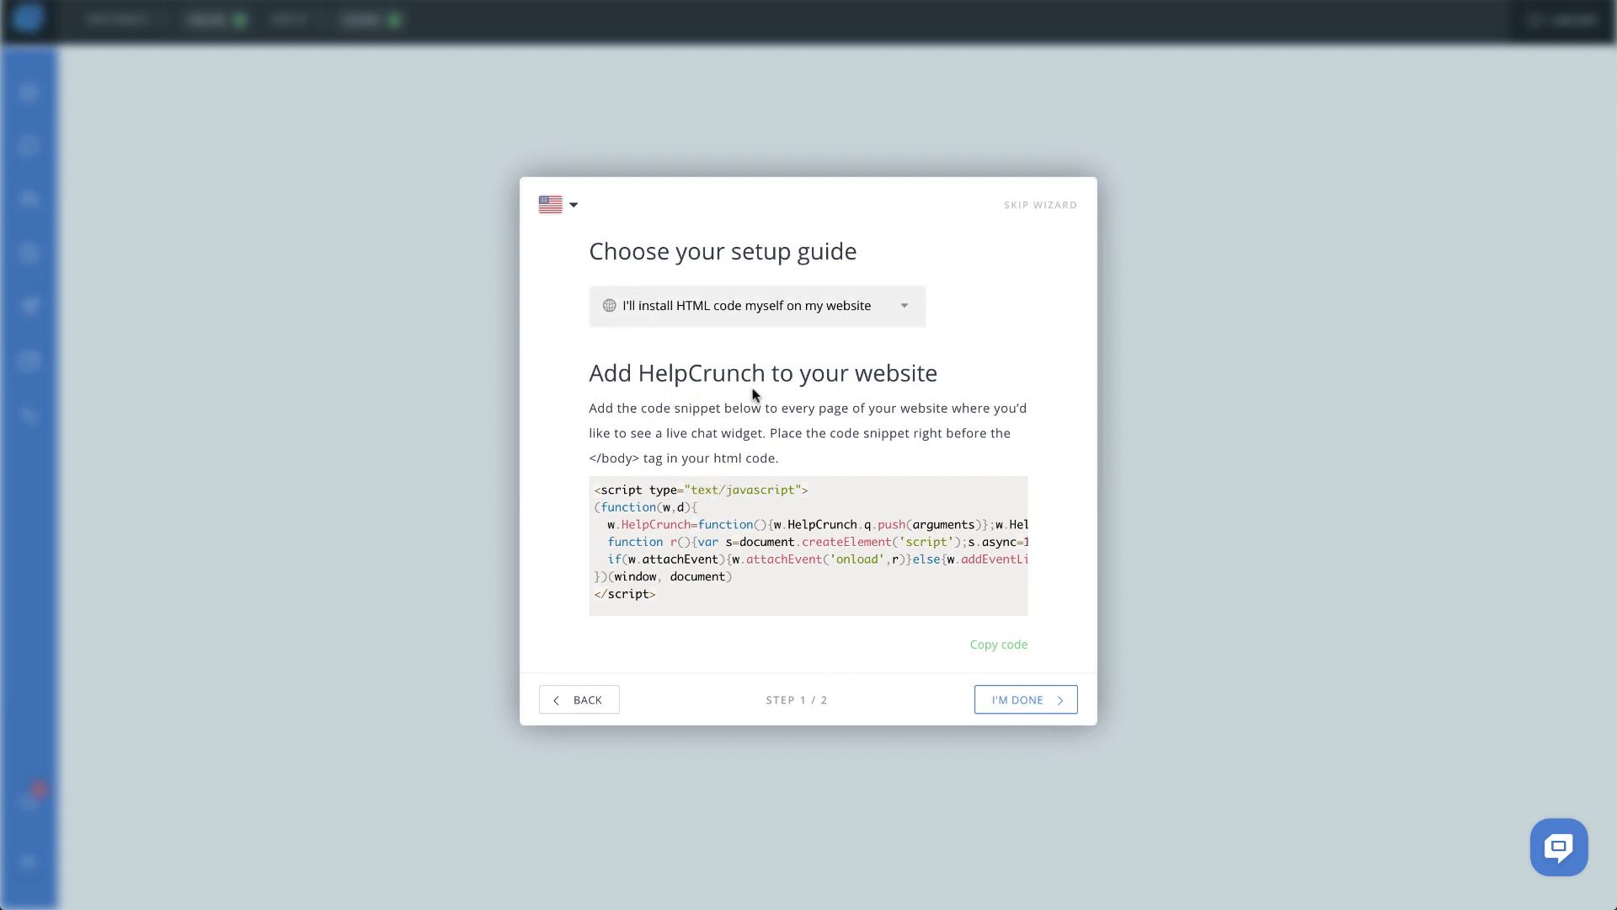
Try the WordPress setup guide and select its configuration snippet.
{"action": "left_click", "coordinate": [905, 309]}
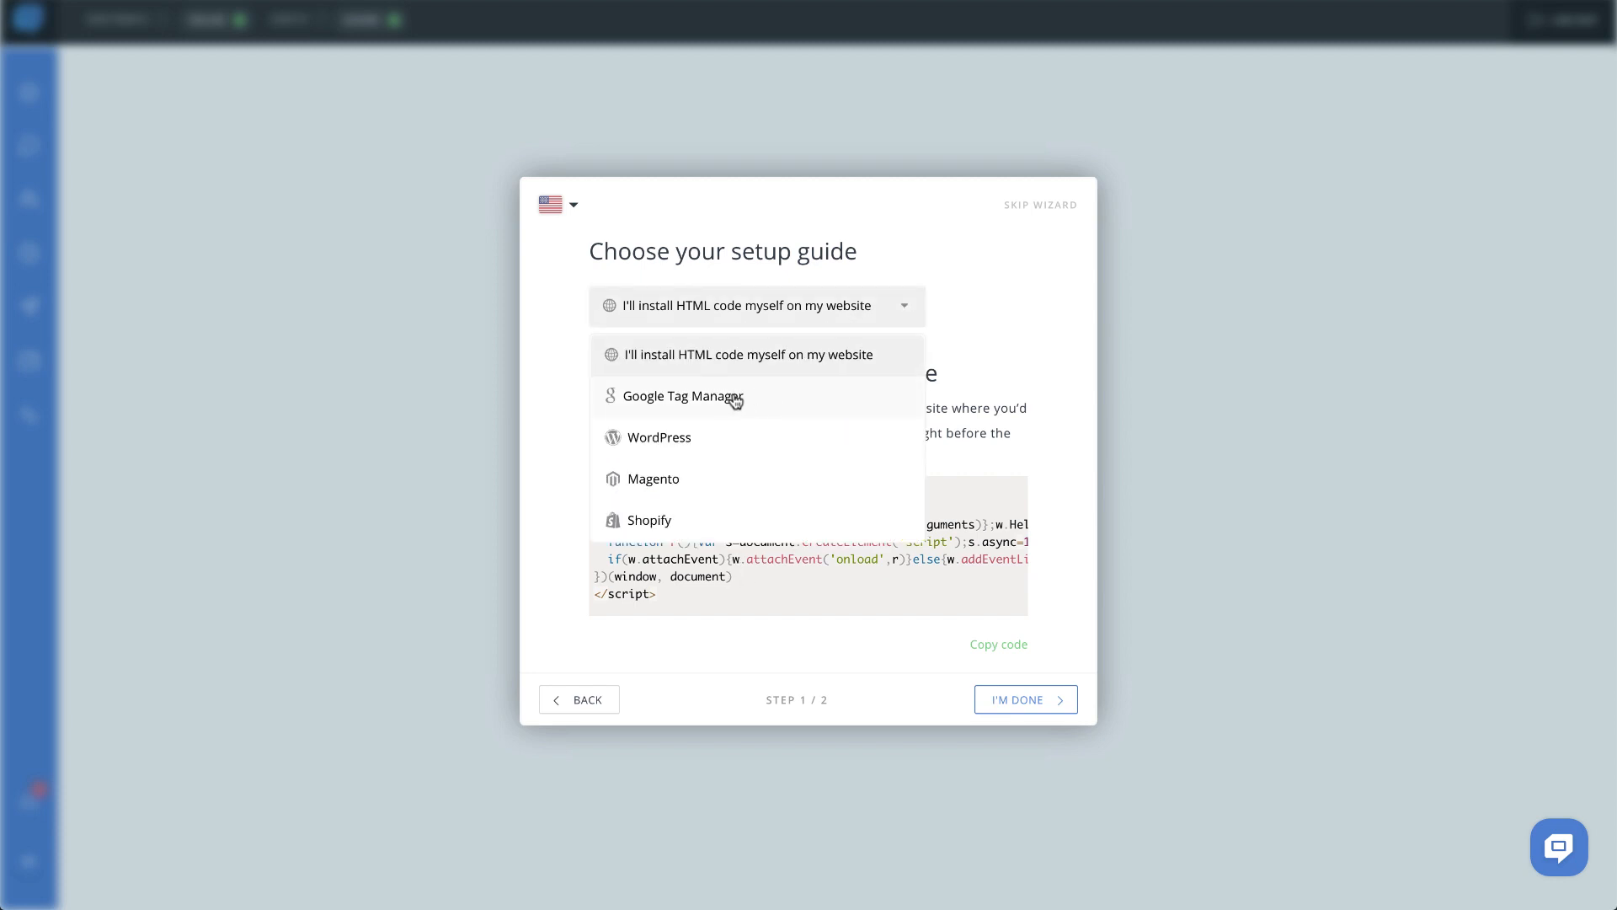
{"action": "left_click", "coordinate": [669, 447]}
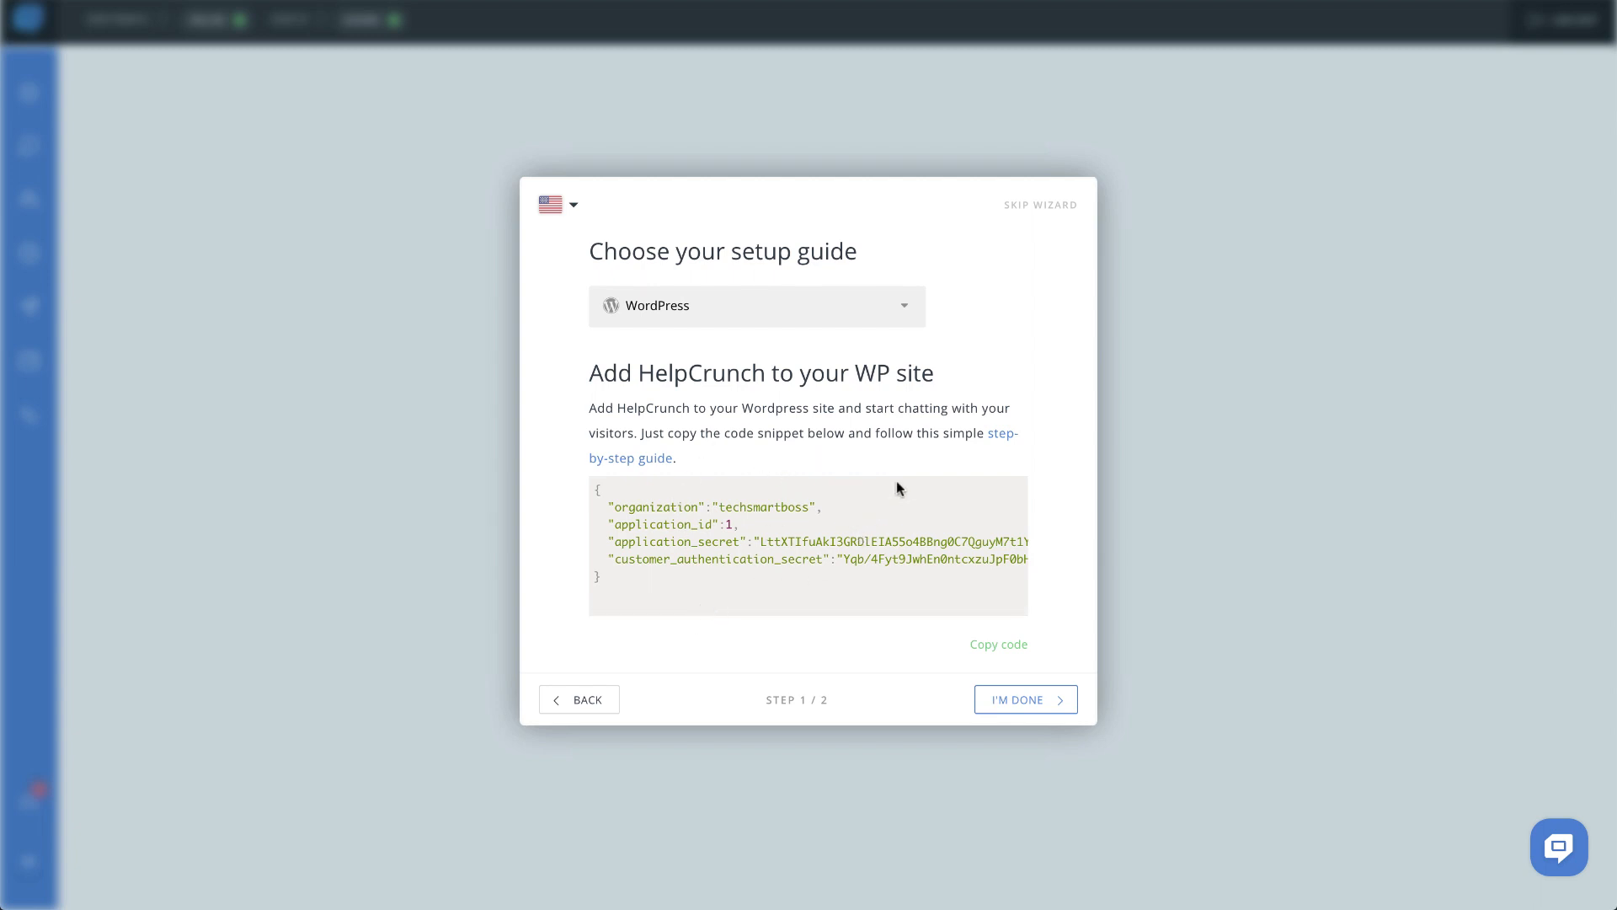
{"action": "left_click", "coordinate": [693, 518]}
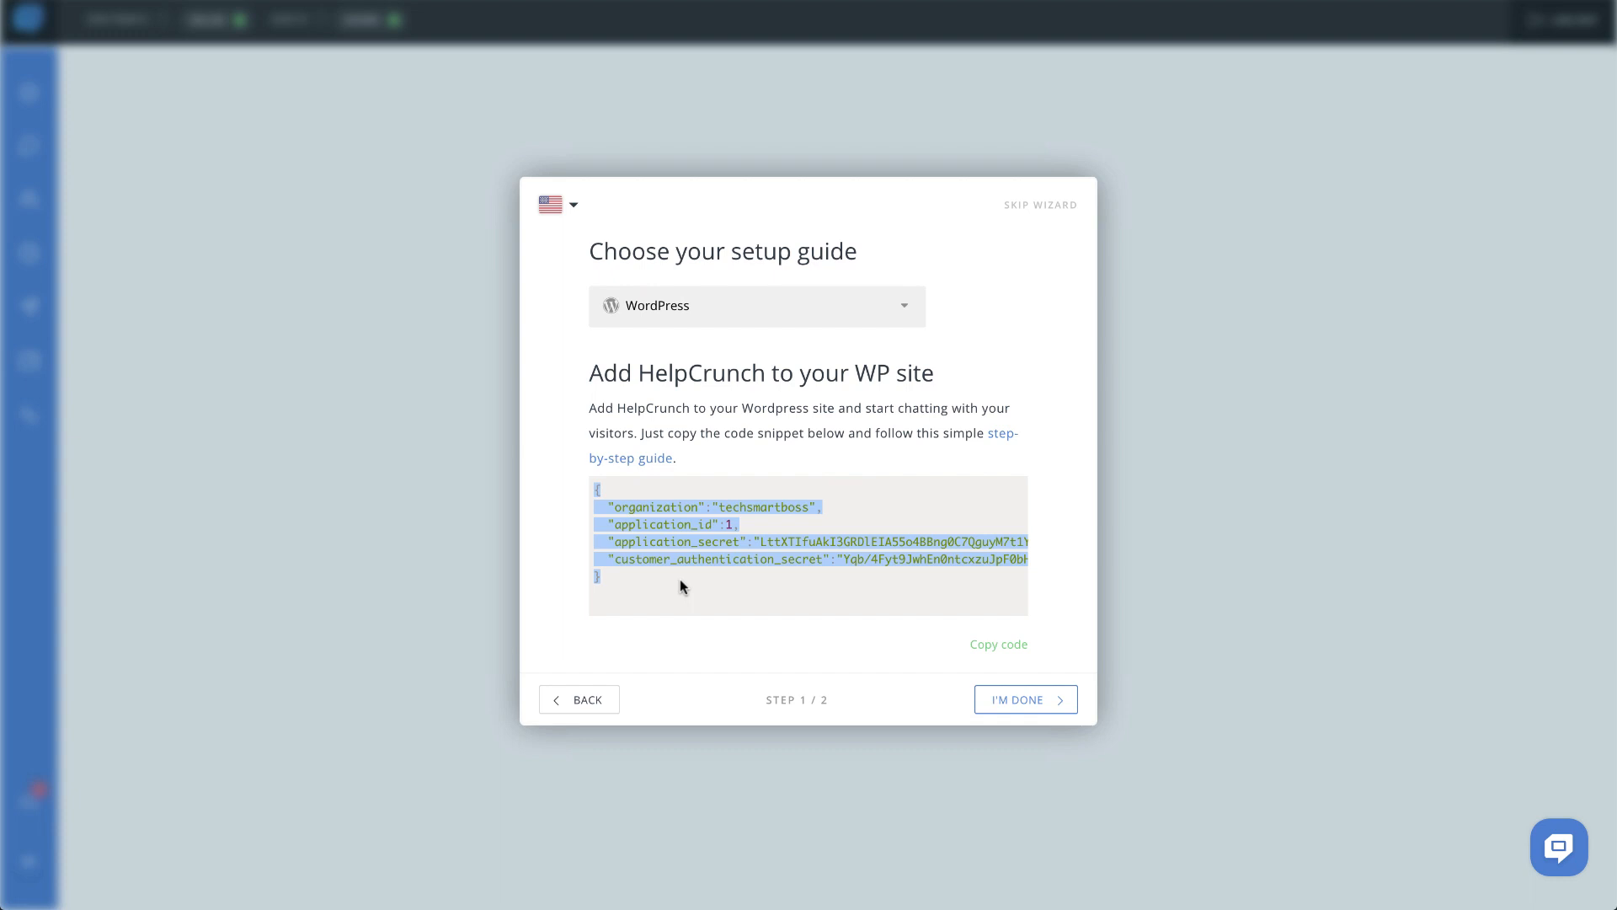
Switch back to manual HTML install and copy the HTML snippet.
{"action": "left_click", "coordinate": [905, 320]}
{"action": "scroll", "coordinate": [648, 519], "scroll_direction": "down", "scroll_amount": 2}
{"action": "scroll", "coordinate": [648, 521], "scroll_direction": "down", "scroll_amount": 2}
{"action": "scroll", "coordinate": [649, 521], "scroll_direction": "down", "scroll_amount": 2}
{"action": "scroll", "coordinate": [648, 520], "scroll_direction": "down", "scroll_amount": 2}
{"action": "scroll", "coordinate": [649, 522], "scroll_direction": "down", "scroll_amount": 1}
{"action": "scroll", "coordinate": [648, 520], "scroll_direction": "up", "scroll_amount": 5}
{"action": "left_click", "coordinate": [673, 353]}
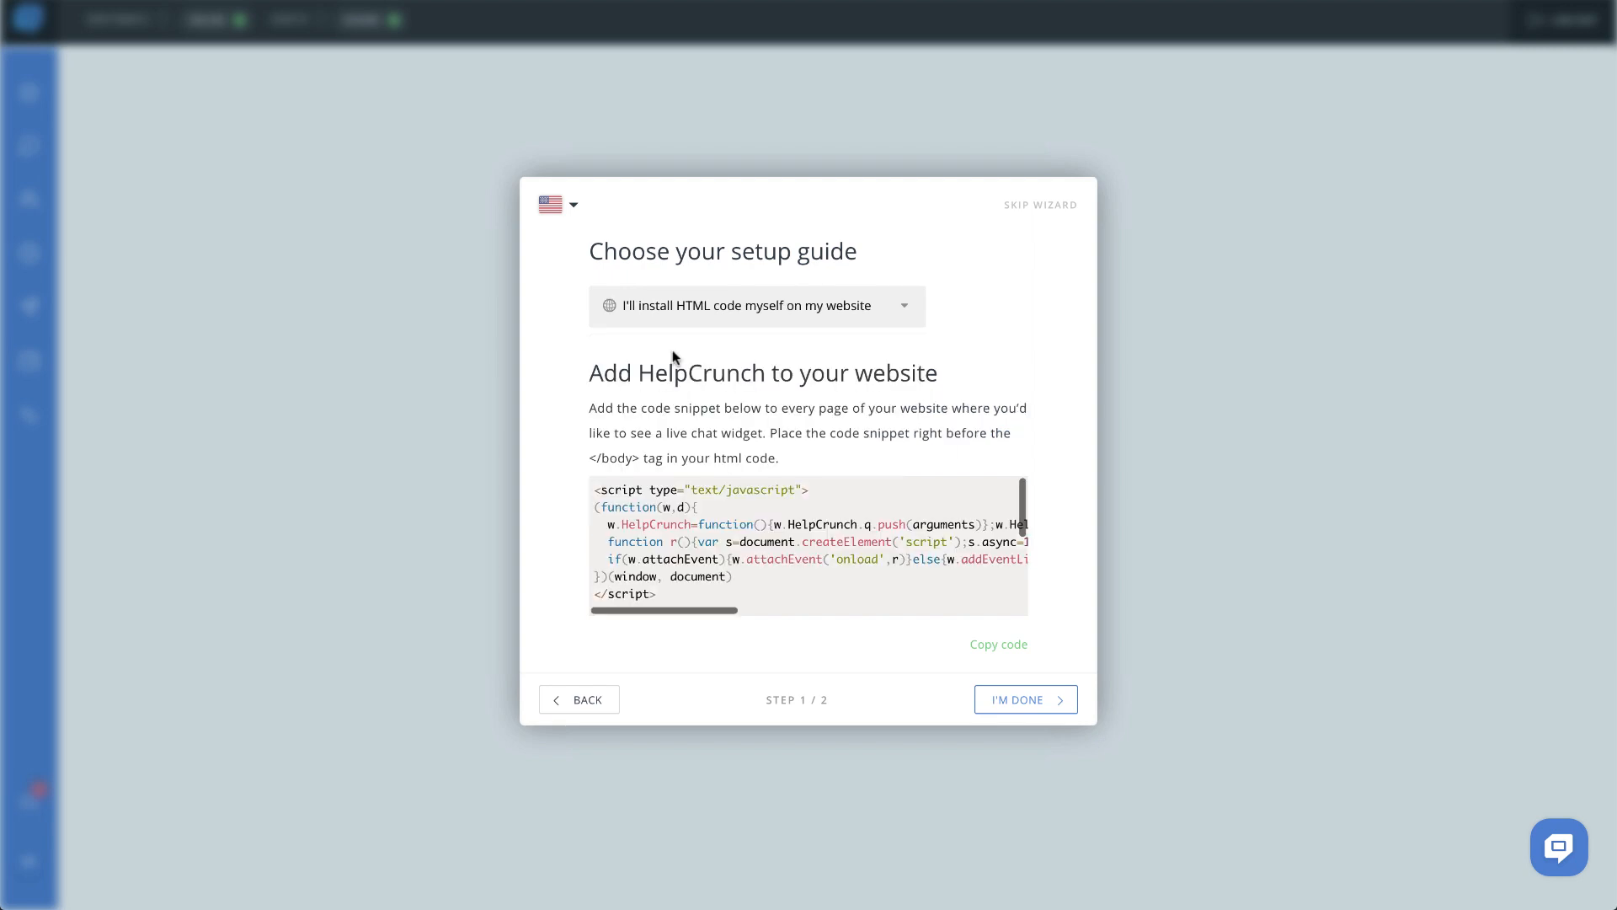
{"action": "left_click", "coordinate": [999, 644]}
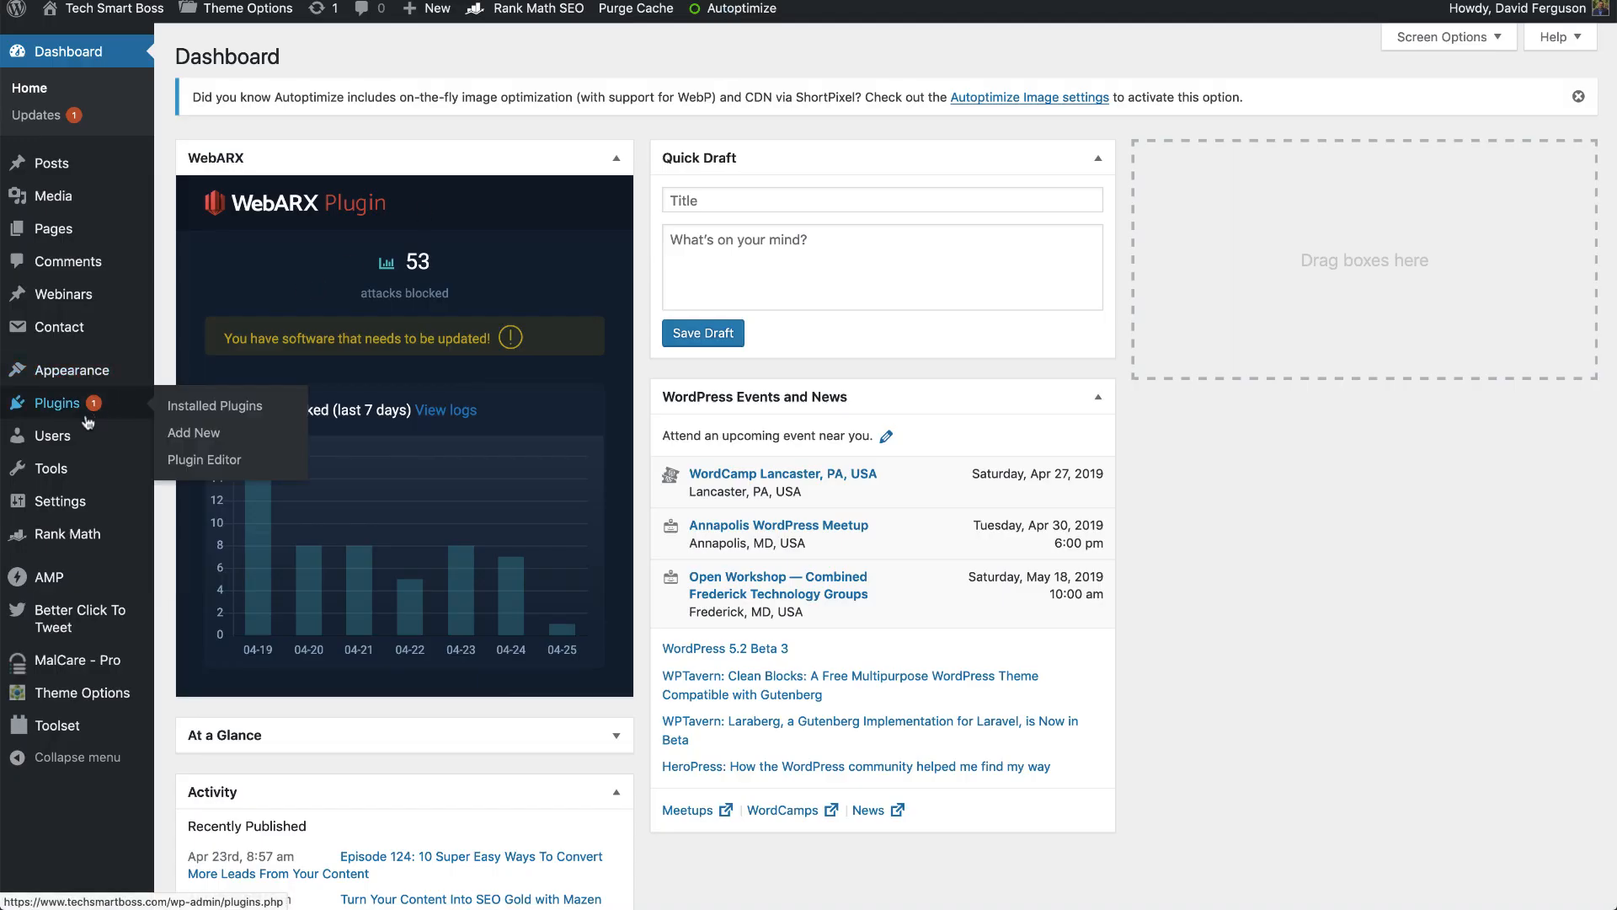
{"action": "mouse_move", "coordinate": [71, 371]}
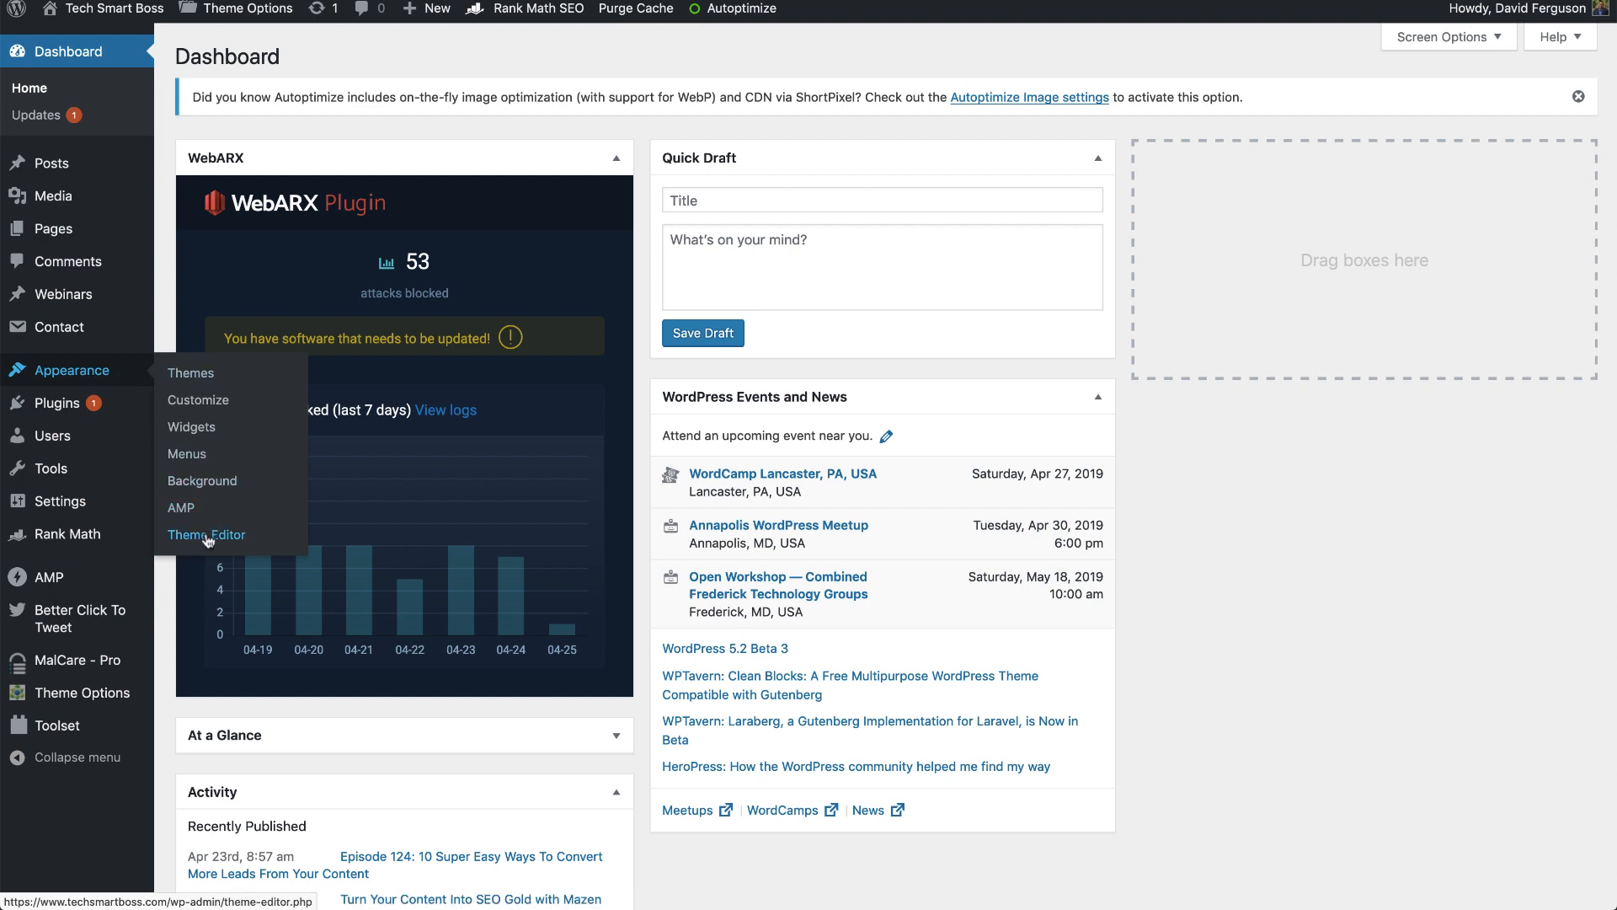
Open the installed themes list from the Appearance menu.
{"action": "left_click", "coordinate": [72, 369]}
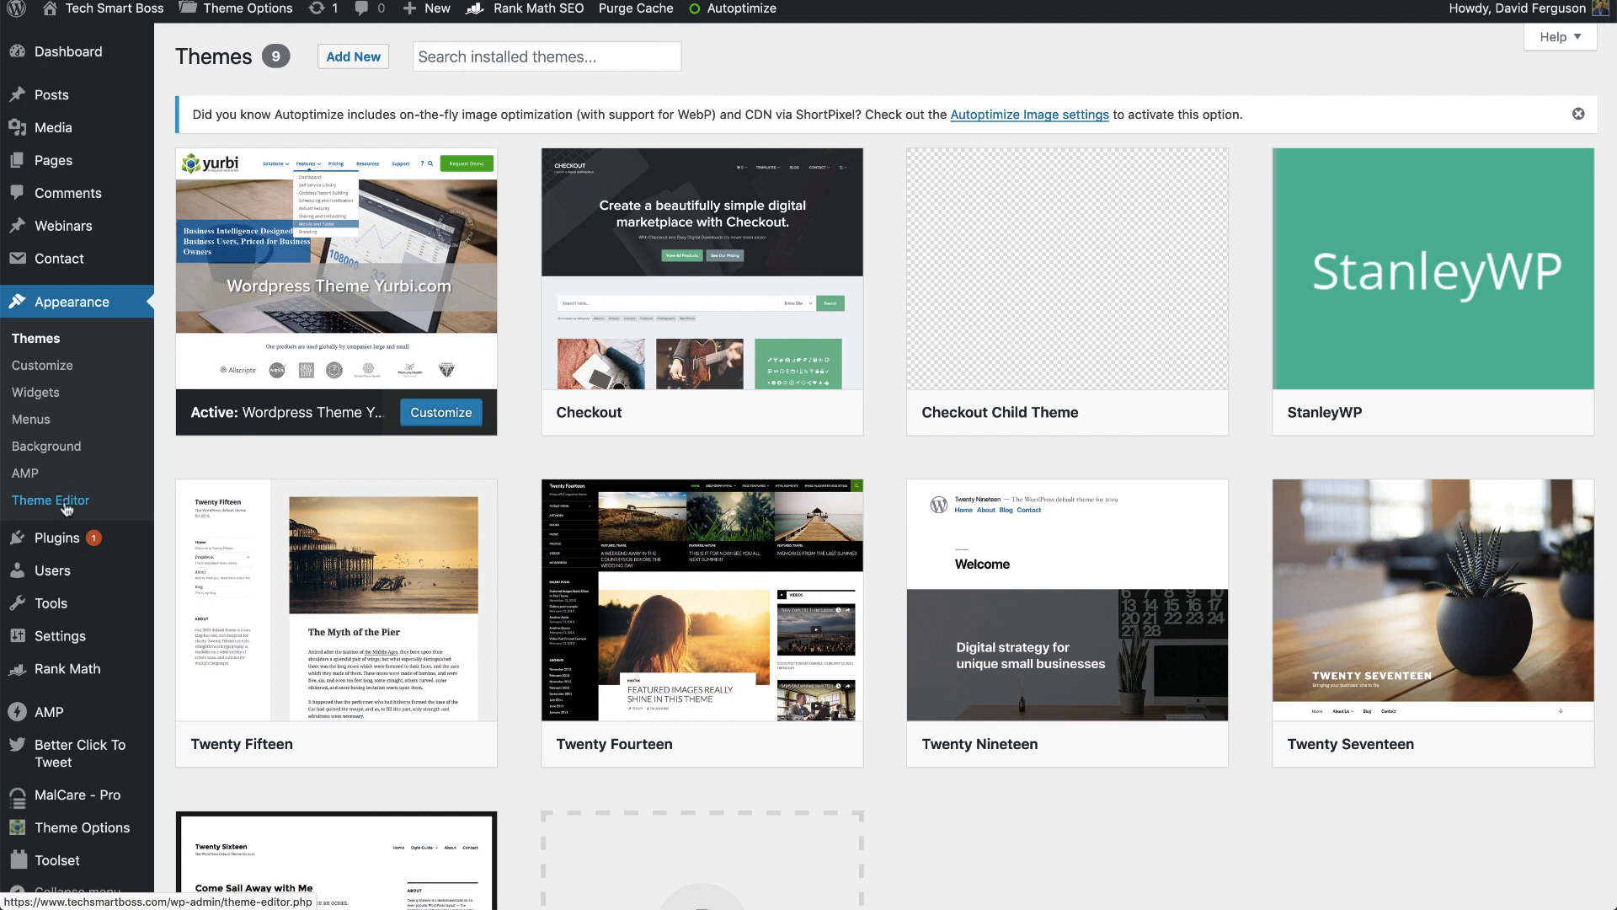
Open the theme file editor showing footer.php.
{"action": "left_click", "coordinate": [65, 503]}
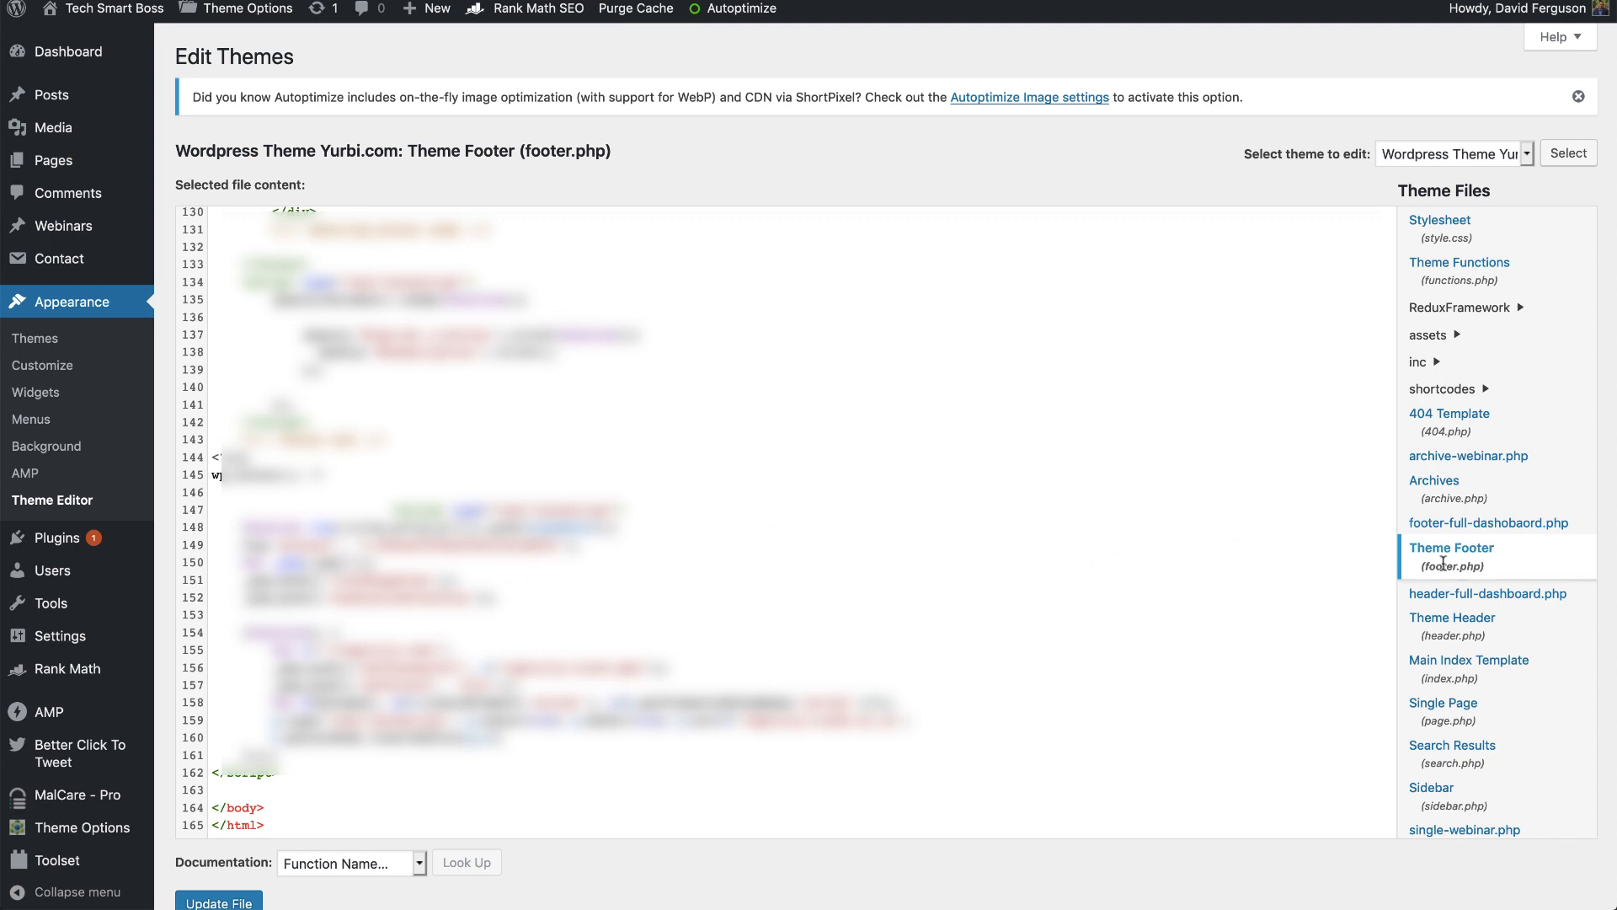
Paste the HelpCrunch script at line 163 before </body> and tidy the surrounding lines.
{"action": "left_click", "coordinate": [228, 790]}
{"action": "key", "text": "ctrl+v"}
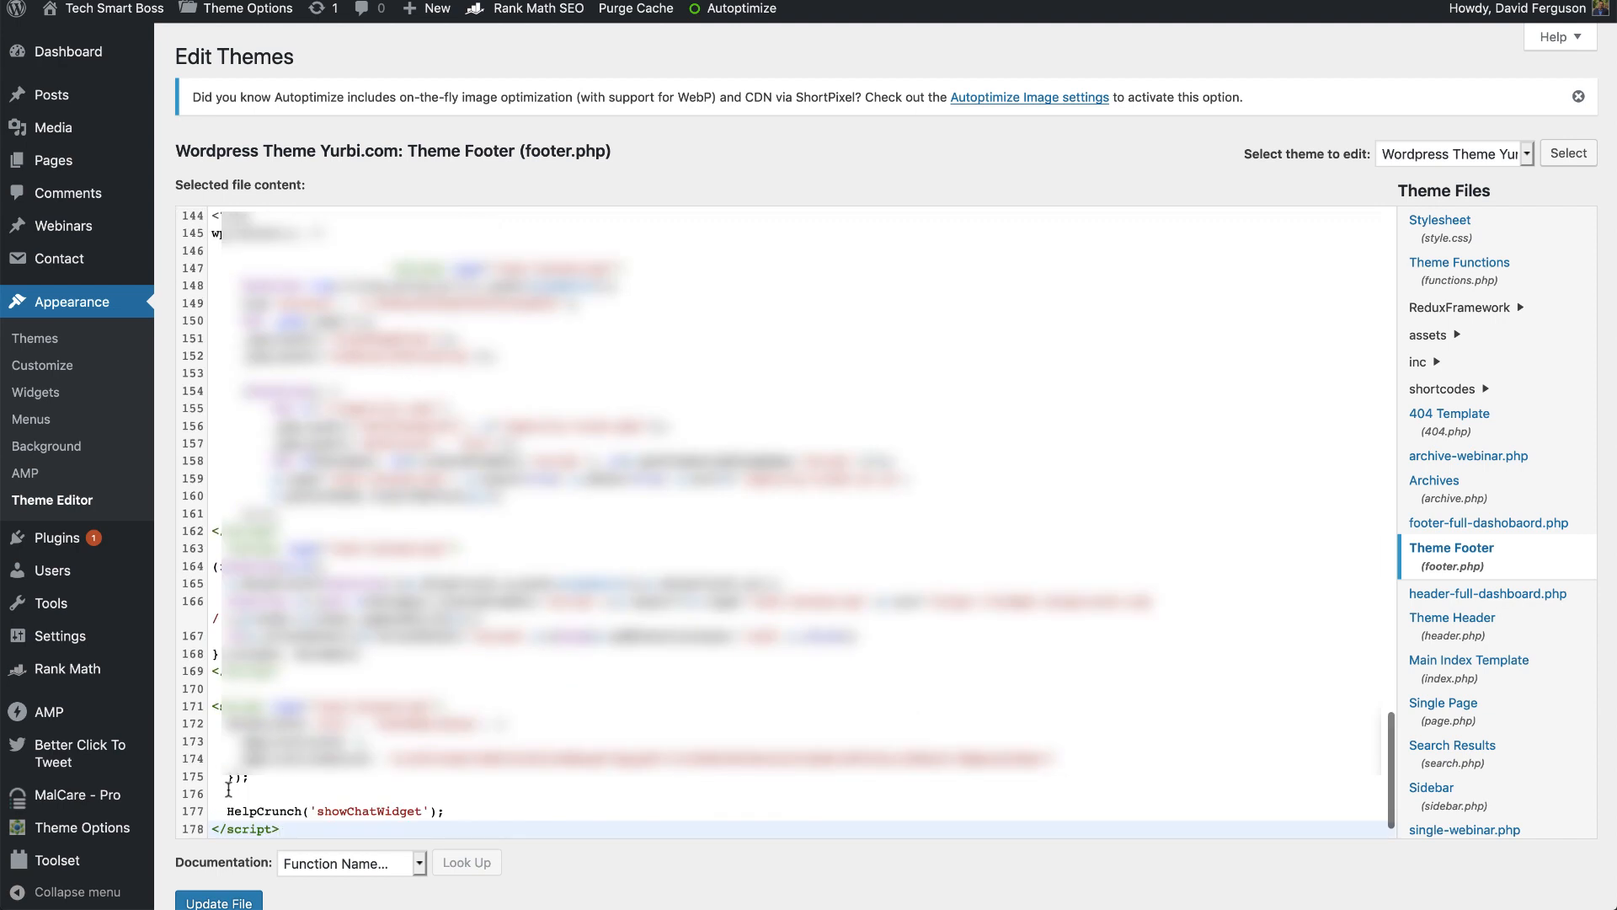
{"action": "key", "text": "Return"}
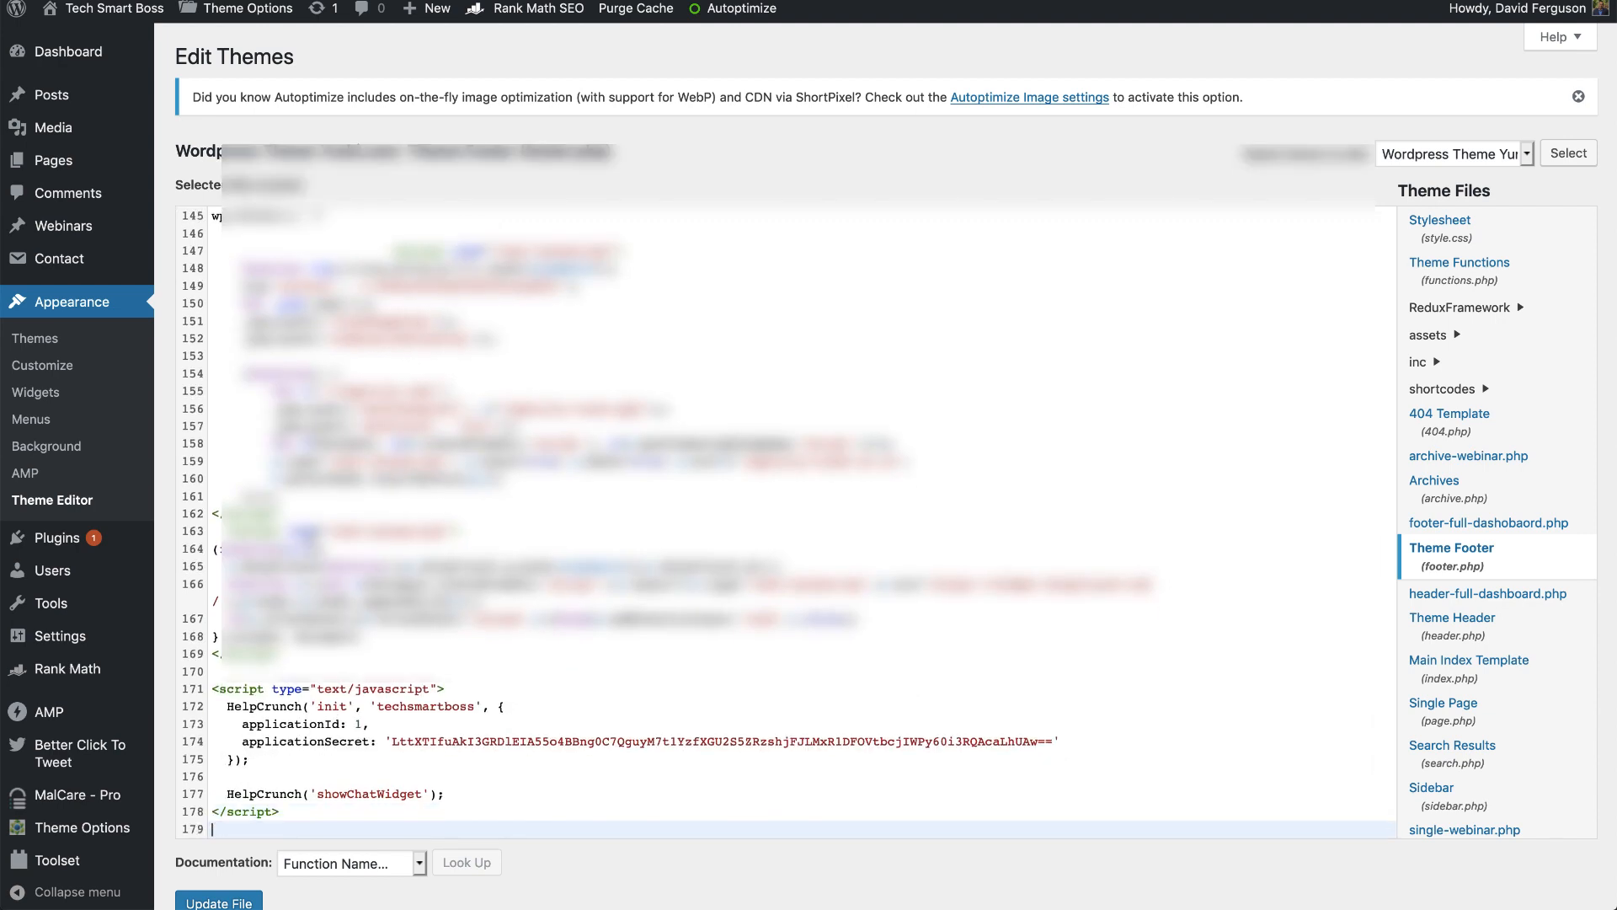
{"action": "scroll", "coordinate": [632, 568], "scroll_direction": "down", "scroll_amount": 1}
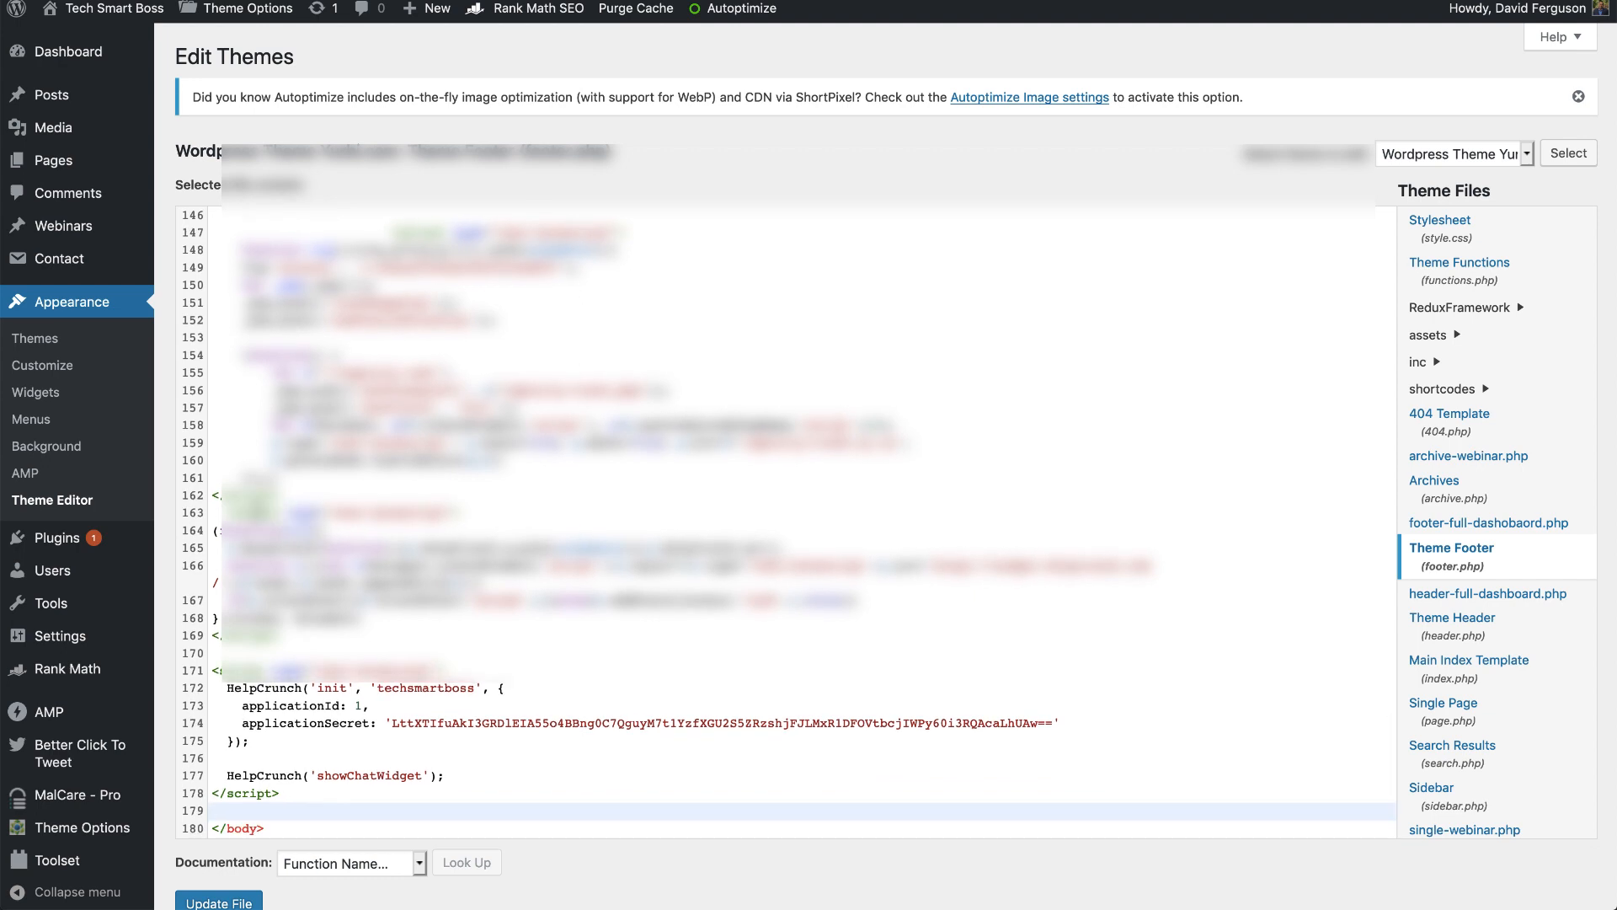
{"action": "left_click", "coordinate": [316, 511]}
{"action": "key", "text": "BackSpace"}
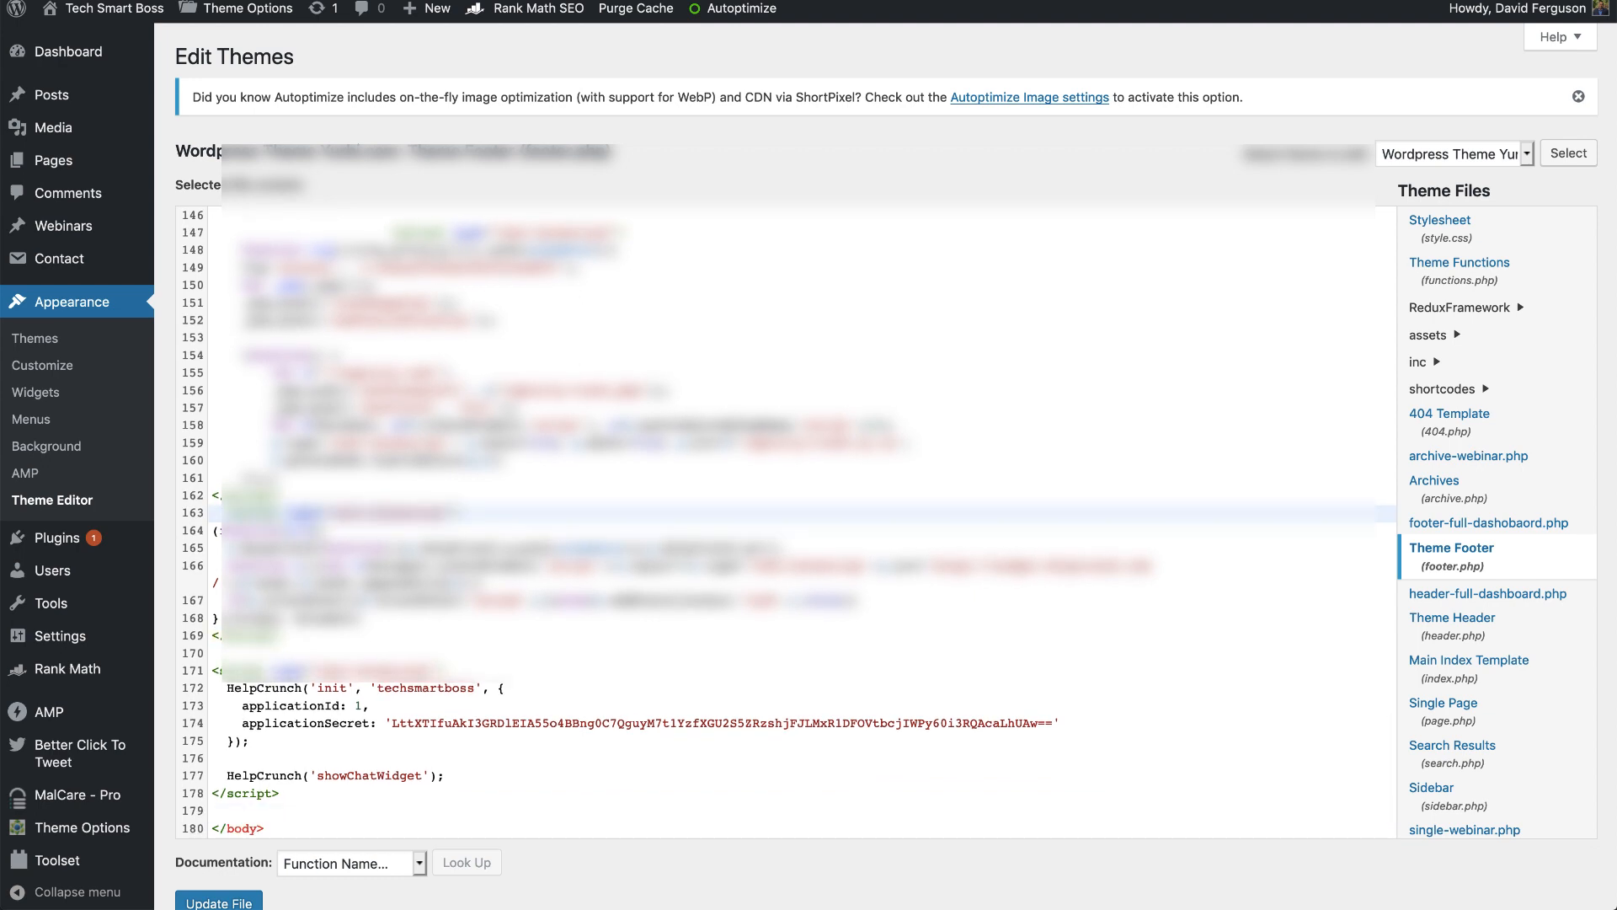
{"action": "key", "text": "Return"}
{"action": "scroll", "coordinate": [632, 505], "scroll_direction": "down", "scroll_amount": 1}
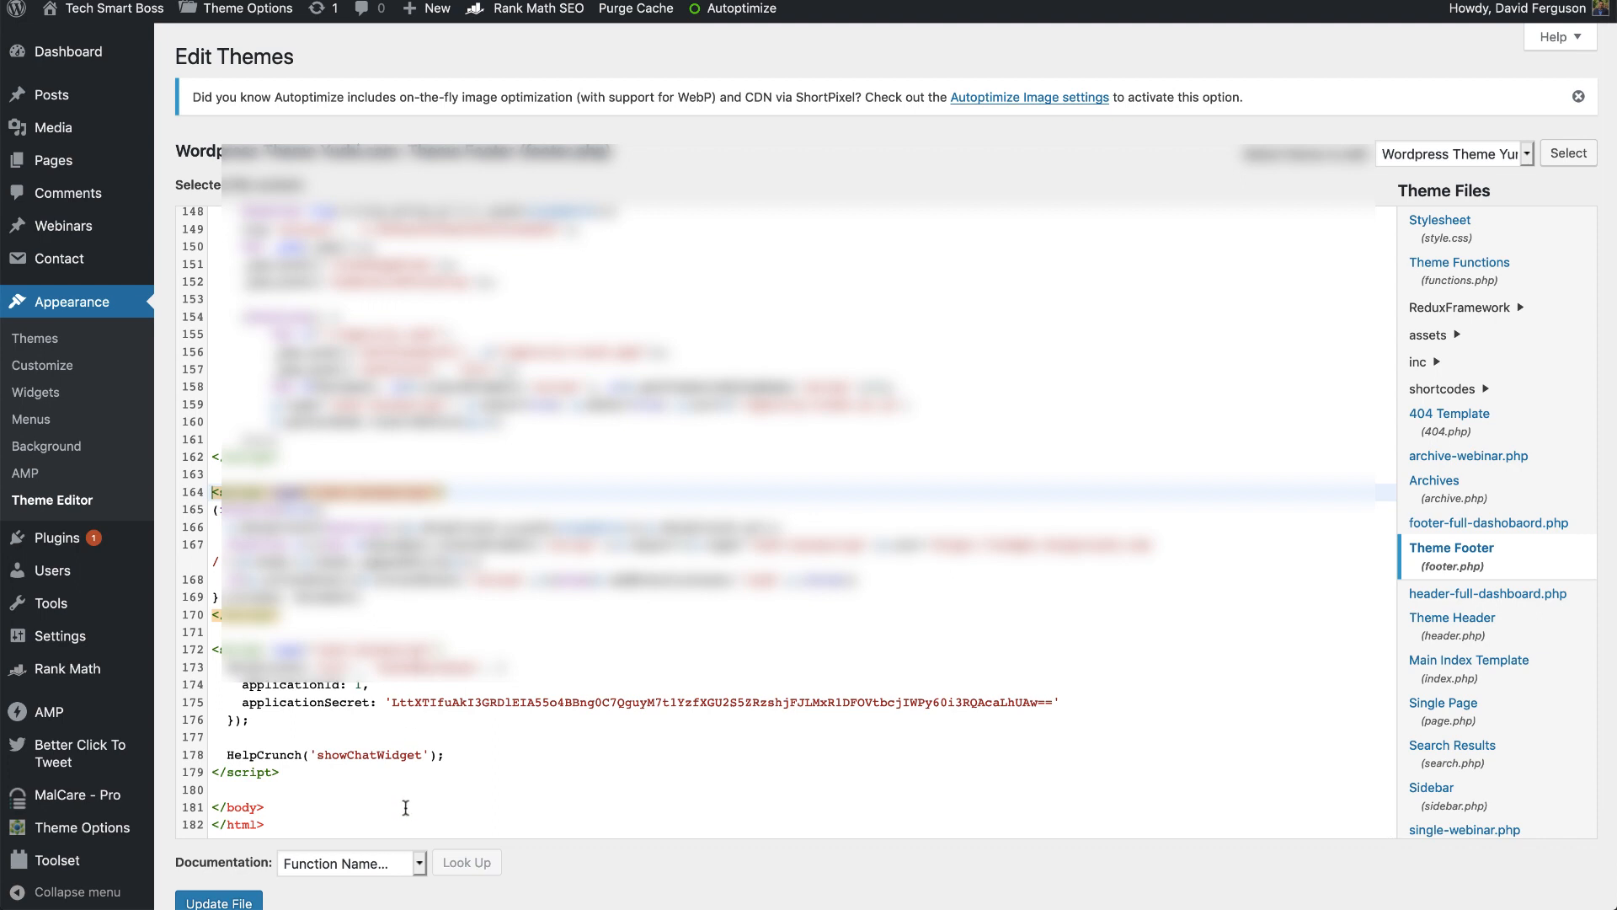
{"action": "scroll", "coordinate": [412, 854], "scroll_direction": "down", "scroll_amount": 1}
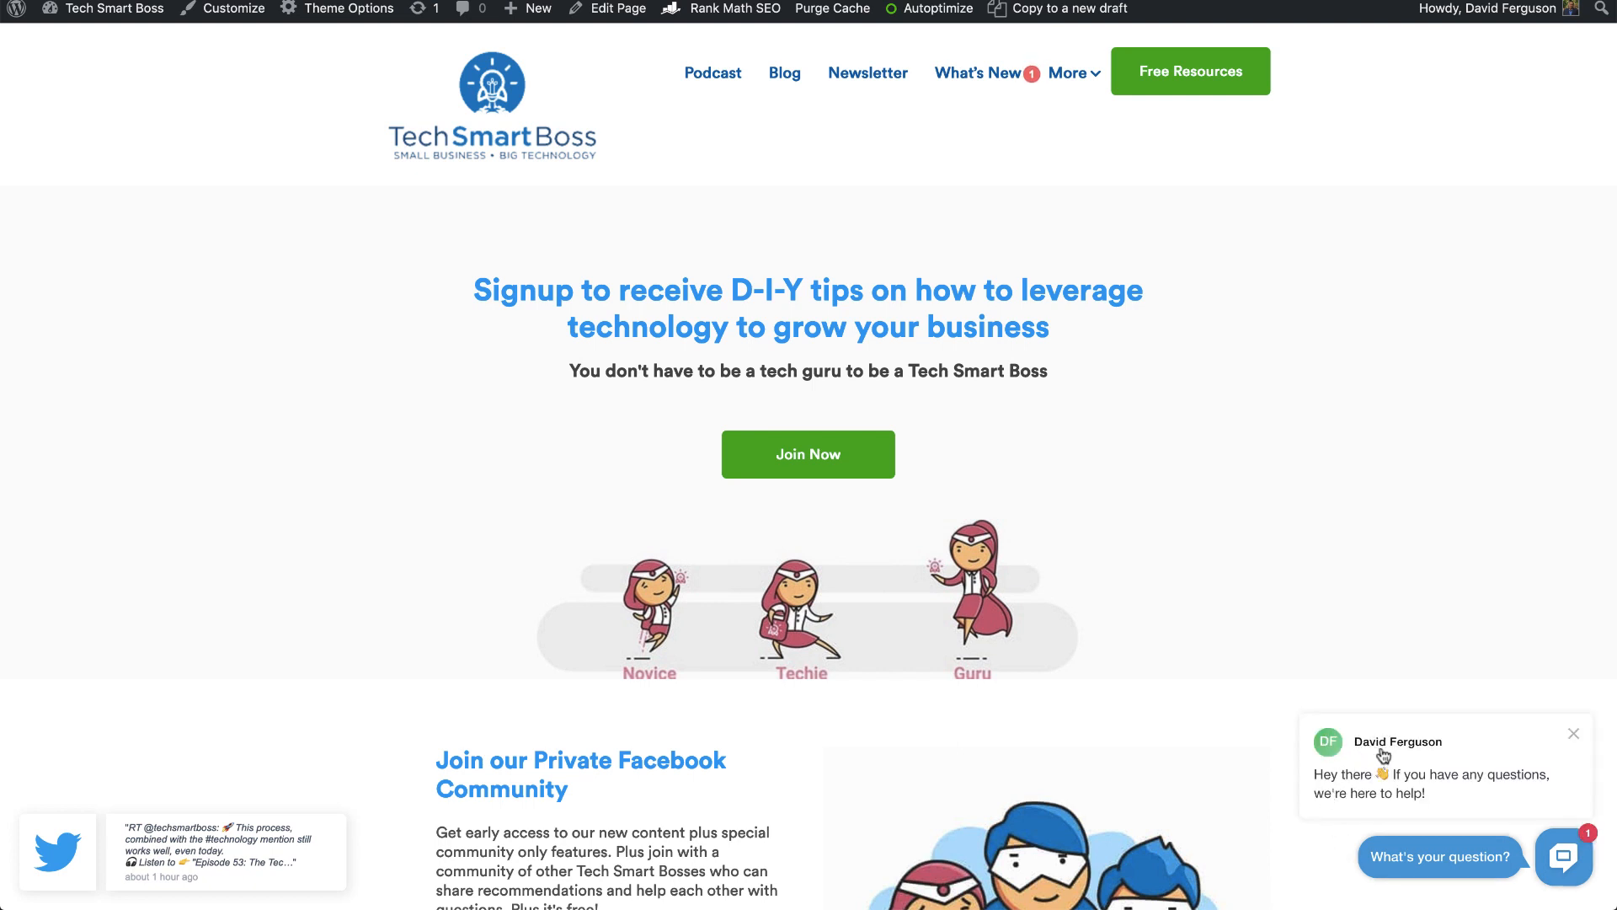
Open and minimise the homepage chat panel twice to test the widget.
{"action": "left_click", "coordinate": [1567, 860]}
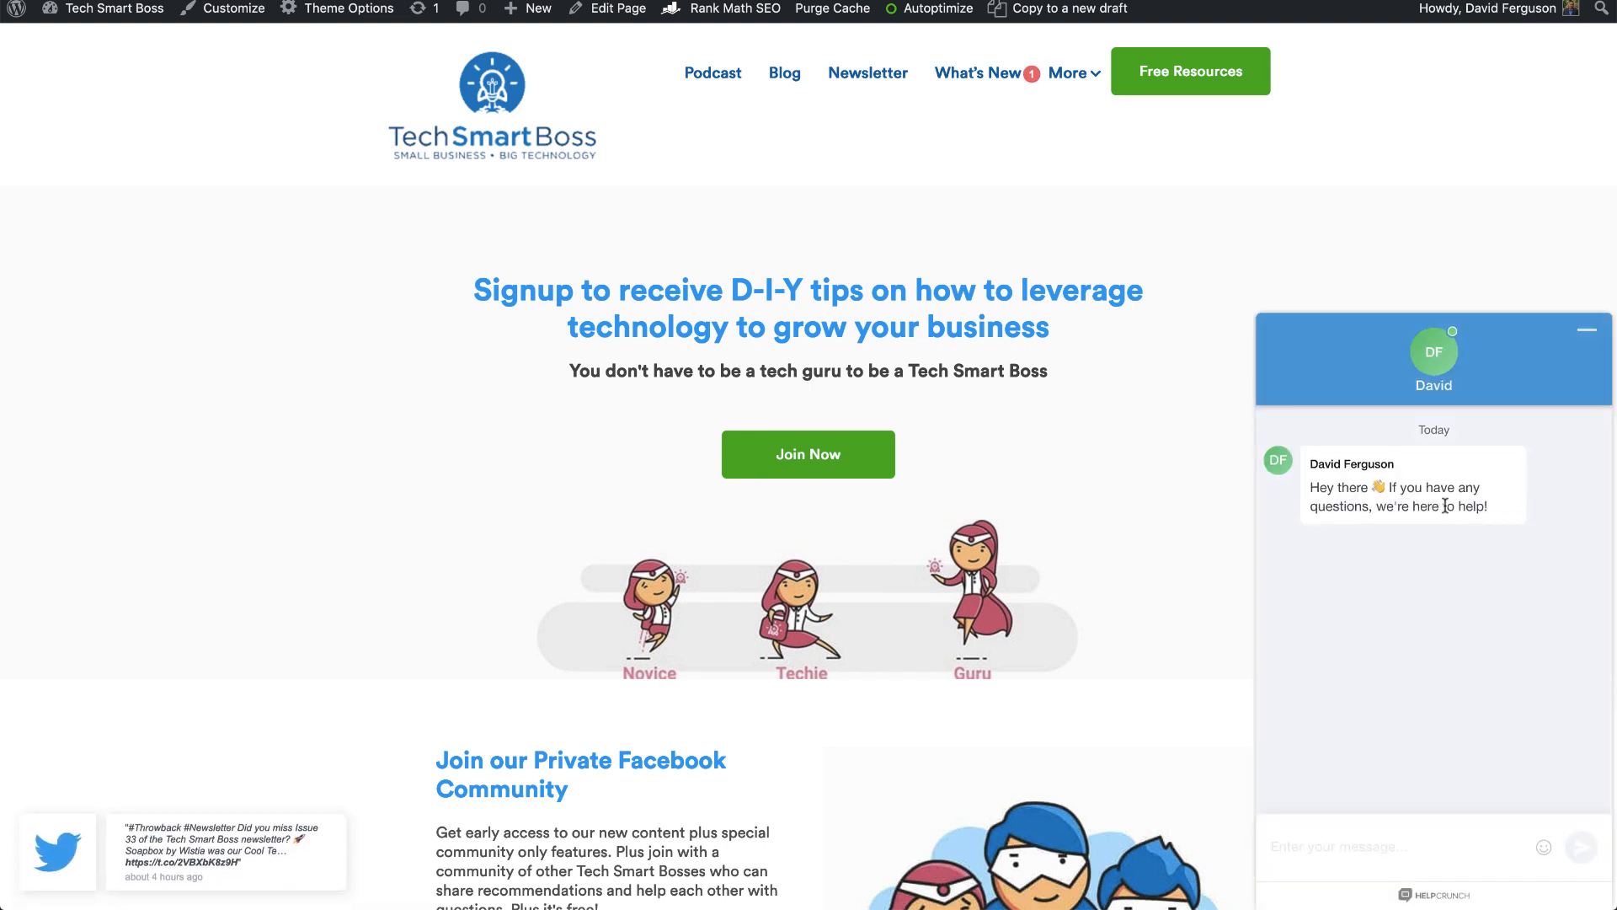
{"action": "left_click", "coordinate": [1588, 331]}
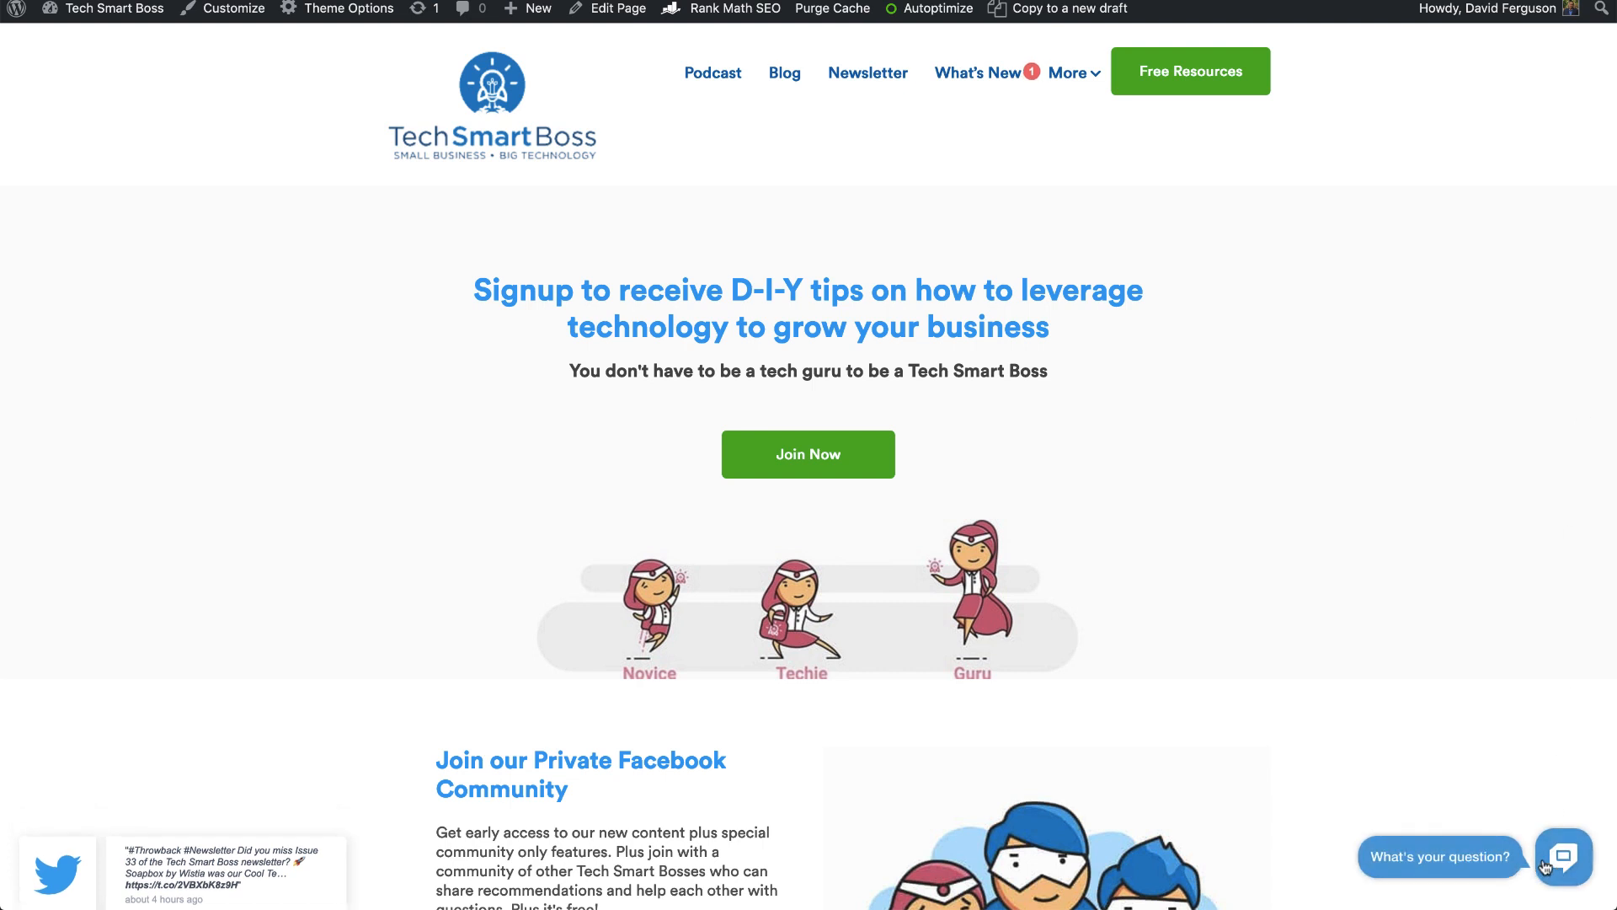
{"action": "left_click", "coordinate": [1563, 857]}
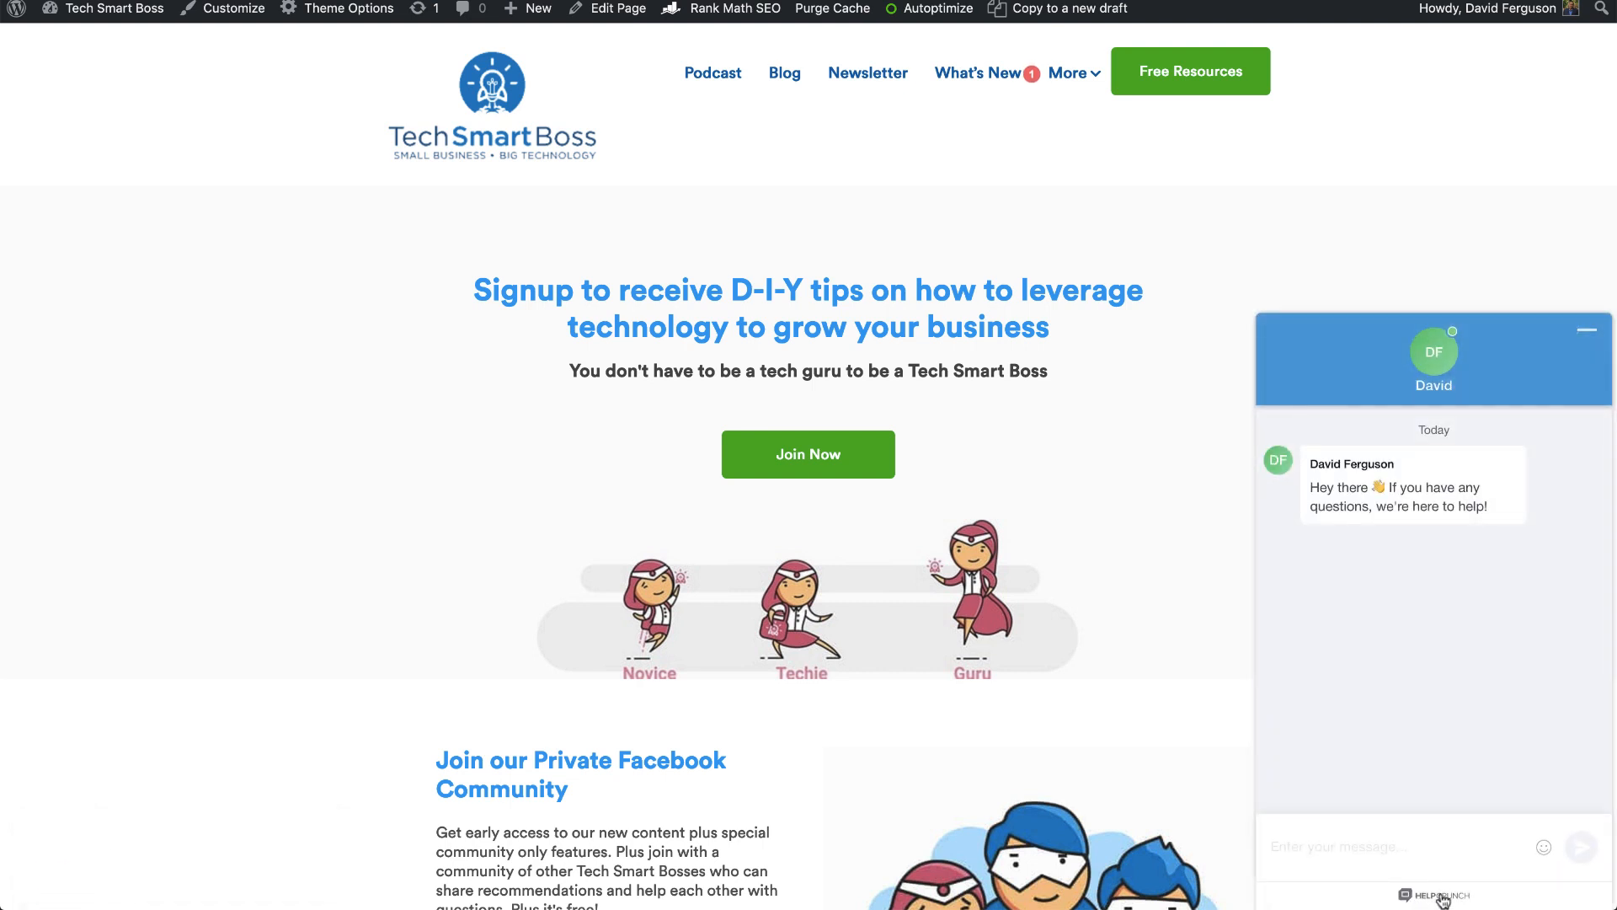
{"action": "left_click", "coordinate": [1587, 331]}
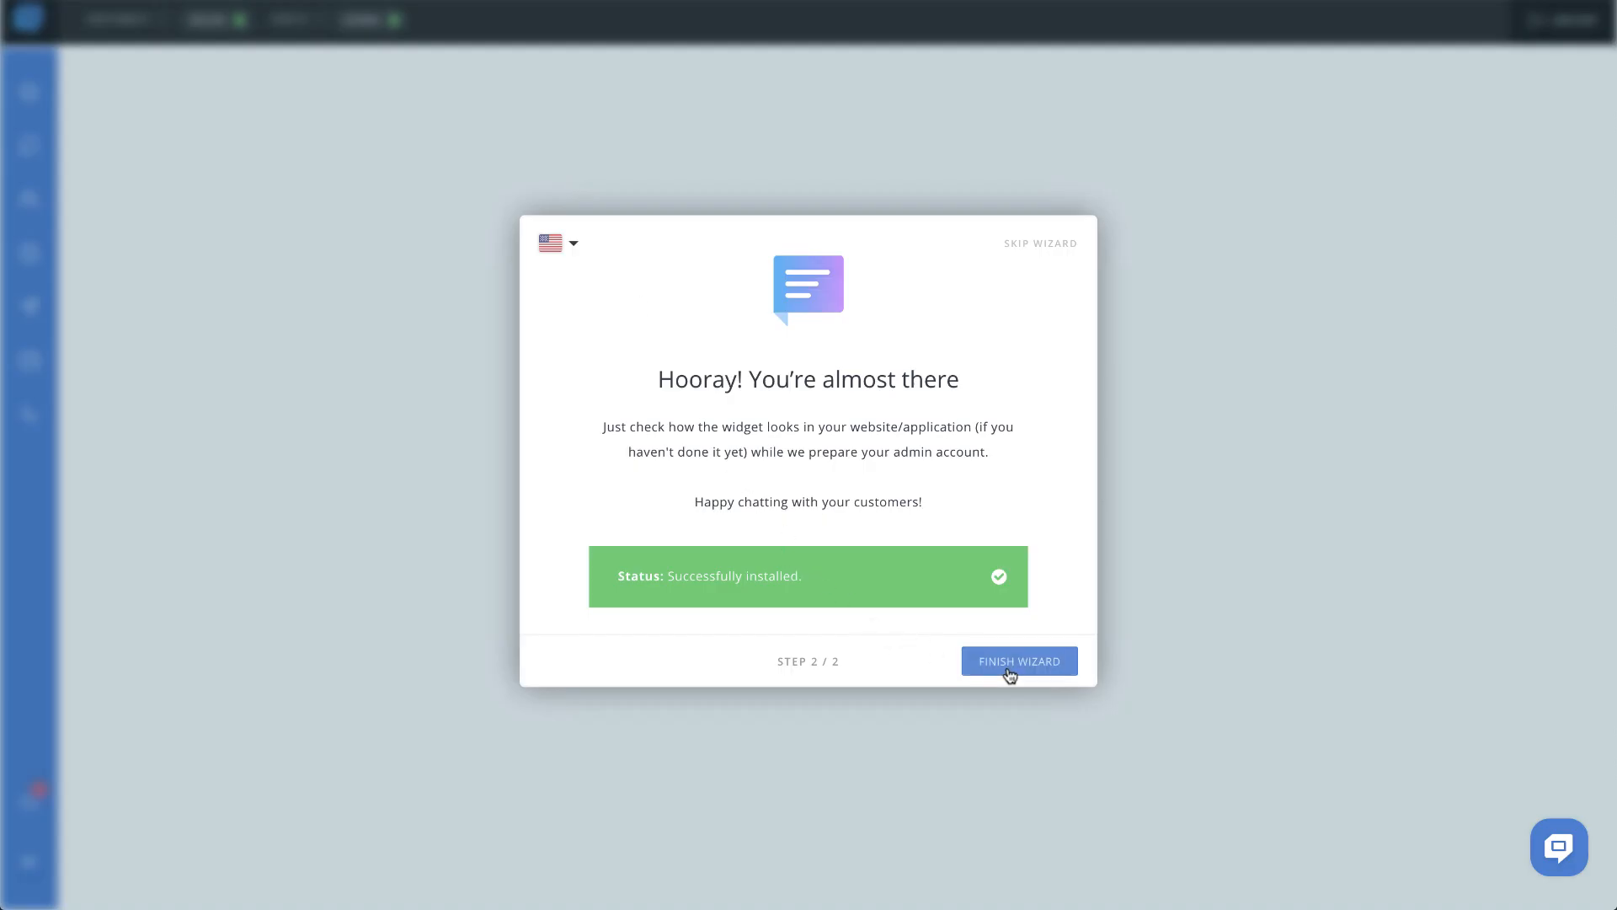
Finish the setup wizard to reach the All Chats dashboard.
{"action": "left_click", "coordinate": [1018, 667]}
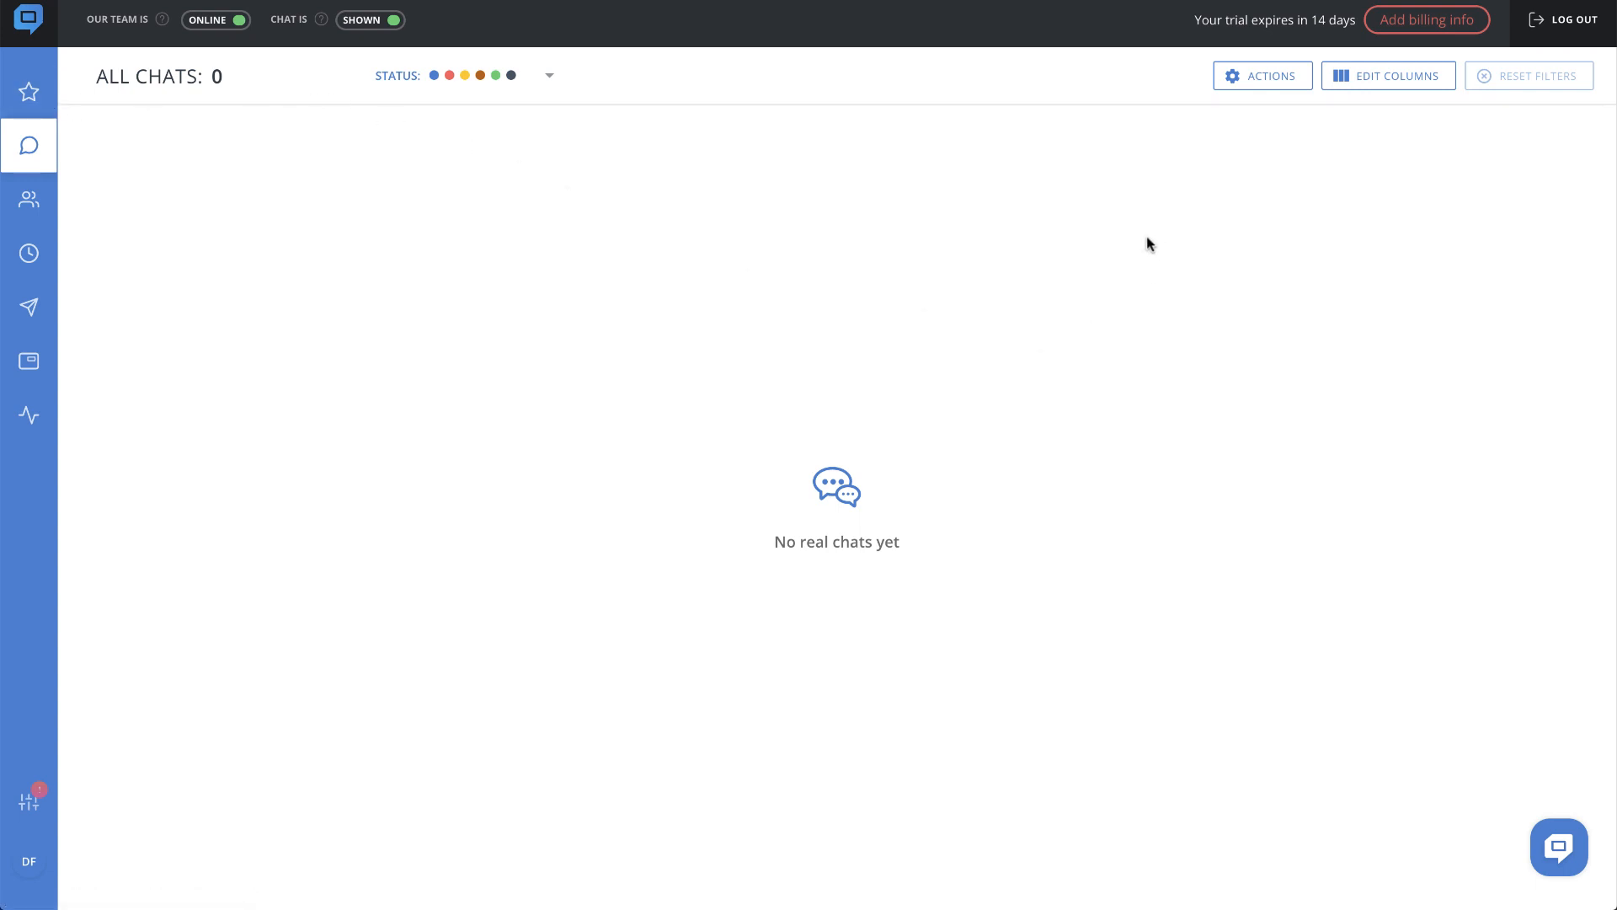
Glance at the chat bulk actions, then go via Contacts to the Auto Messages list.
{"action": "left_click", "coordinate": [1258, 78]}
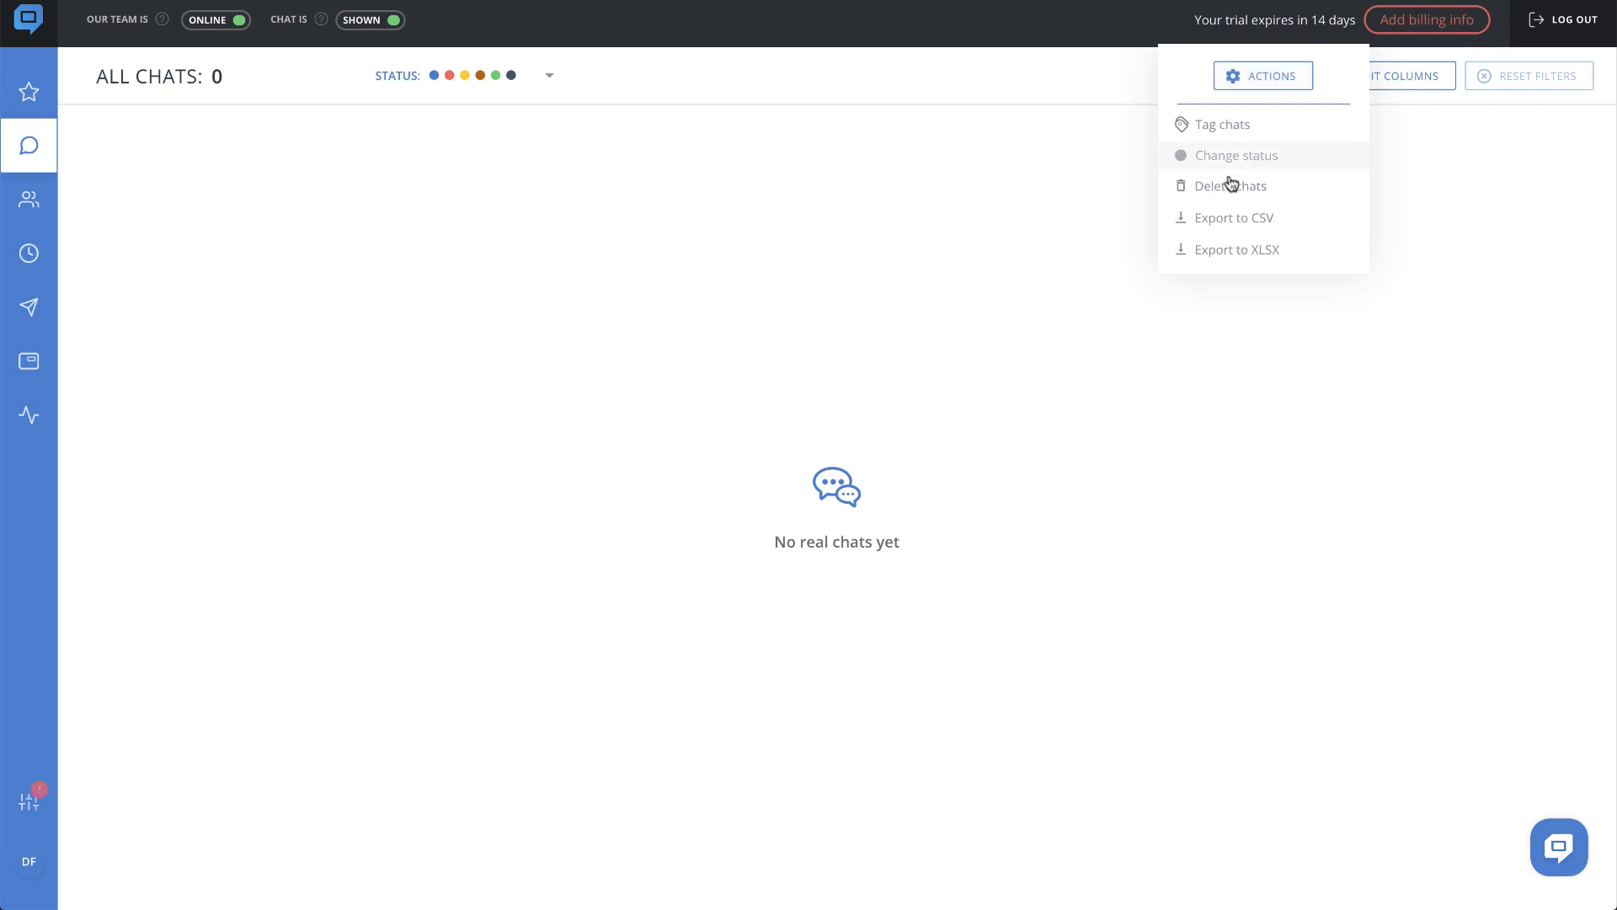
{"action": "left_click", "coordinate": [1257, 76]}
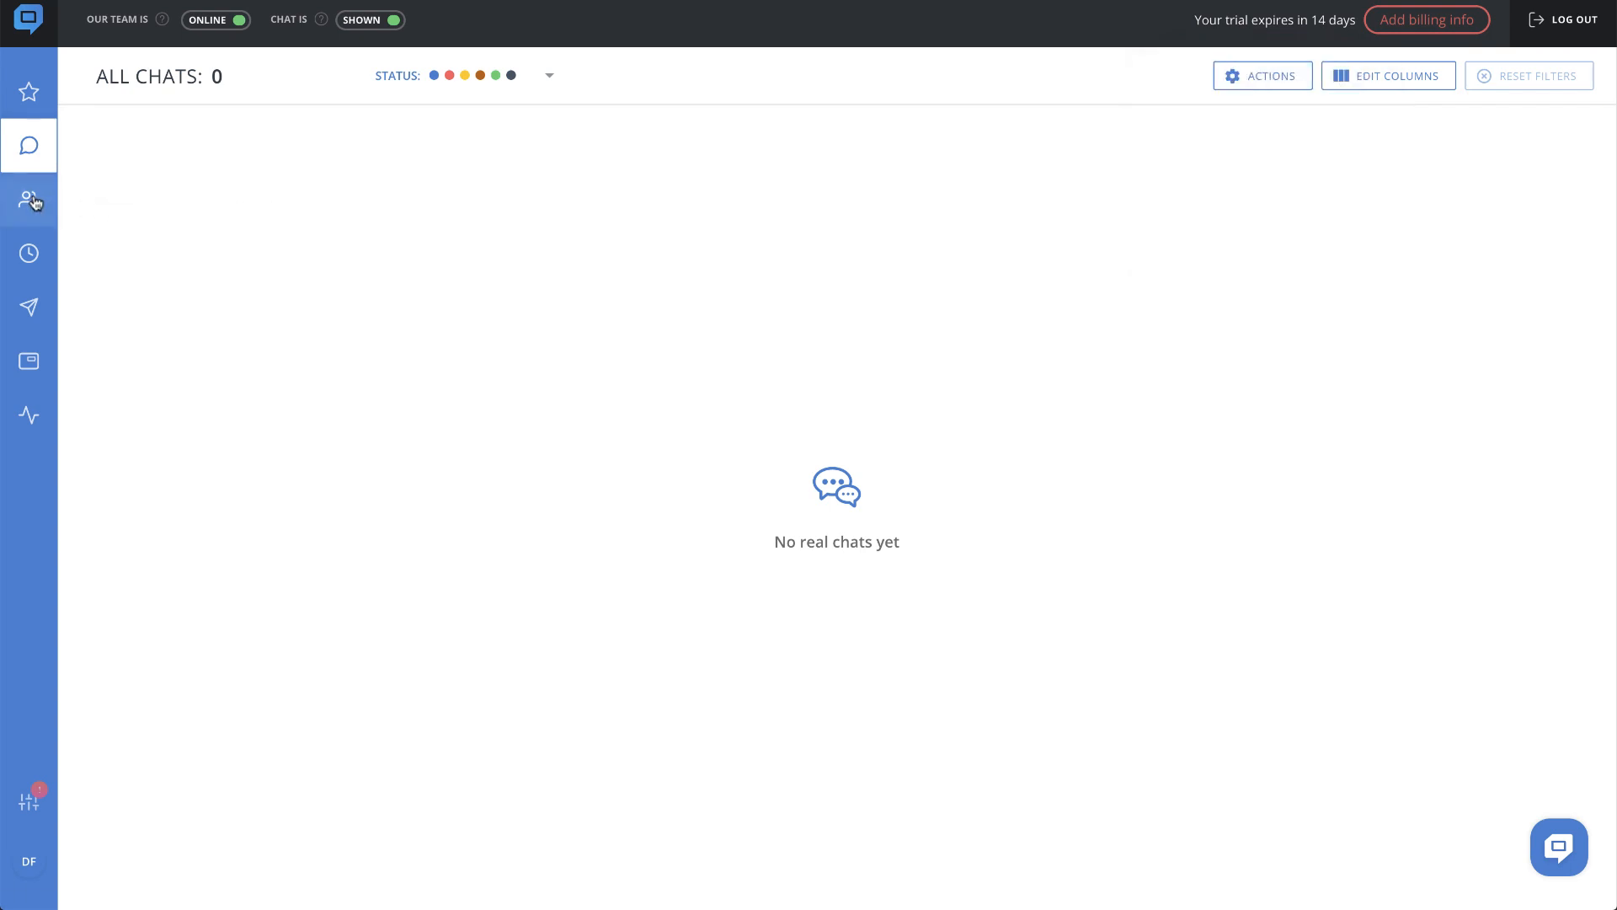
{"action": "left_click", "coordinate": [30, 199]}
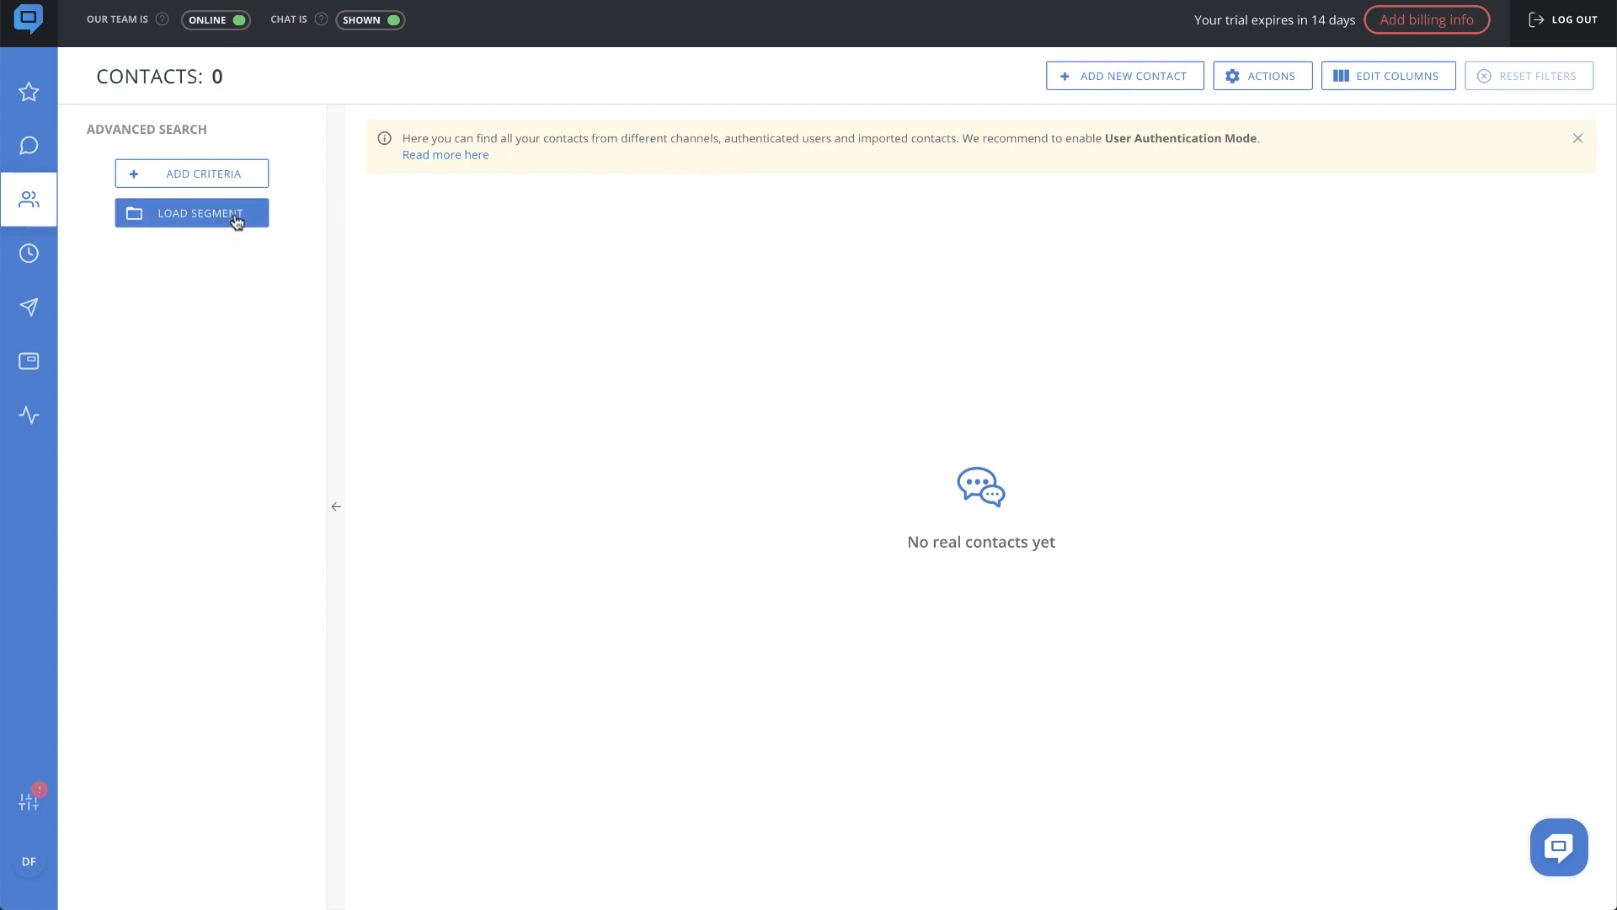
{"action": "left_click", "coordinate": [28, 253]}
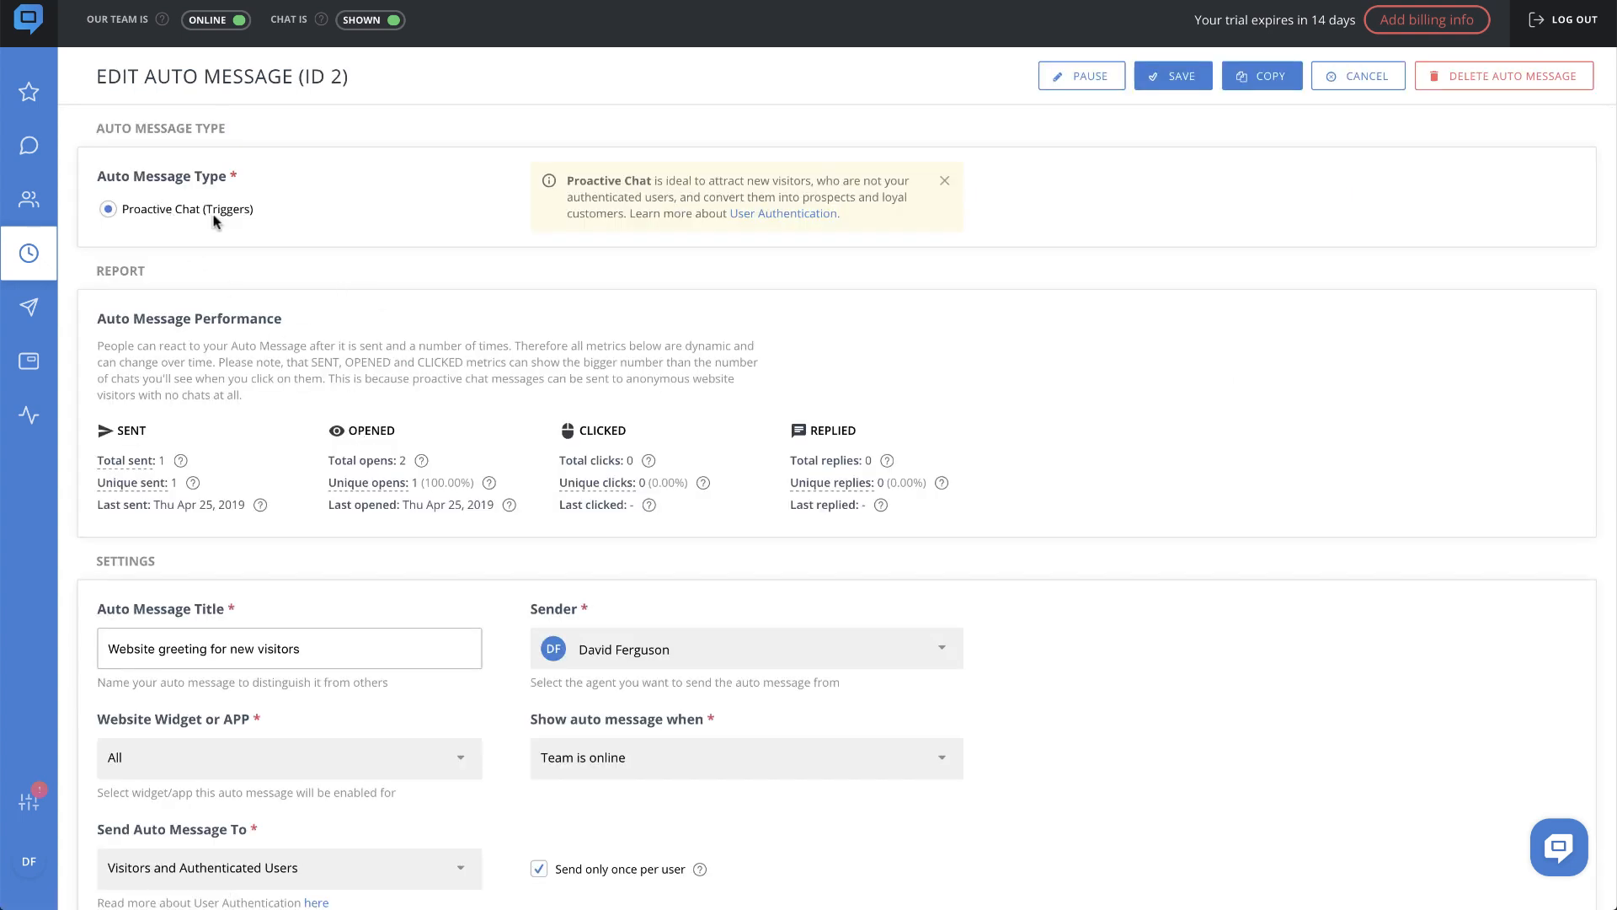
{"action": "scroll", "coordinate": [272, 393], "scroll_direction": "down", "scroll_amount": 2}
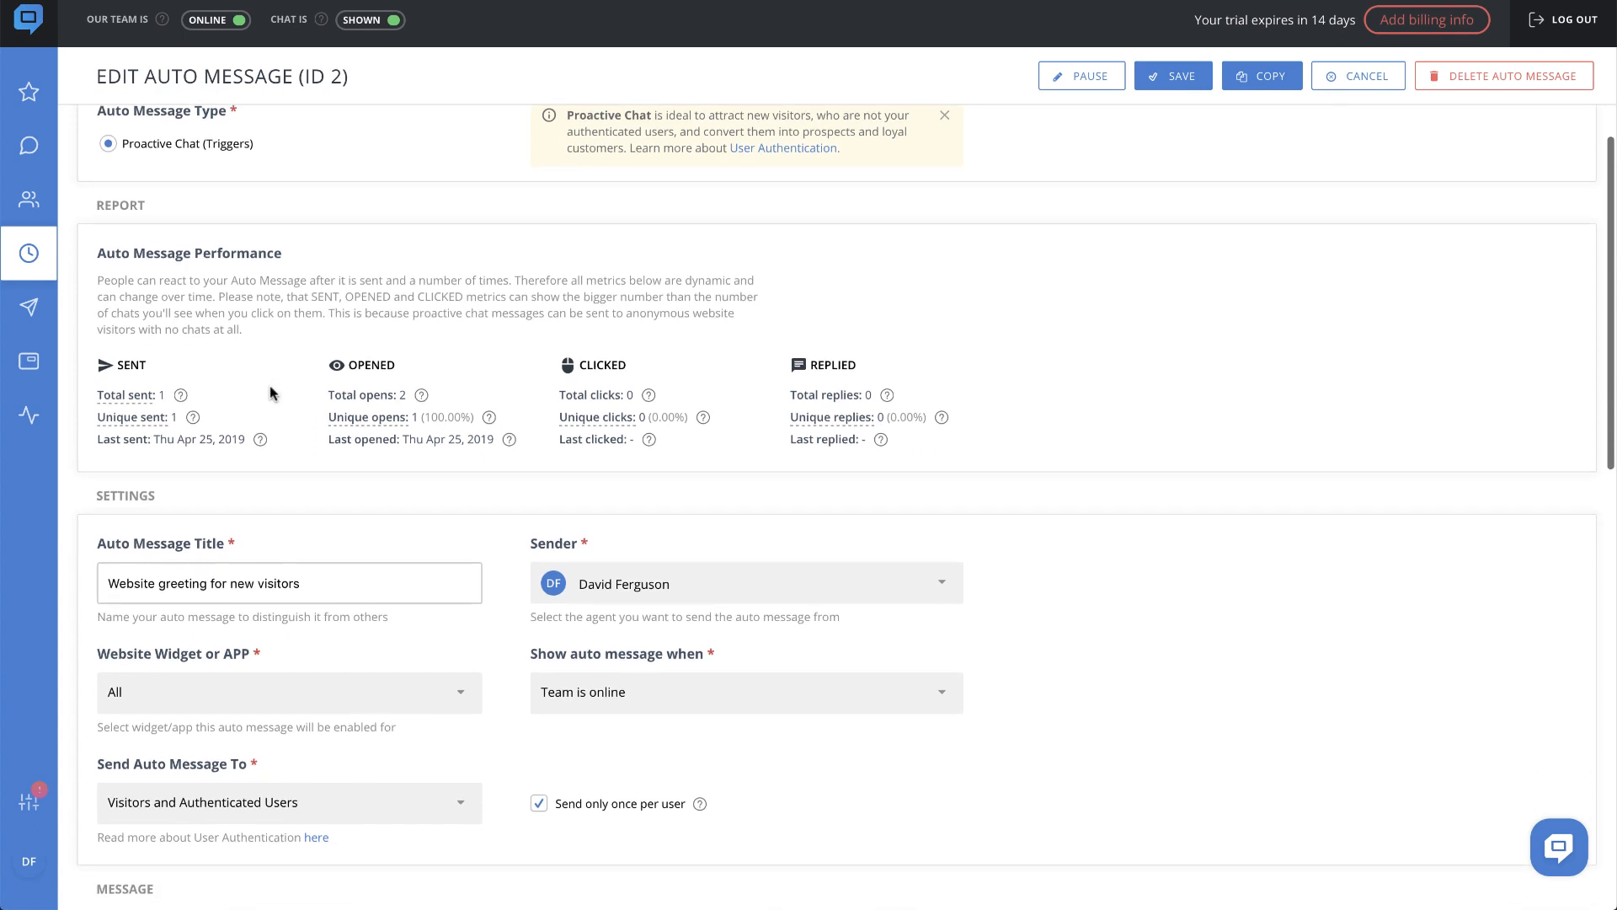
{"action": "scroll", "coordinate": [215, 364], "scroll_direction": "down", "scroll_amount": 2}
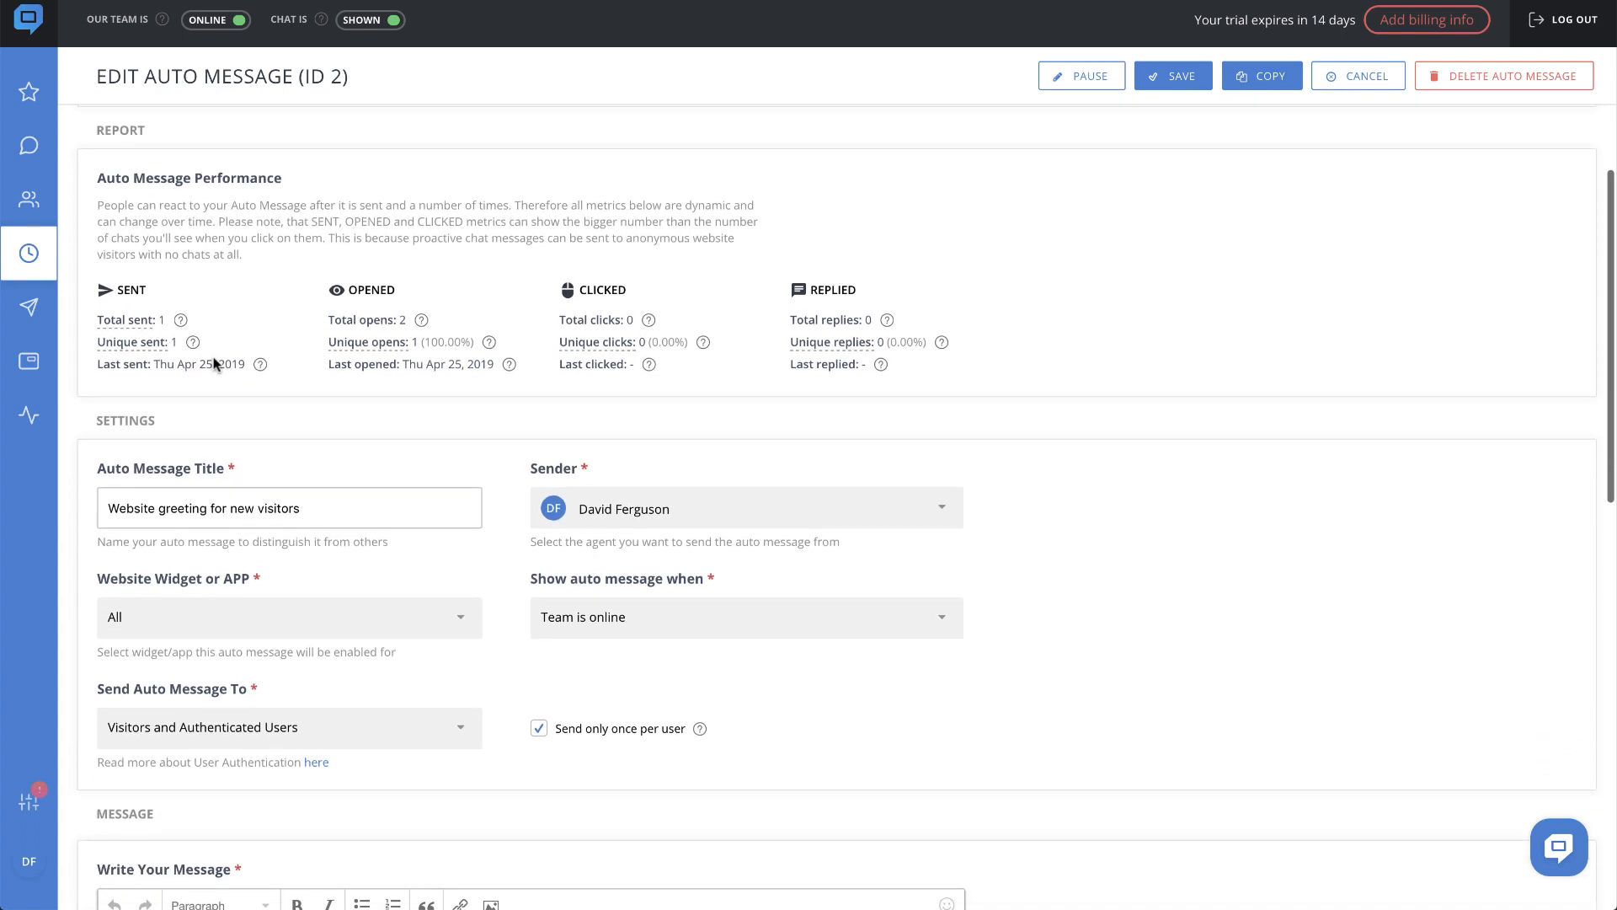
{"action": "scroll", "coordinate": [269, 364], "scroll_direction": "down", "scroll_amount": 2}
{"action": "scroll", "coordinate": [270, 364], "scroll_direction": "down", "scroll_amount": 1}
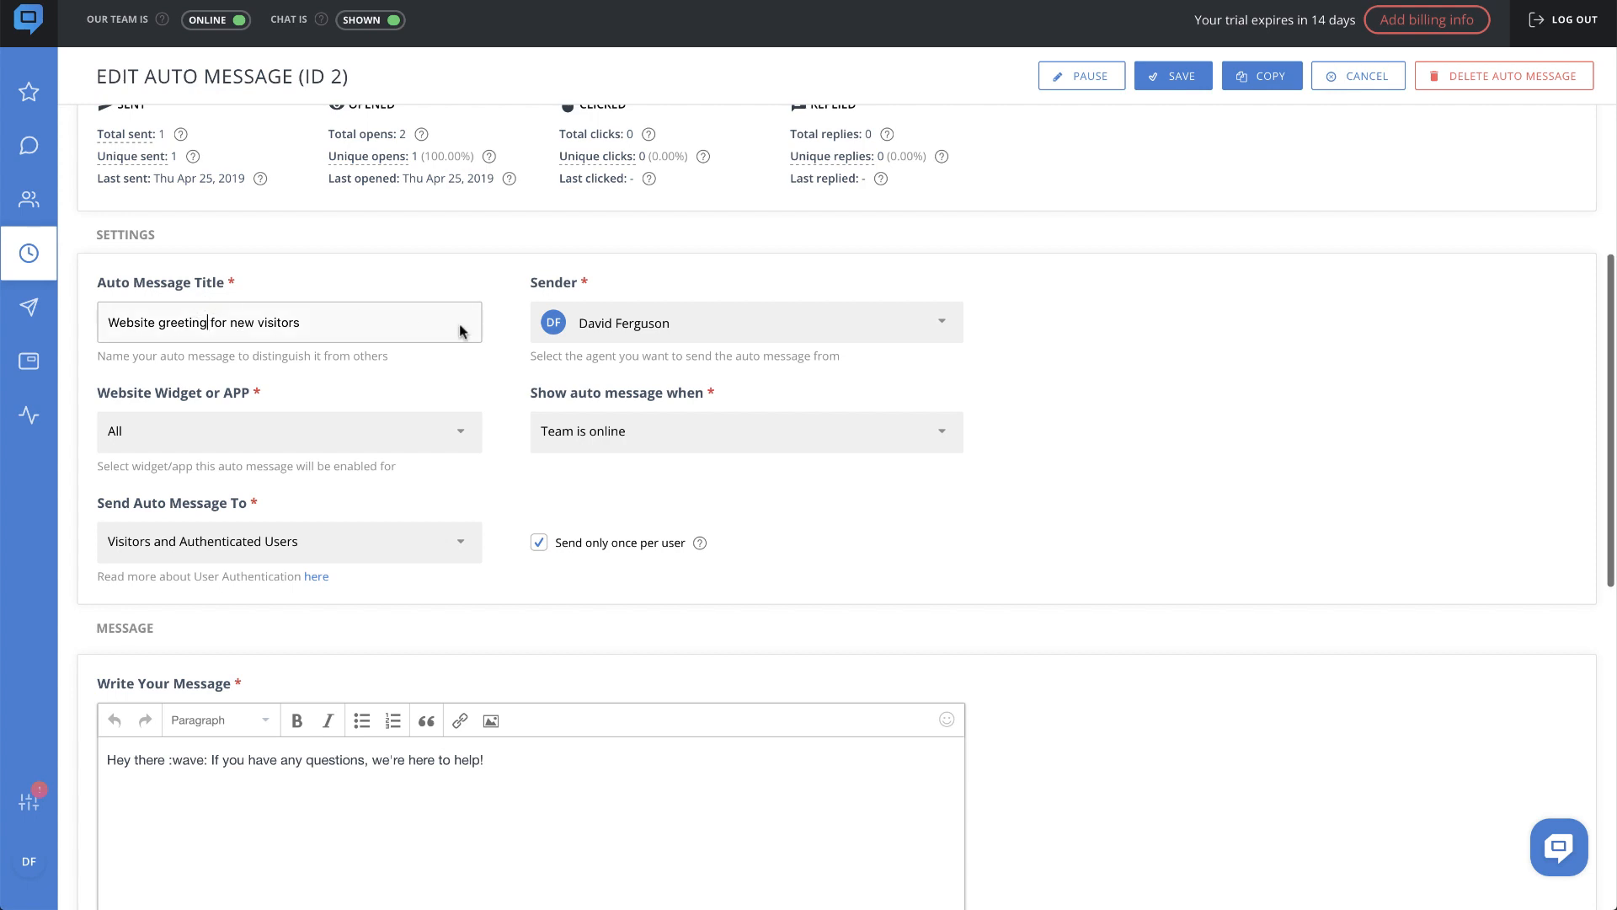
Review the greeting's agent, widgets (all), timing (team online) and audience (visitors and authenticated users), keeping each unchanged.
{"action": "left_click", "coordinate": [585, 332]}
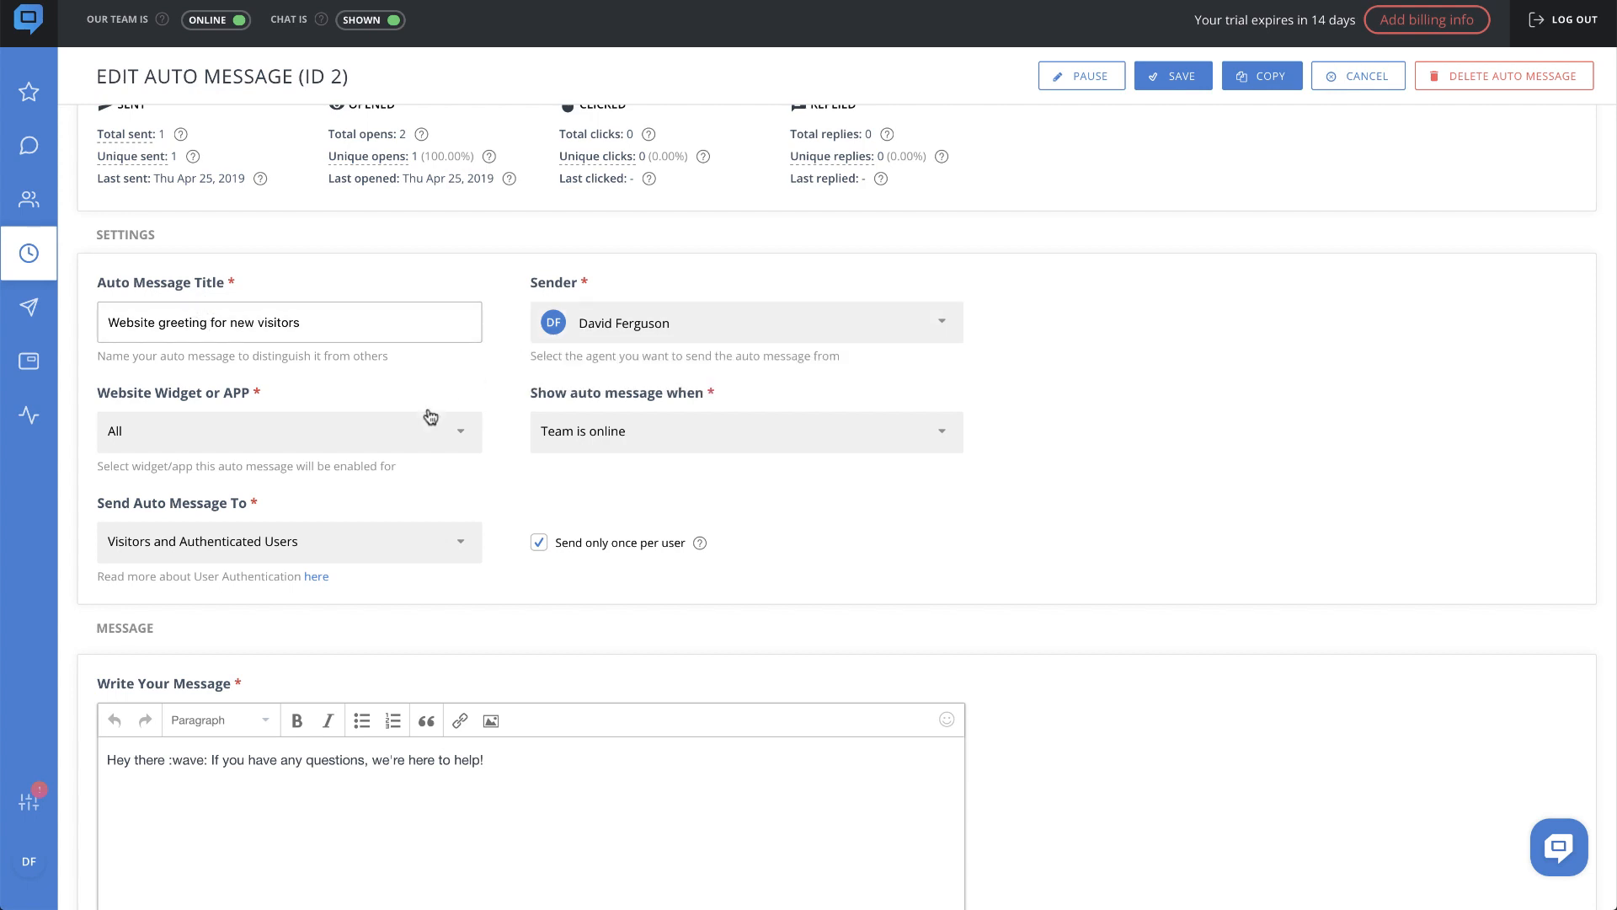
{"action": "left_click", "coordinate": [461, 440]}
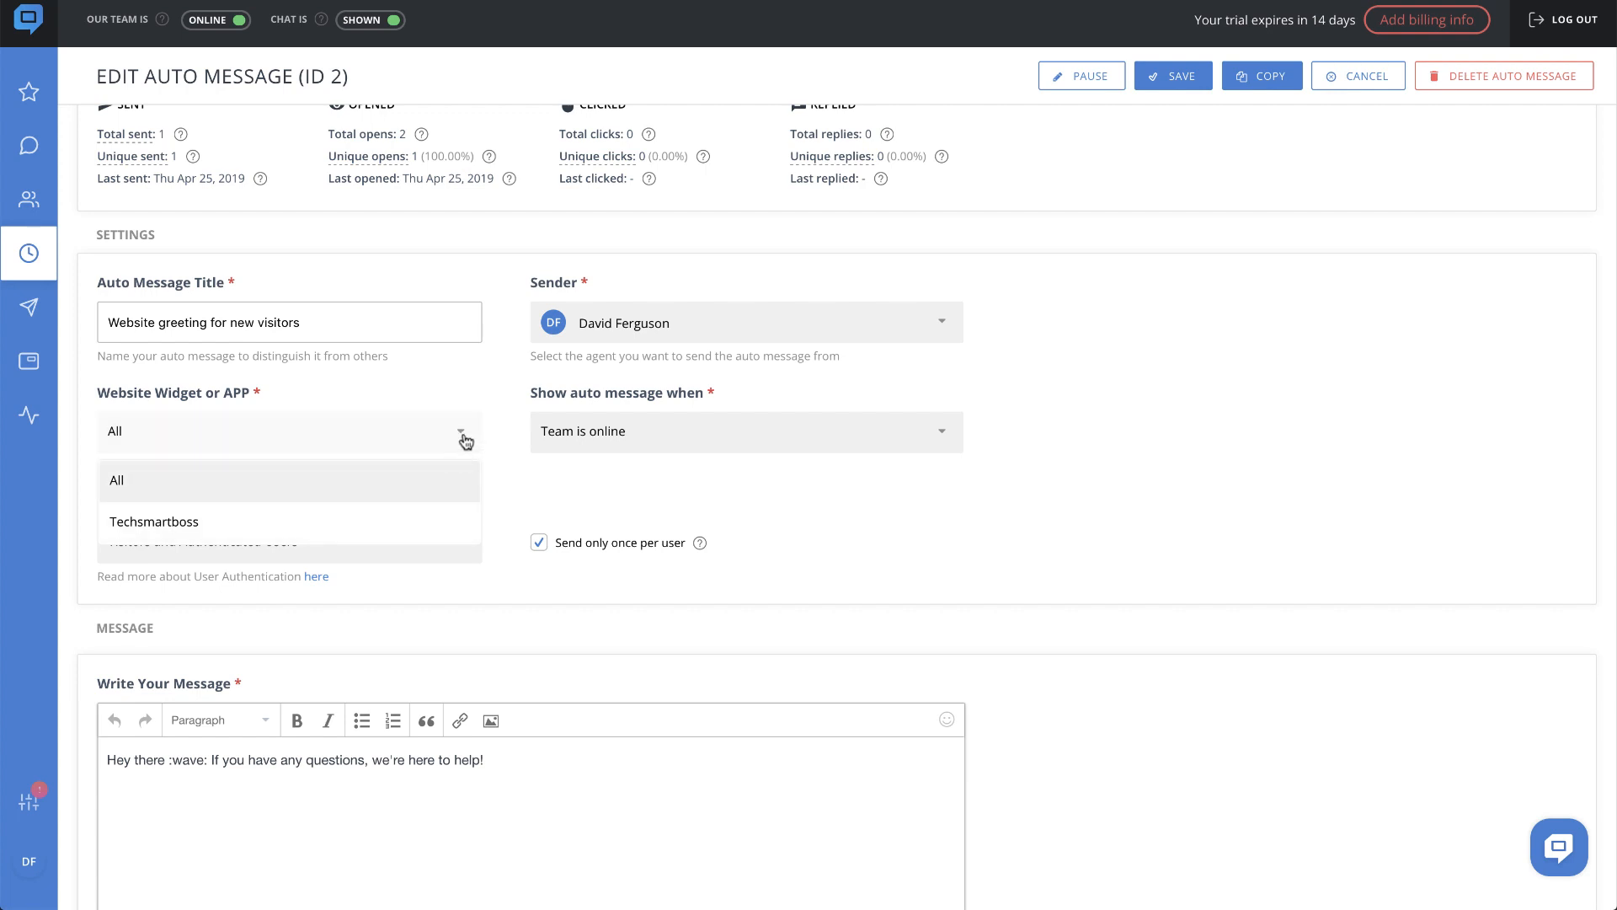
{"action": "left_click", "coordinate": [465, 438]}
{"action": "left_click", "coordinate": [579, 433]}
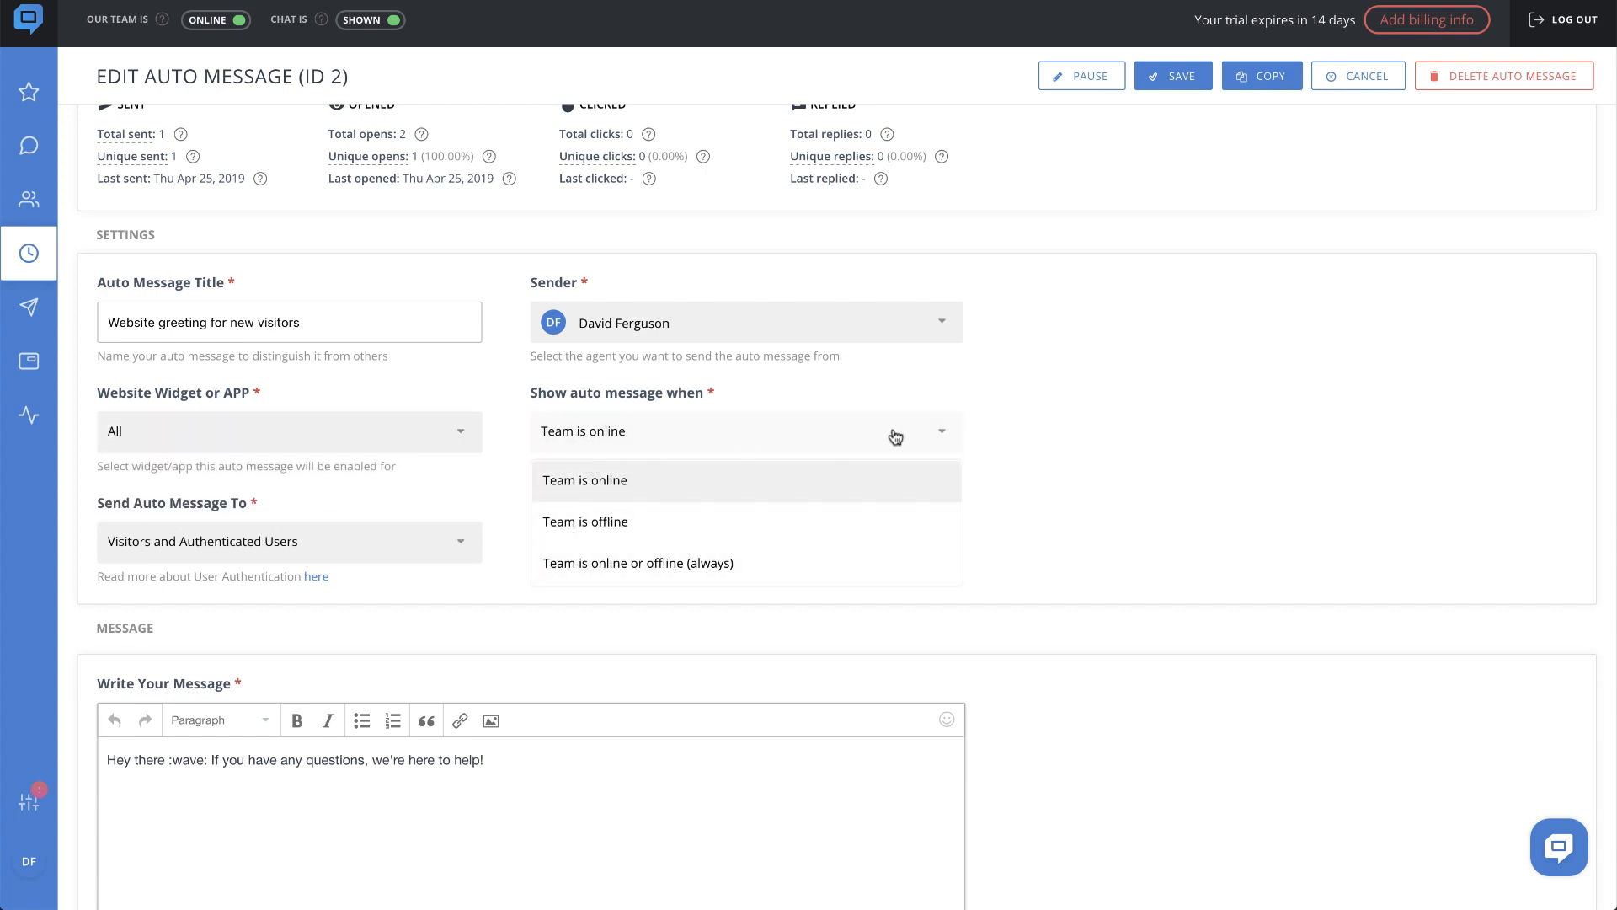
{"action": "left_click", "coordinate": [946, 434]}
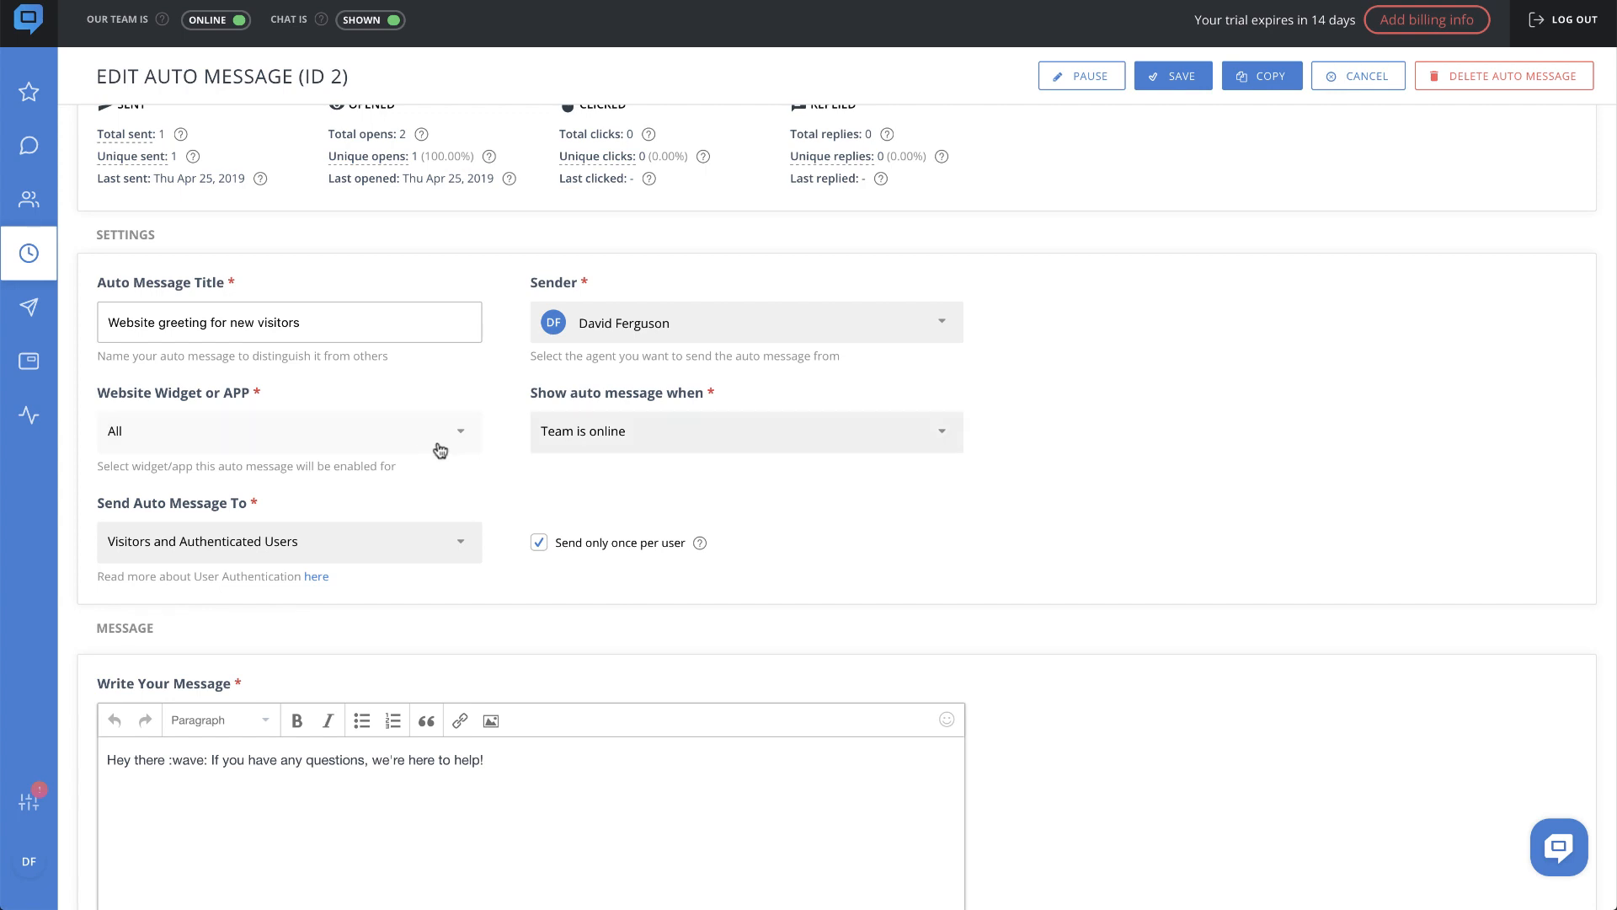
{"action": "scroll", "coordinate": [519, 468], "scroll_direction": "down", "scroll_amount": 2}
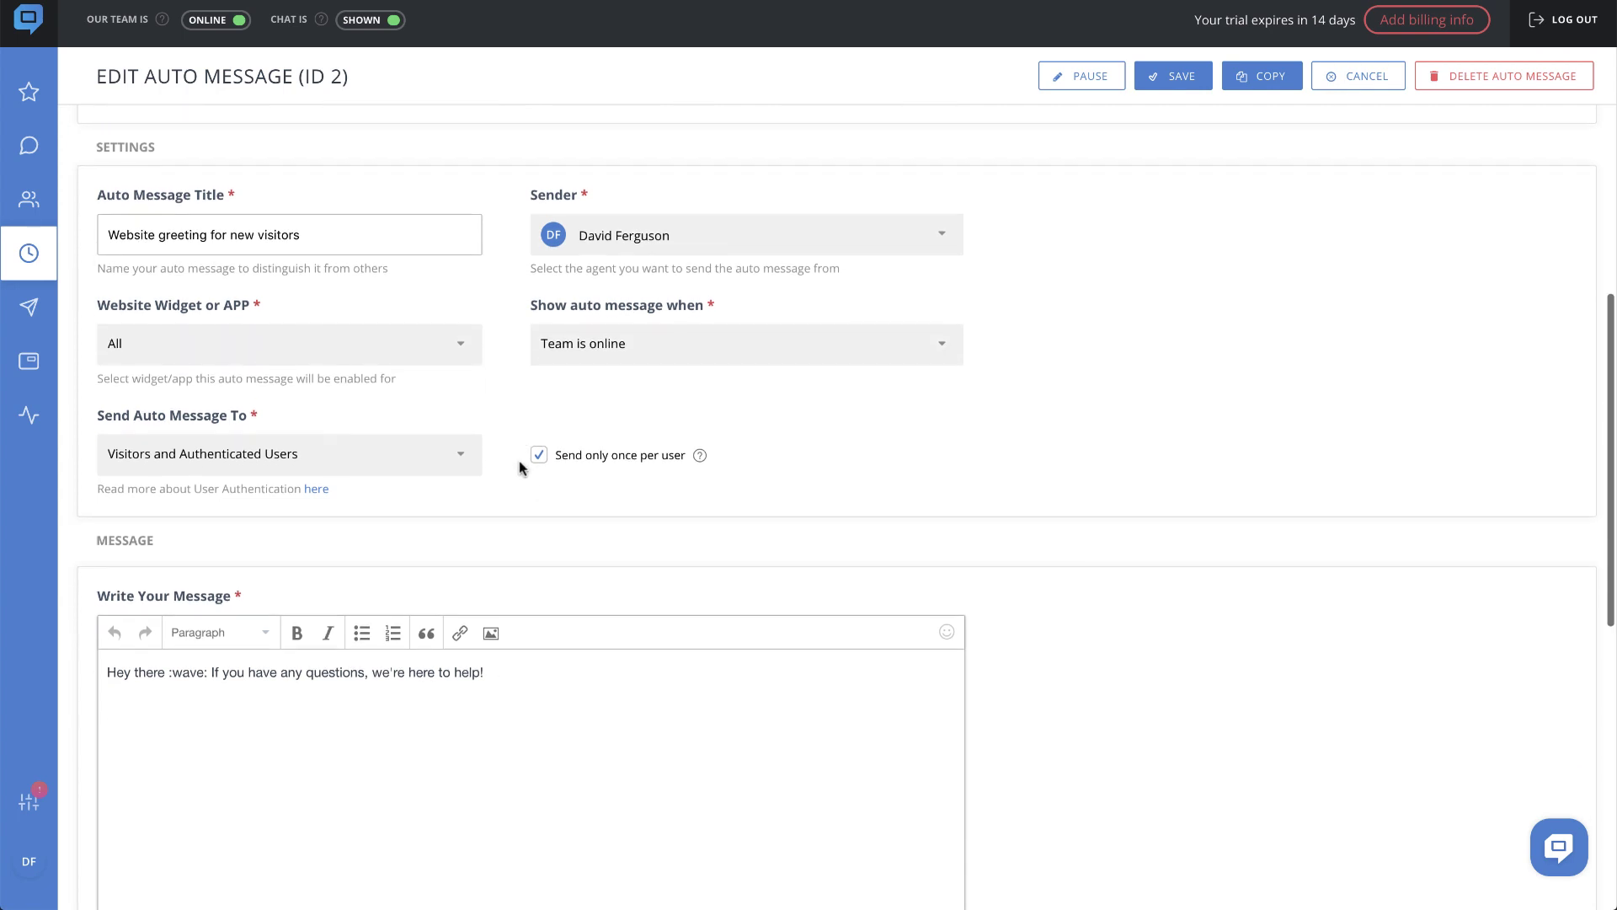
{"action": "left_click", "coordinate": [463, 459]}
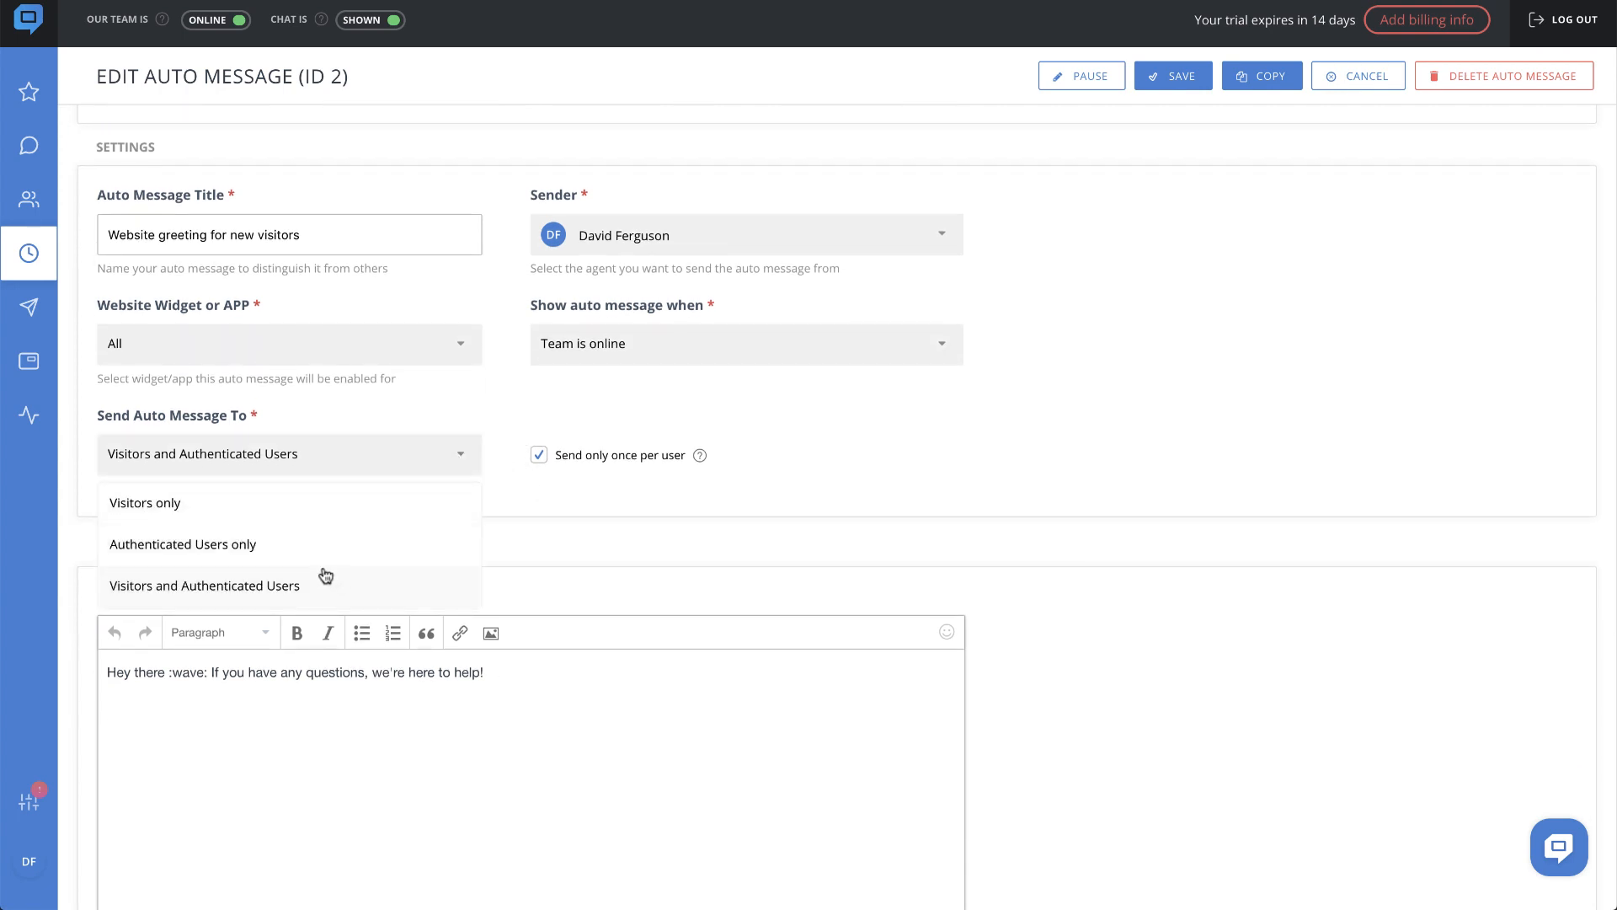
{"action": "left_click", "coordinate": [512, 541]}
{"action": "scroll", "coordinate": [512, 545], "scroll_direction": "down", "scroll_amount": 5}
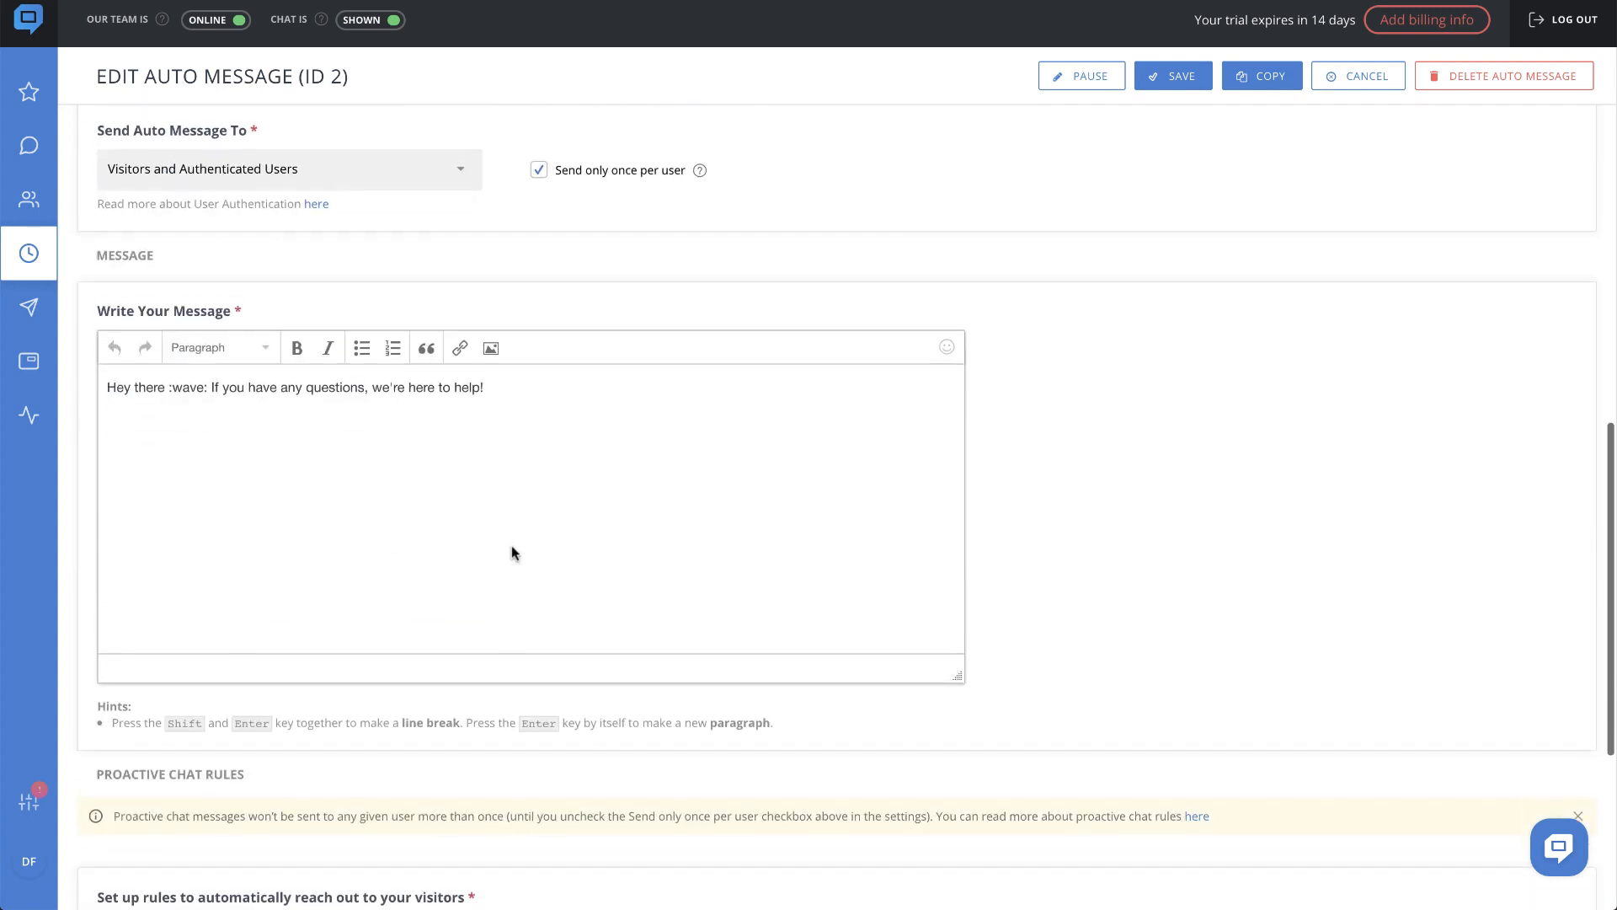
{"action": "scroll", "coordinate": [453, 467], "scroll_direction": "down", "scroll_amount": 4}
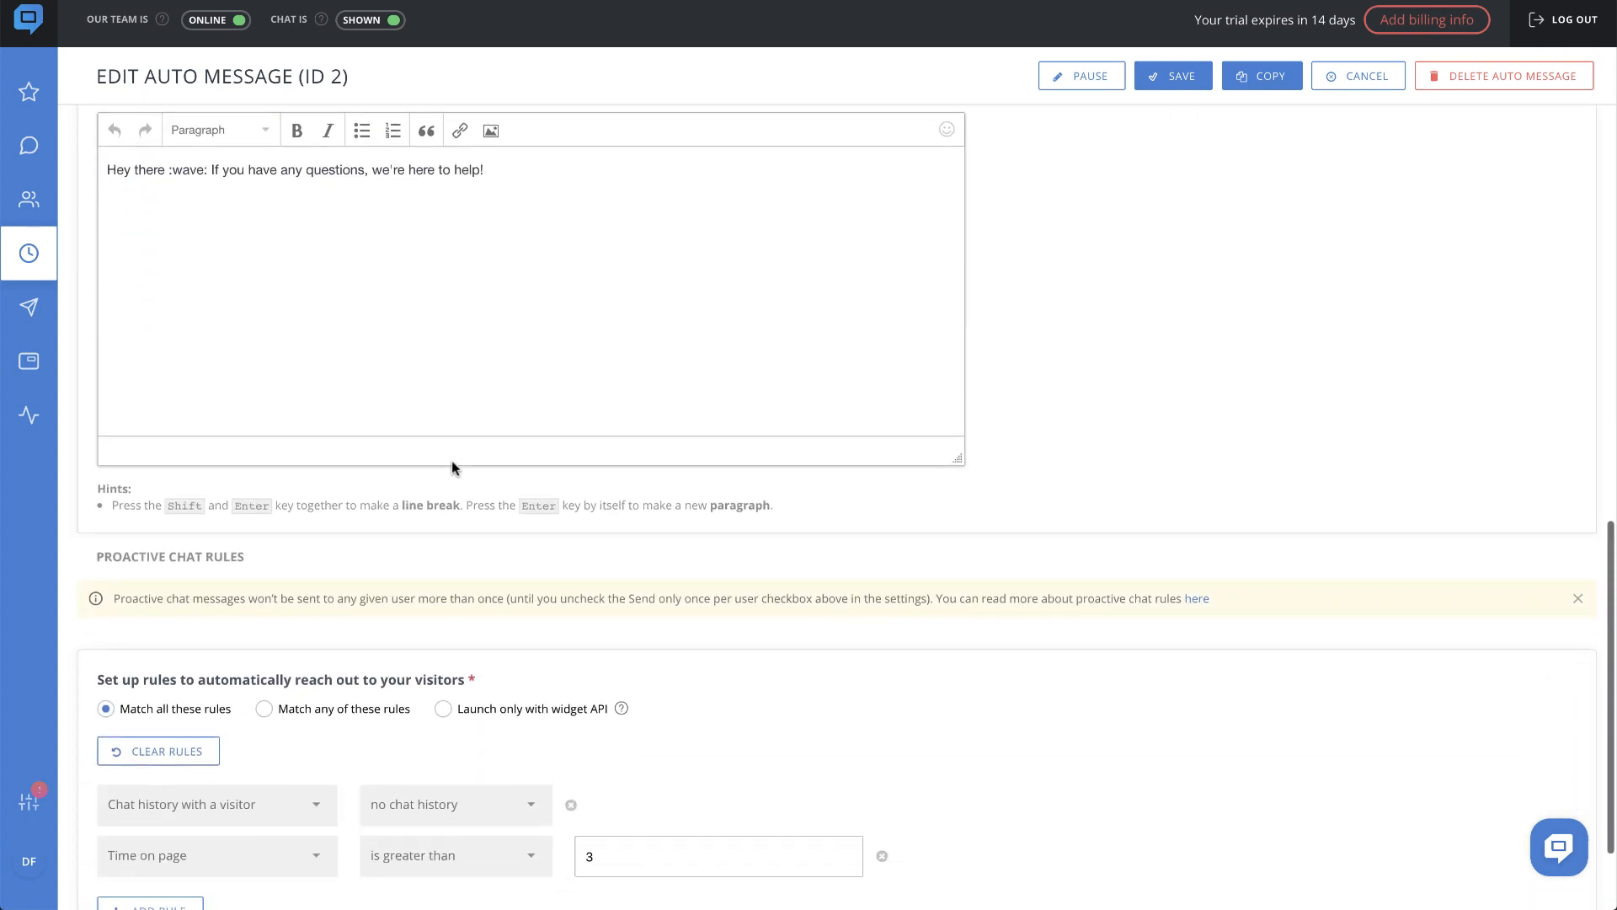
{"action": "scroll", "coordinate": [454, 468], "scroll_direction": "up", "scroll_amount": 1}
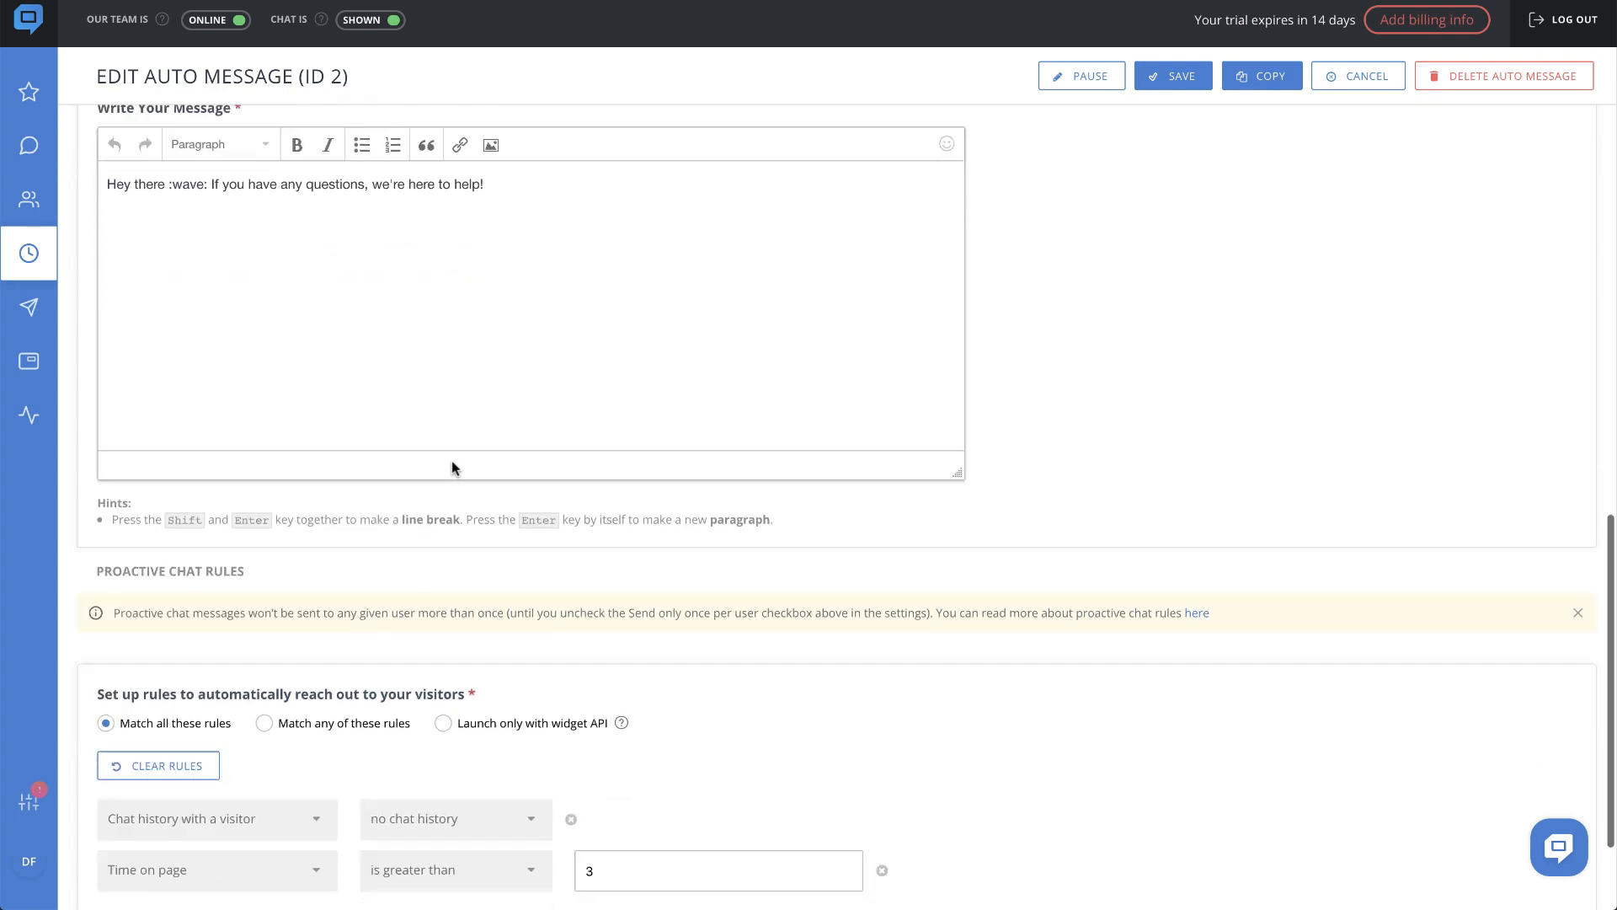
{"action": "scroll", "coordinate": [454, 468], "scroll_direction": "down", "scroll_amount": 3}
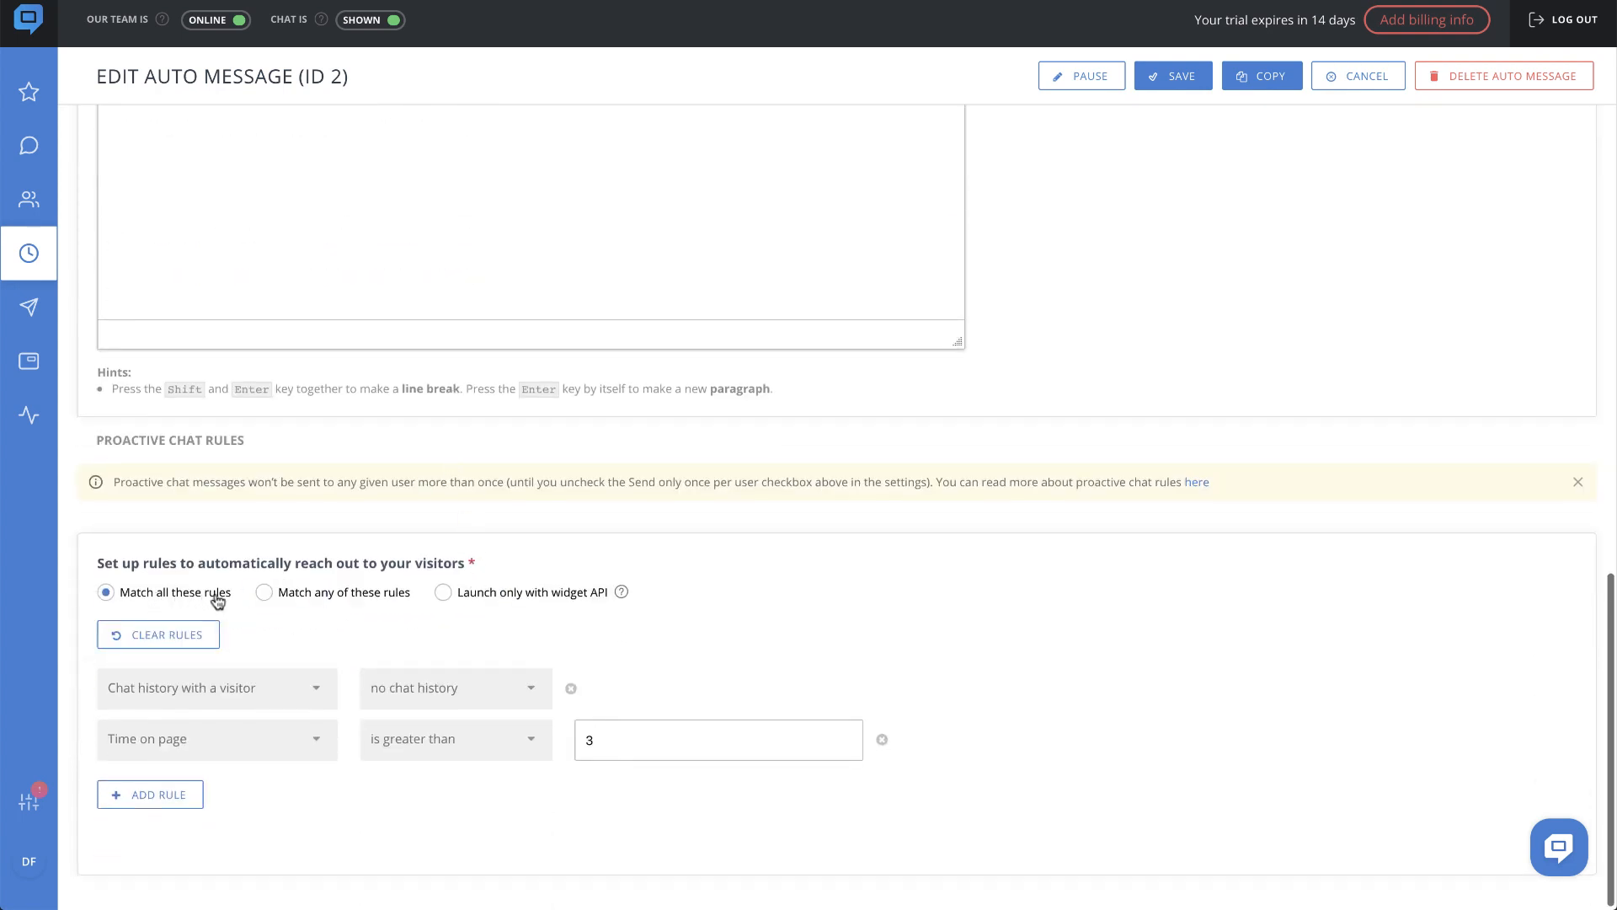
{"action": "scroll", "coordinate": [249, 619], "scroll_direction": "down", "scroll_amount": 1}
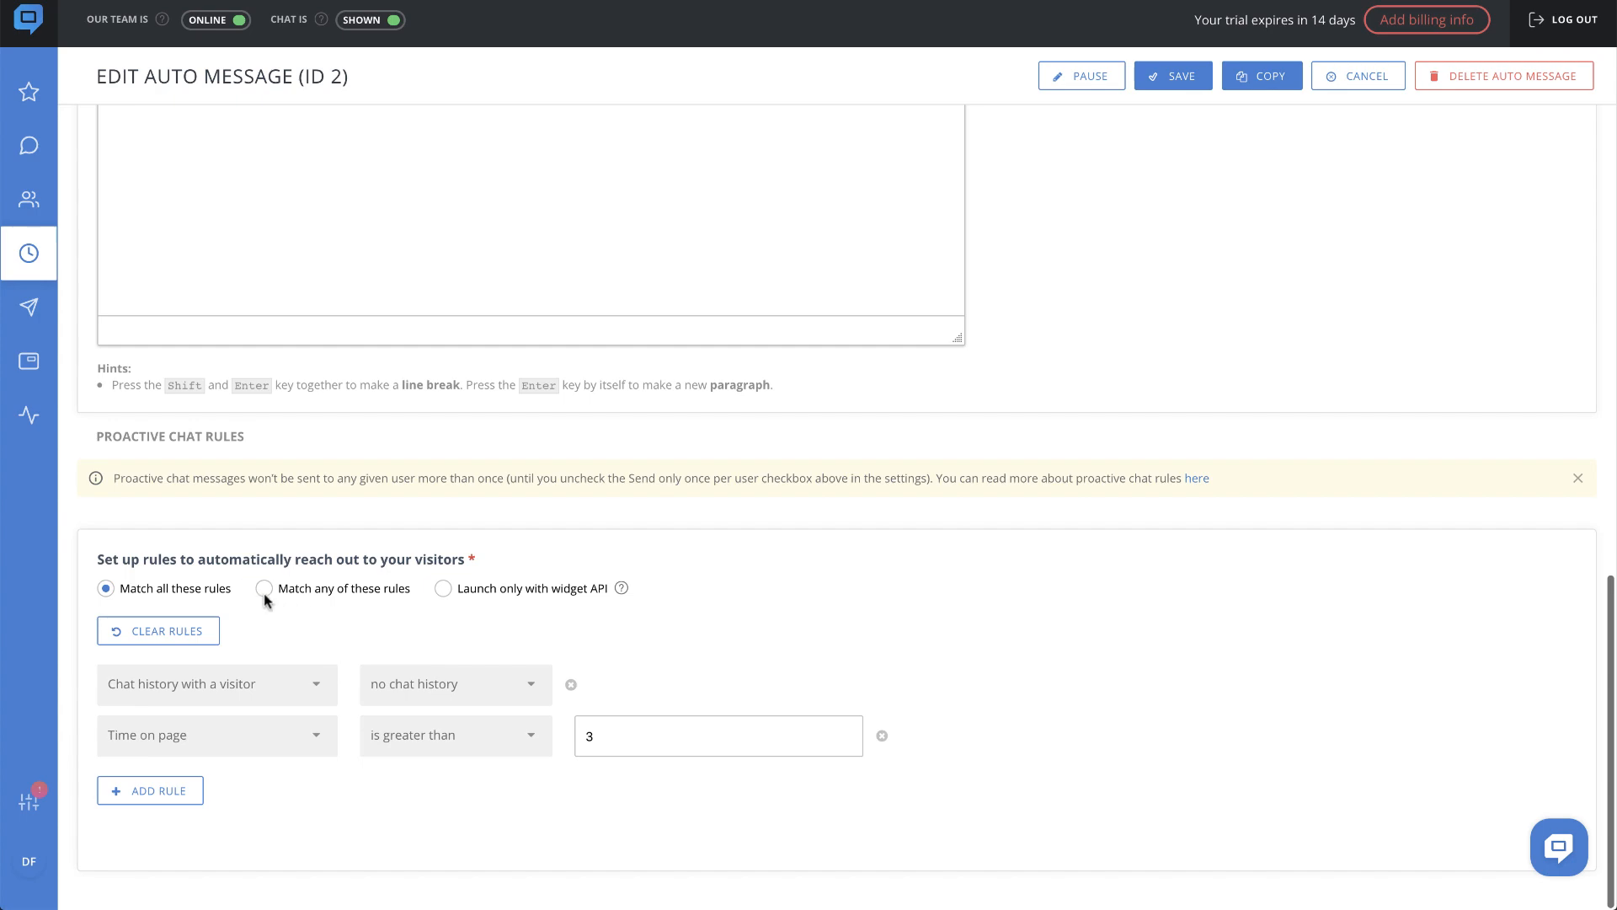
{"action": "scroll", "coordinate": [283, 646], "scroll_direction": "up", "scroll_amount": 10}
{"action": "scroll", "coordinate": [282, 646], "scroll_direction": "up", "scroll_amount": 1}
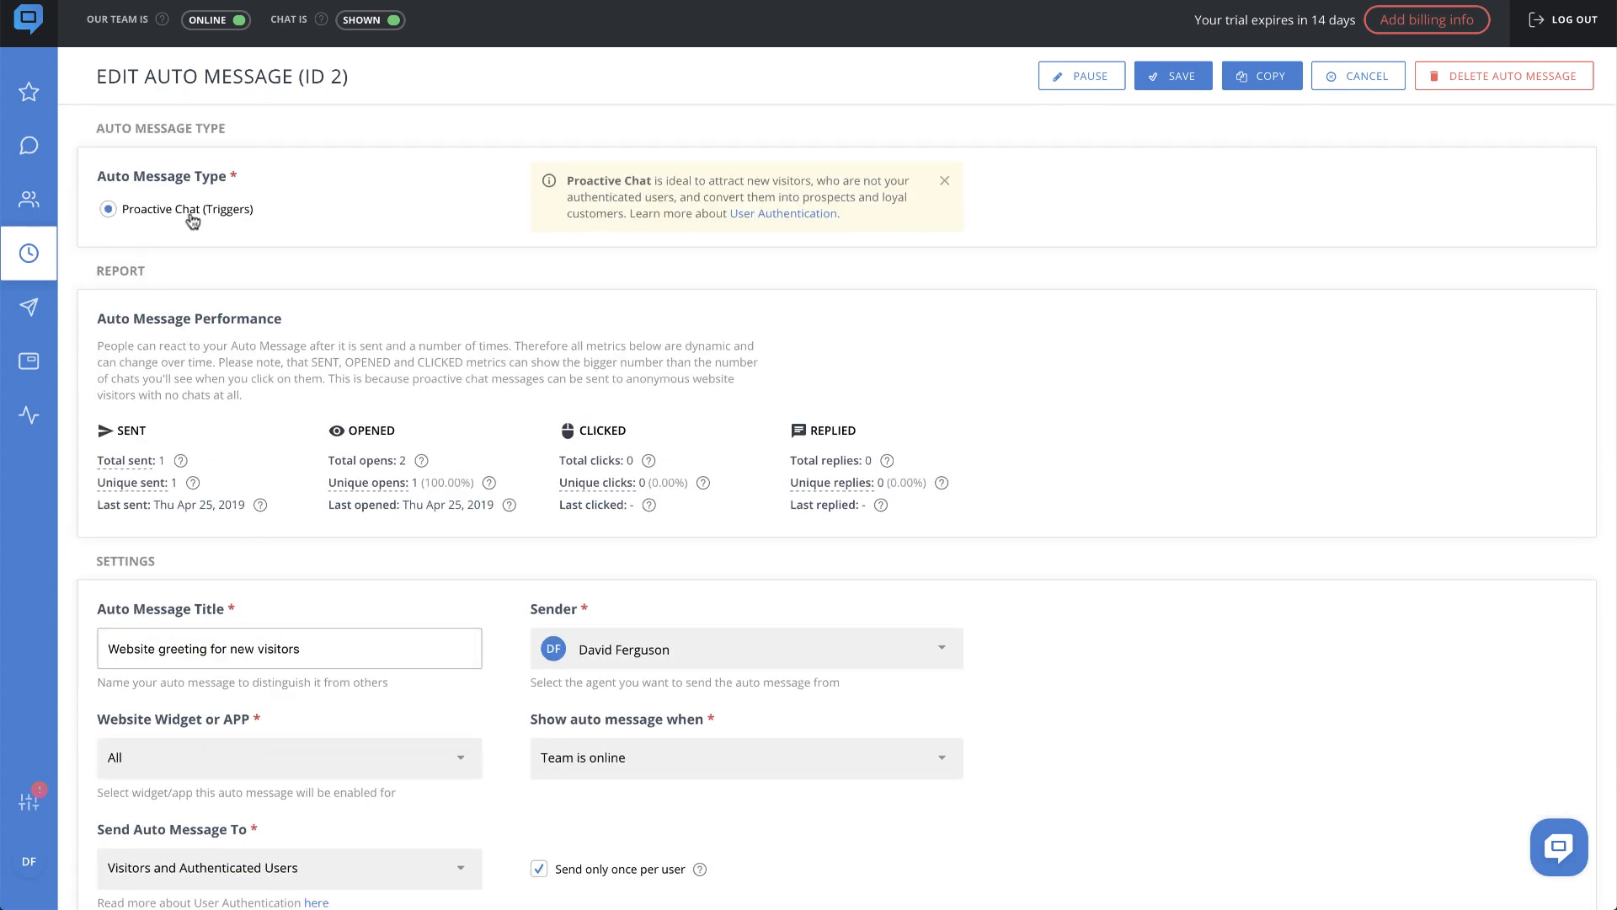
Return to the auto messages list without changing the greeting.
{"action": "left_click", "coordinate": [29, 253]}
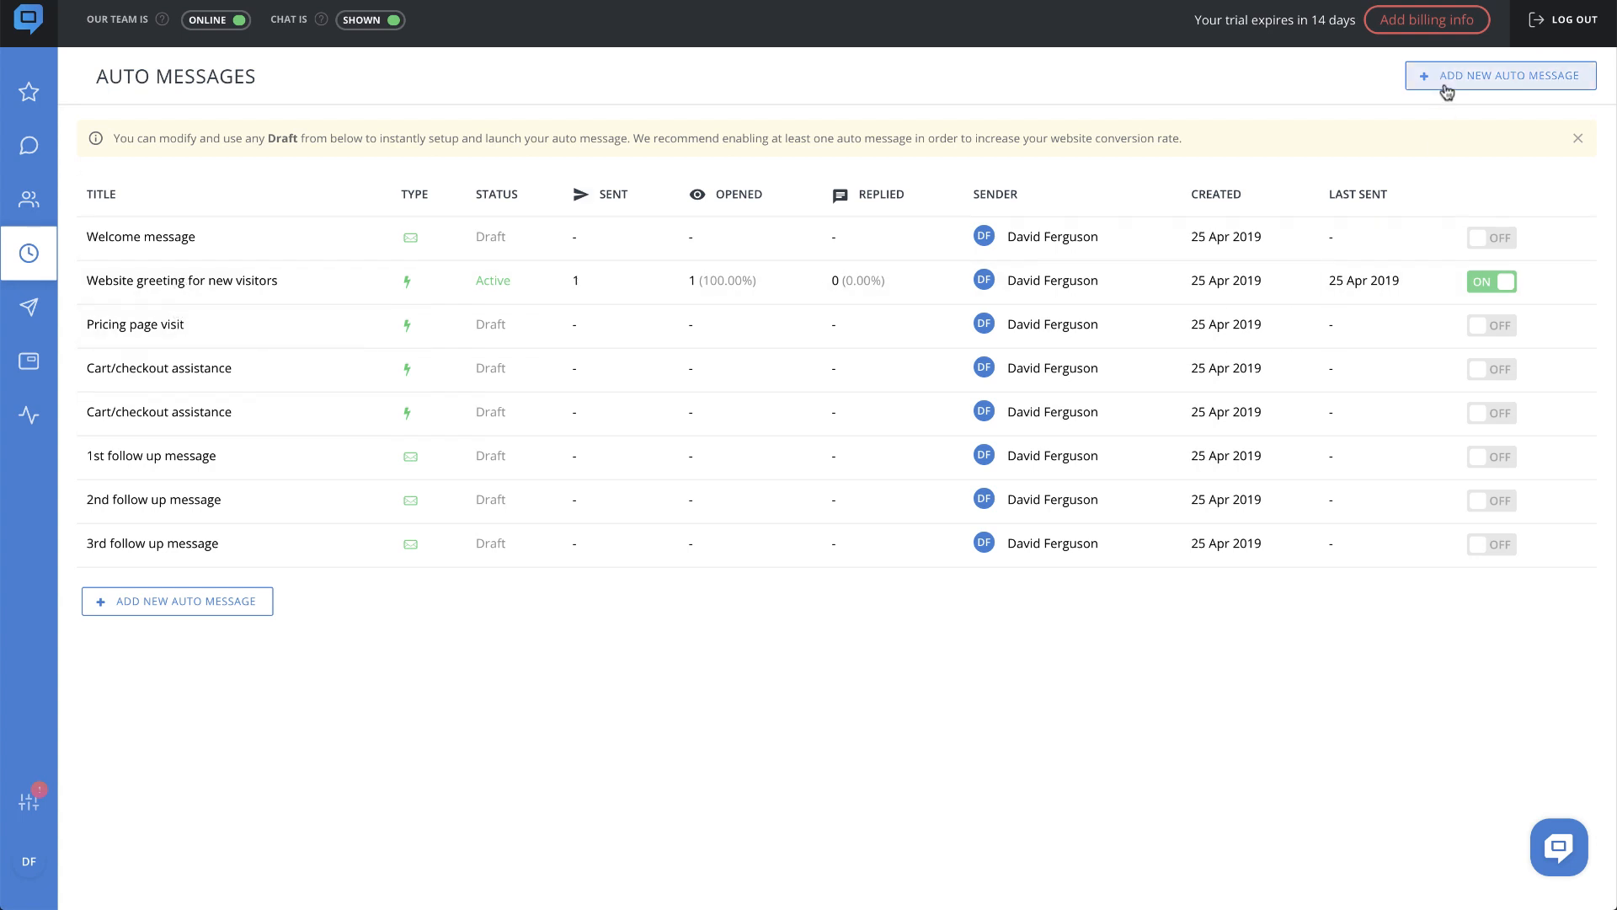
Switch to the Manual Messages list showing the six draft one-time messages.
{"action": "left_click", "coordinate": [28, 308]}
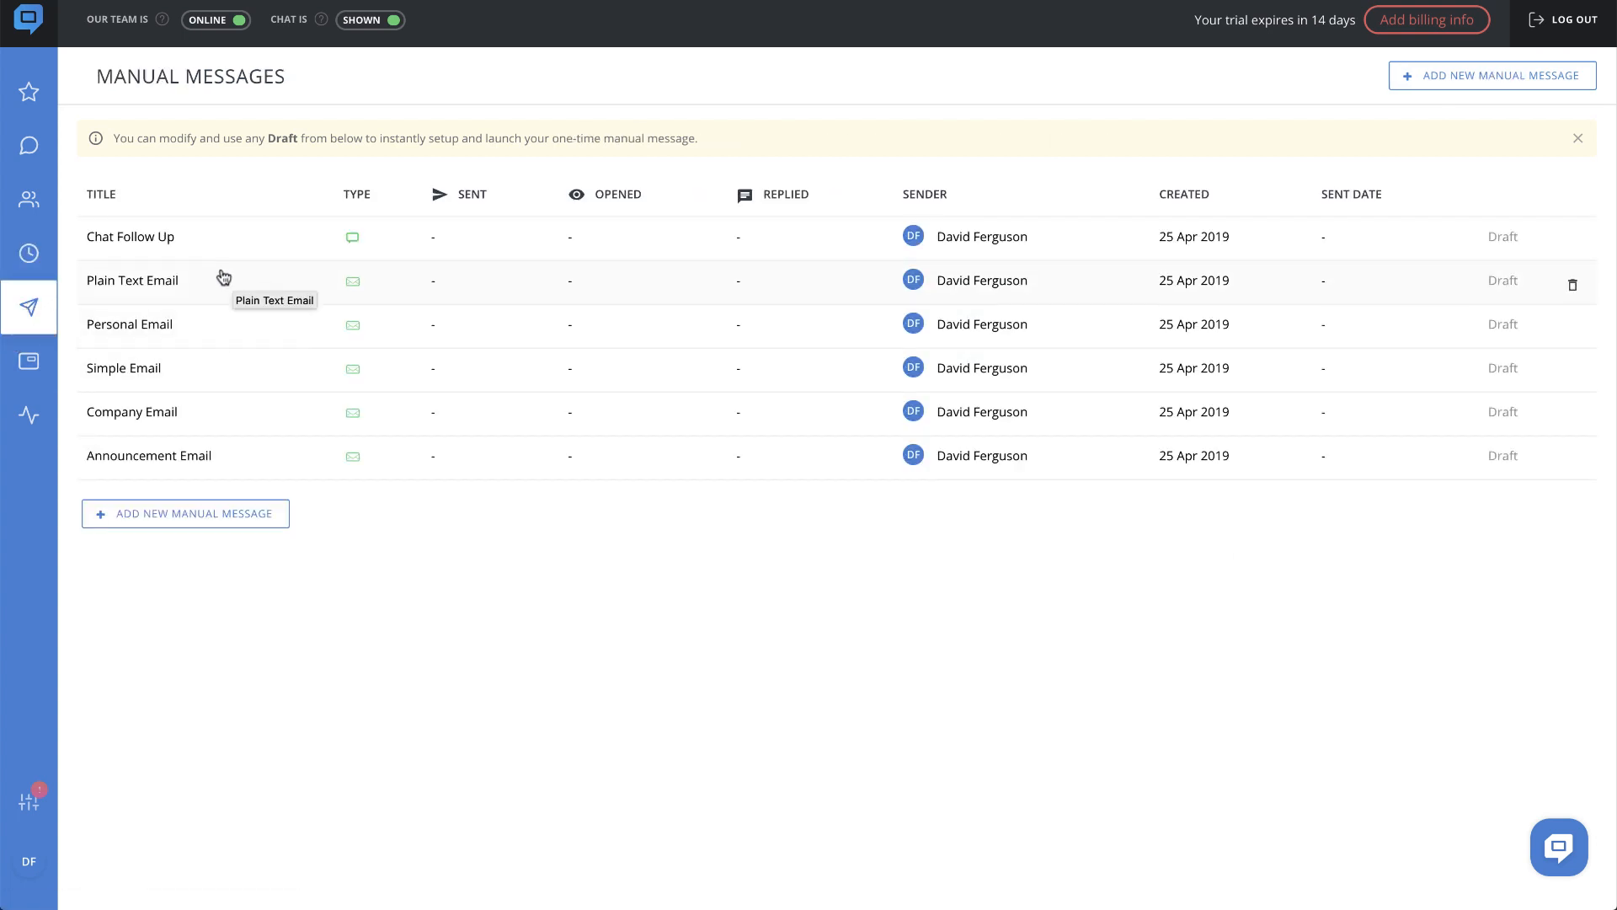
Look over the Chat Follow Up draft, return to manual messages, then go to the Popups list.
{"action": "left_click", "coordinate": [150, 238]}
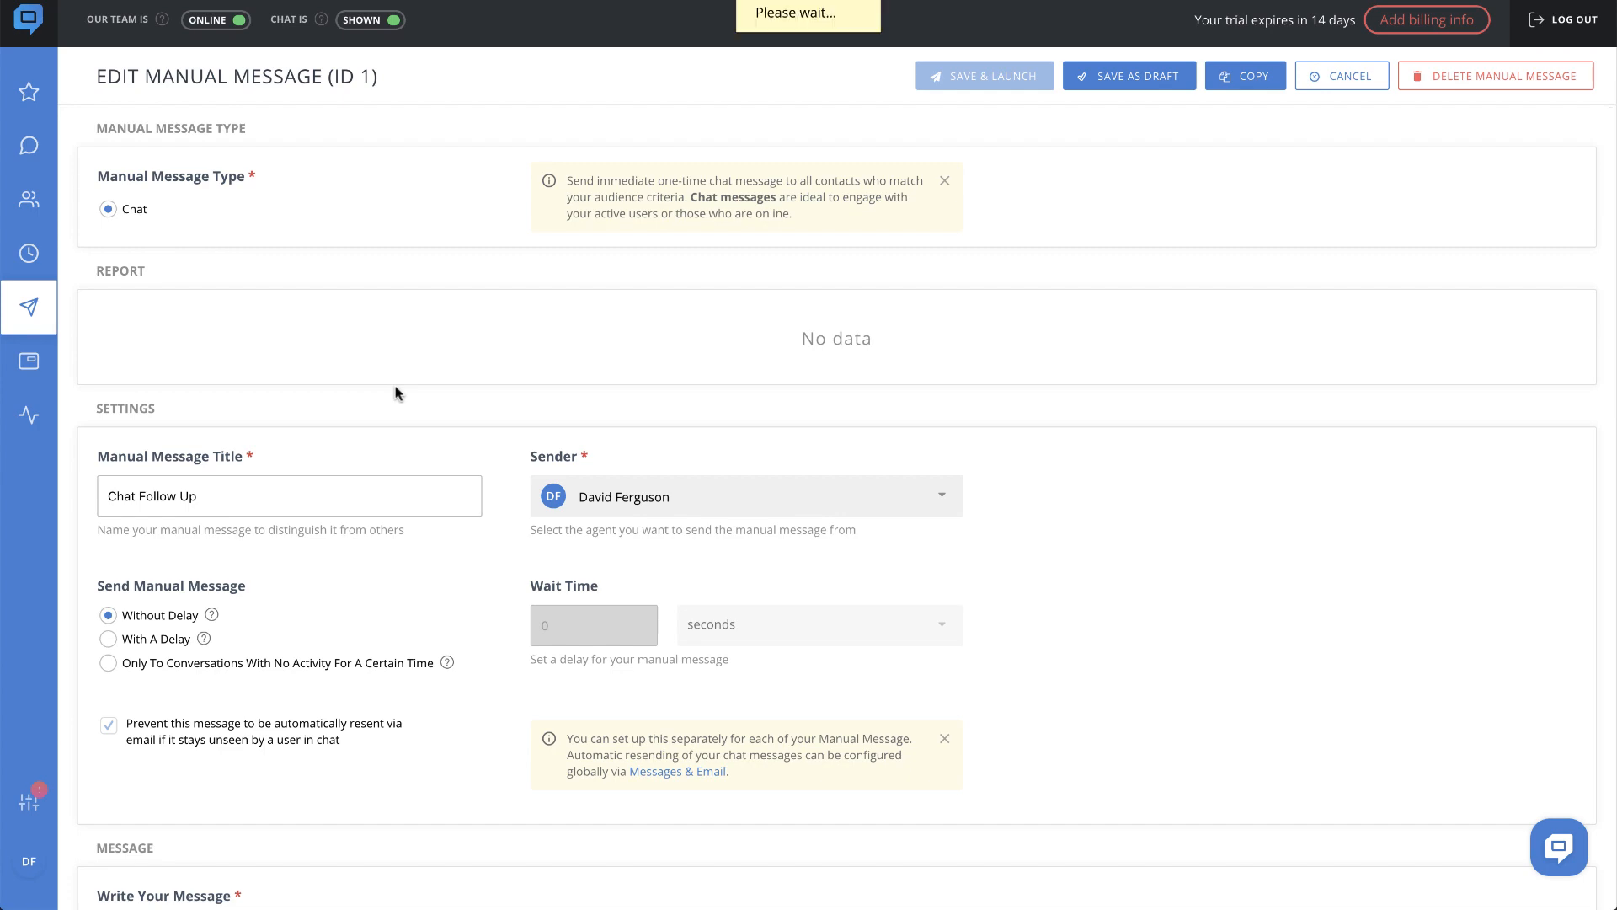
{"action": "scroll", "coordinate": [396, 393], "scroll_direction": "down", "scroll_amount": 4}
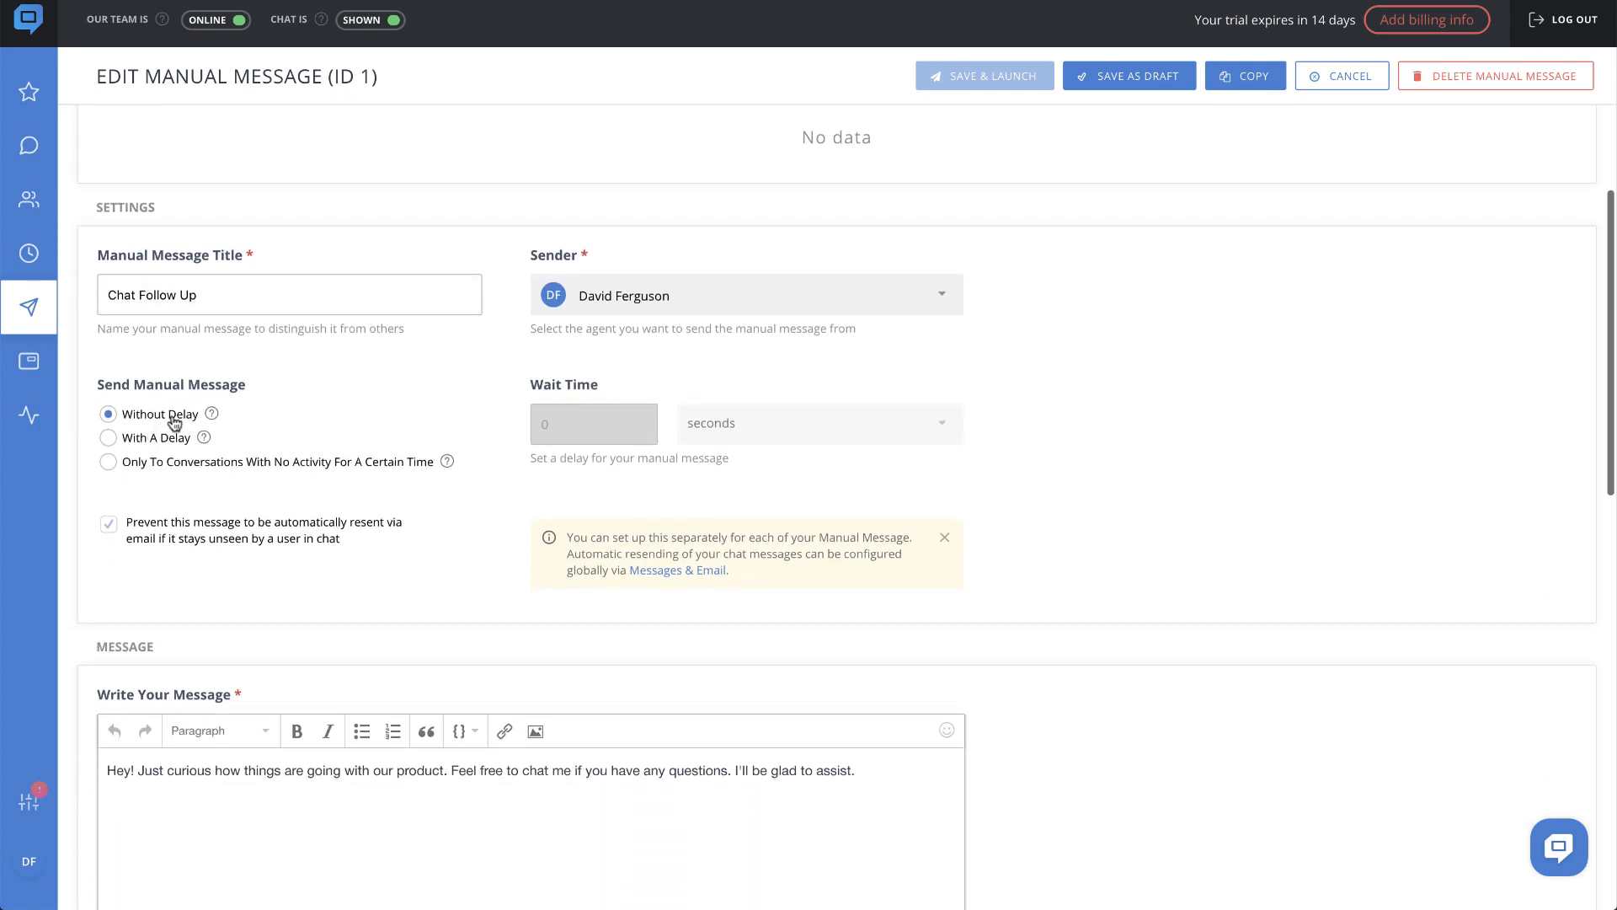
{"action": "scroll", "coordinate": [199, 532], "scroll_direction": "down", "scroll_amount": 5}
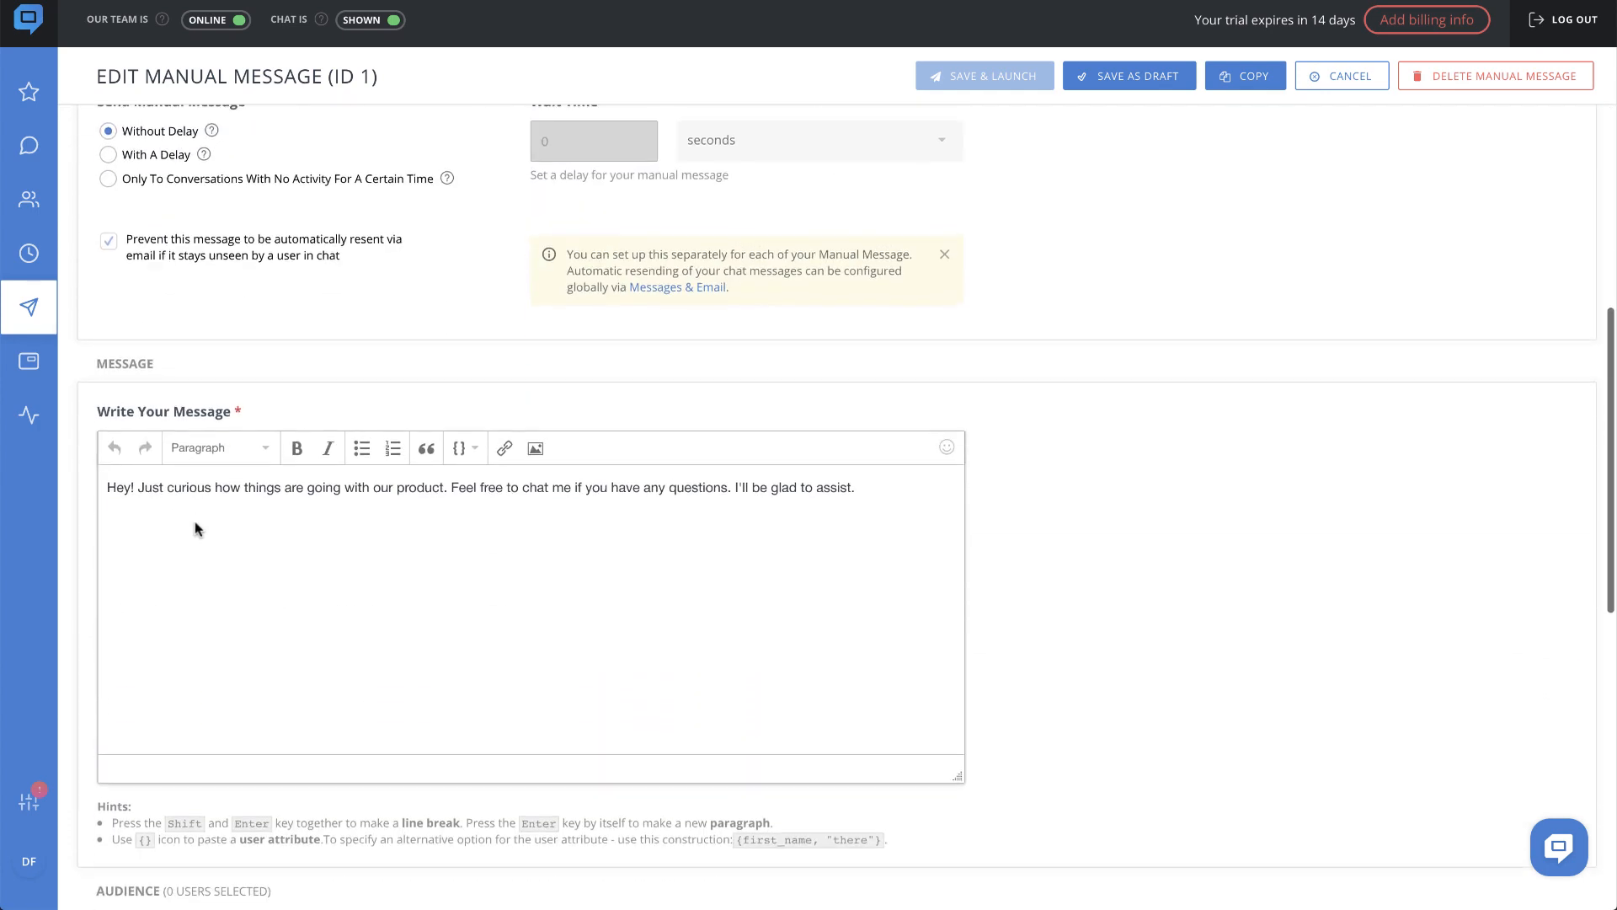
{"action": "scroll", "coordinate": [506, 519], "scroll_direction": "down", "scroll_amount": 1}
{"action": "scroll", "coordinate": [506, 519], "scroll_direction": "down", "scroll_amount": 3}
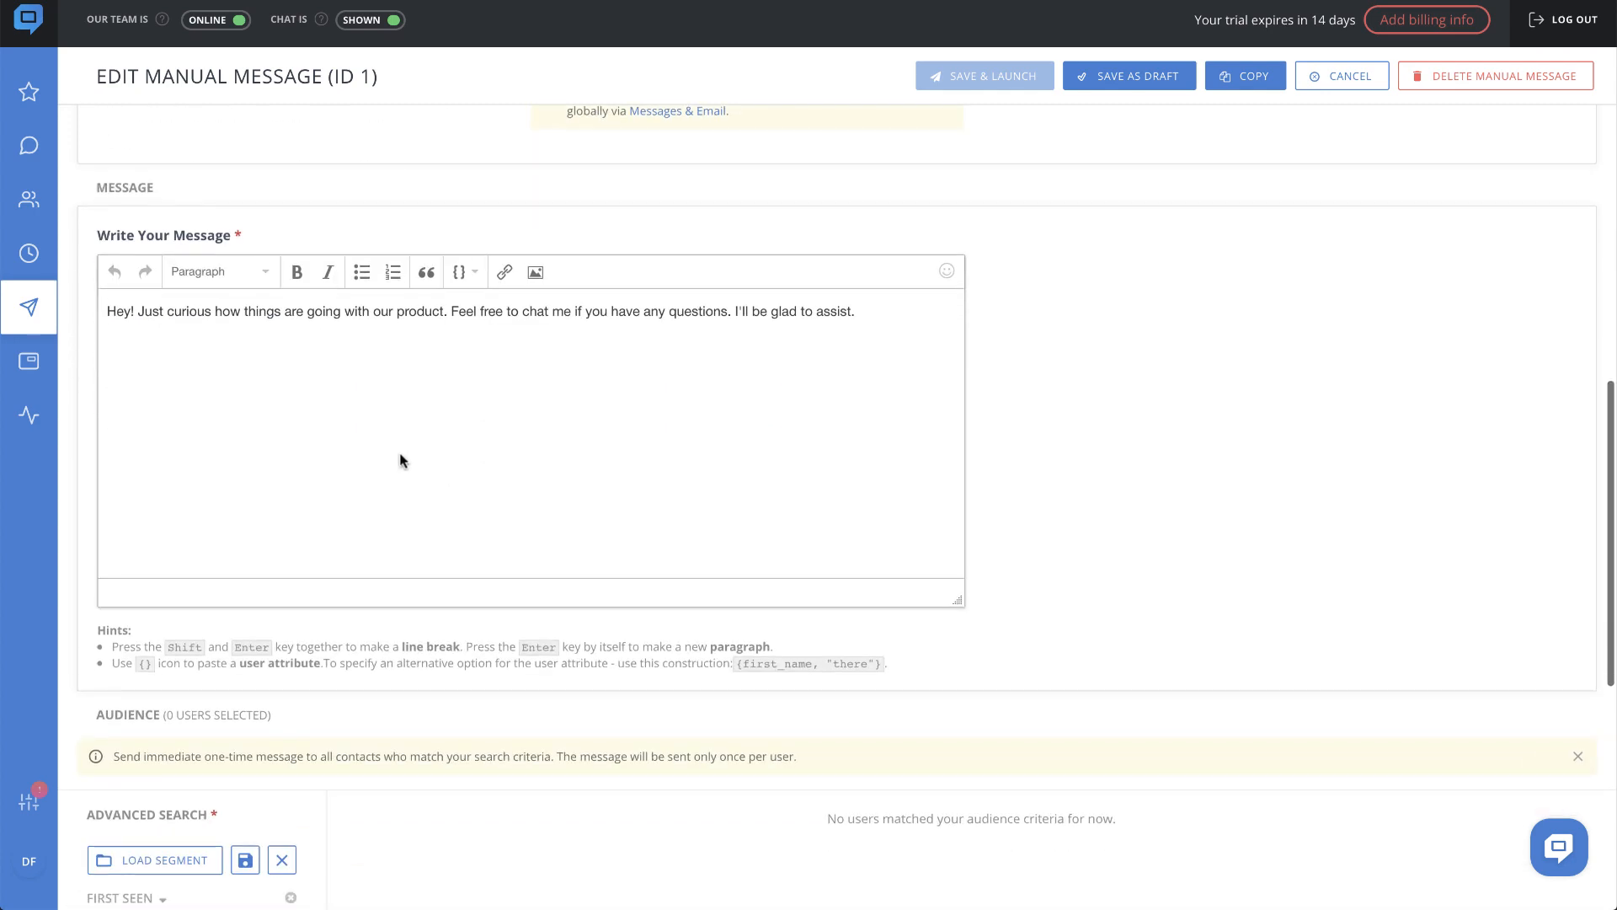
{"action": "scroll", "coordinate": [354, 400], "scroll_direction": "down", "scroll_amount": 4}
{"action": "scroll", "coordinate": [354, 400], "scroll_direction": "down", "scroll_amount": 2}
{"action": "scroll", "coordinate": [354, 401], "scroll_direction": "down", "scroll_amount": 4}
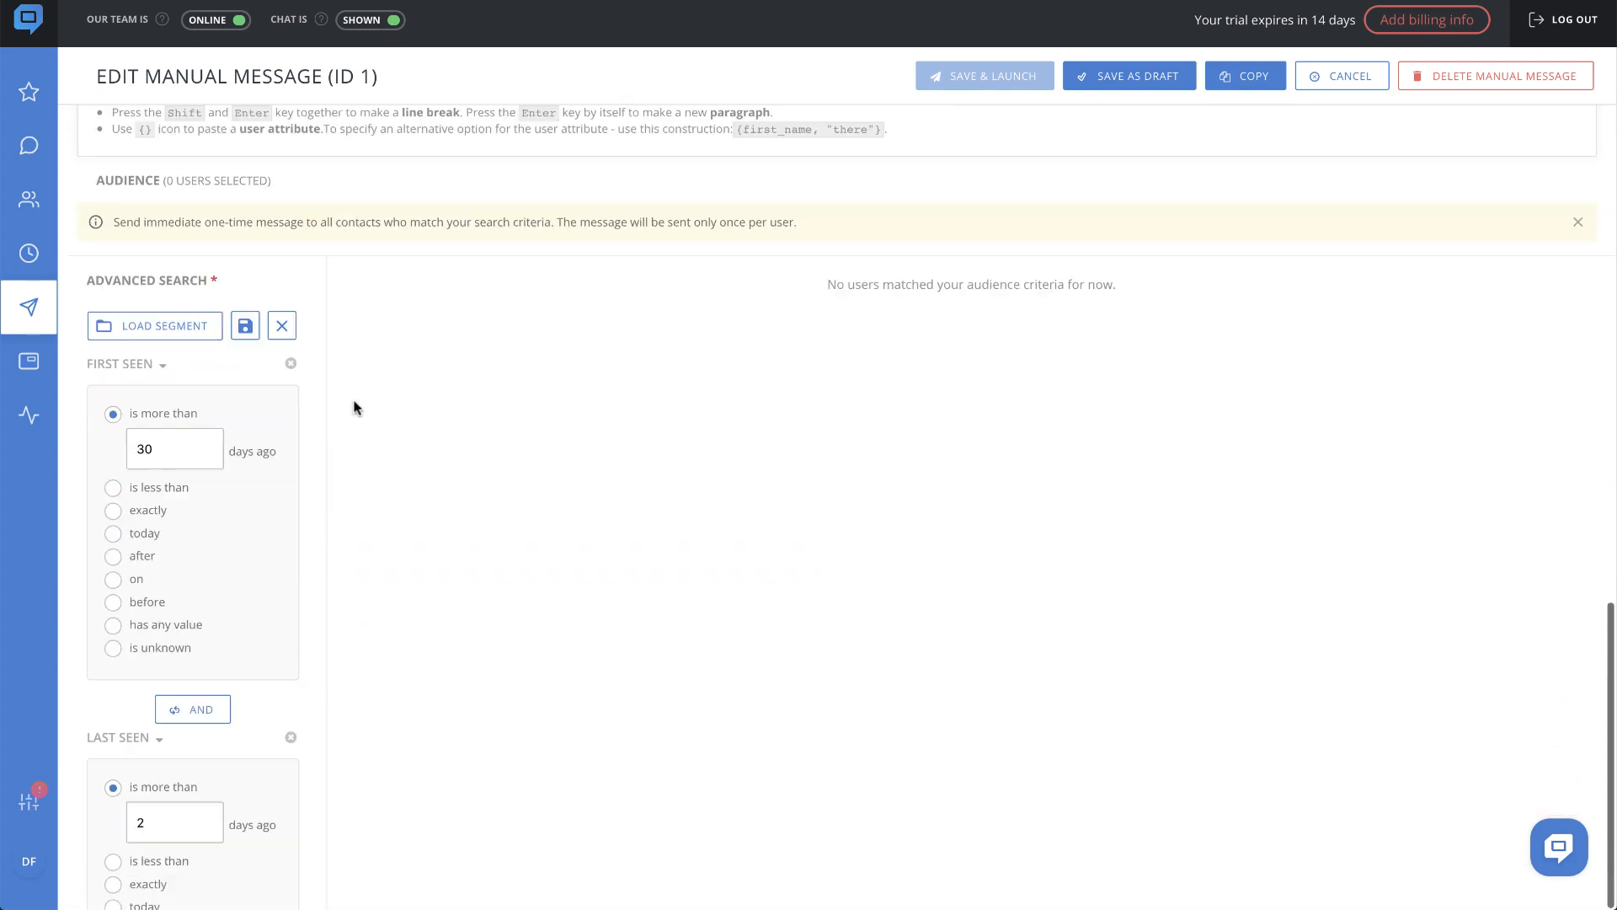
{"action": "scroll", "coordinate": [191, 707], "scroll_direction": "up", "scroll_amount": 5}
{"action": "scroll", "coordinate": [328, 607], "scroll_direction": "up", "scroll_amount": 5}
{"action": "scroll", "coordinate": [350, 582], "scroll_direction": "up", "scroll_amount": 4}
{"action": "scroll", "coordinate": [350, 583], "scroll_direction": "up", "scroll_amount": 1}
{"action": "scroll", "coordinate": [586, 592], "scroll_direction": "up", "scroll_amount": 3}
{"action": "left_click", "coordinate": [38, 319]}
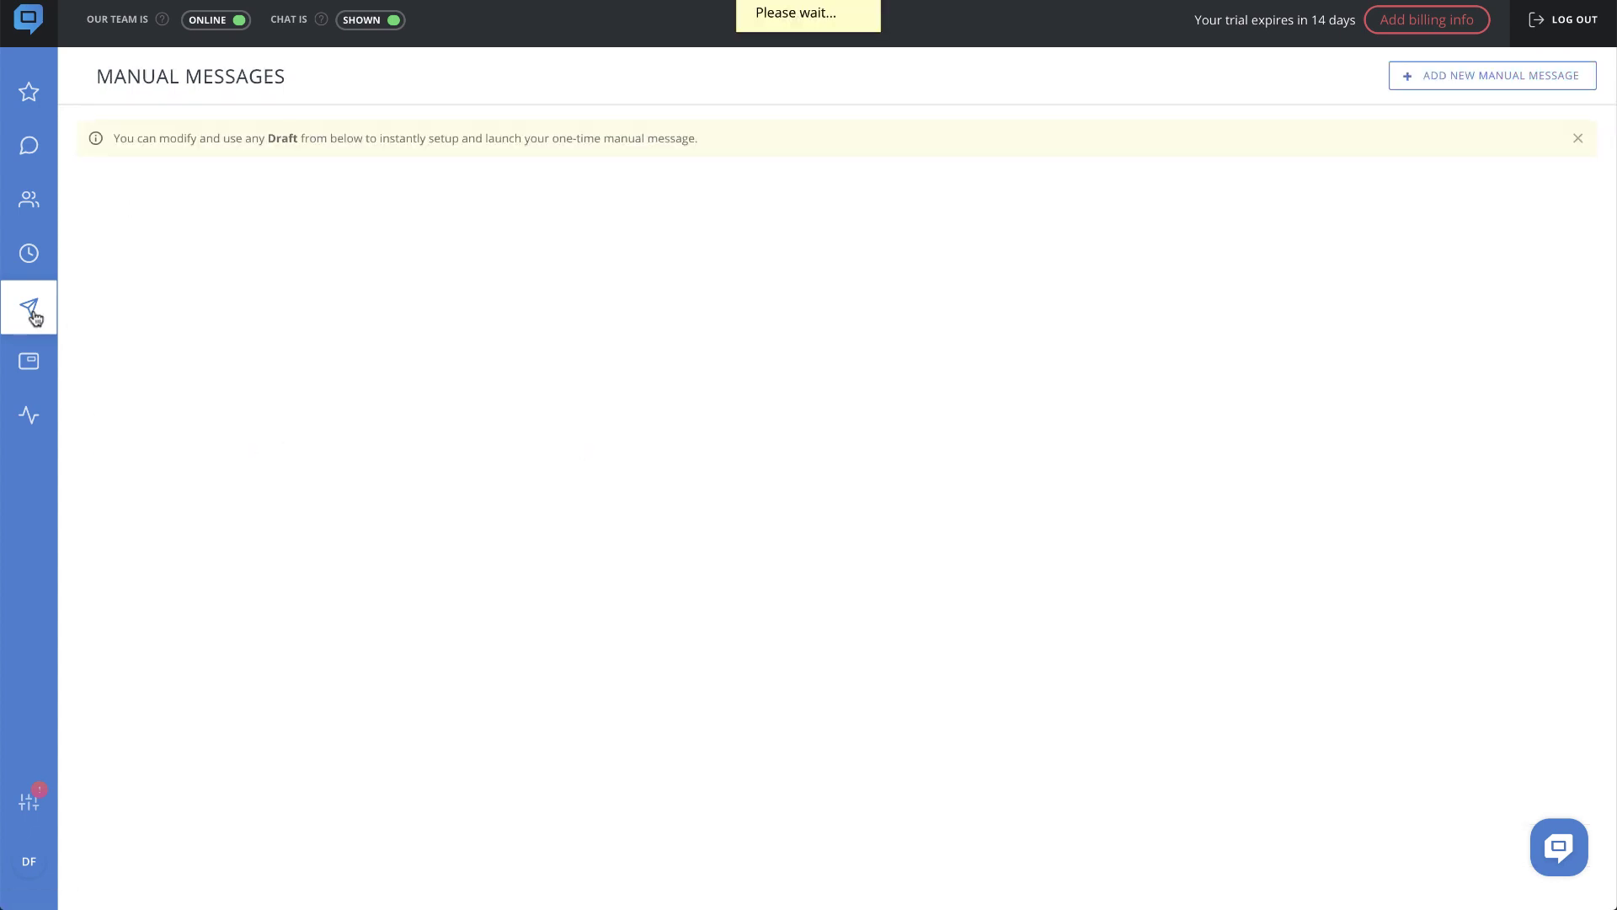
{"action": "left_click", "coordinate": [33, 366]}
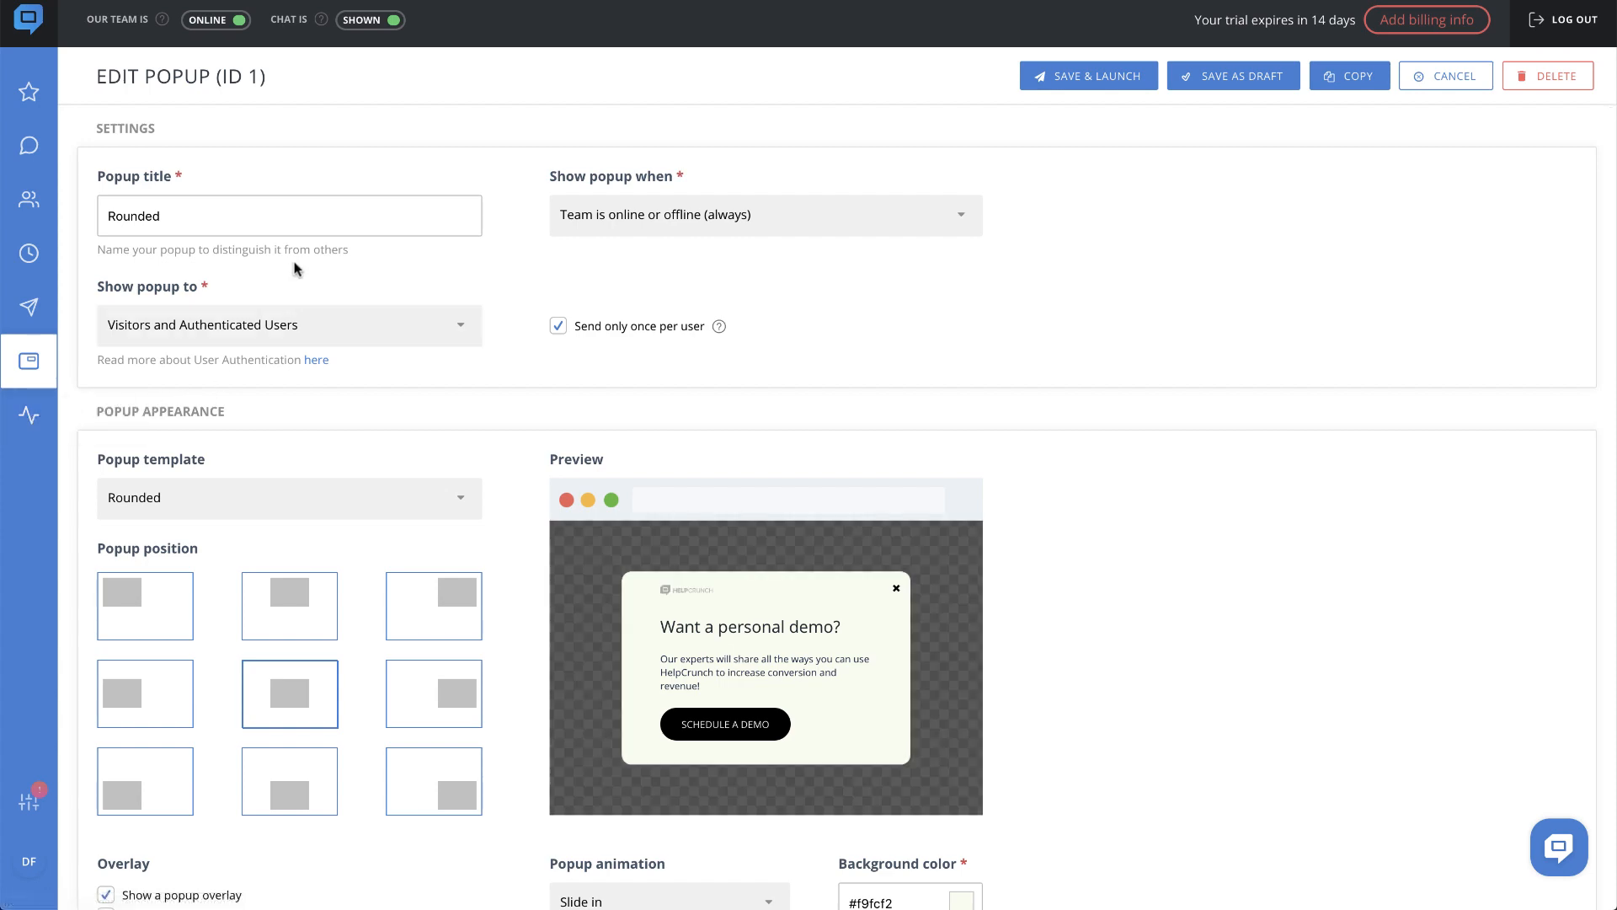
{"action": "scroll", "coordinate": [390, 498], "scroll_direction": "down", "scroll_amount": 3}
{"action": "scroll", "coordinate": [505, 442], "scroll_direction": "down", "scroll_amount": 1}
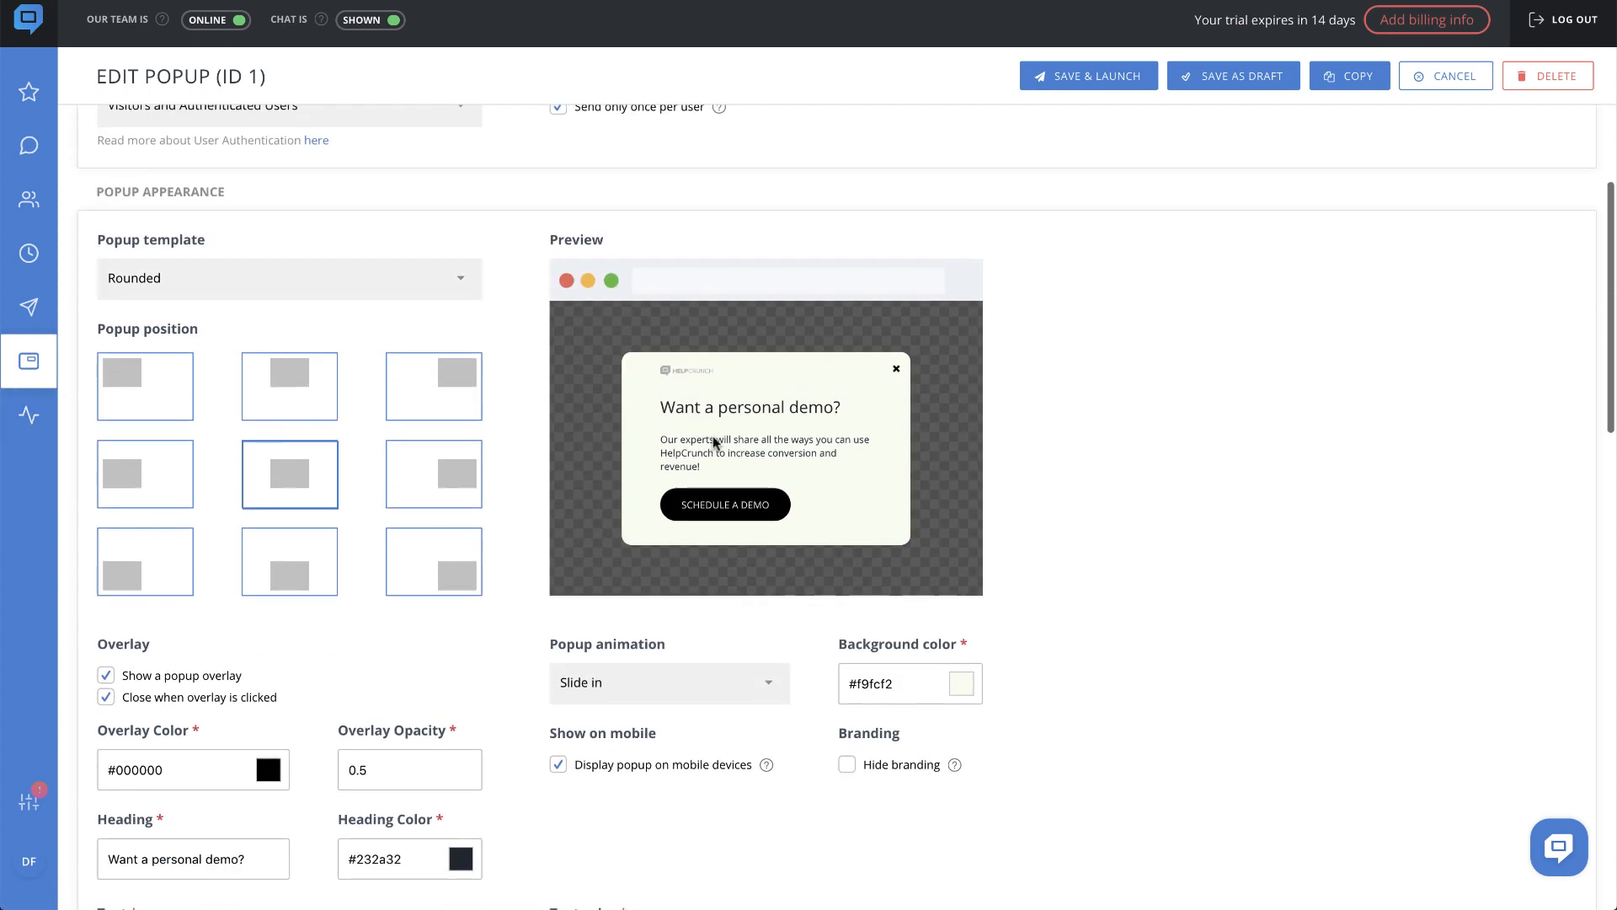
{"action": "scroll", "coordinate": [723, 483], "scroll_direction": "up", "scroll_amount": 3}
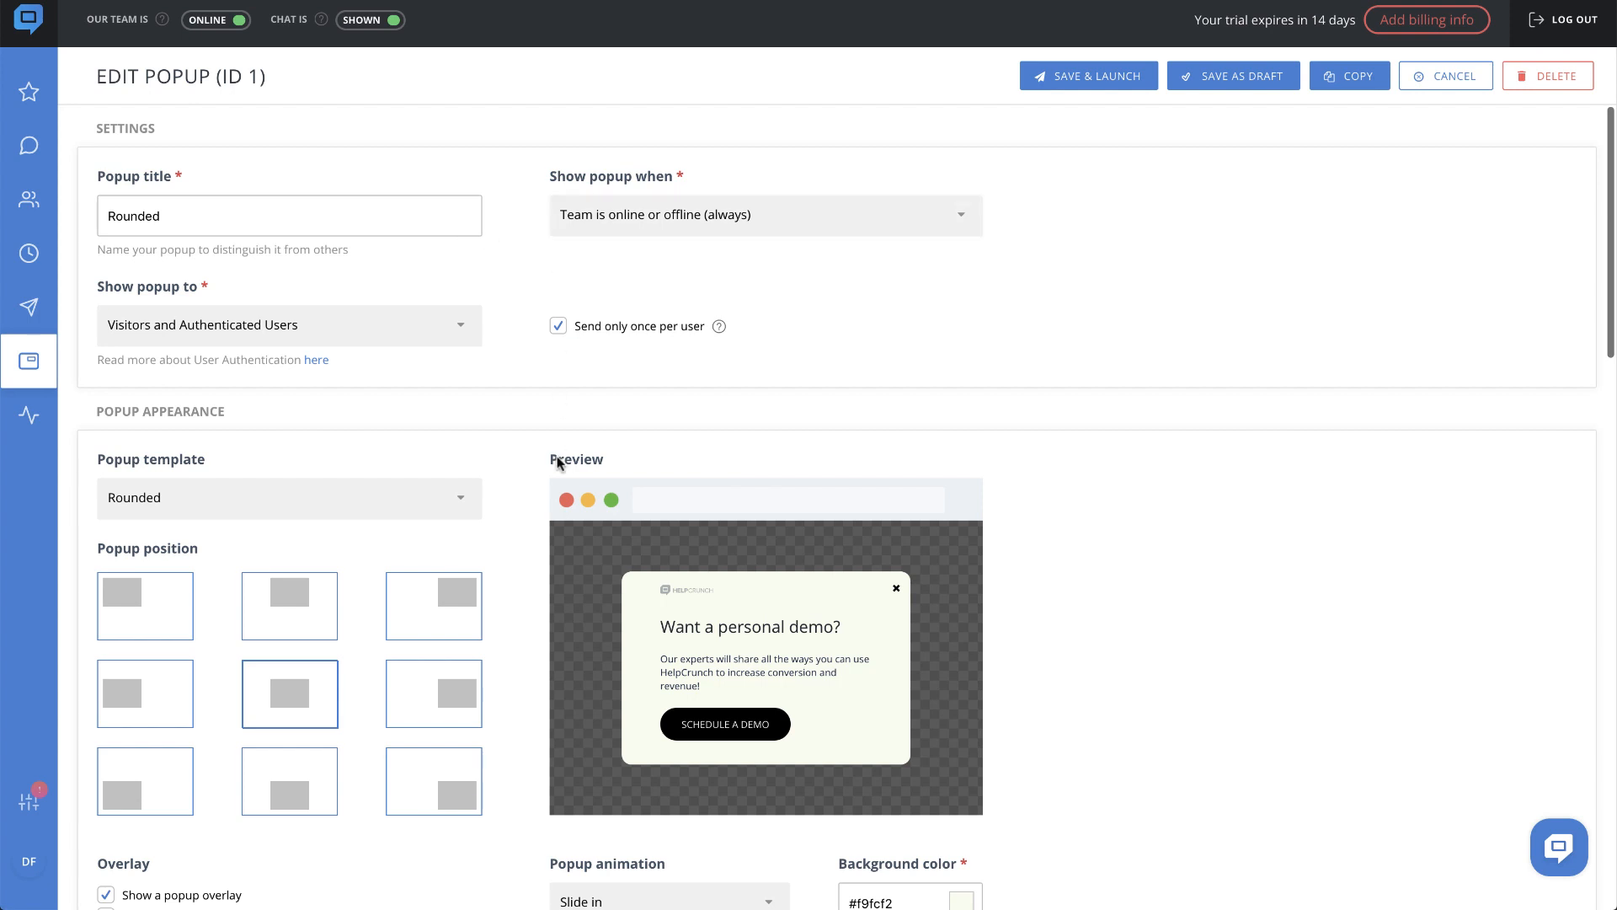
{"action": "scroll", "coordinate": [557, 461], "scroll_direction": "down", "scroll_amount": 2}
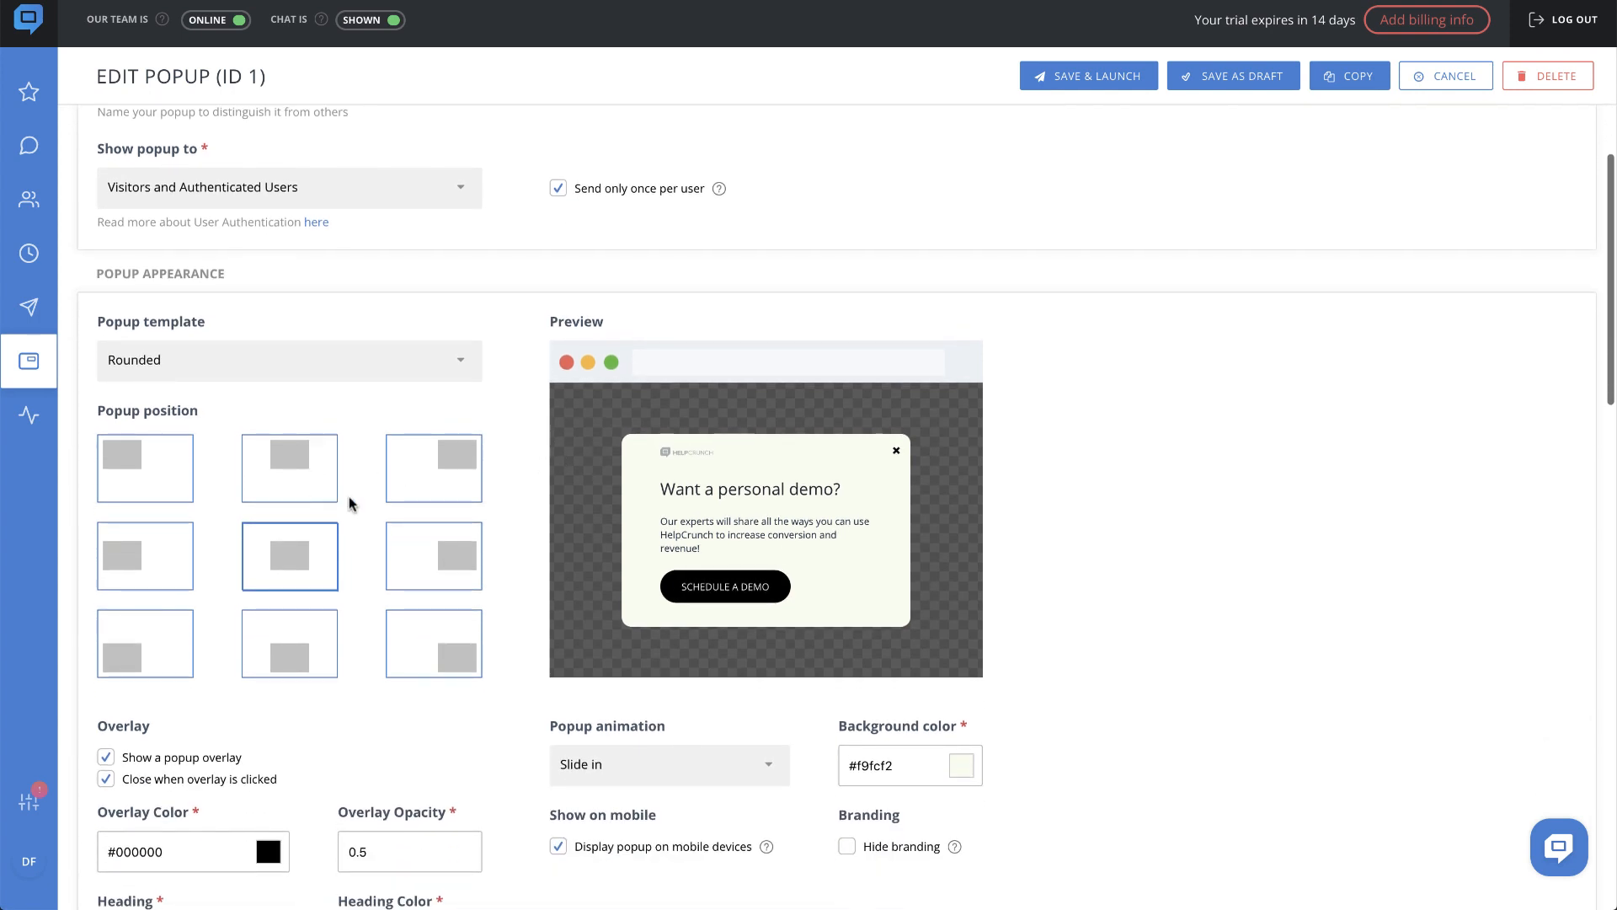
{"action": "scroll", "coordinate": [352, 503], "scroll_direction": "down", "scroll_amount": 3}
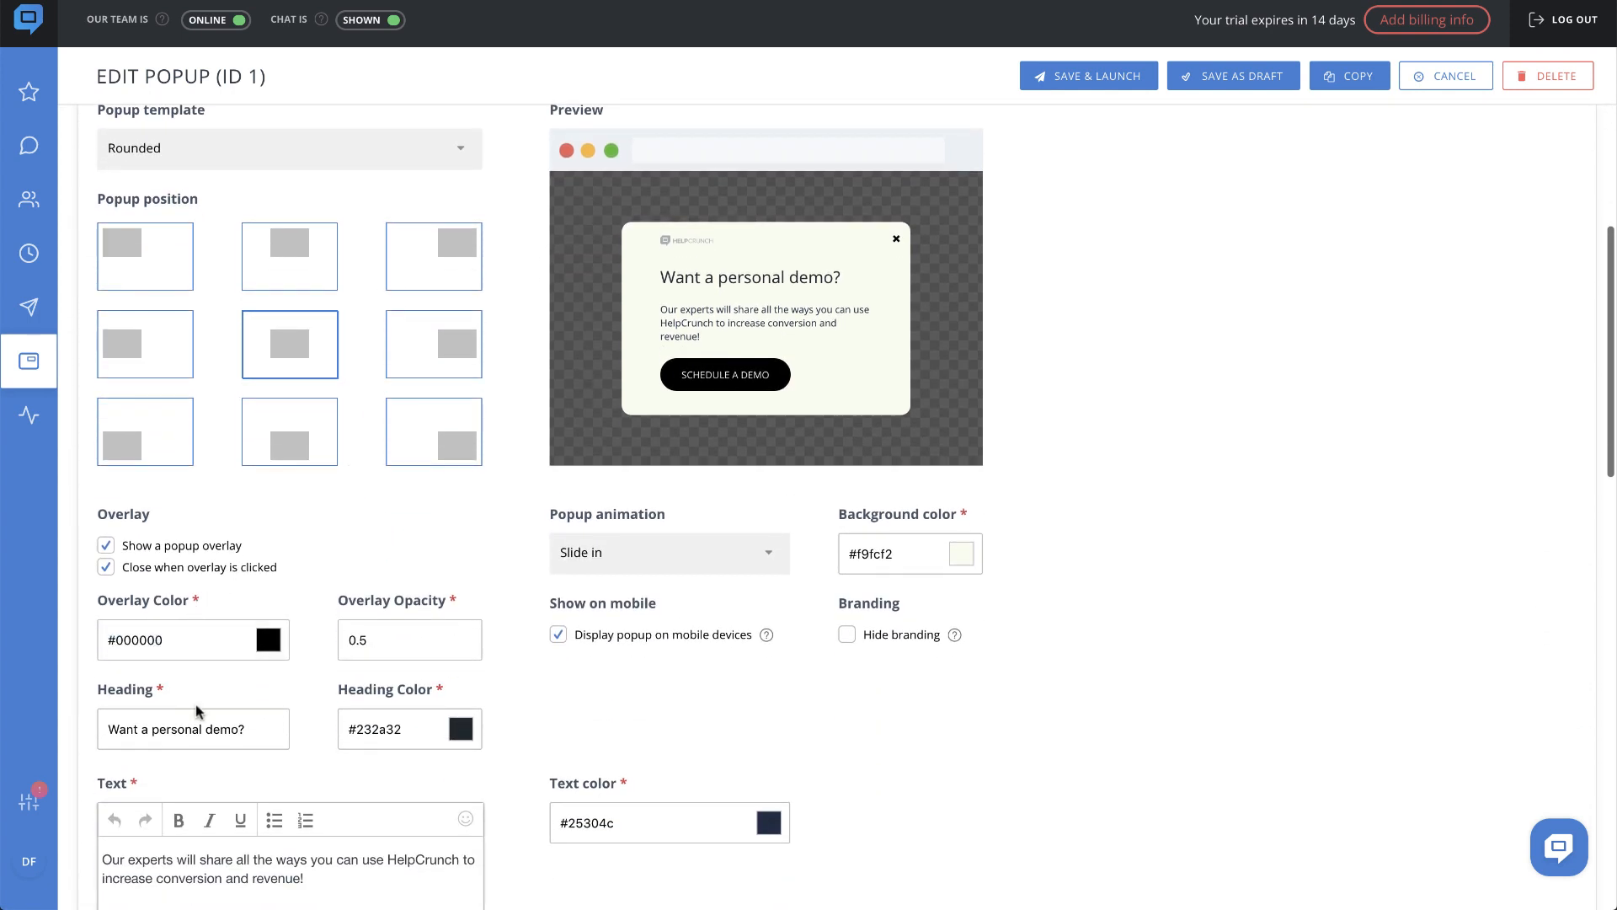
{"action": "scroll", "coordinate": [198, 712], "scroll_direction": "down", "scroll_amount": 1}
{"action": "scroll", "coordinate": [228, 808], "scroll_direction": "down", "scroll_amount": 1}
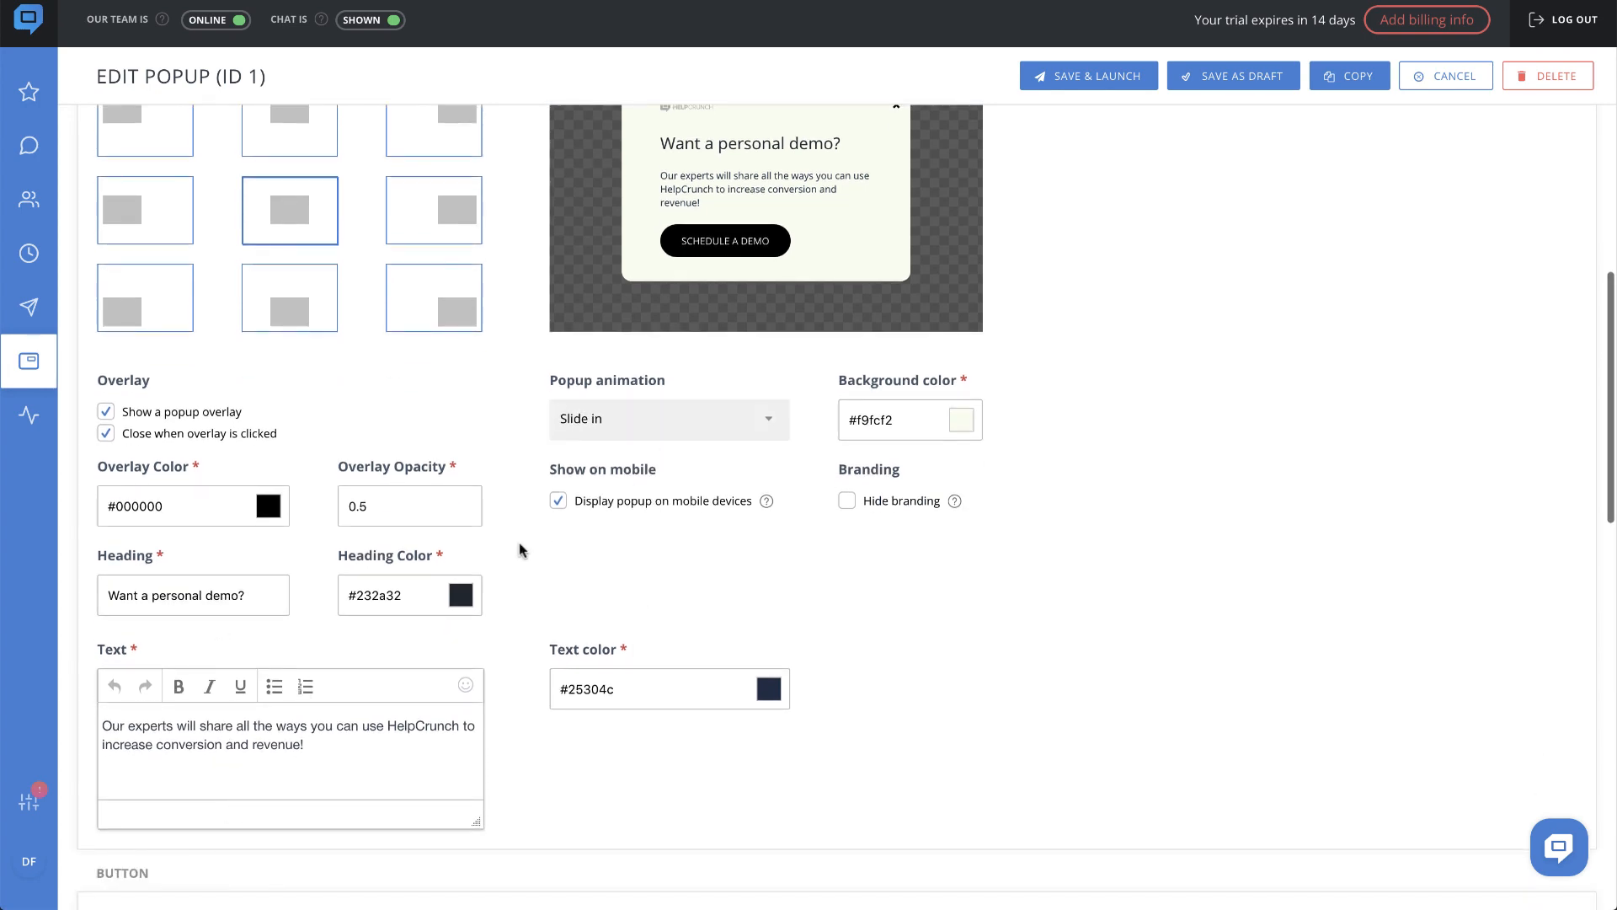
{"action": "scroll", "coordinate": [494, 581], "scroll_direction": "down", "scroll_amount": 5}
{"action": "scroll", "coordinate": [493, 588], "scroll_direction": "down", "scroll_amount": 1}
{"action": "scroll", "coordinate": [193, 690], "scroll_direction": "down", "scroll_amount": 1}
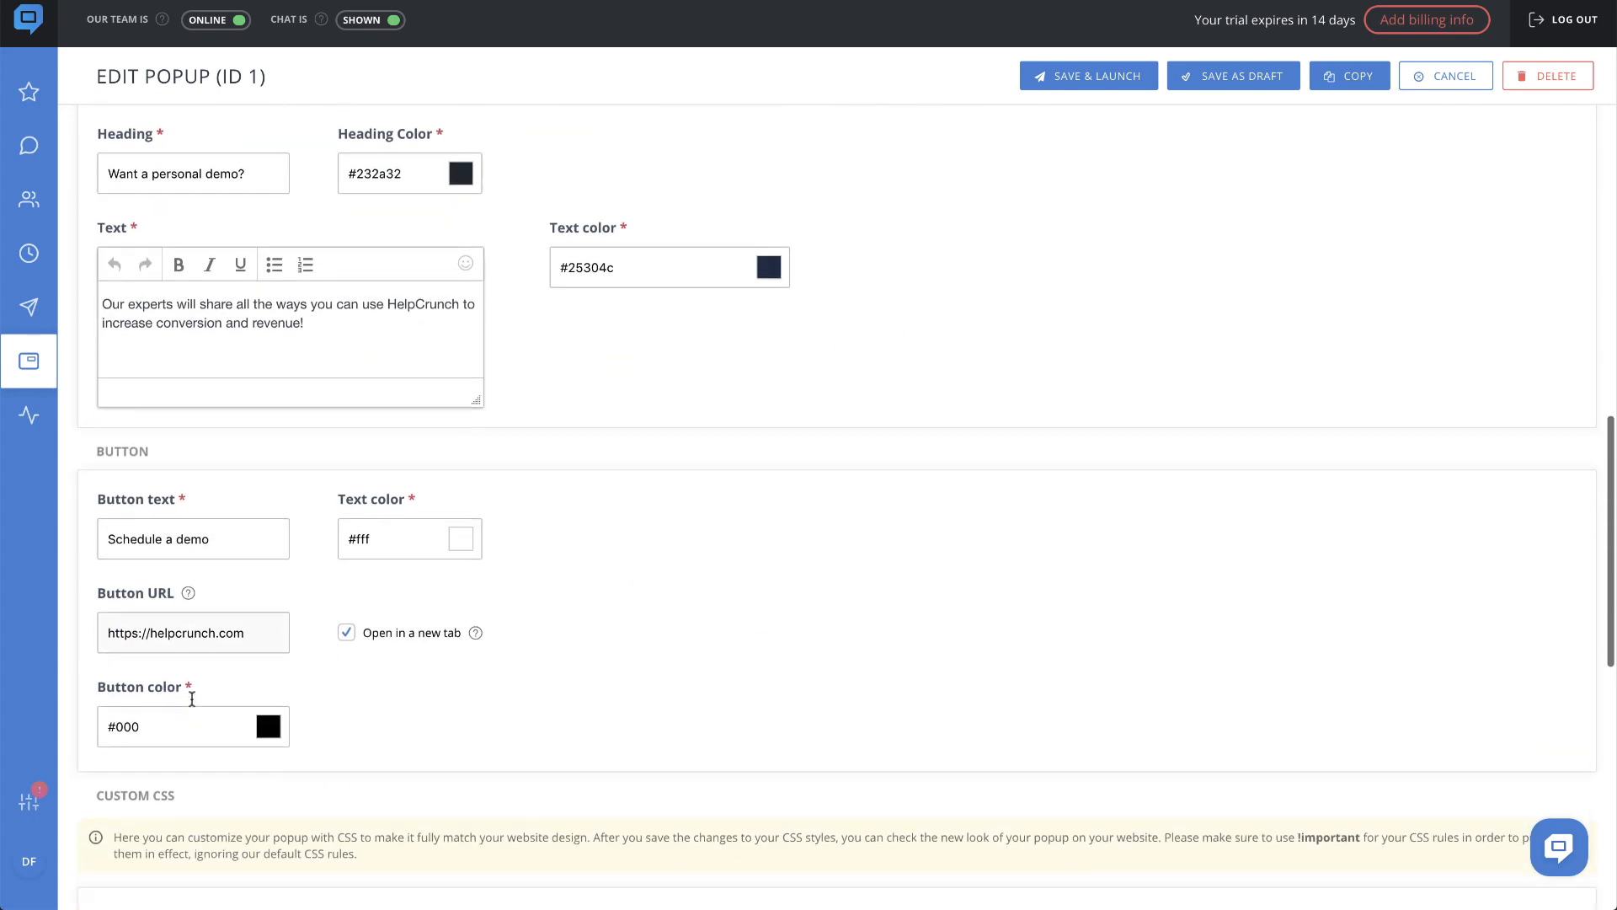
{"action": "scroll", "coordinate": [211, 719], "scroll_direction": "up", "scroll_amount": 8}
{"action": "scroll", "coordinate": [212, 717], "scroll_direction": "up", "scroll_amount": 3}
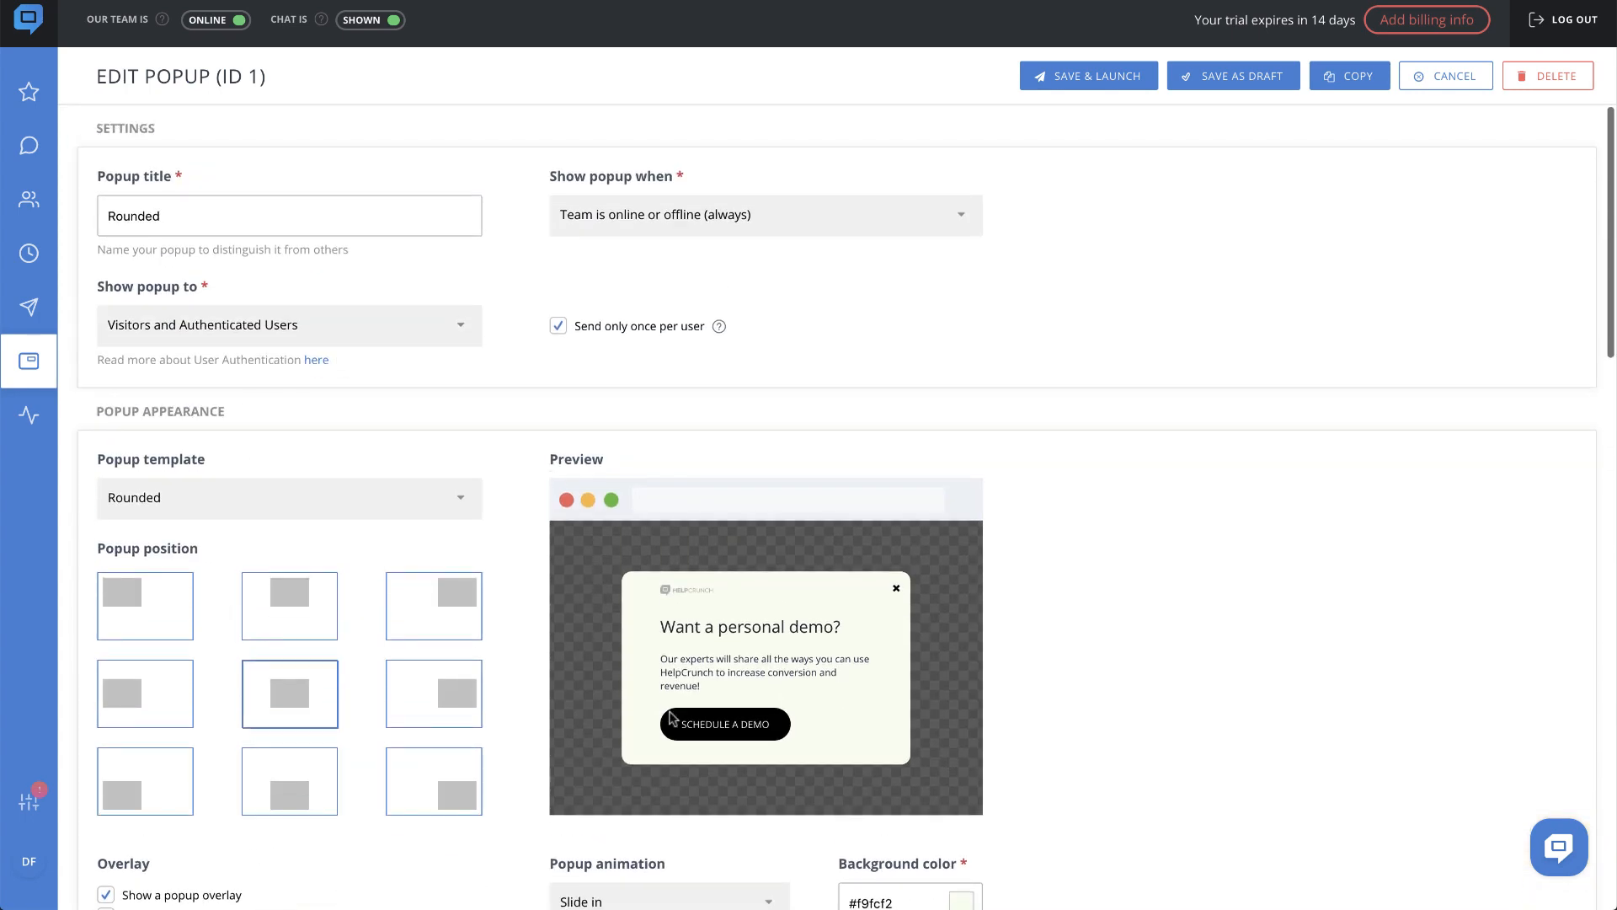
{"action": "scroll", "coordinate": [671, 718], "scroll_direction": "down", "scroll_amount": 2}
{"action": "scroll", "coordinate": [676, 533], "scroll_direction": "up", "scroll_amount": 2}
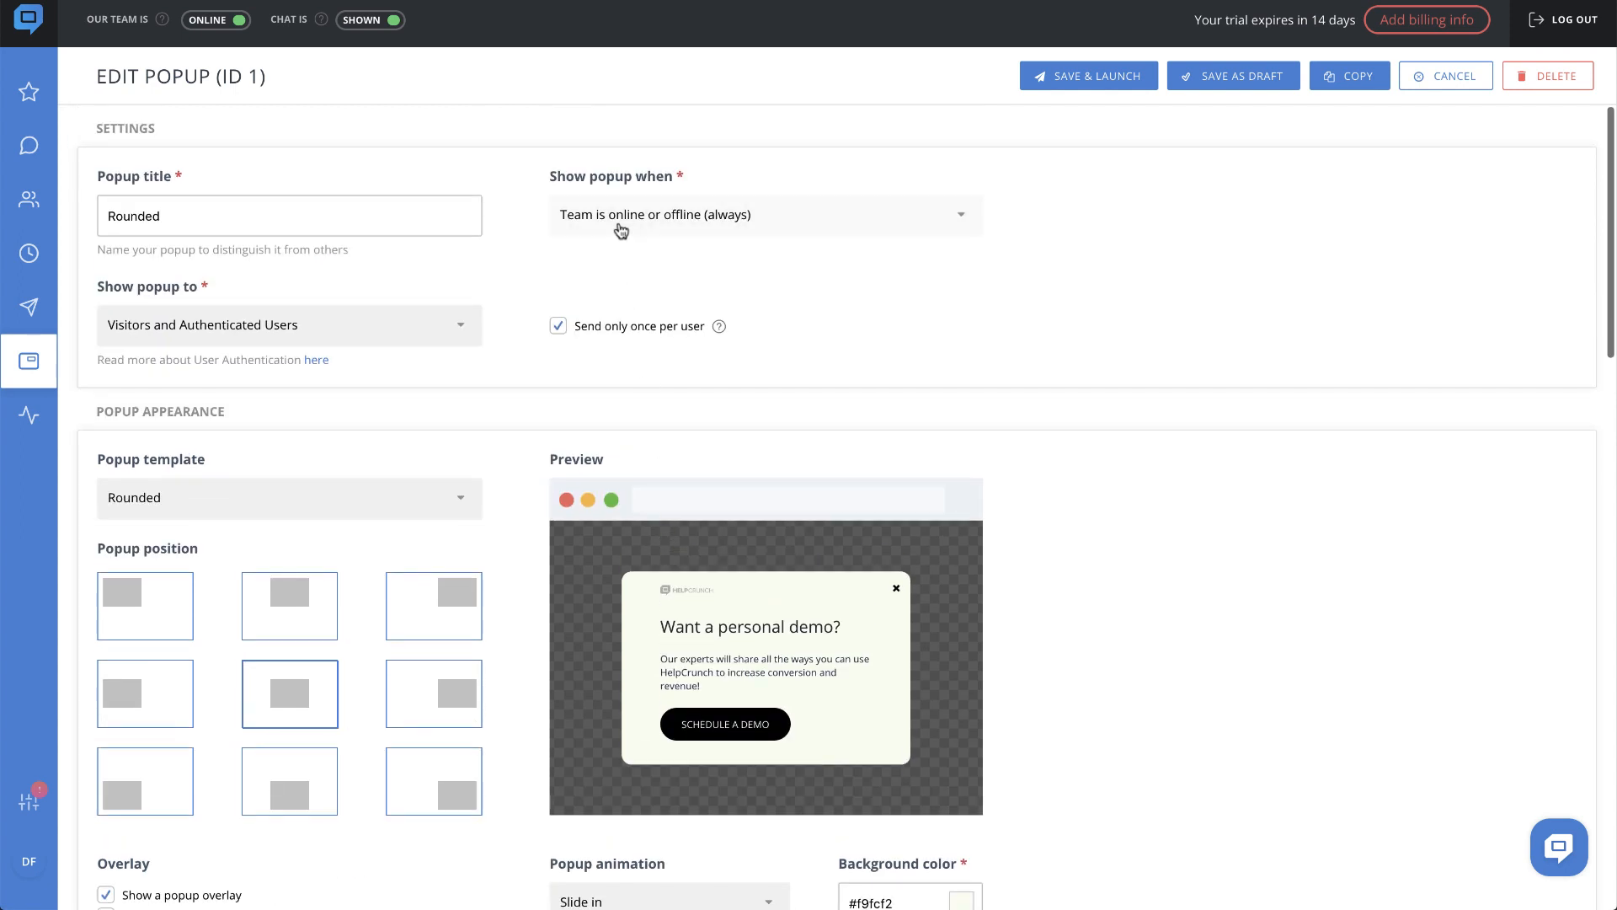
Pass through Popups and Reports, then go to the Widget Customization settings.
{"action": "left_click", "coordinate": [29, 363]}
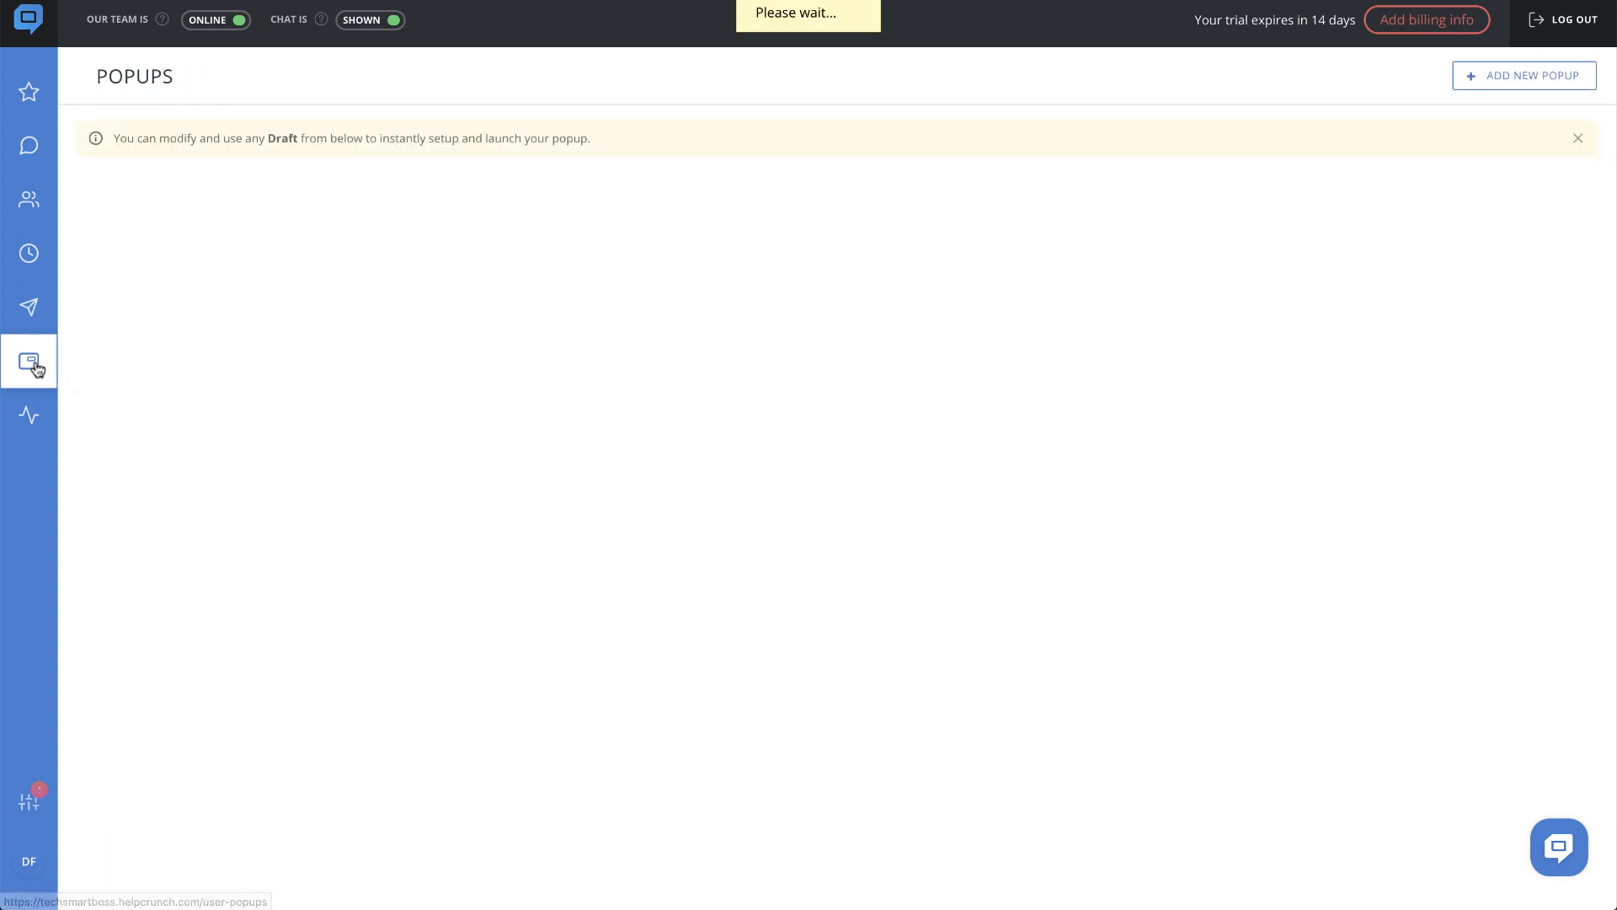
{"action": "left_click", "coordinate": [31, 415]}
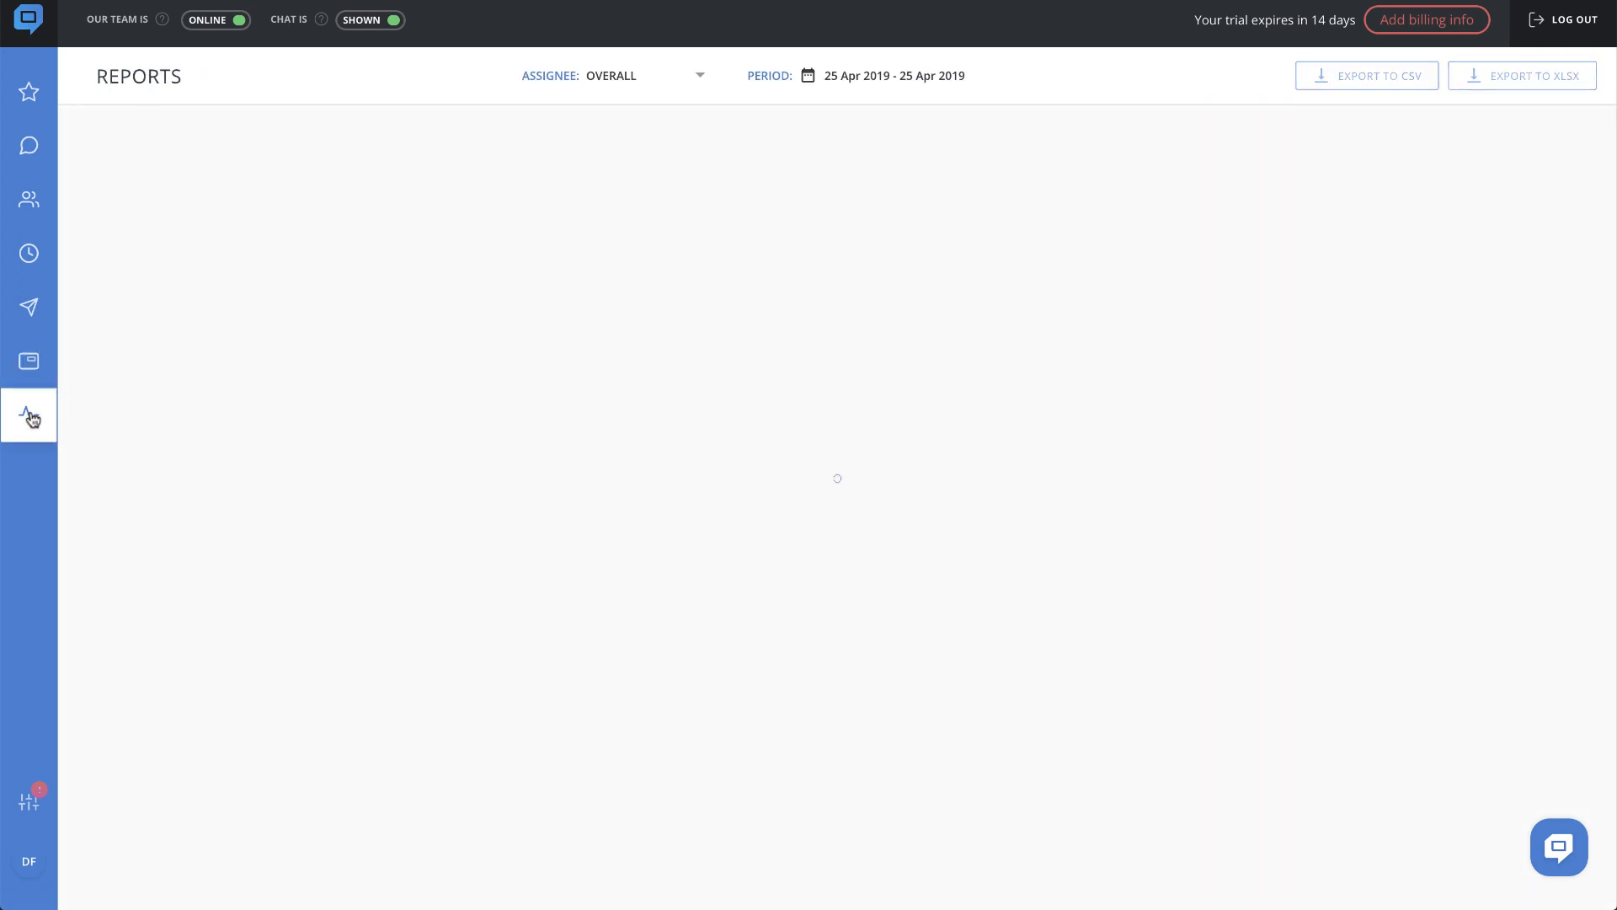
{"action": "left_click", "coordinate": [29, 802]}
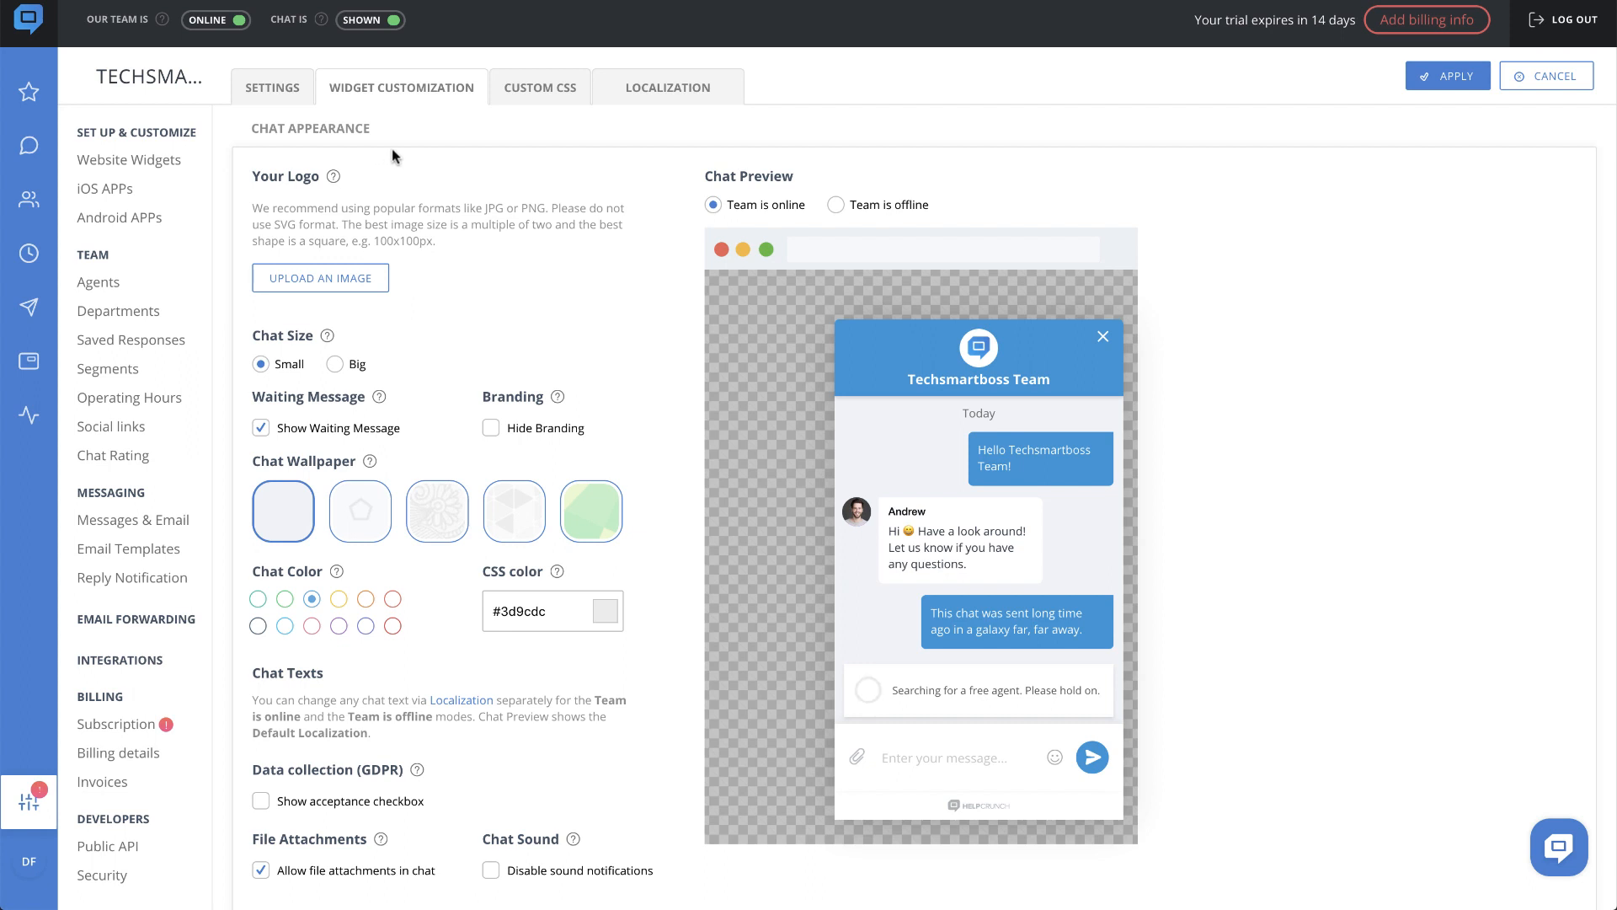
Upload the blue lightbulb image from the computer as the chat logo and accept the crop.
{"action": "left_click", "coordinate": [327, 281]}
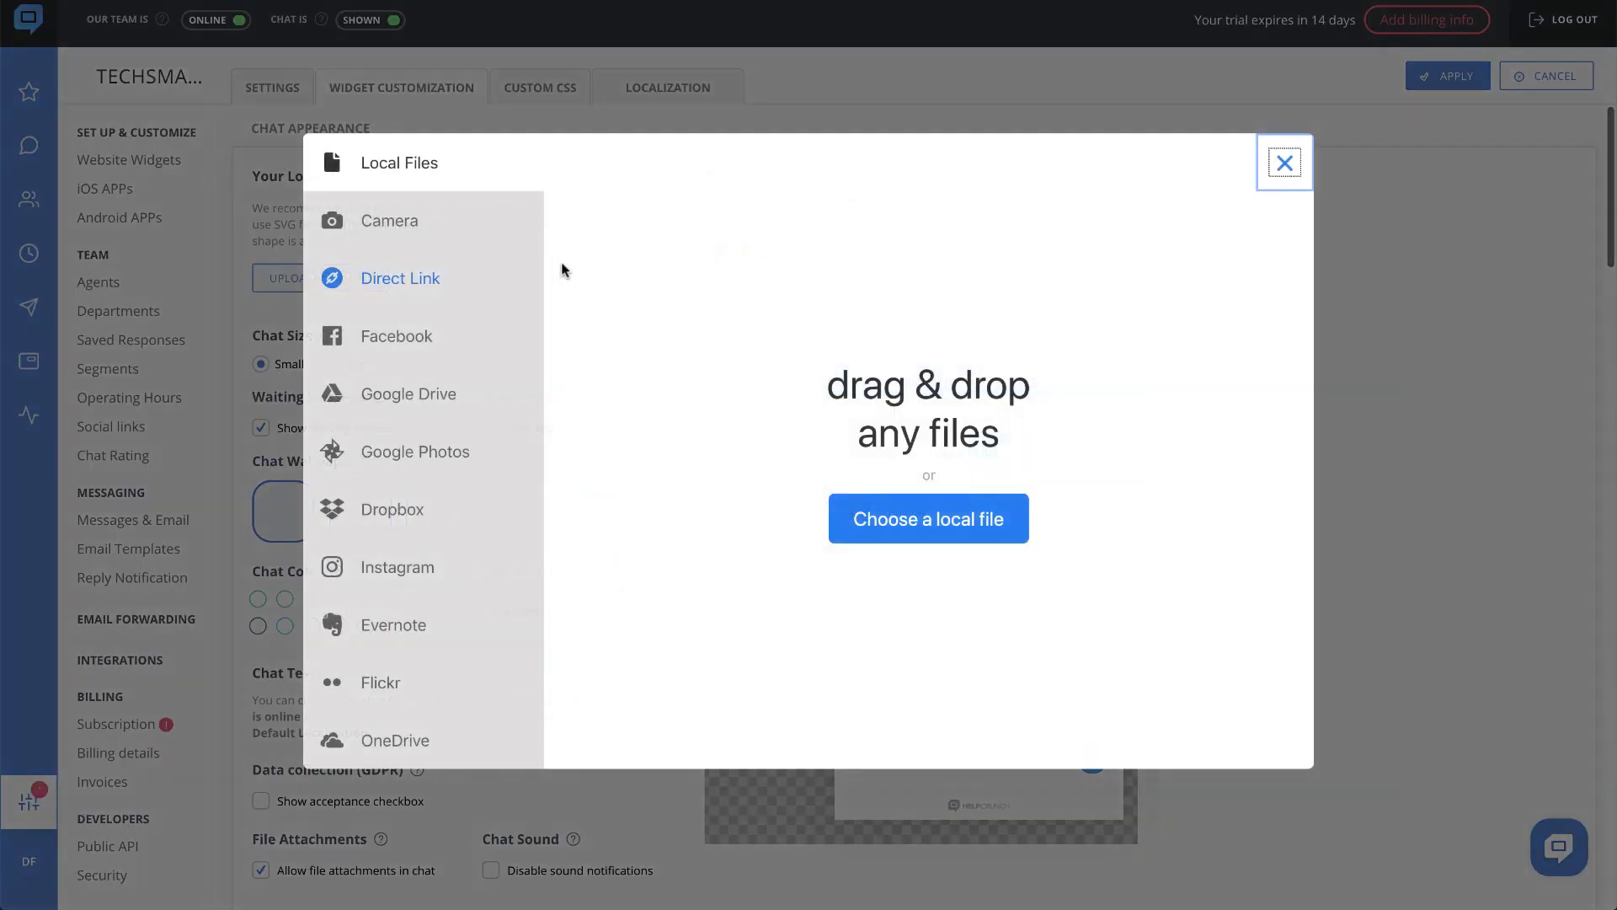
{"action": "left_click", "coordinate": [913, 527]}
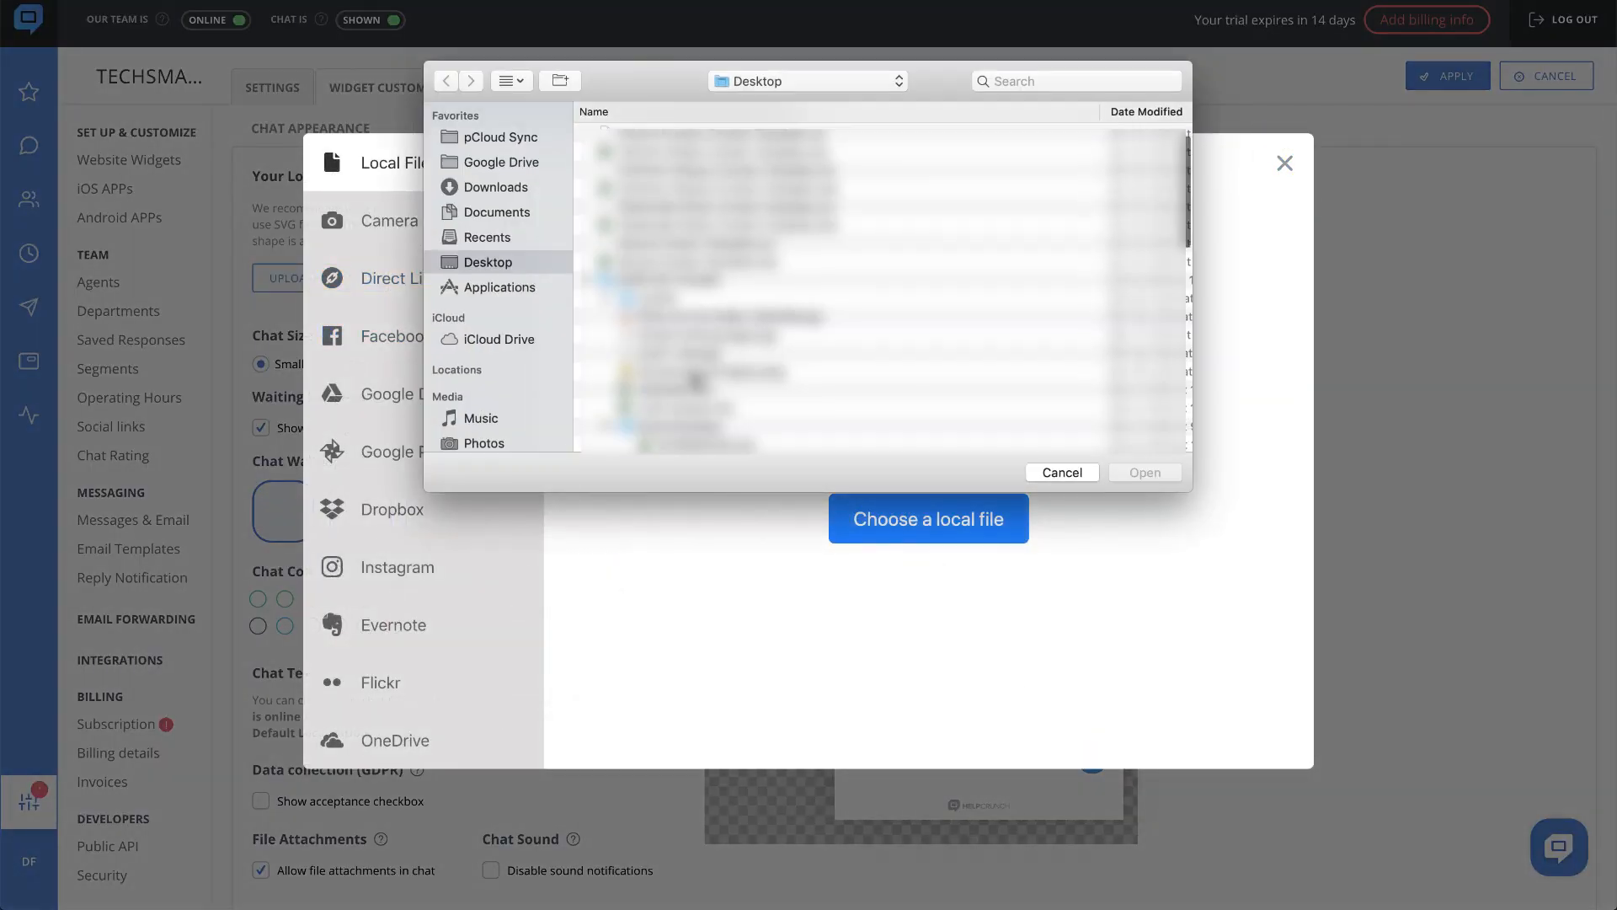
{"action": "scroll", "coordinate": [872, 278], "scroll_direction": "down", "scroll_amount": 3}
{"action": "scroll", "coordinate": [872, 278], "scroll_direction": "down", "scroll_amount": 3}
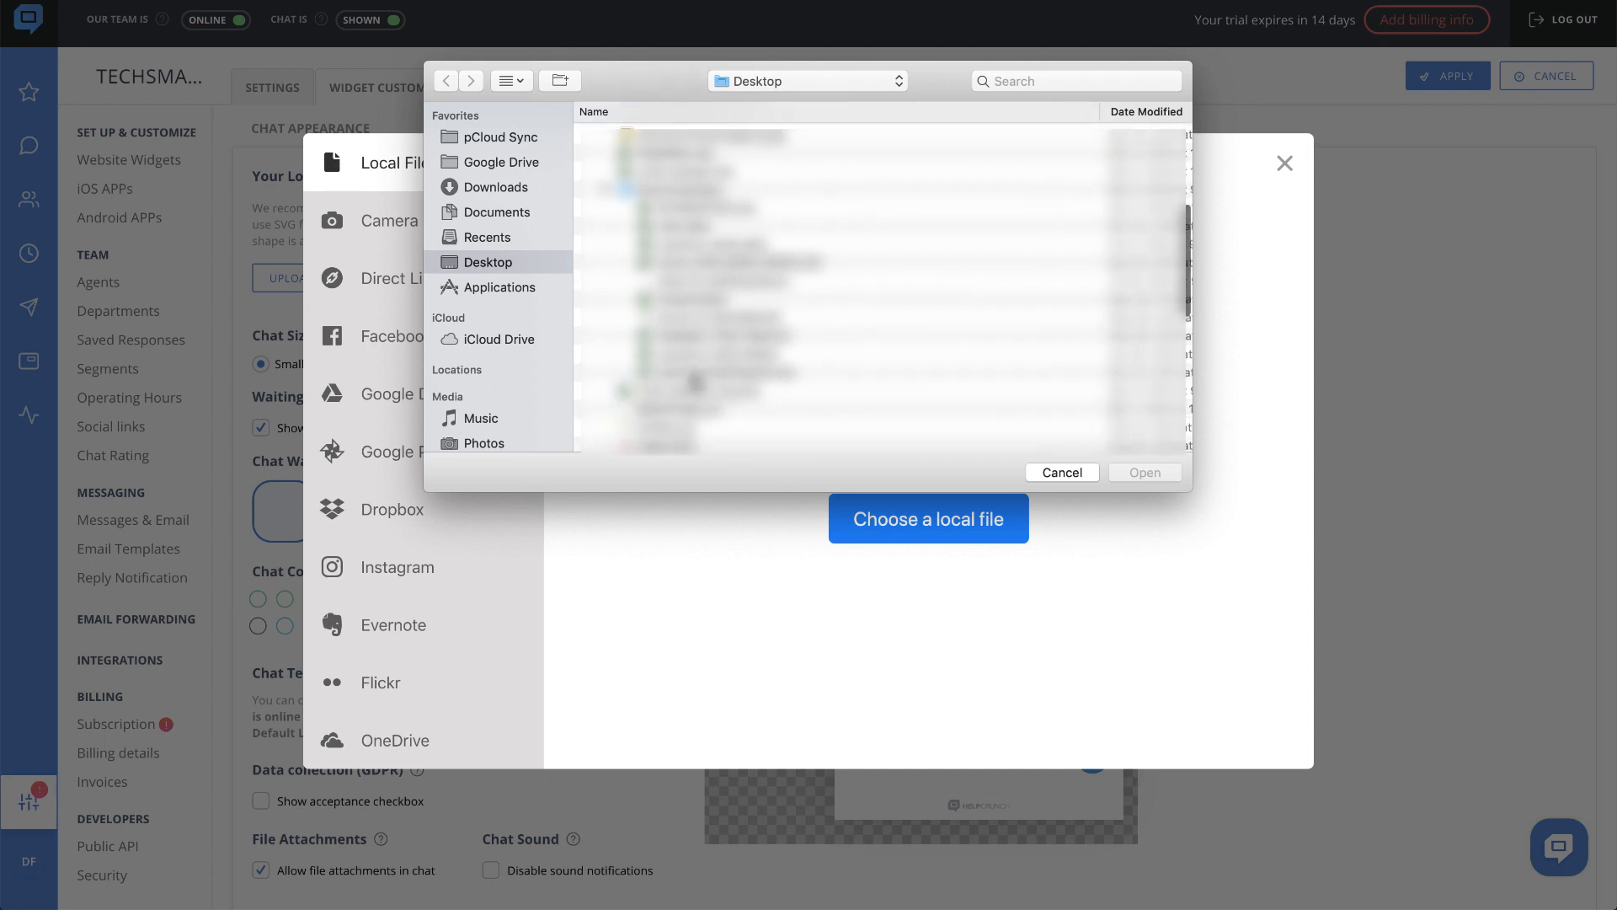
{"action": "scroll", "coordinate": [872, 278], "scroll_direction": "down", "scroll_amount": 3}
{"action": "scroll", "coordinate": [872, 278], "scroll_direction": "down", "scroll_amount": 5}
{"action": "scroll", "coordinate": [873, 279], "scroll_direction": "down", "scroll_amount": 3}
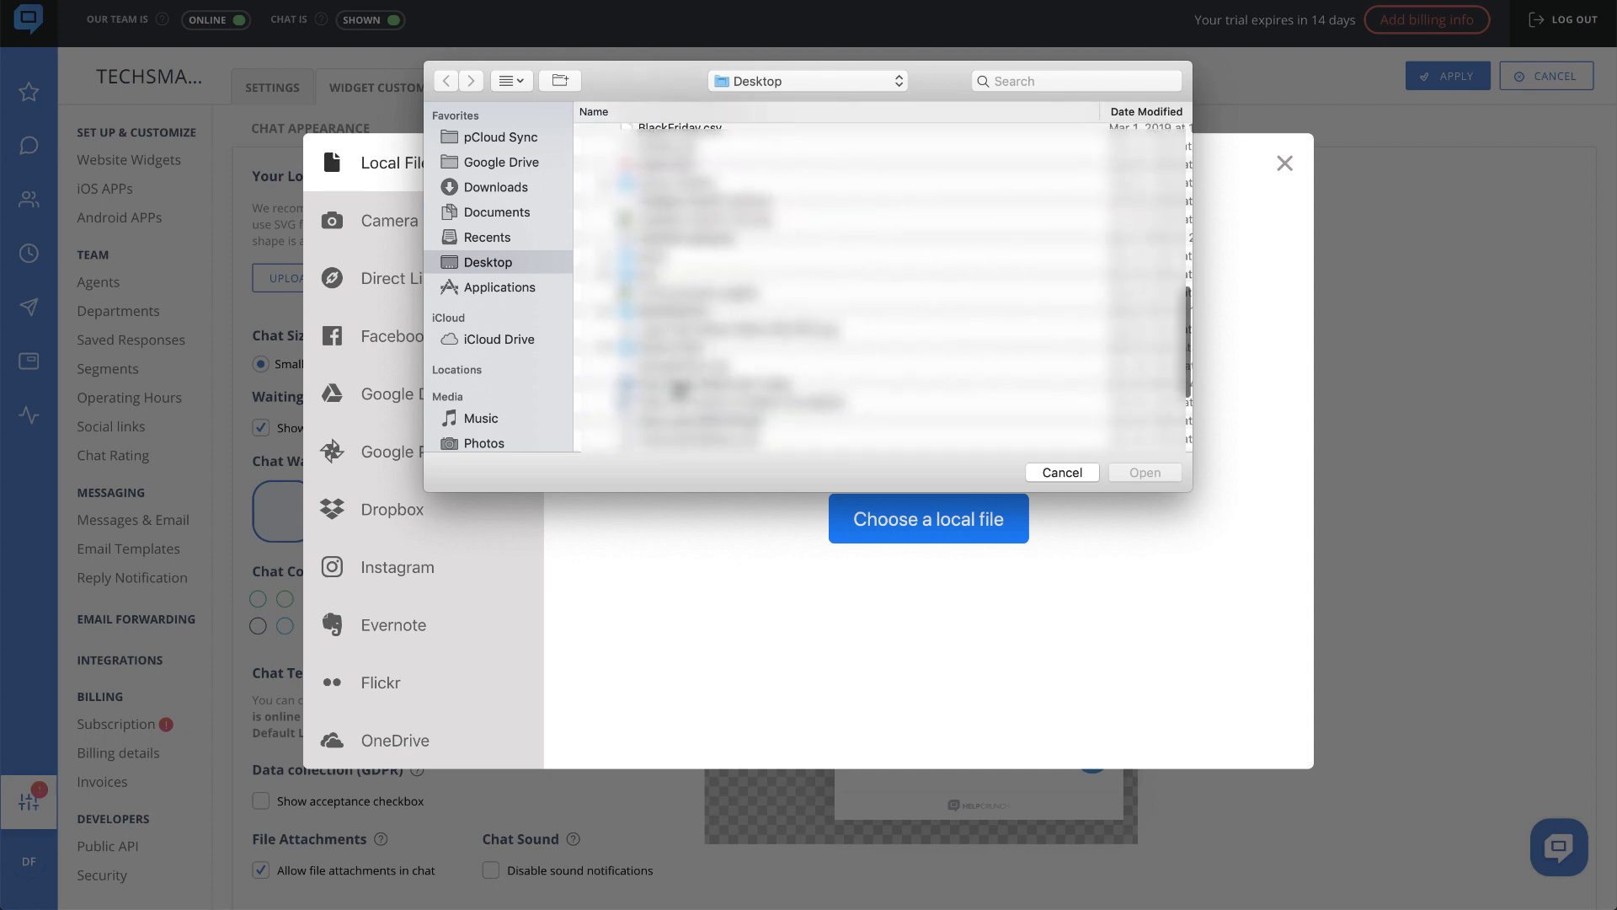
{"action": "double_click", "coordinate": [873, 384]}
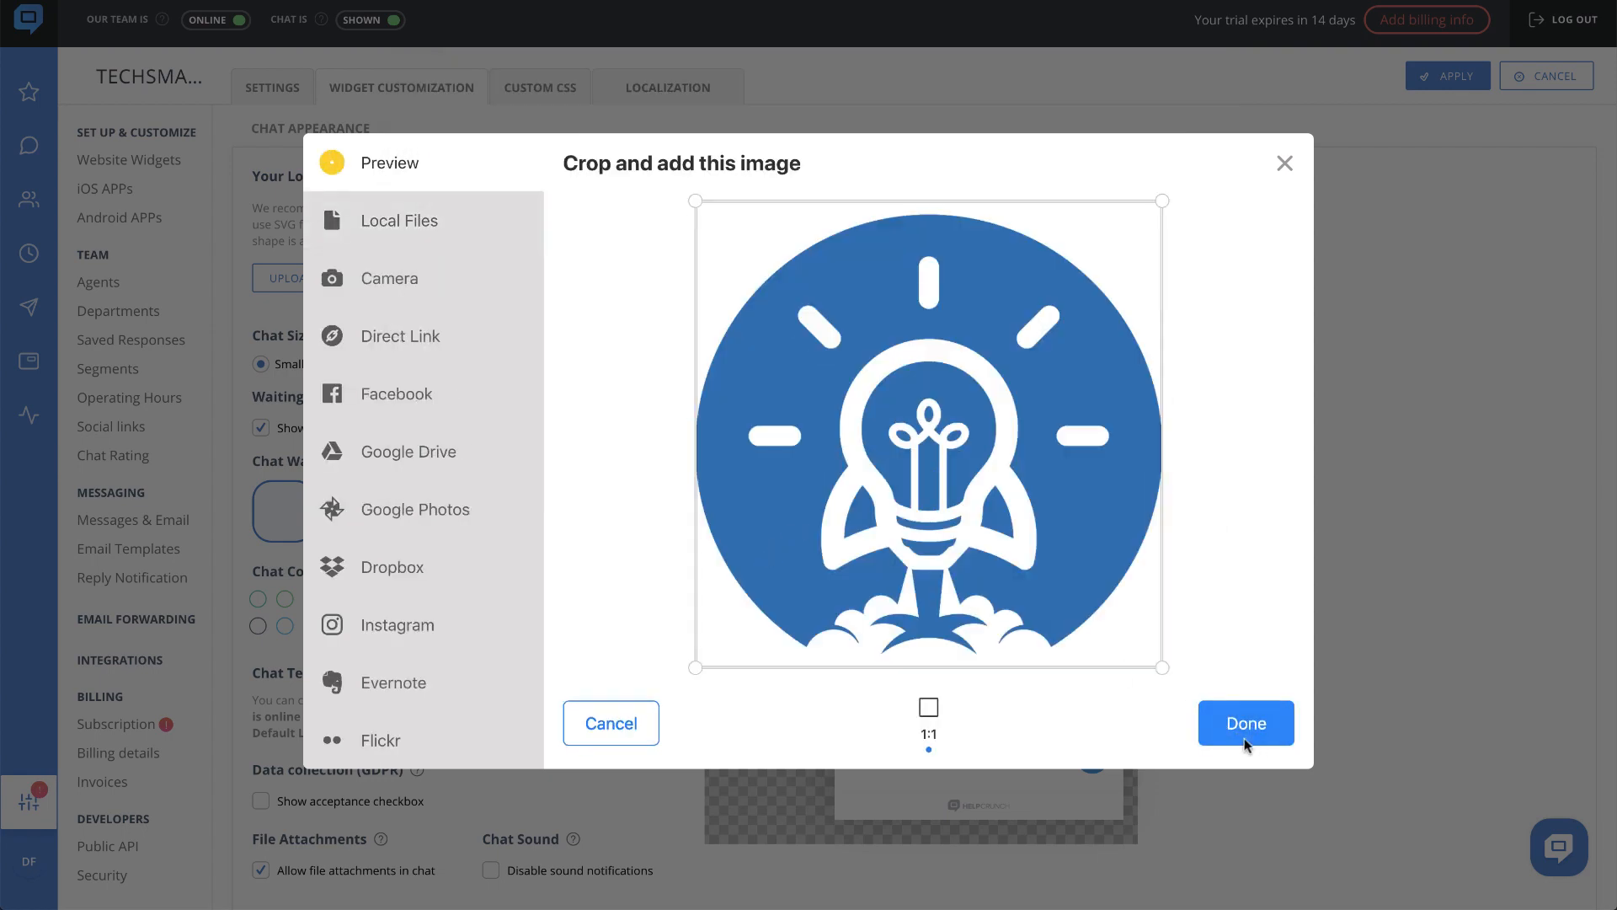
{"action": "left_click", "coordinate": [1258, 731]}
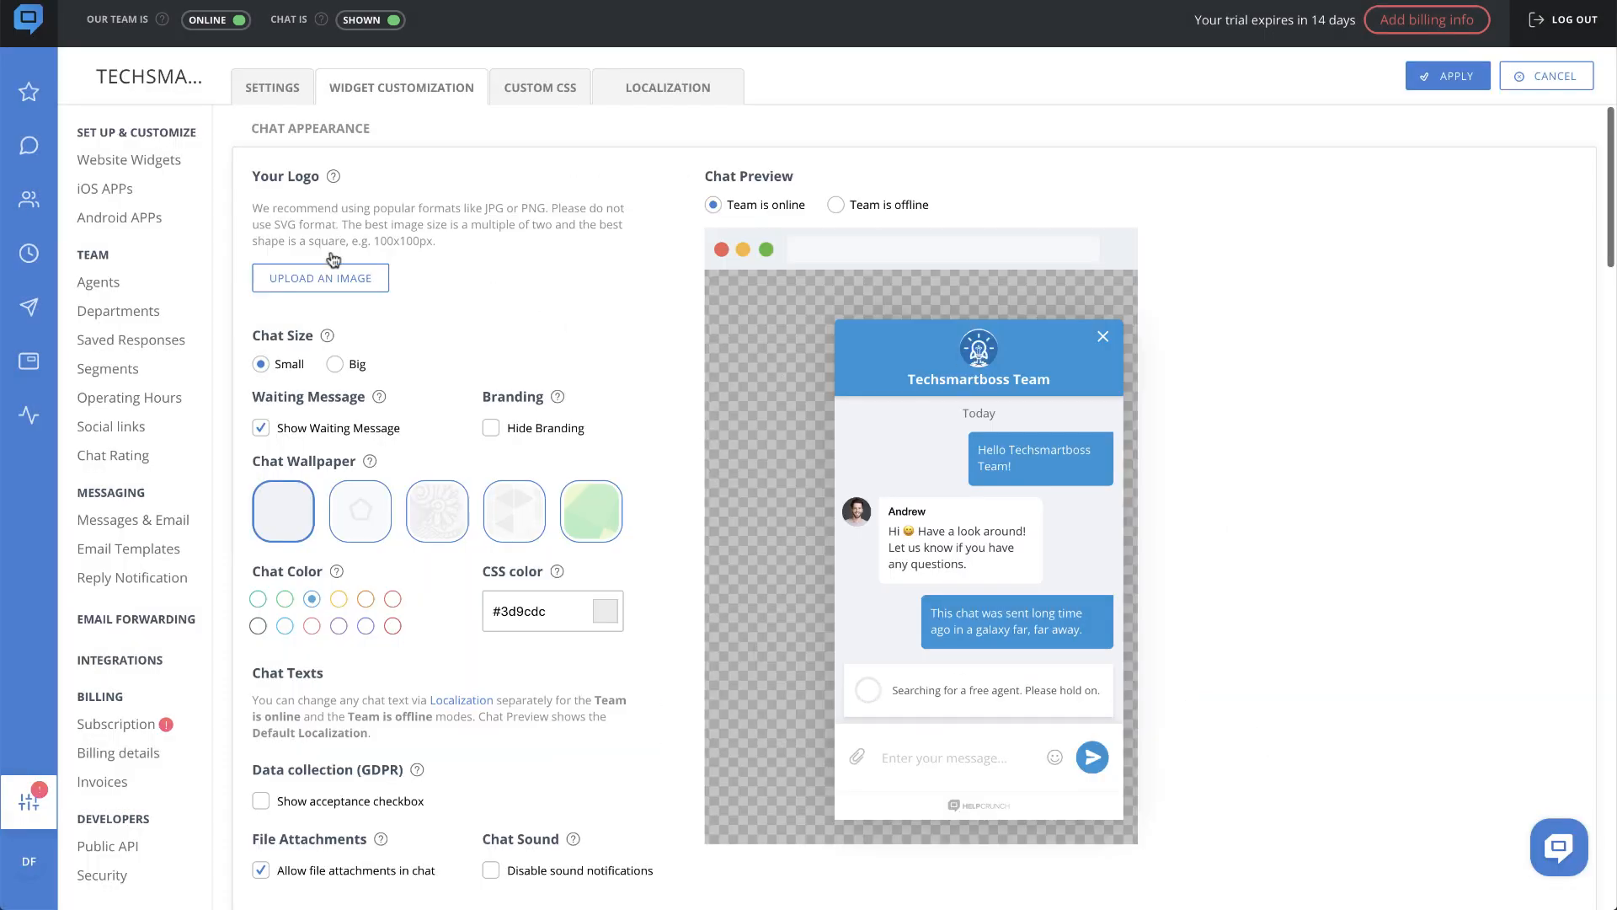
Try the big chat size and Hide Branding, keeping the small size and branding after the plan-limit notice.
{"action": "left_click", "coordinate": [339, 365]}
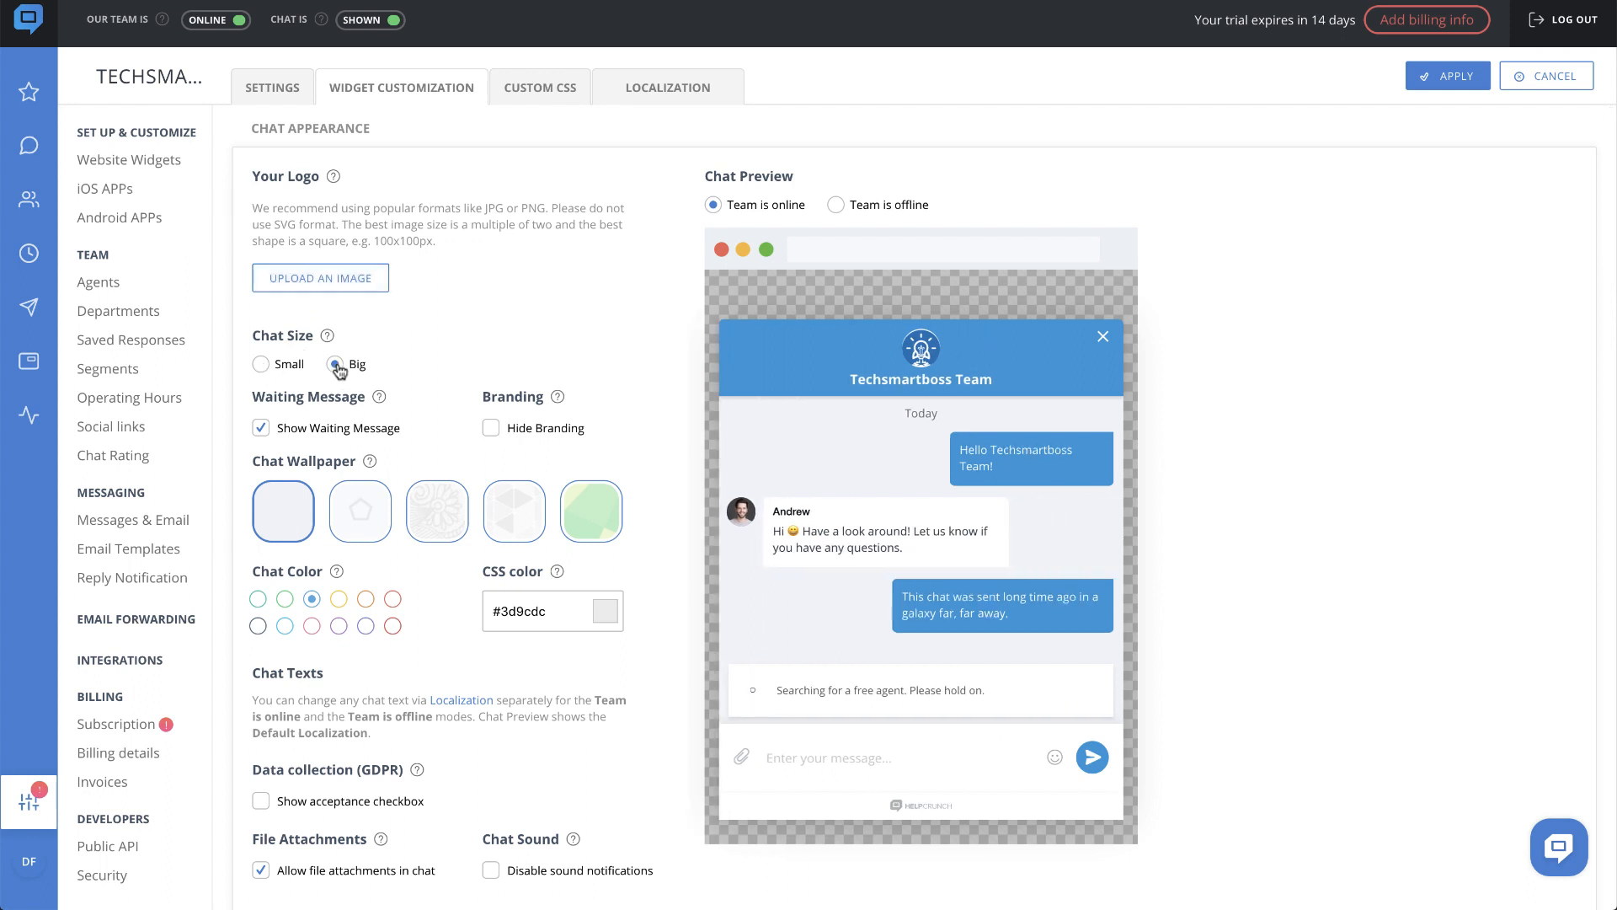
{"action": "left_click", "coordinate": [264, 364]}
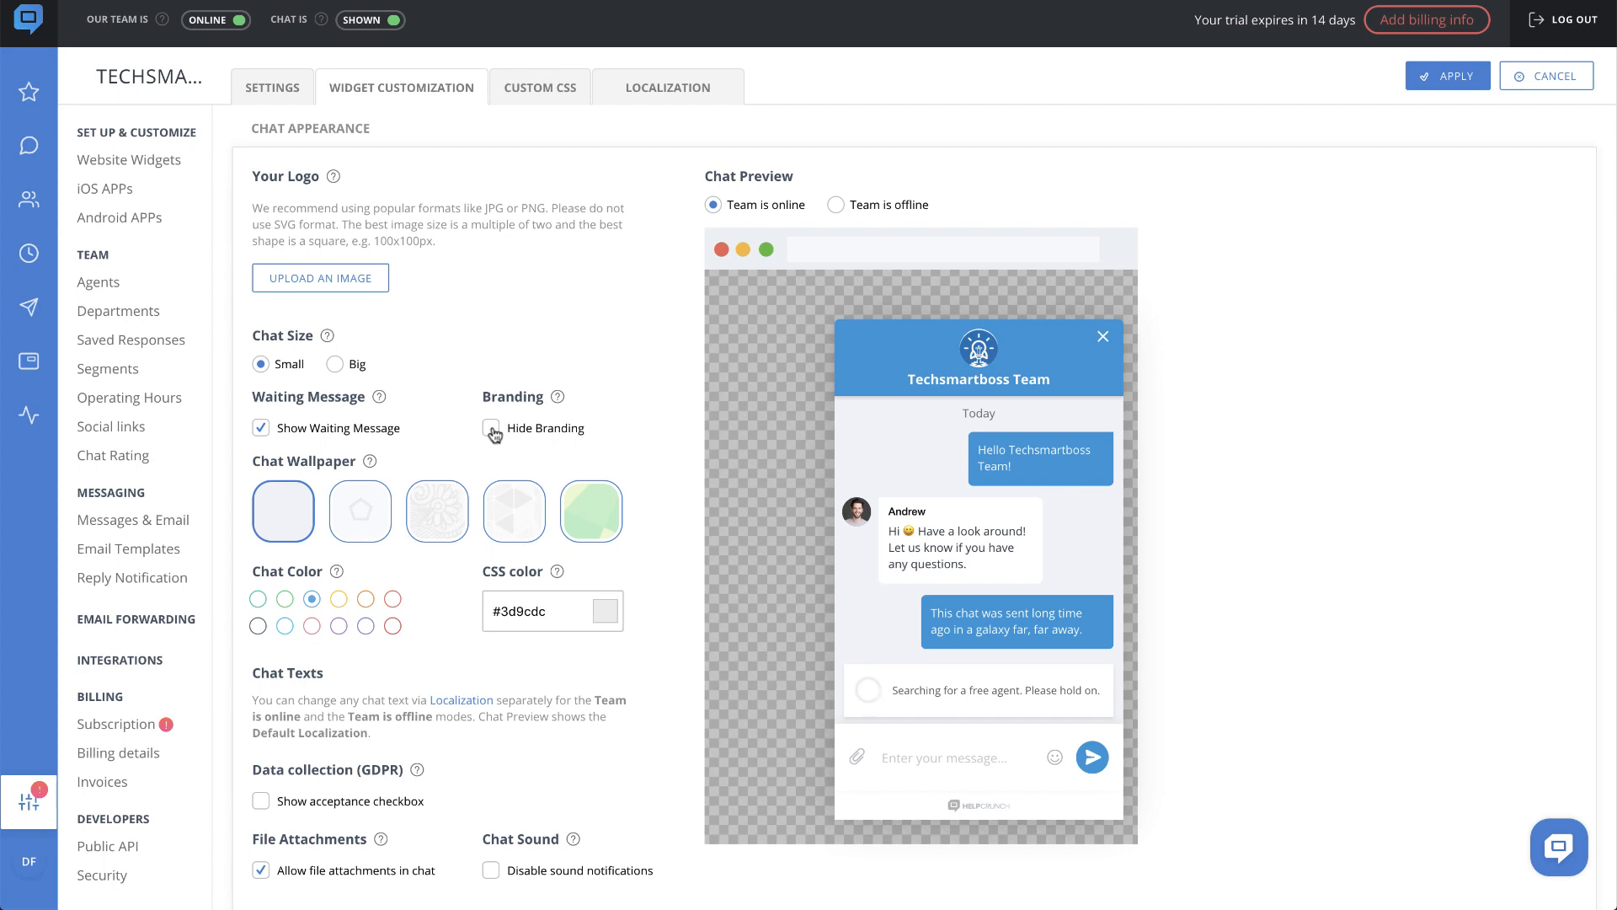
{"action": "left_click", "coordinate": [492, 431]}
{"action": "left_click", "coordinate": [594, 520]}
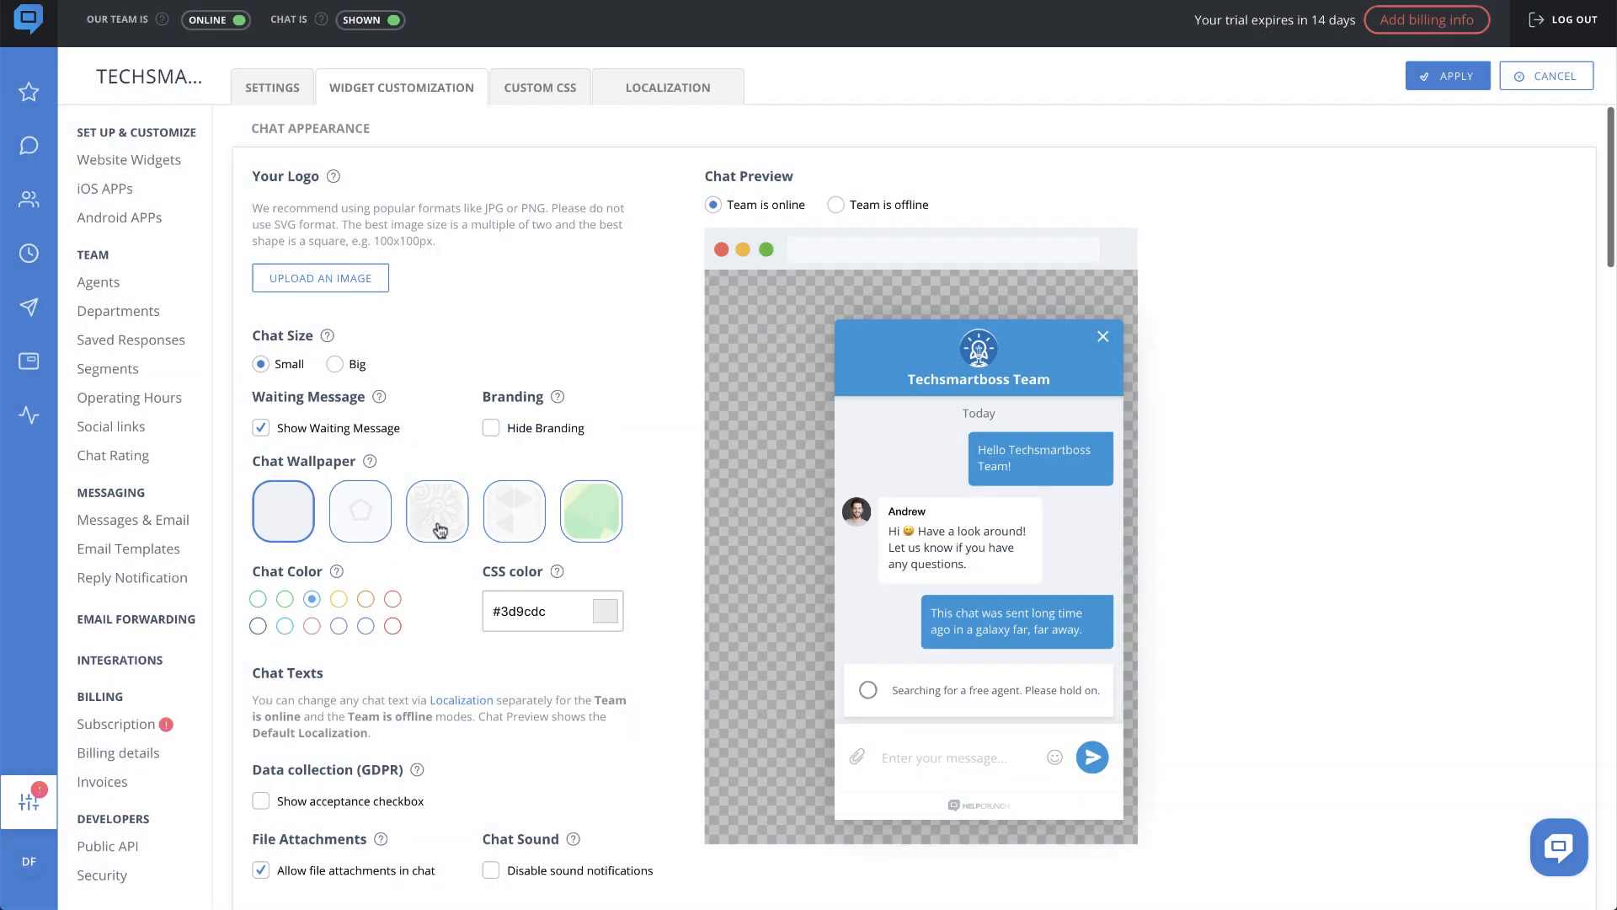
Give the chat the green geometric wallpaper and set its colour to #005fac.
{"action": "left_click", "coordinate": [359, 514]}
{"action": "left_click", "coordinate": [433, 530]}
{"action": "left_click", "coordinate": [513, 518]}
{"action": "left_click", "coordinate": [596, 522]}
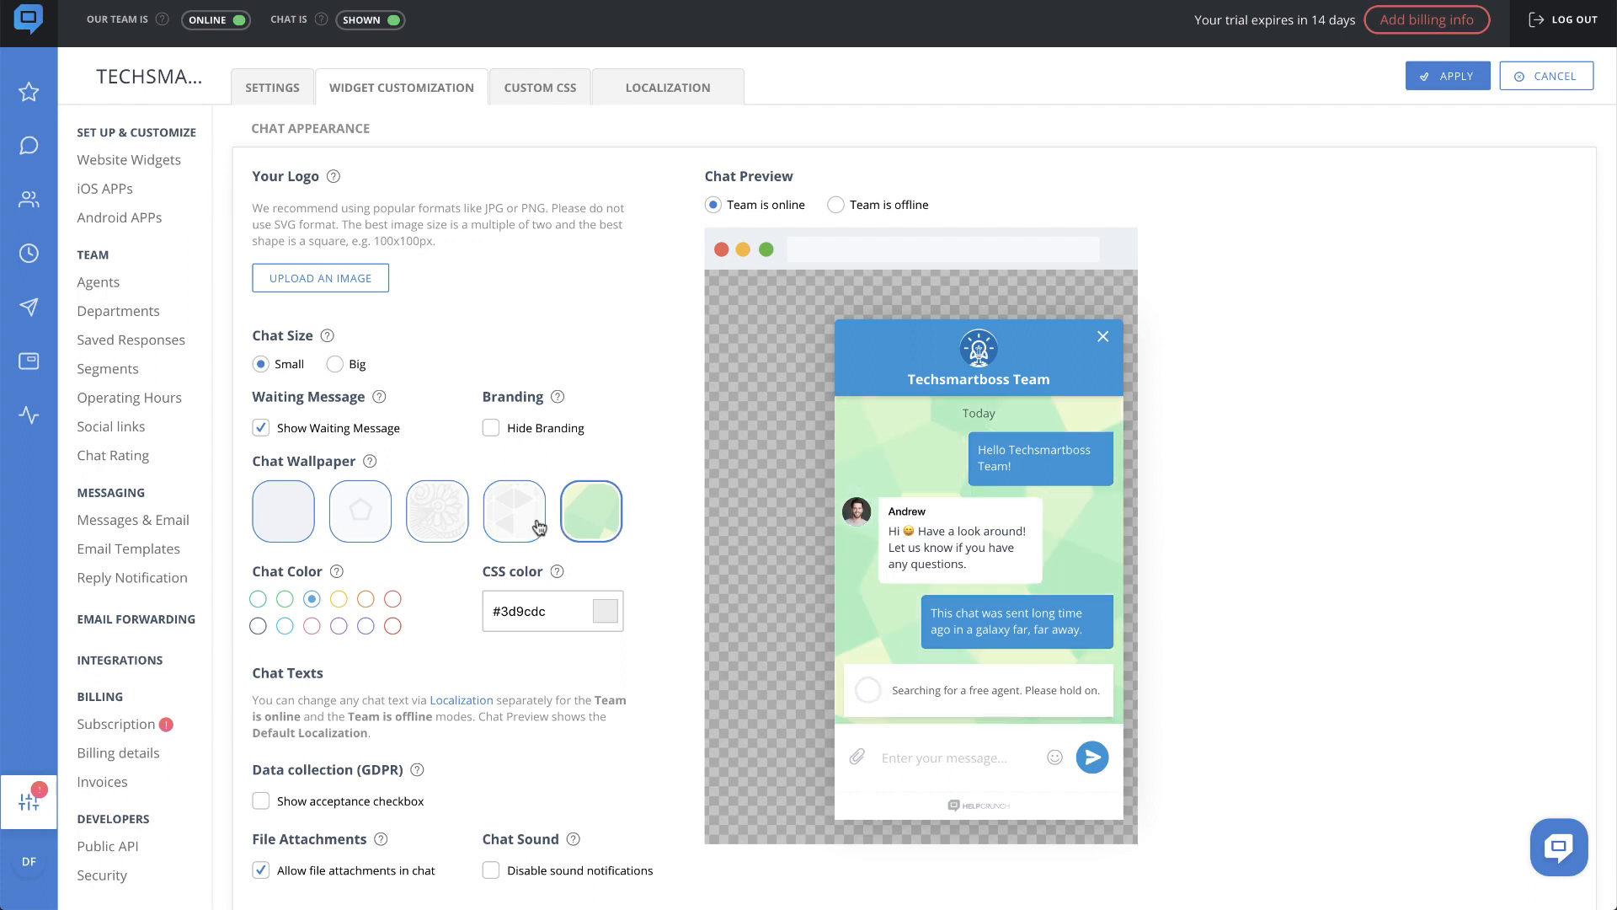
{"action": "scroll", "coordinate": [479, 551], "scroll_direction": "down", "scroll_amount": 3}
{"action": "scroll", "coordinate": [479, 552], "scroll_direction": "down", "scroll_amount": 1}
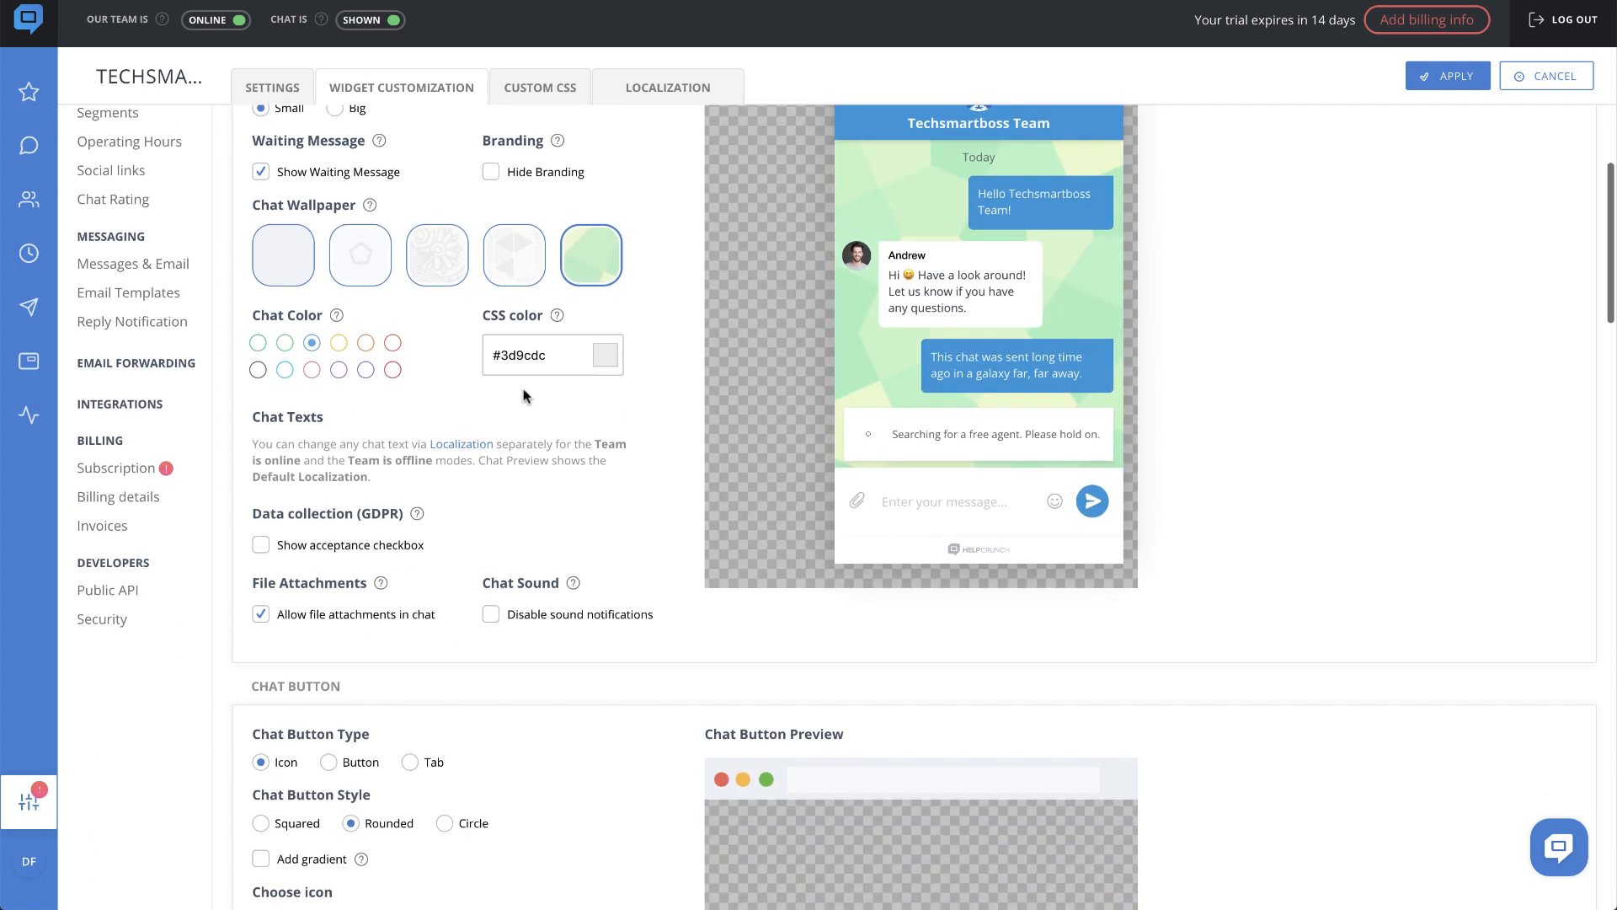
{"action": "double_click", "coordinate": [519, 355]}
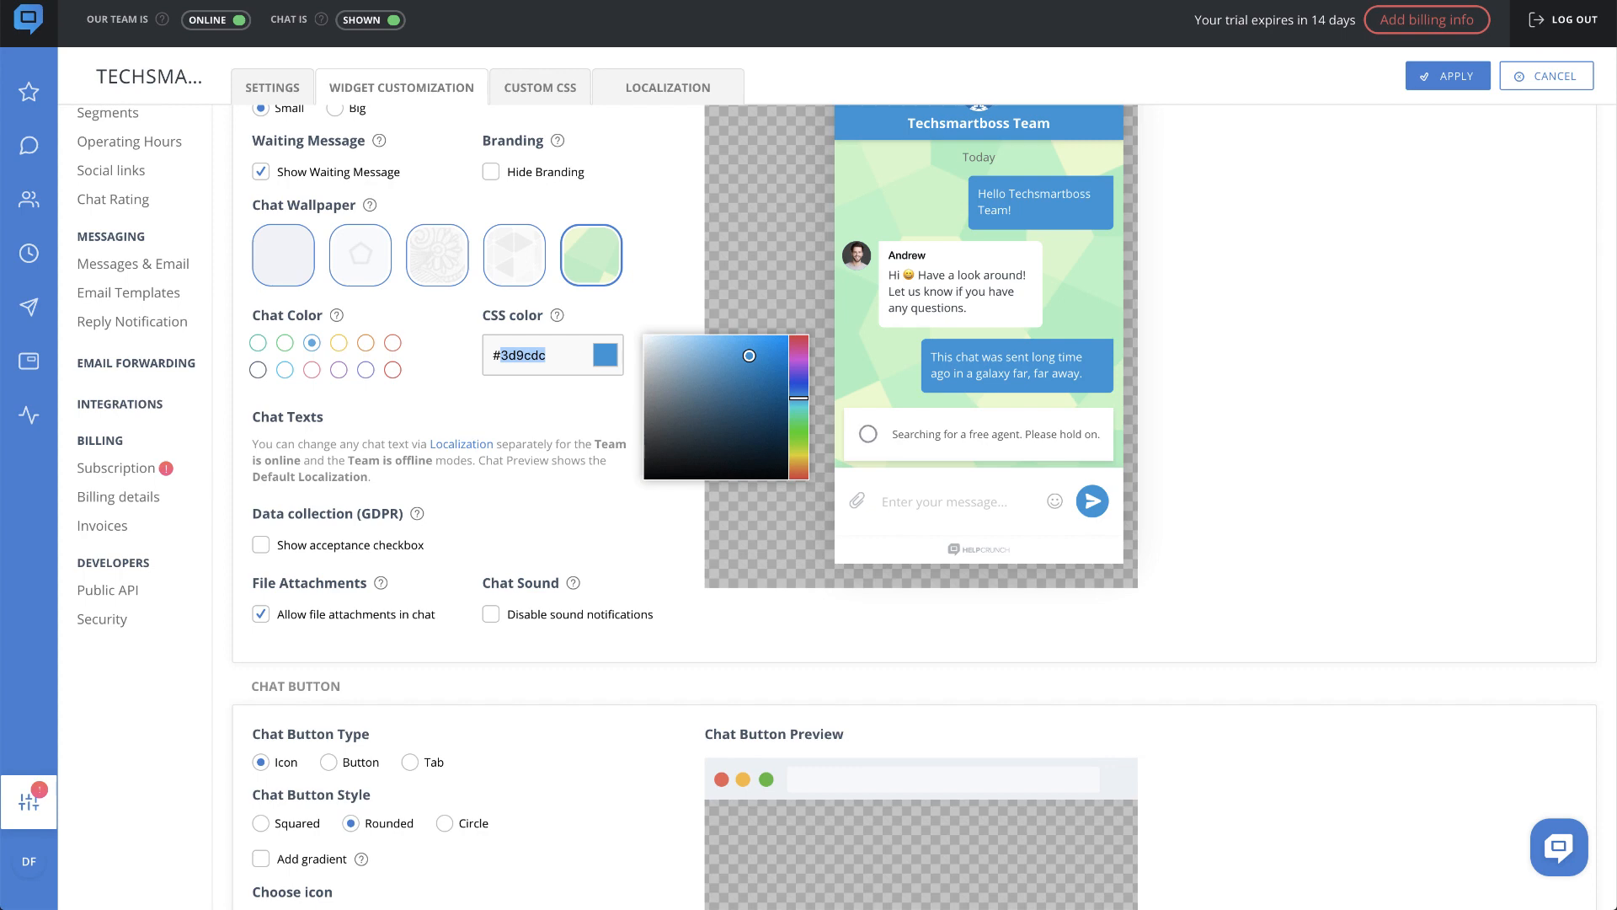
{"action": "type", "text": "005fac"}
{"action": "left_click", "coordinate": [463, 390]}
{"action": "scroll", "coordinate": [463, 390], "scroll_direction": "up", "scroll_amount": 1}
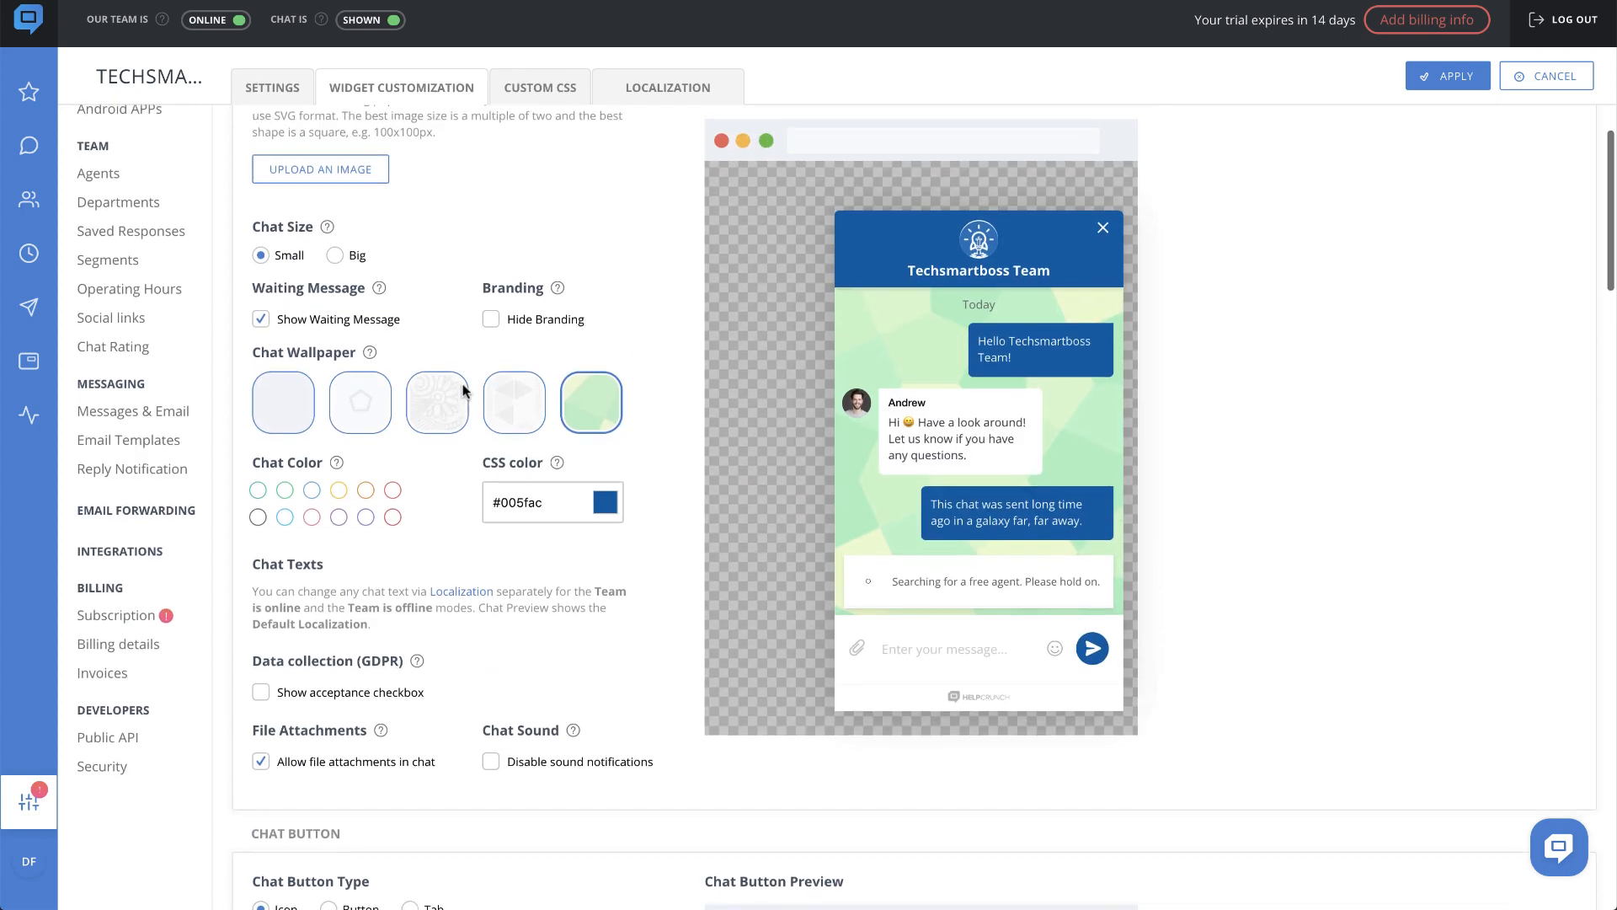
{"action": "scroll", "coordinate": [462, 391], "scroll_direction": "down", "scroll_amount": 2}
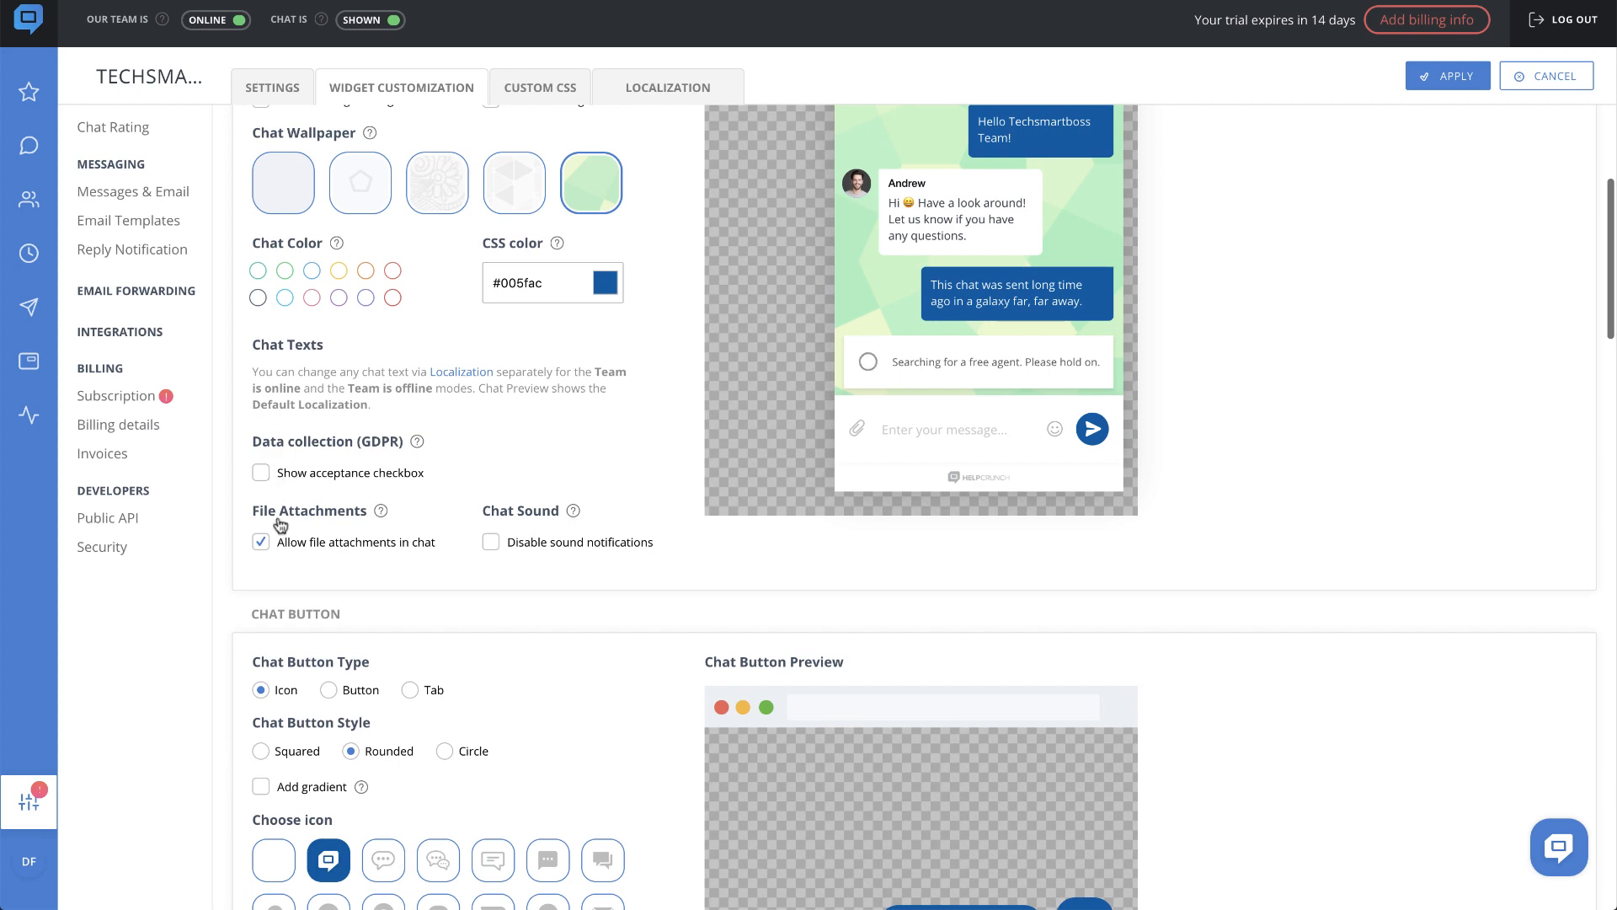
{"action": "scroll", "coordinate": [365, 560], "scroll_direction": "down", "scroll_amount": 3}
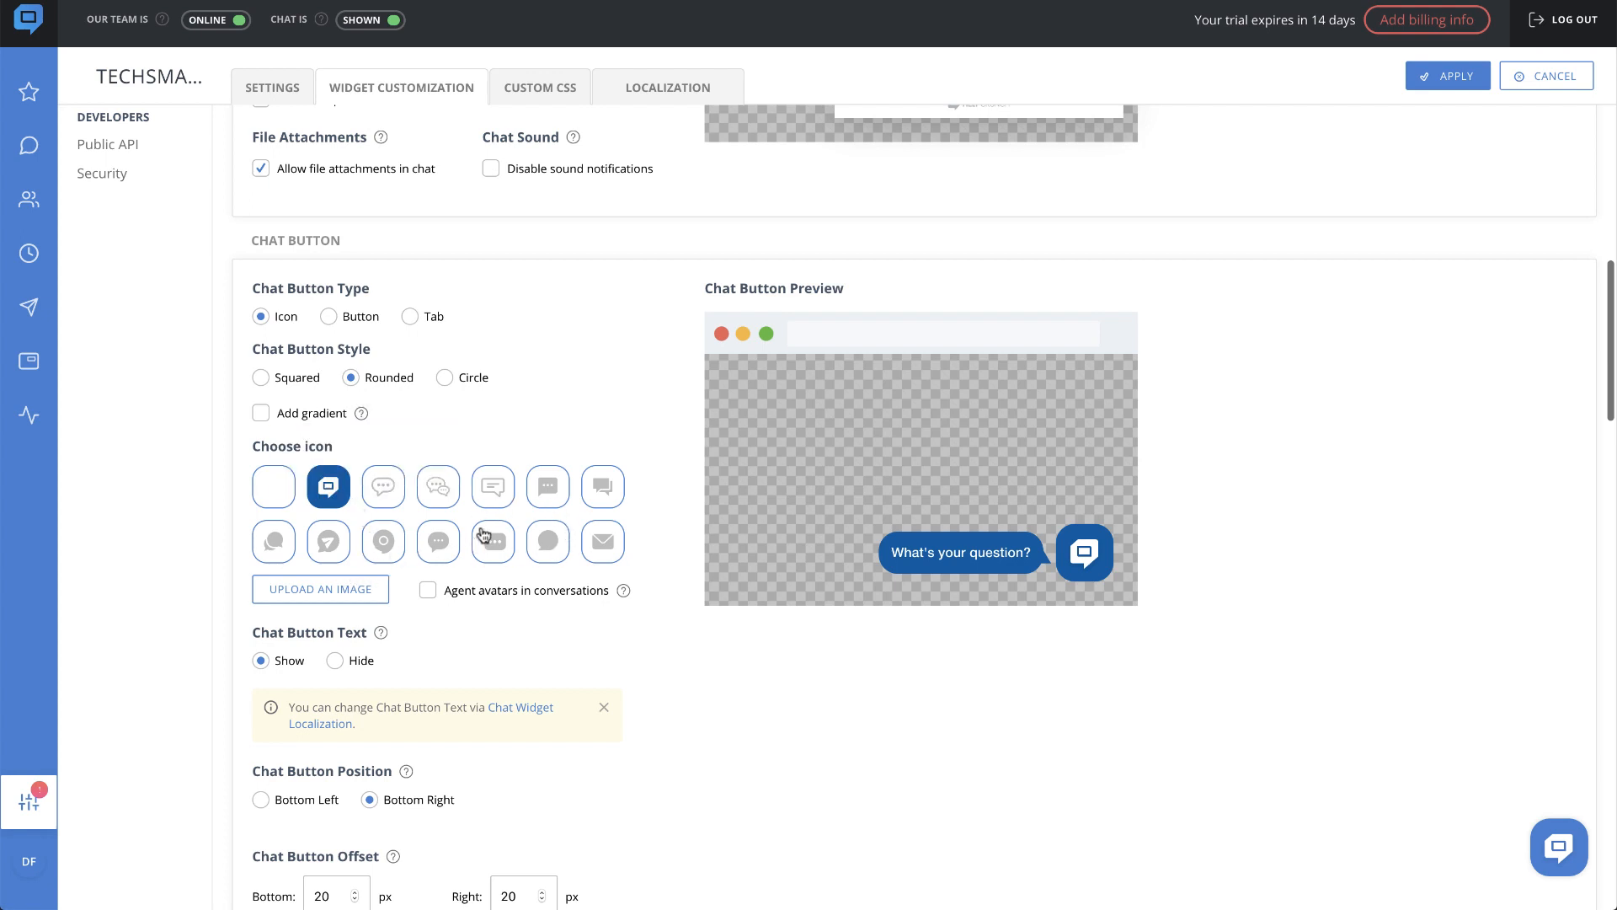
Use the two-bubble chat button icon, show agent avatars, and apply the widget customization.
{"action": "left_click", "coordinate": [438, 487]}
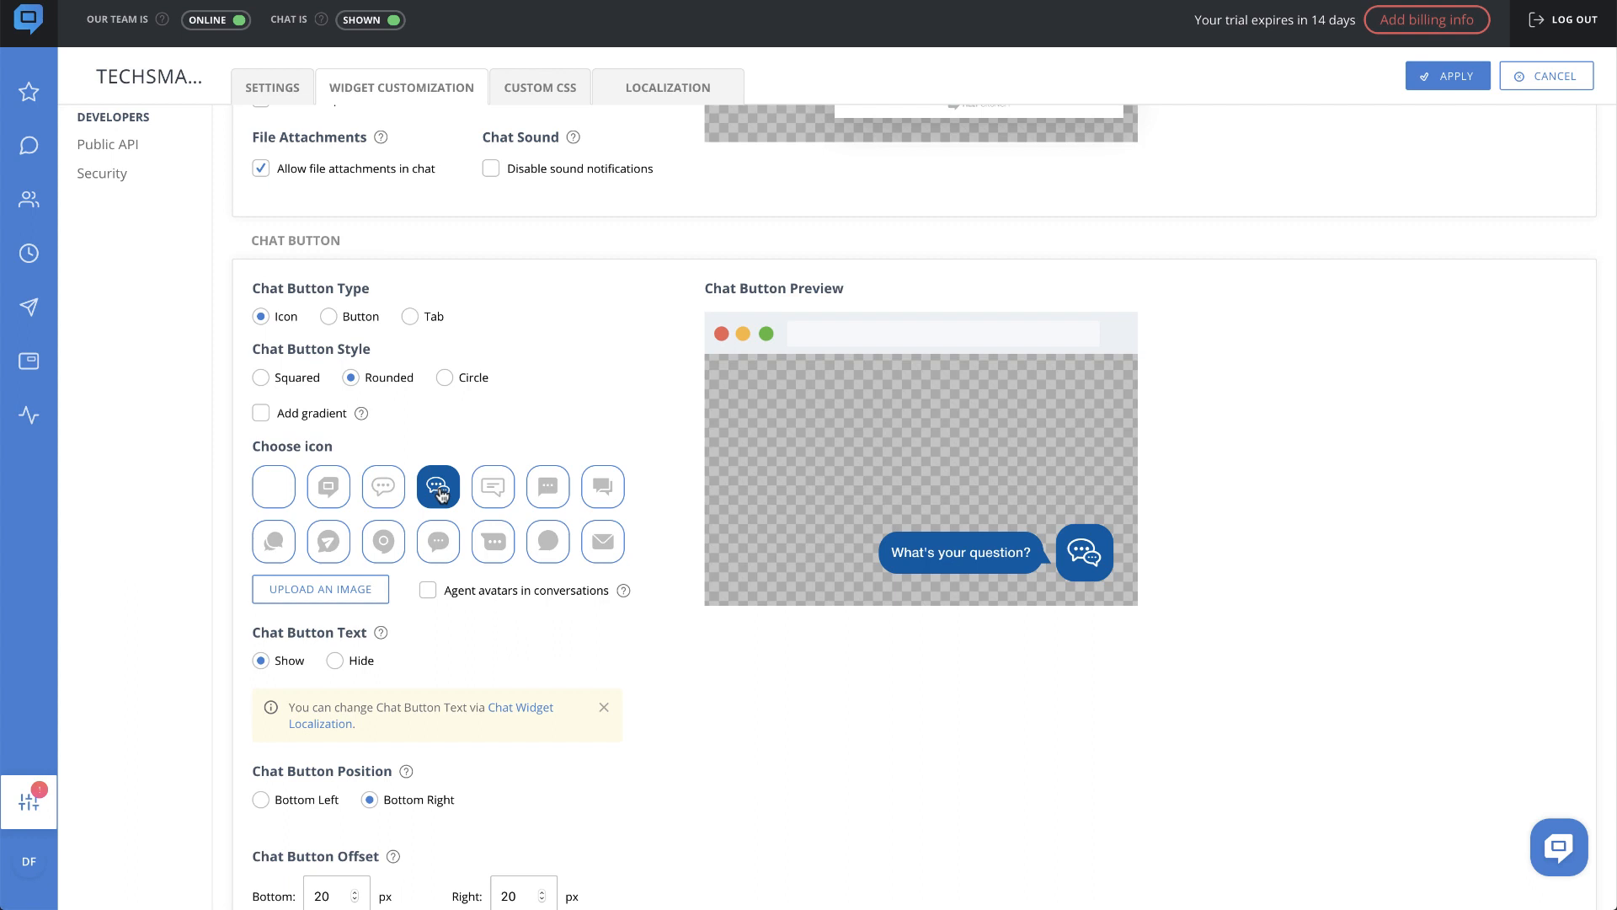
{"action": "scroll", "coordinate": [456, 620], "scroll_direction": "down", "scroll_amount": 1}
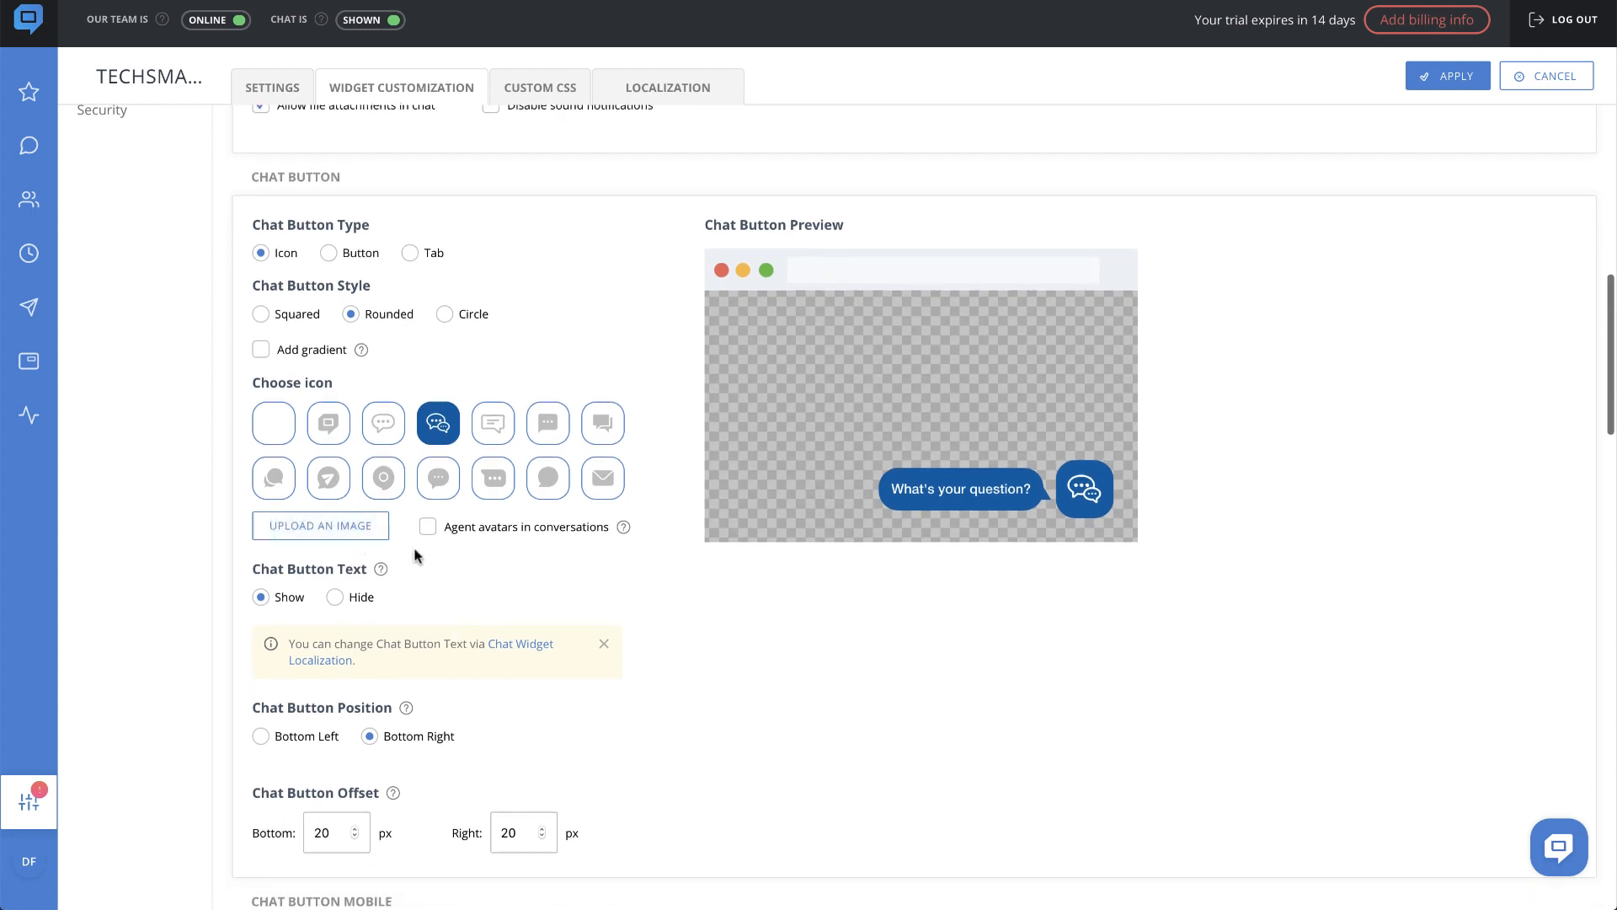
{"action": "scroll", "coordinate": [416, 555], "scroll_direction": "down", "scroll_amount": 1}
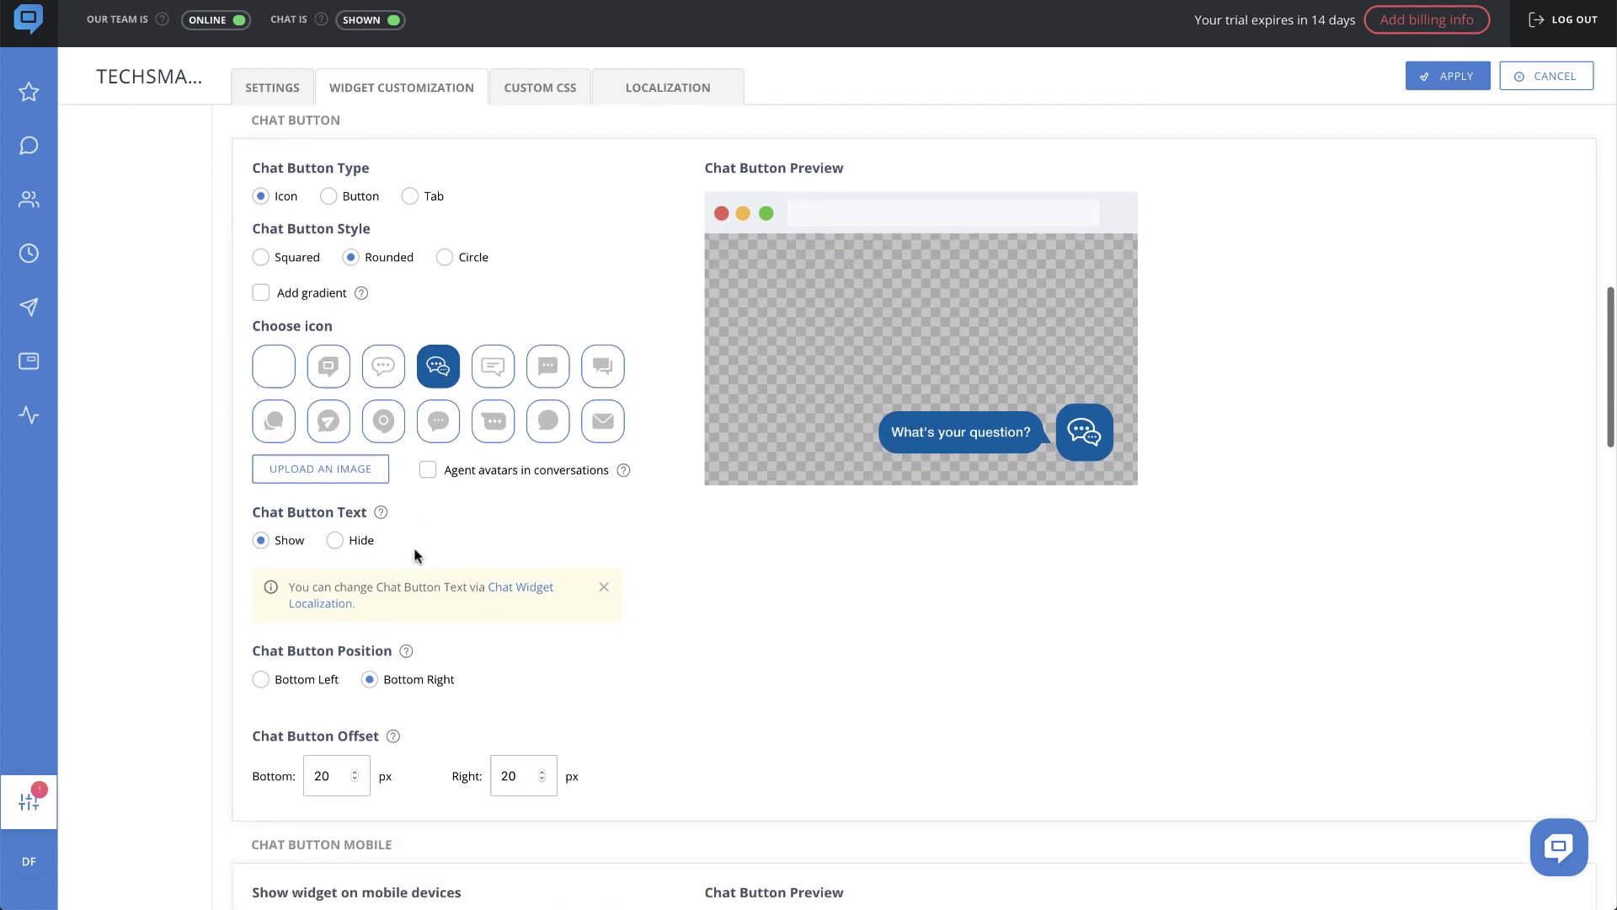
{"action": "left_click", "coordinate": [428, 471]}
{"action": "scroll", "coordinate": [518, 568], "scroll_direction": "down", "scroll_amount": 4}
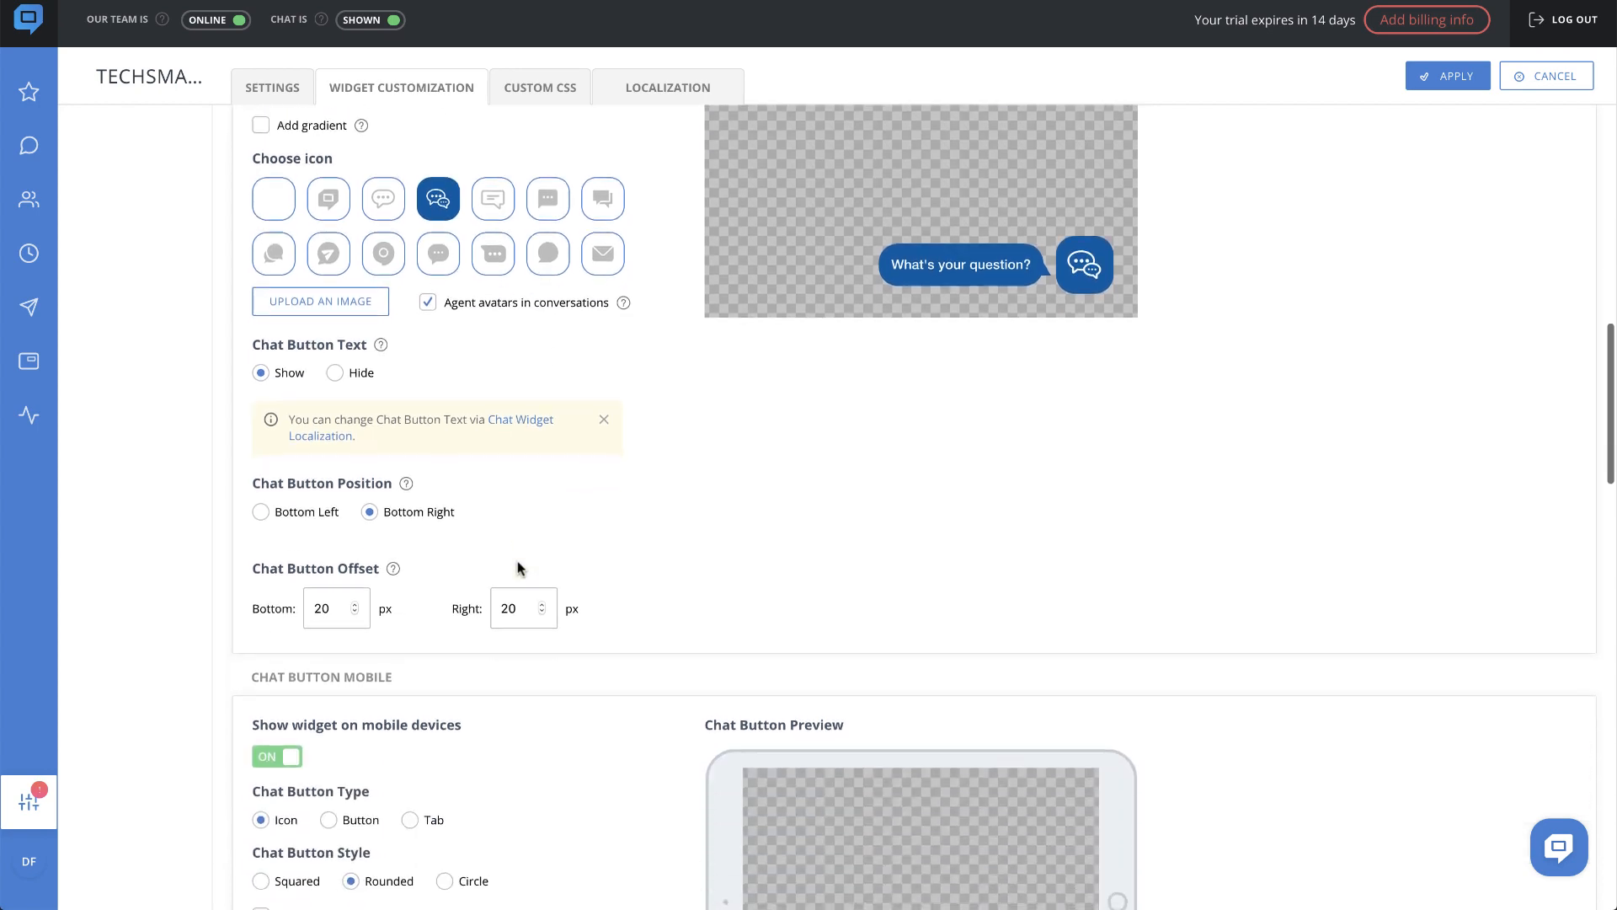
{"action": "scroll", "coordinate": [518, 569], "scroll_direction": "down", "scroll_amount": 4}
{"action": "scroll", "coordinate": [519, 569], "scroll_direction": "down", "scroll_amount": 3}
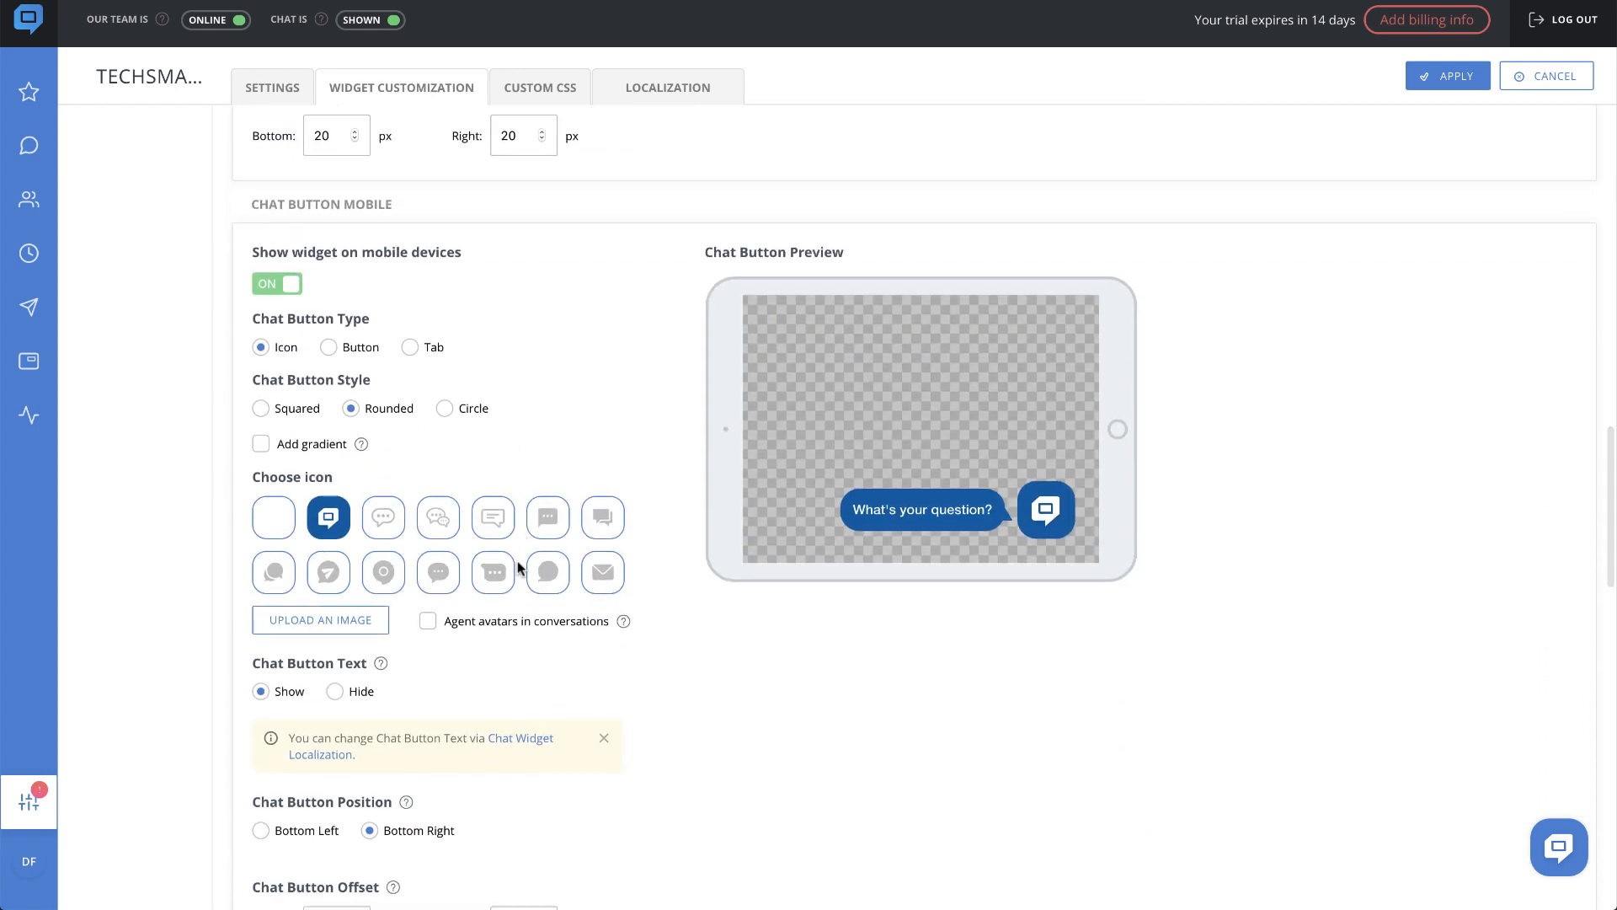
{"action": "scroll", "coordinate": [518, 570], "scroll_direction": "down", "scroll_amount": 3}
{"action": "scroll", "coordinate": [518, 569], "scroll_direction": "down", "scroll_amount": 3}
{"action": "scroll", "coordinate": [518, 569], "scroll_direction": "down", "scroll_amount": 2}
{"action": "scroll", "coordinate": [518, 569], "scroll_direction": "down", "scroll_amount": 3}
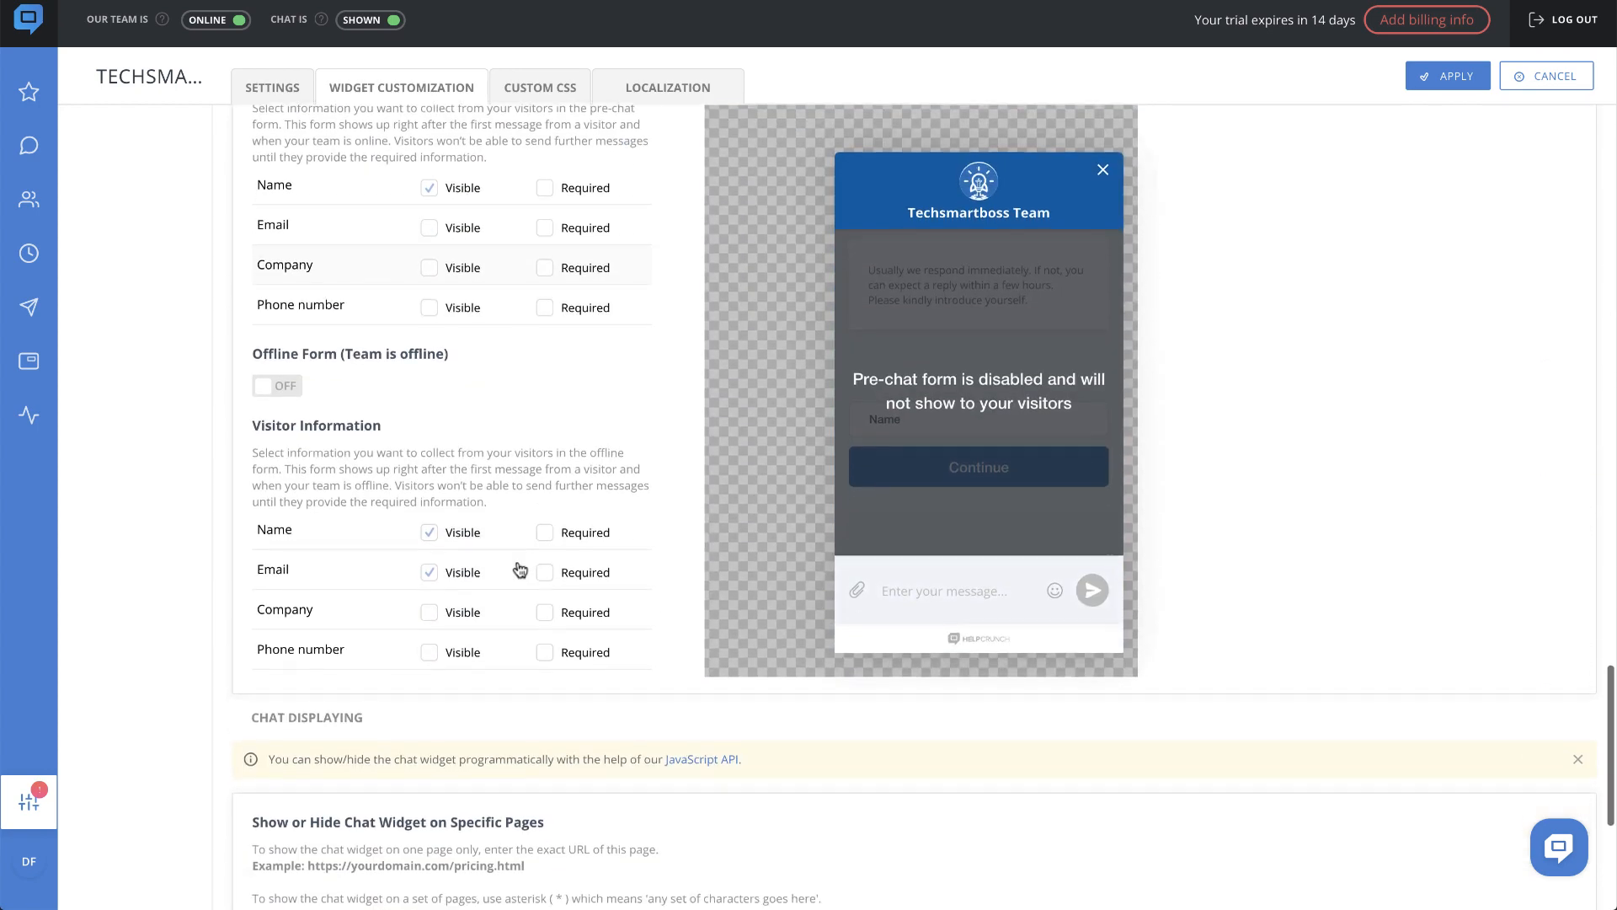
{"action": "scroll", "coordinate": [518, 569], "scroll_direction": "down", "scroll_amount": 3}
{"action": "scroll", "coordinate": [519, 562], "scroll_direction": "up", "scroll_amount": 15}
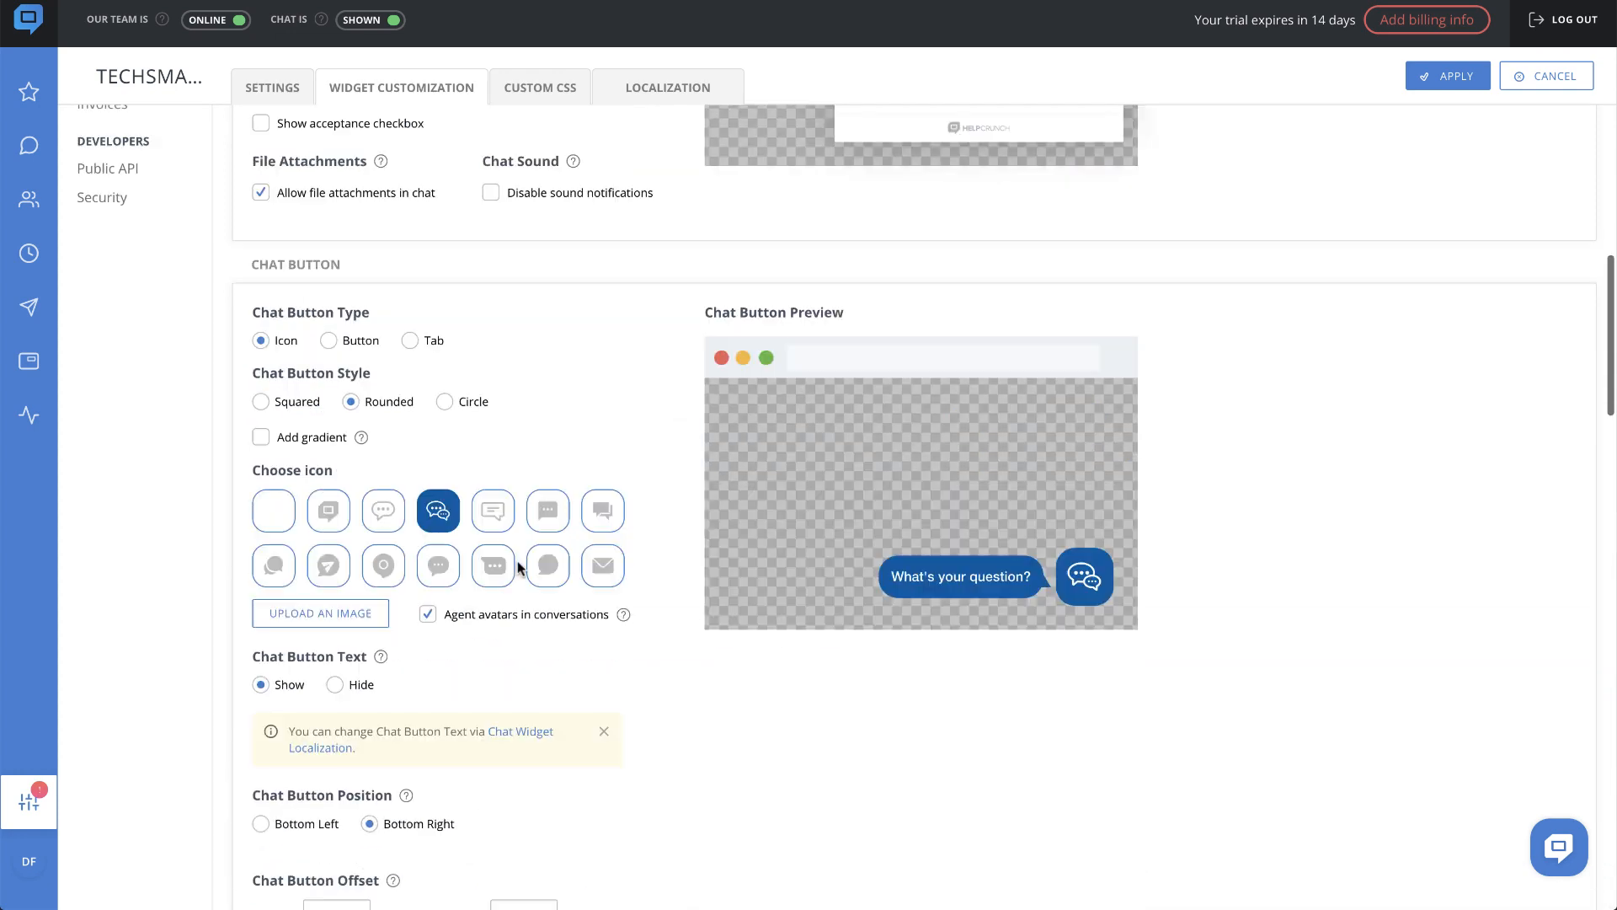
{"action": "left_click", "coordinate": [1465, 76]}
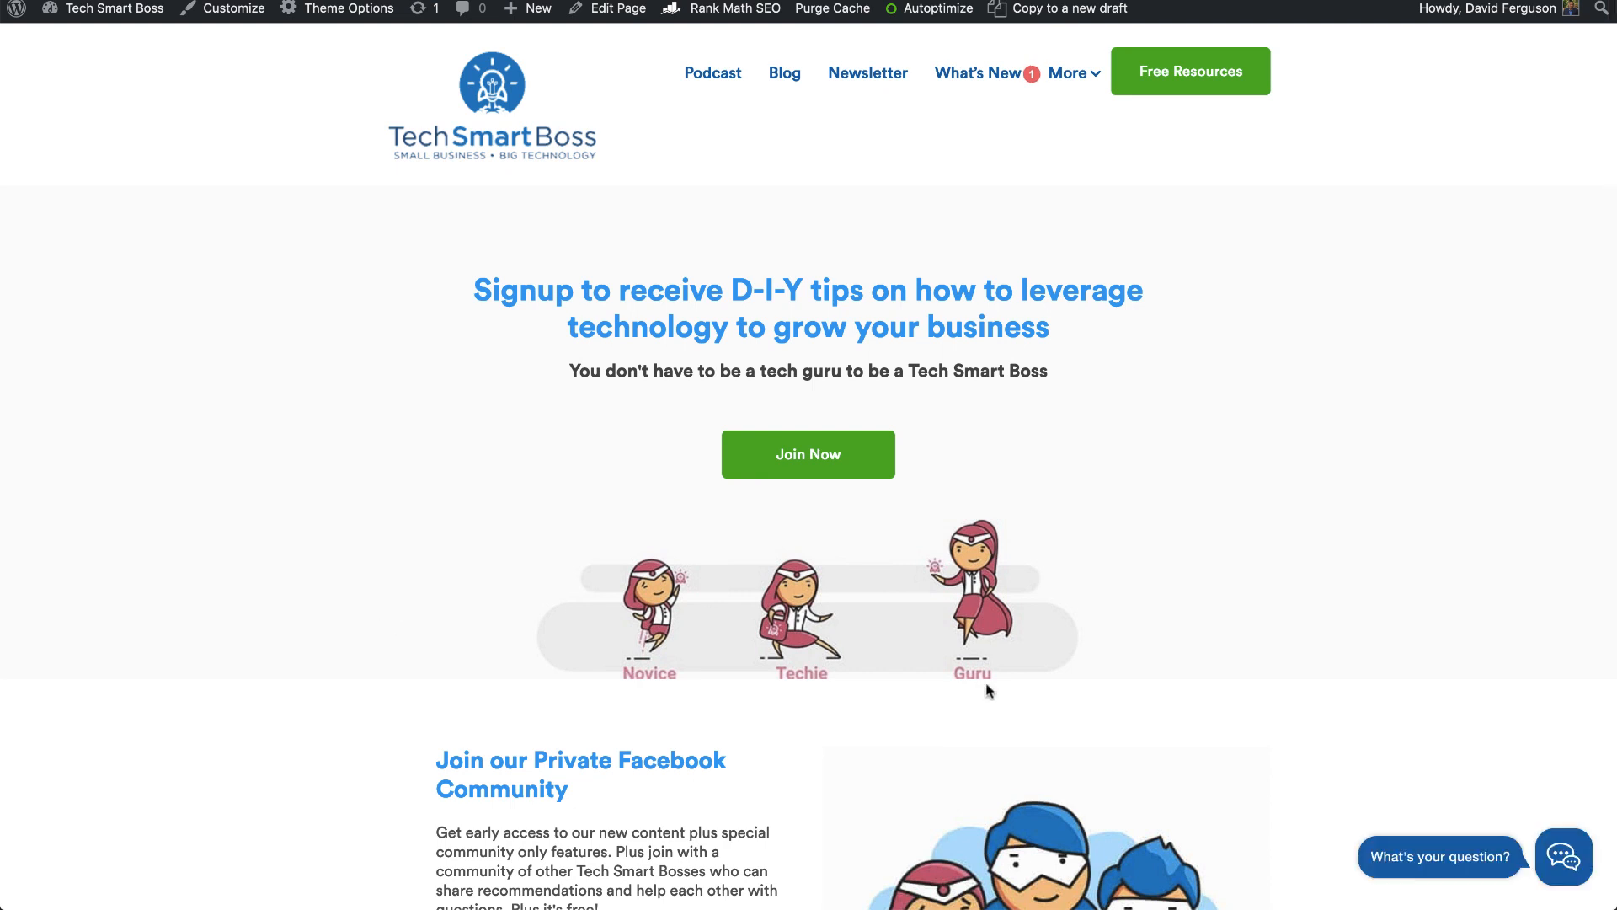
Preview the restyled chat widget on the homepage, then go to My Chats in HelpCrunch.
{"action": "left_click", "coordinate": [1573, 862]}
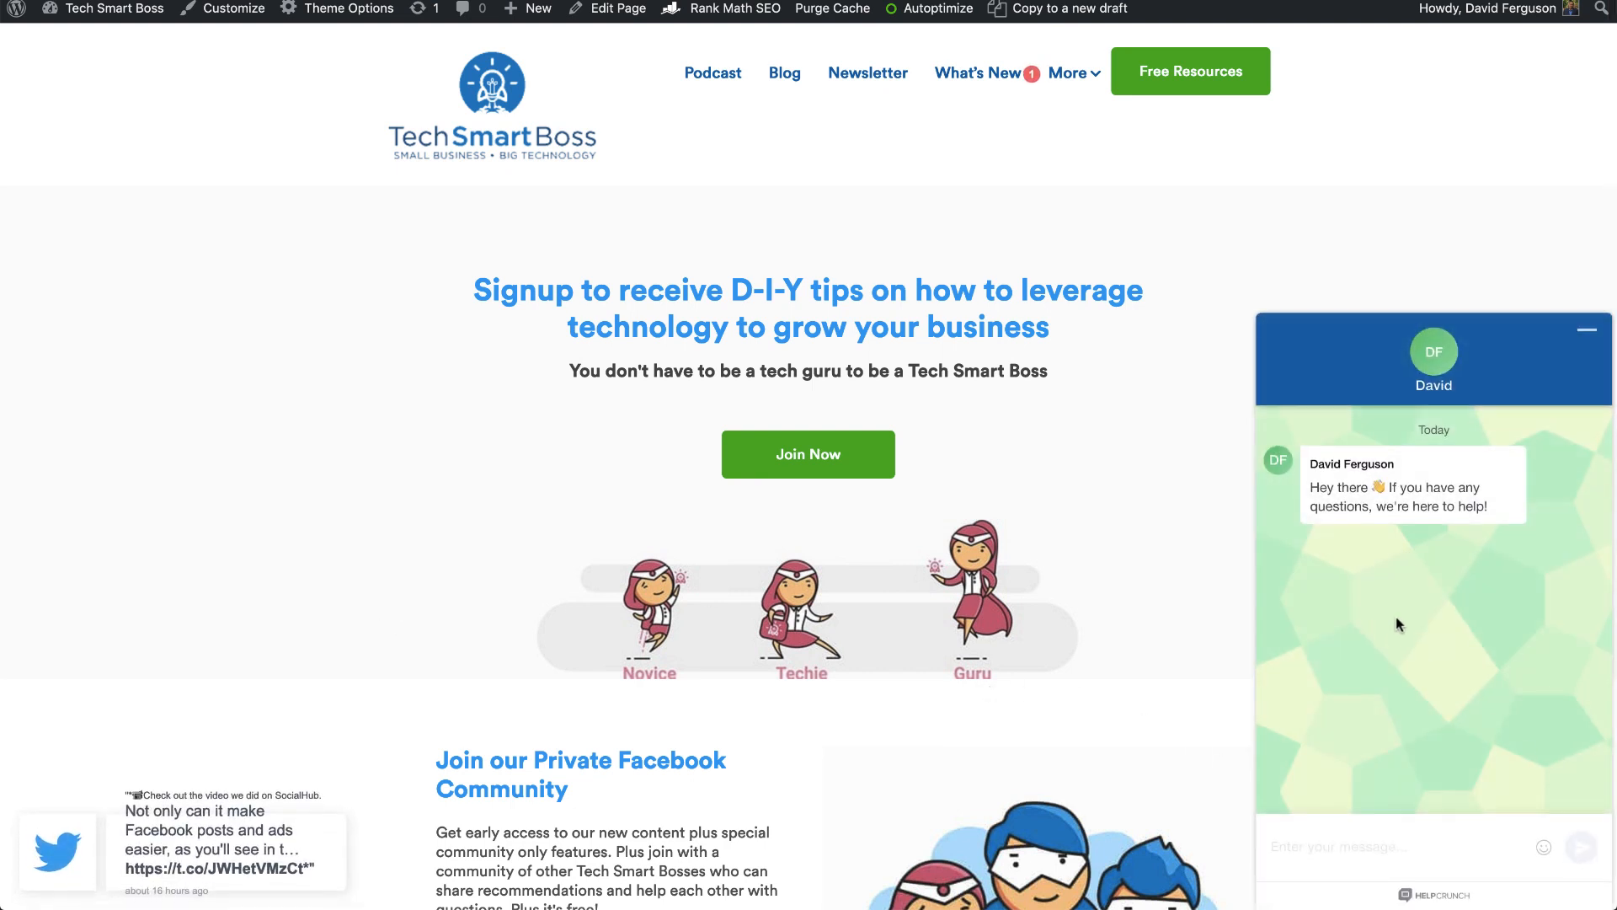
{"action": "left_click", "coordinate": [1591, 337]}
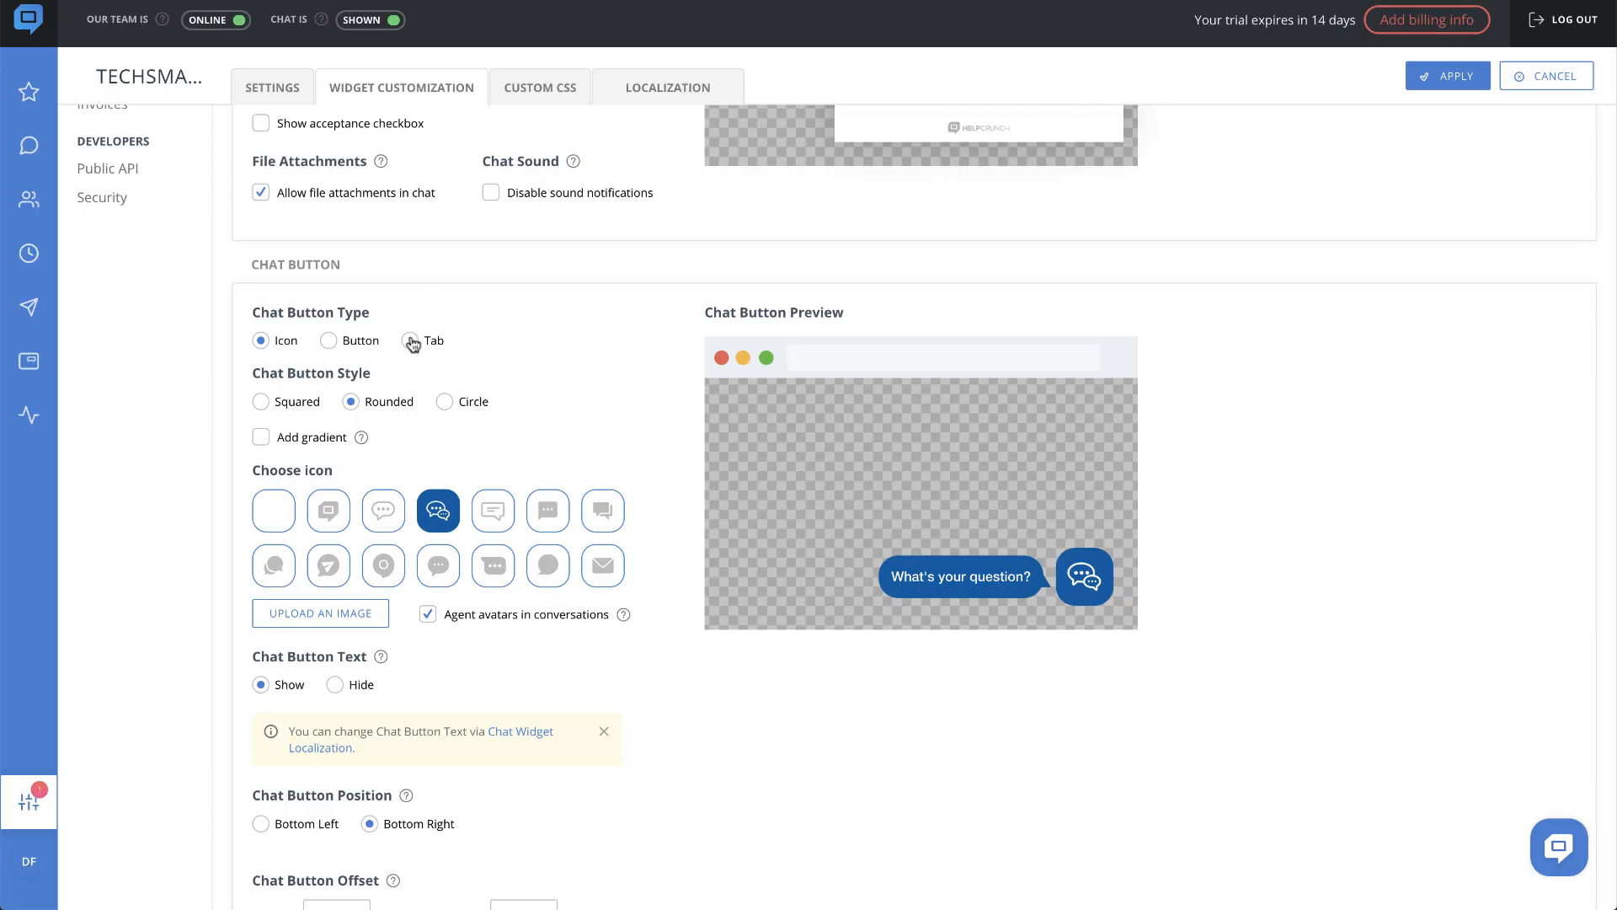
{"action": "scroll", "coordinate": [413, 344], "scroll_direction": "up", "scroll_amount": 10}
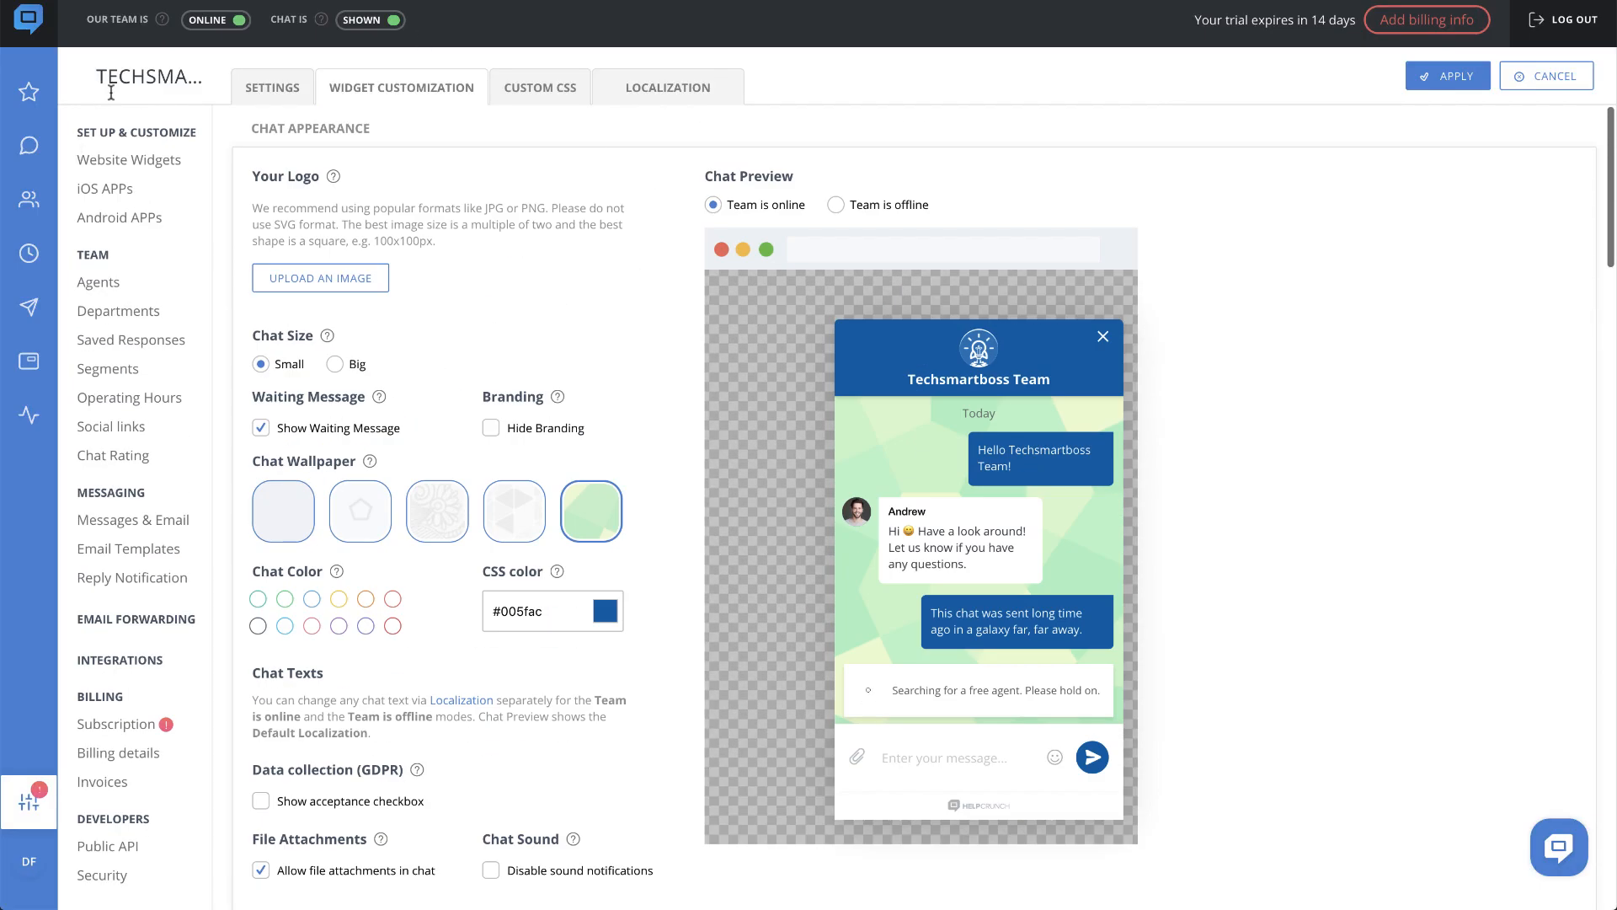
{"action": "left_click", "coordinate": [31, 91]}
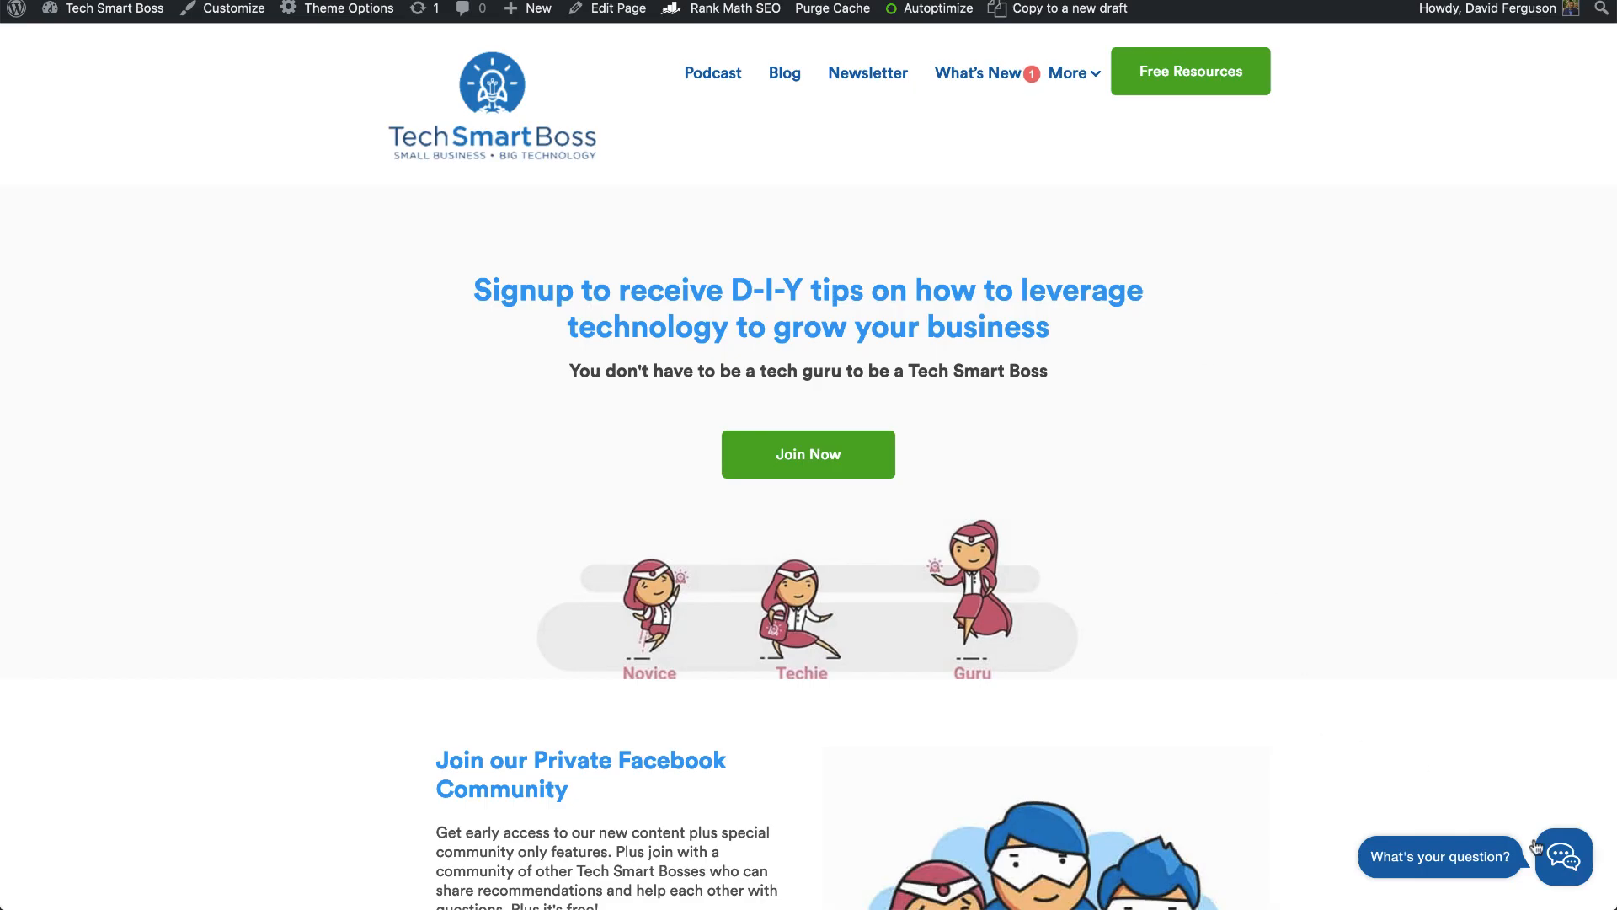
Send 'Hi David, this is David' from the site's chat widget to the team.
{"action": "left_click", "coordinate": [1564, 858]}
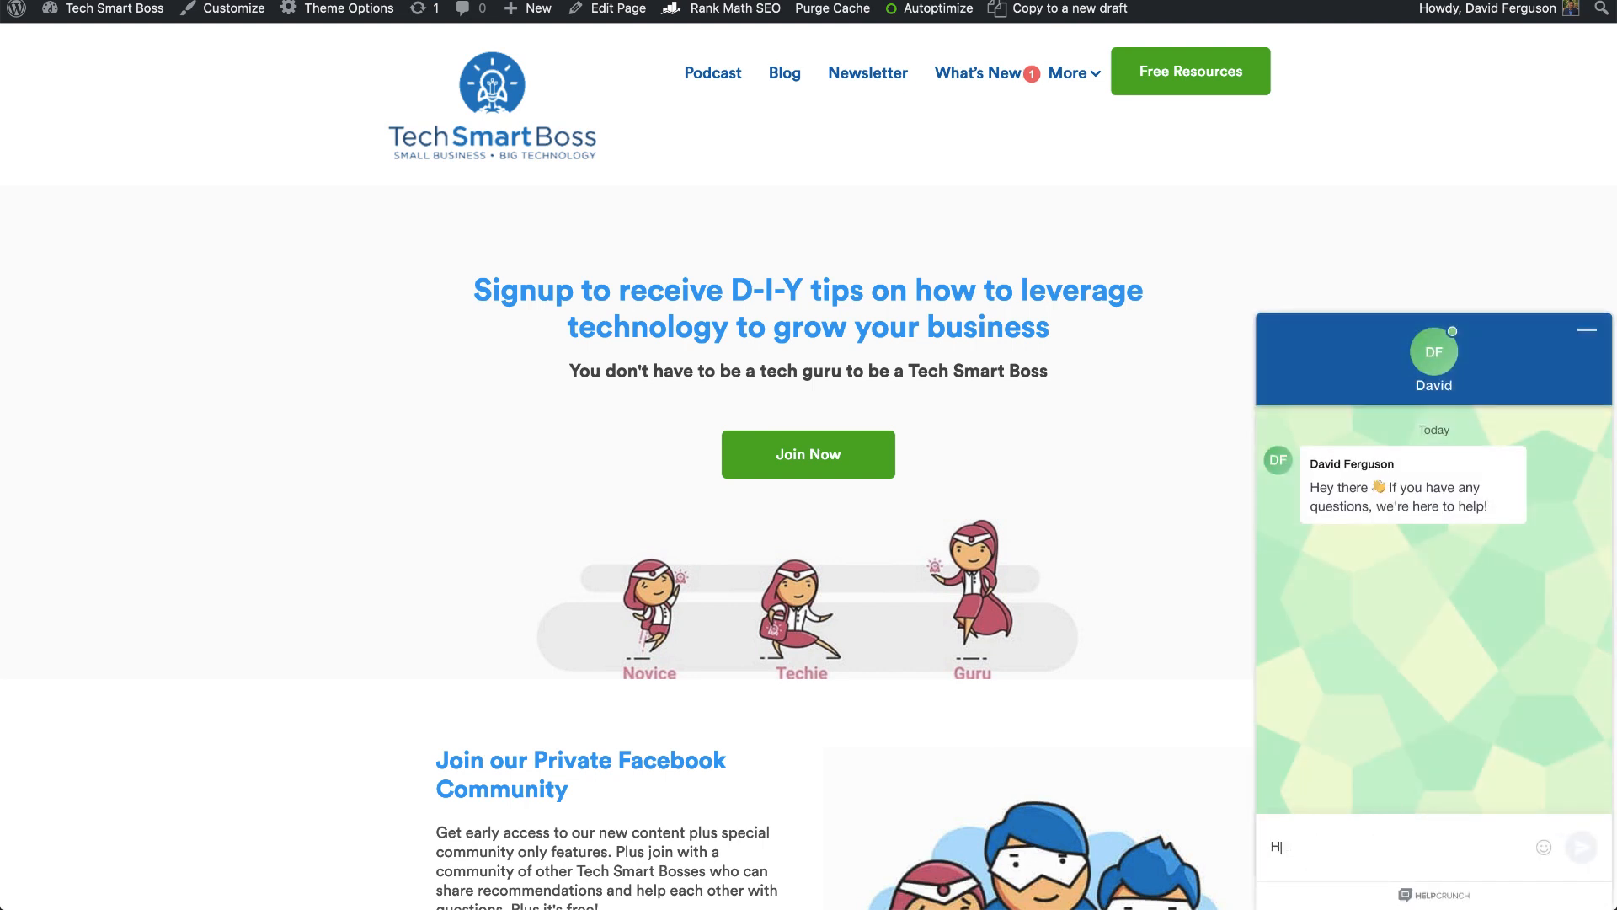
{"action": "type", "text": "i Davud"}
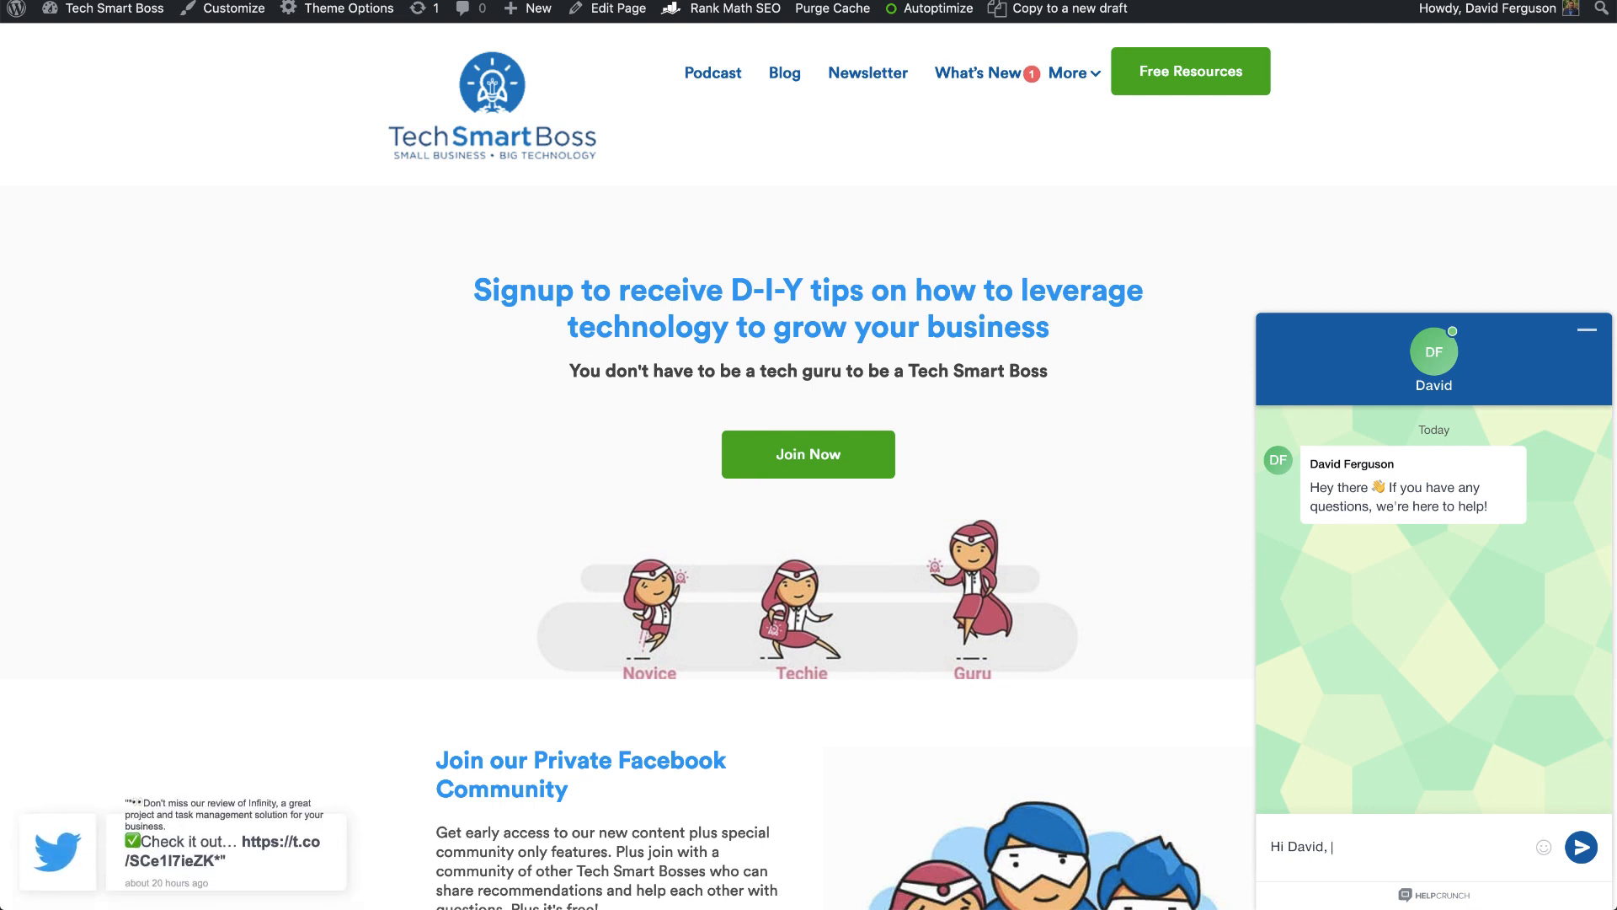
{"action": "type", "text": "s David"}
{"action": "left_click", "coordinate": [1581, 847]}
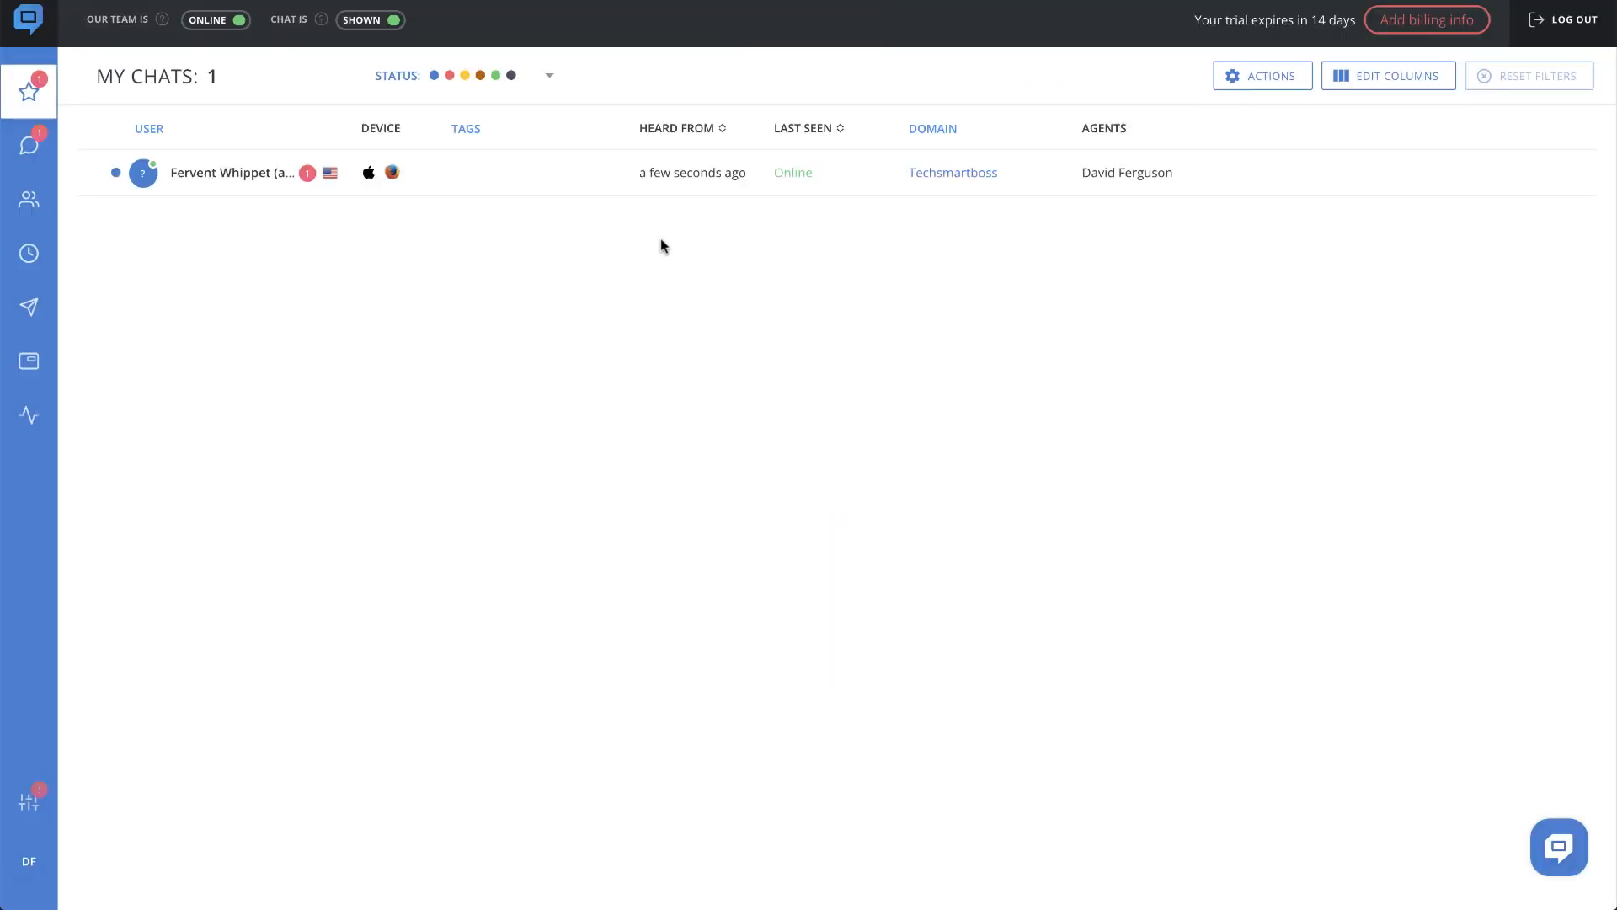
Send Fervent Whippet the reply "I'm crazy, because I'm talking to myself" and check it on the site widget.
{"action": "mouse_move", "coordinate": [222, 174]}
{"action": "left_click", "coordinate": [221, 173]}
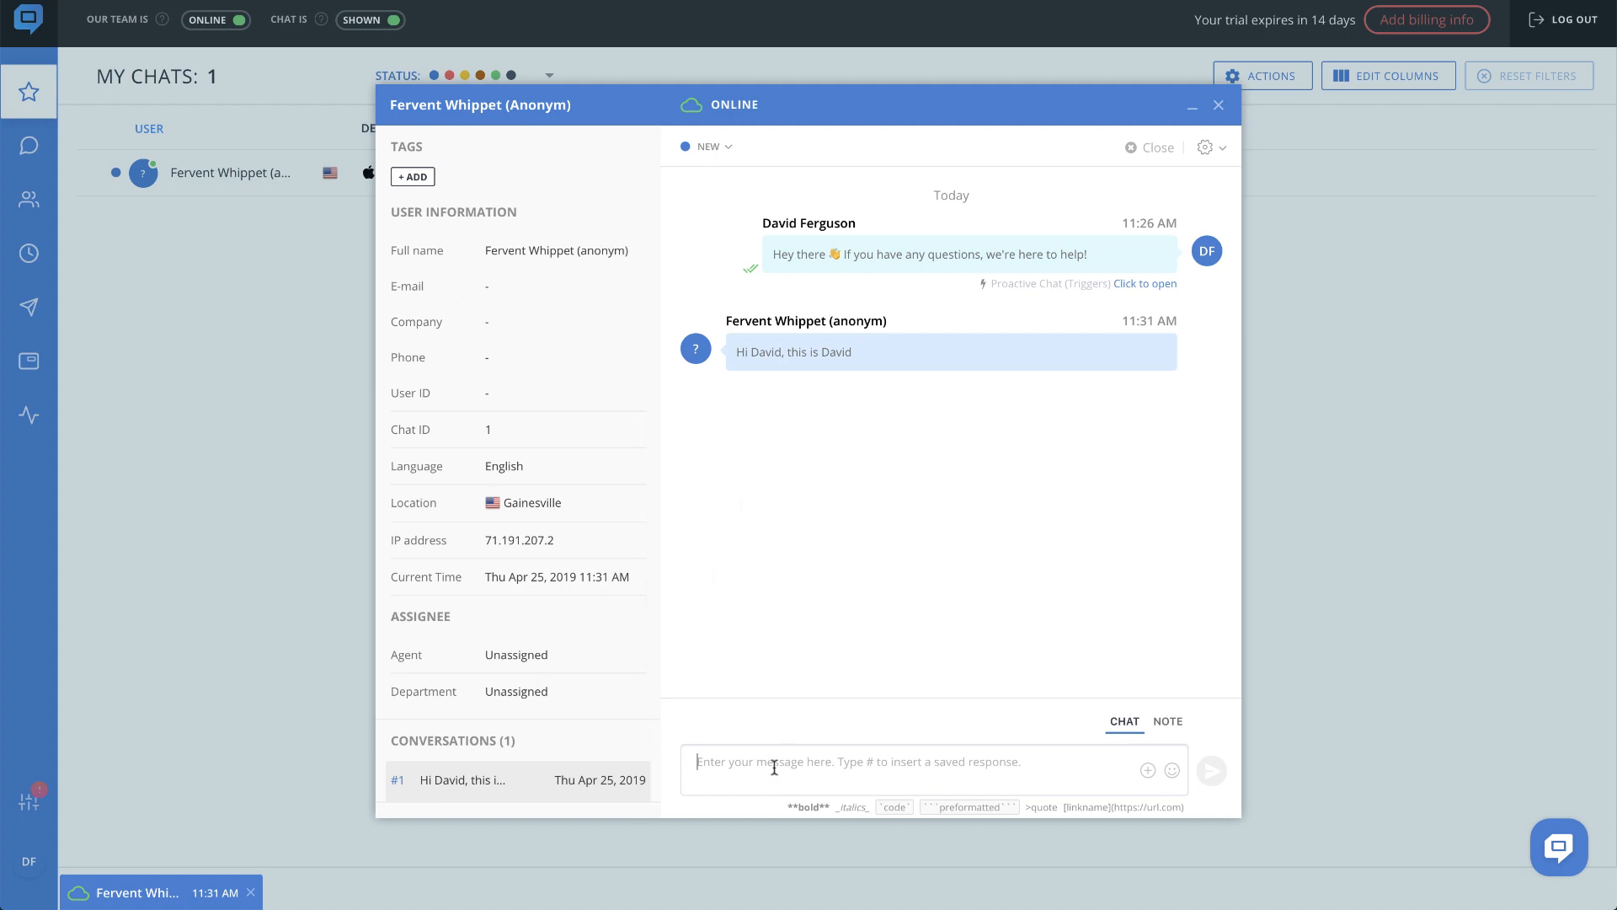
{"action": "type", "text": "h"}
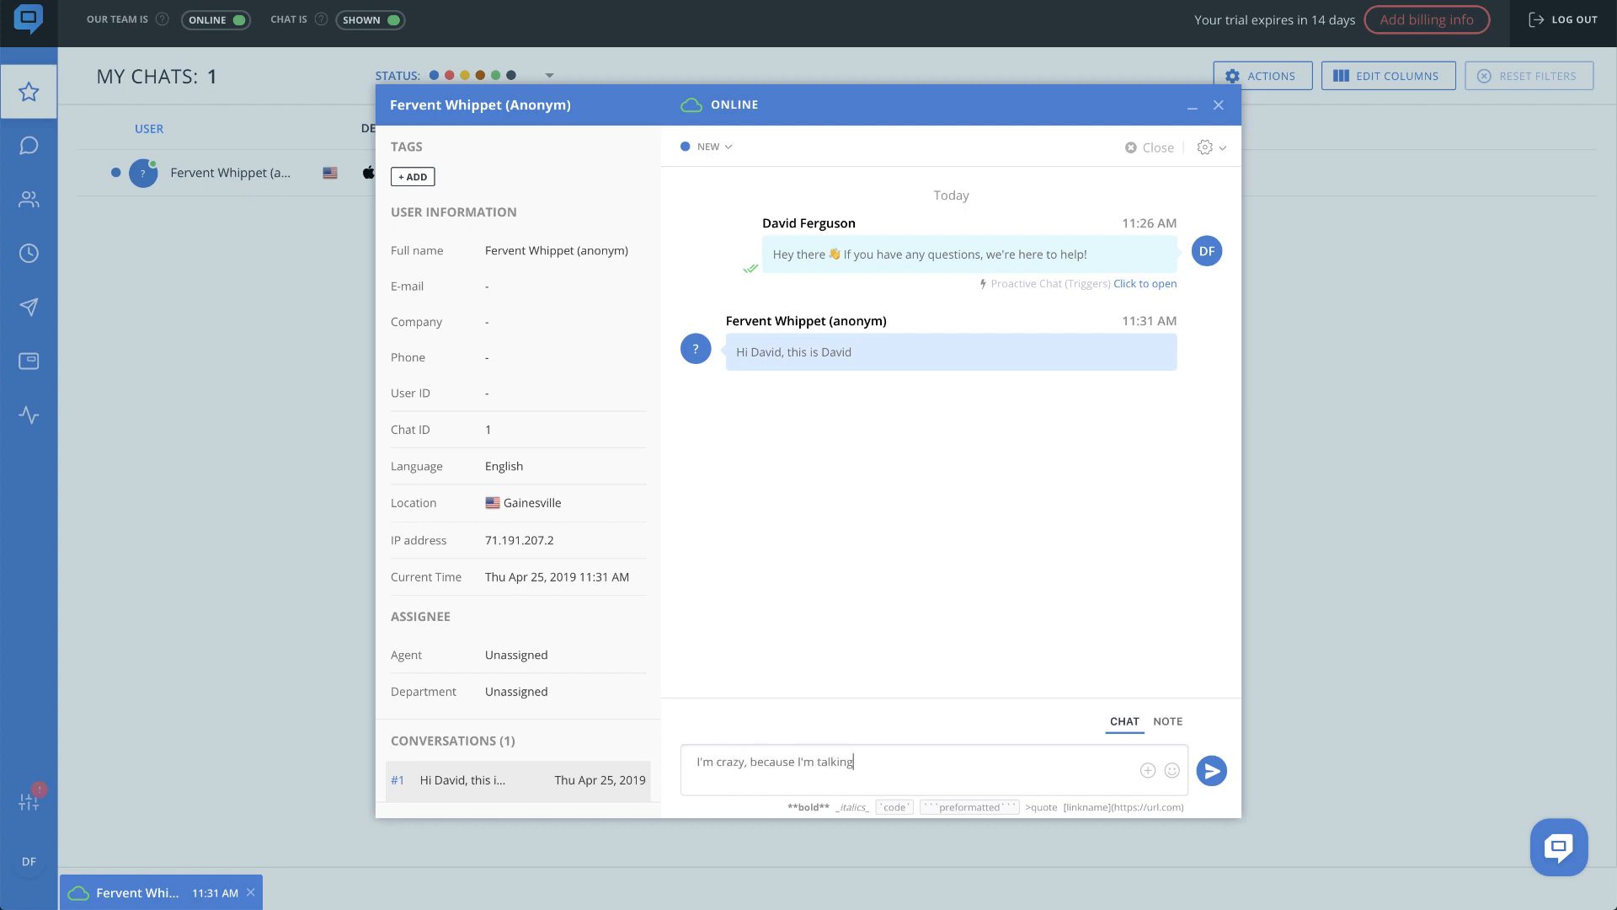
{"action": "left_click", "coordinate": [1210, 771]}
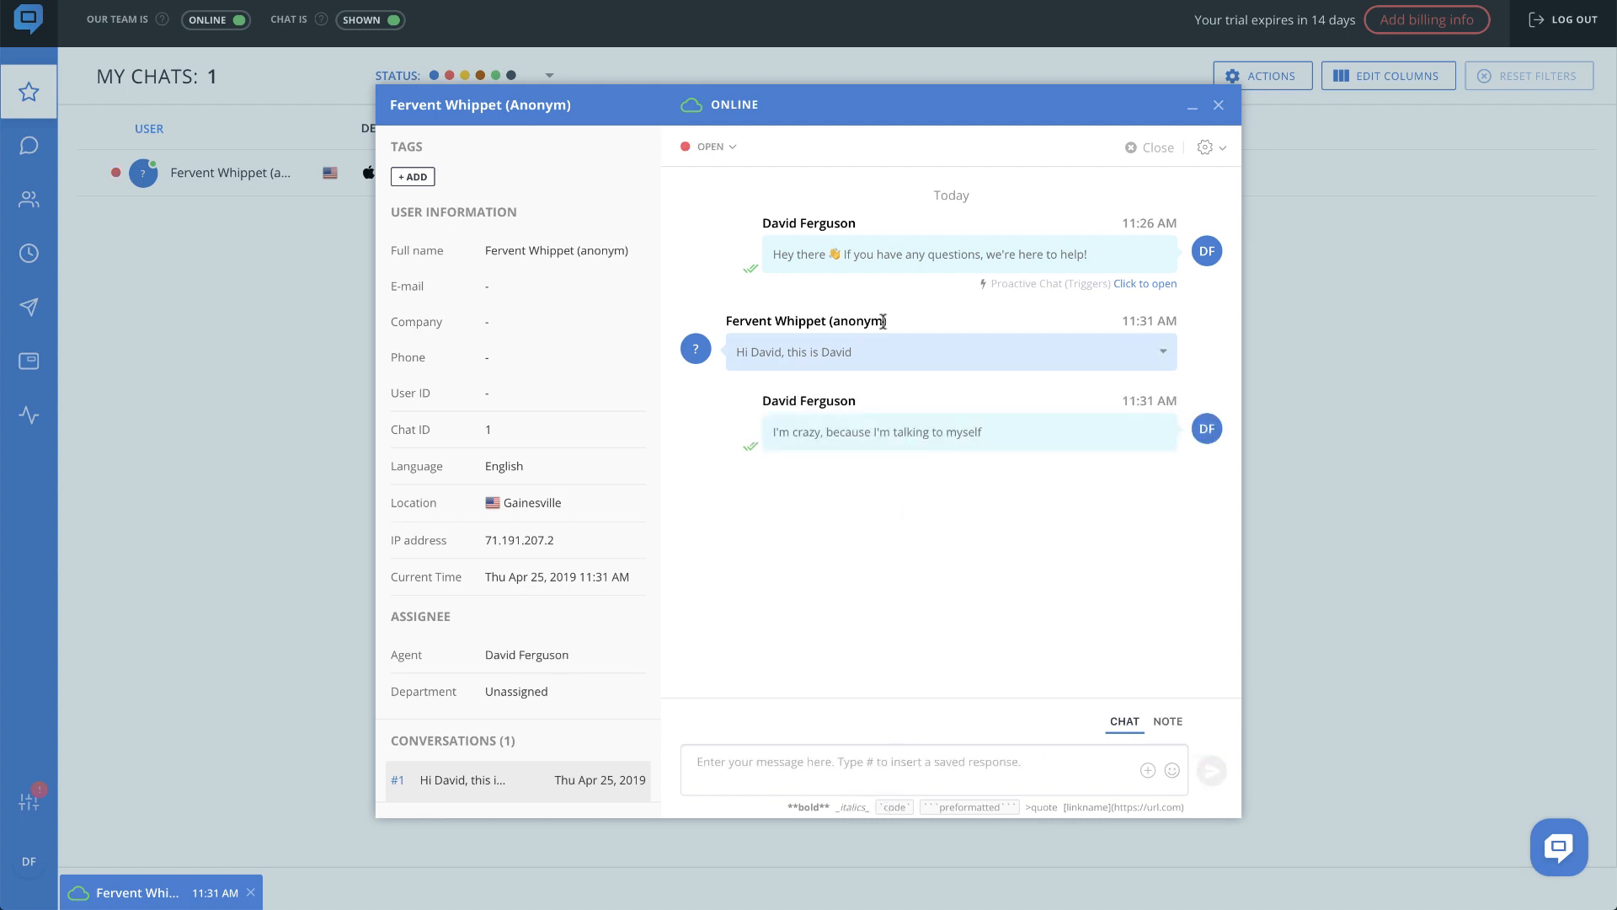
{"action": "key", "text": "alt+Tab"}
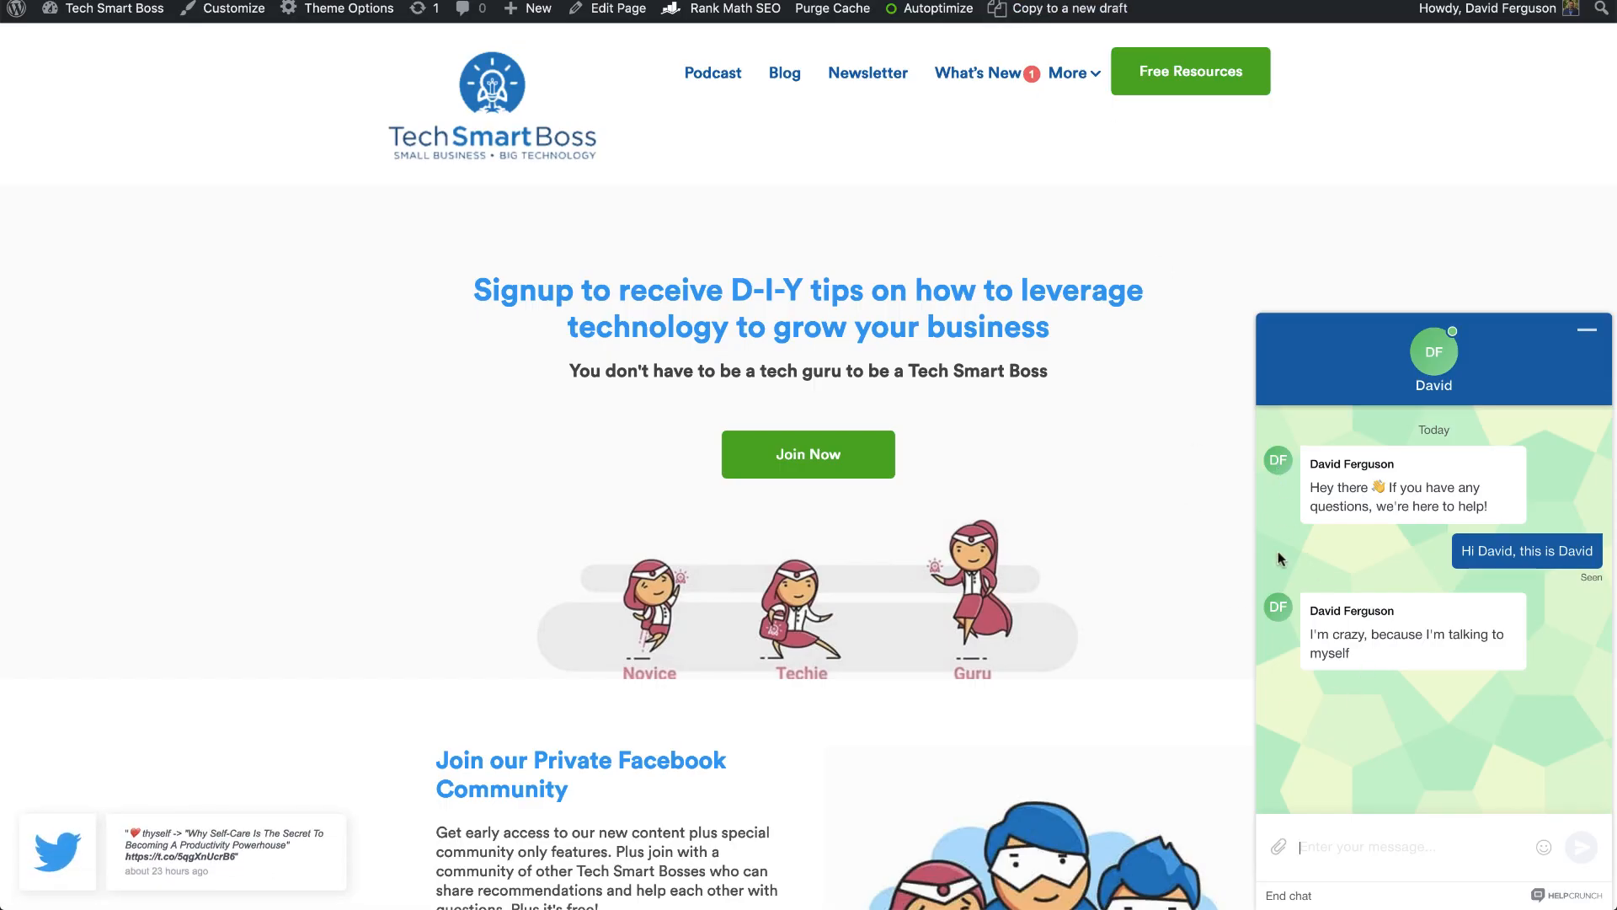
{"action": "key", "text": "alt+Tab"}
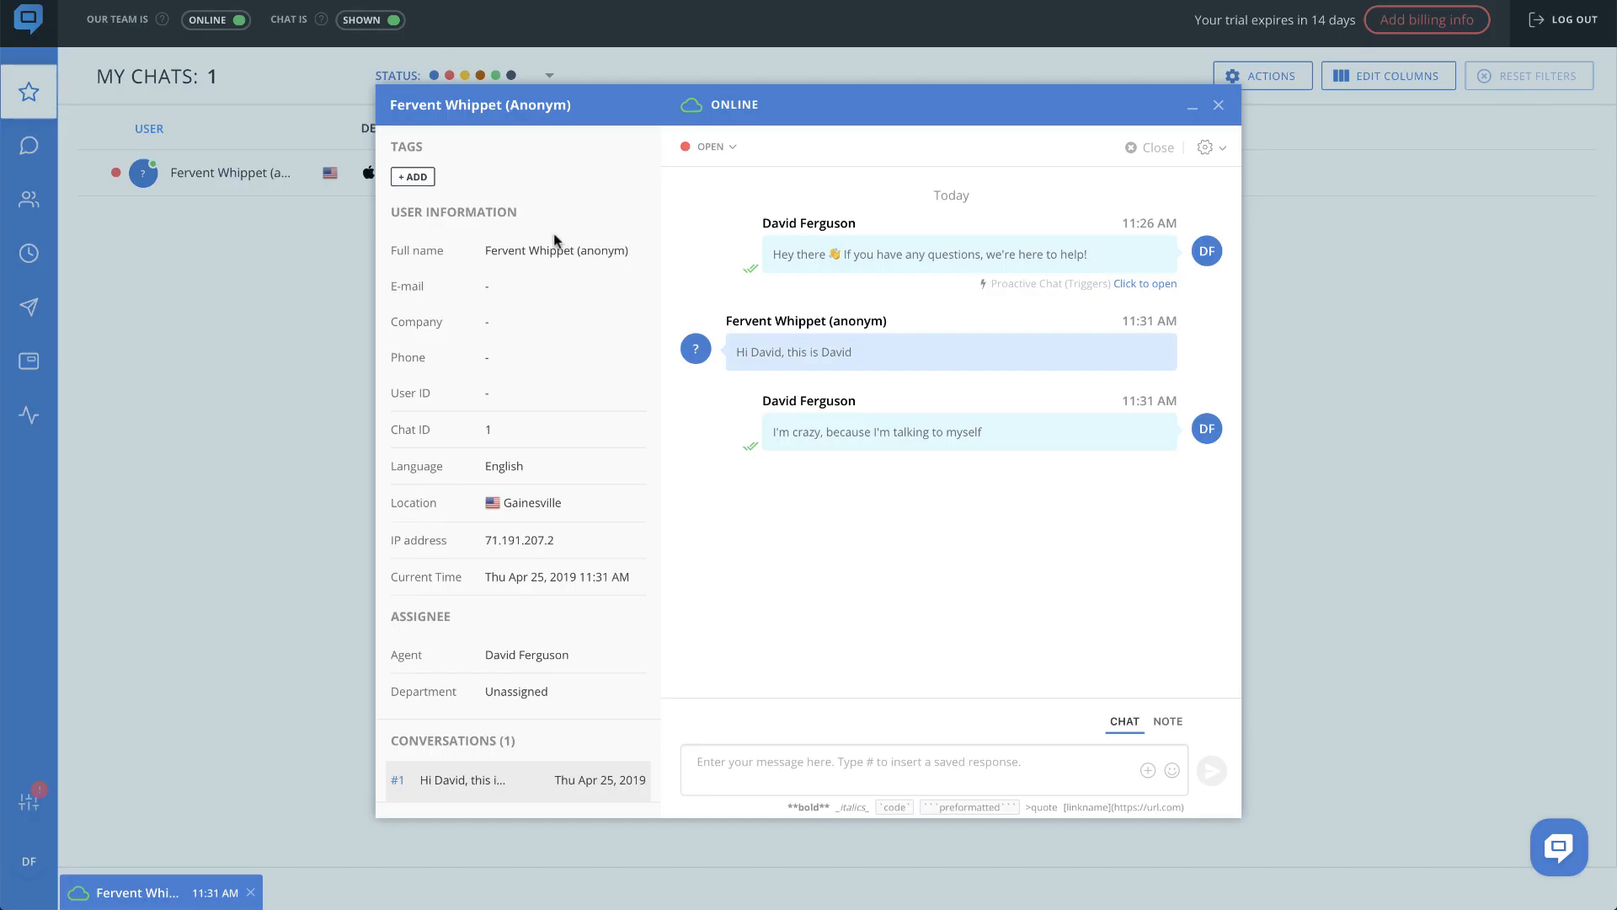
{"action": "left_click", "coordinate": [1219, 105]}
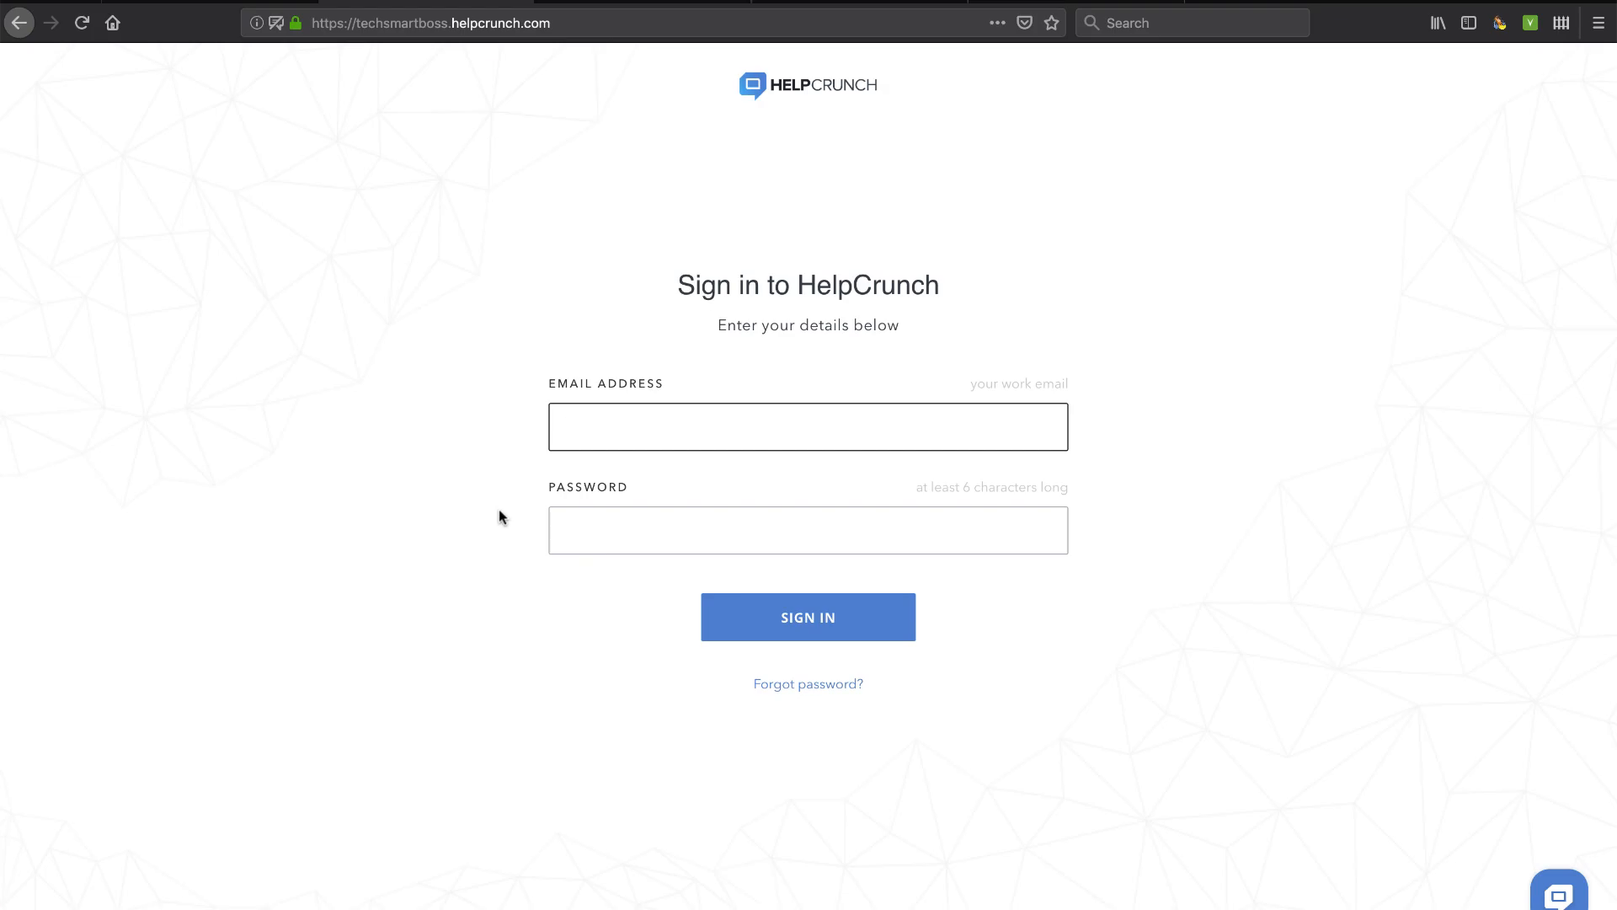
{"action": "type", "text": "david"}
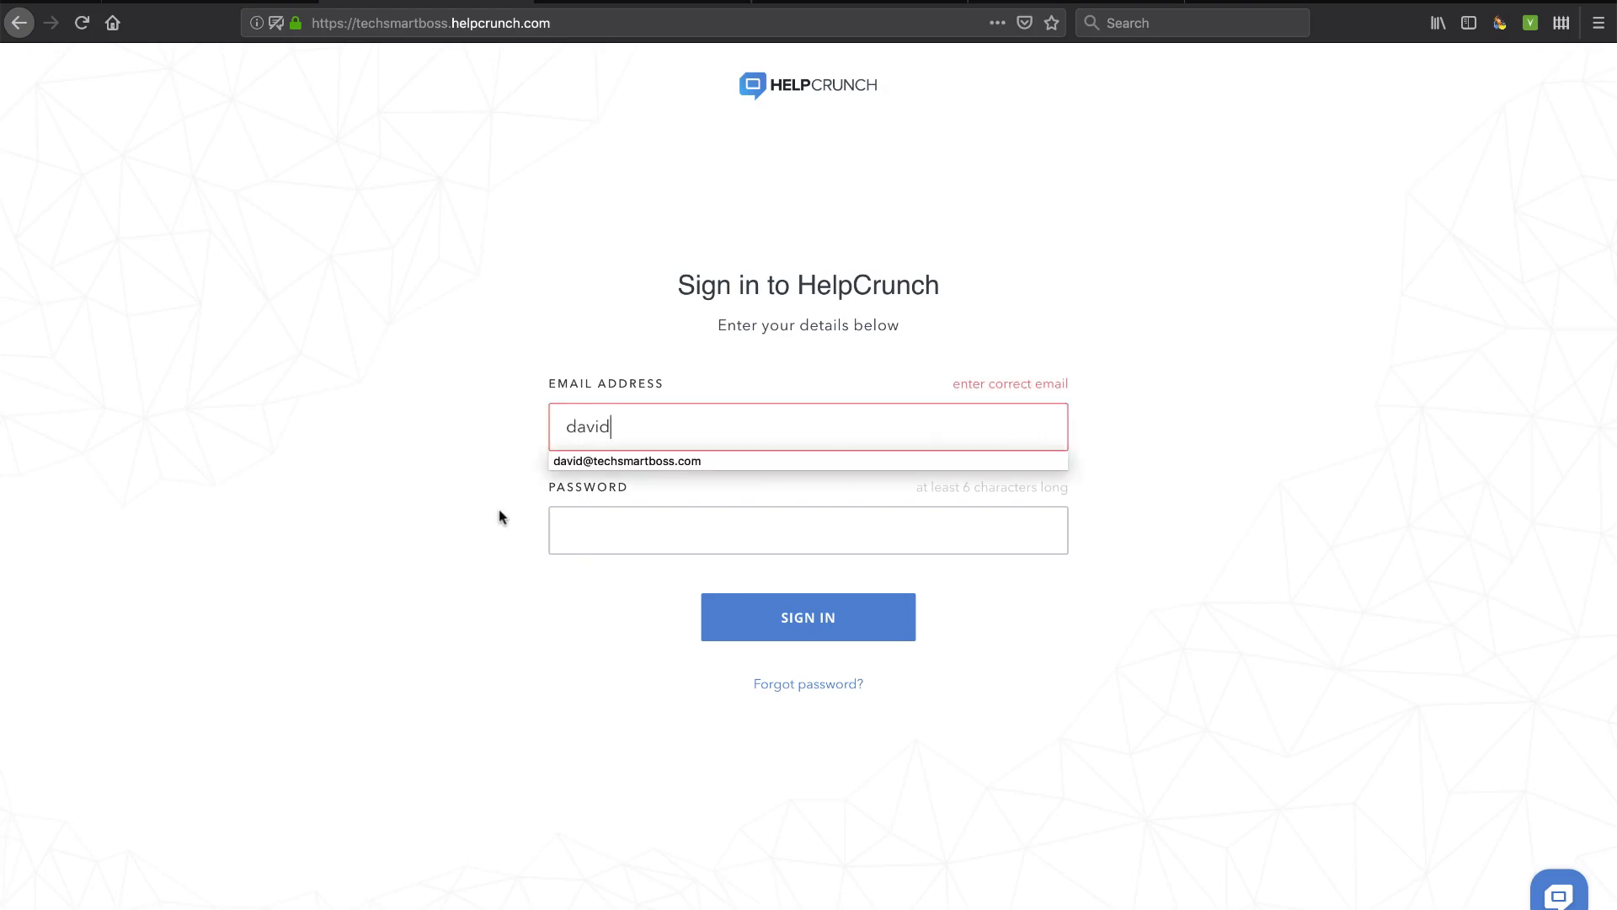
Sign back into HelpCrunch with the saved email and password to reach All Chats.
{"action": "left_click", "coordinate": [634, 461]}
{"action": "left_click", "coordinate": [635, 531]}
{"action": "type", "text": "••"}
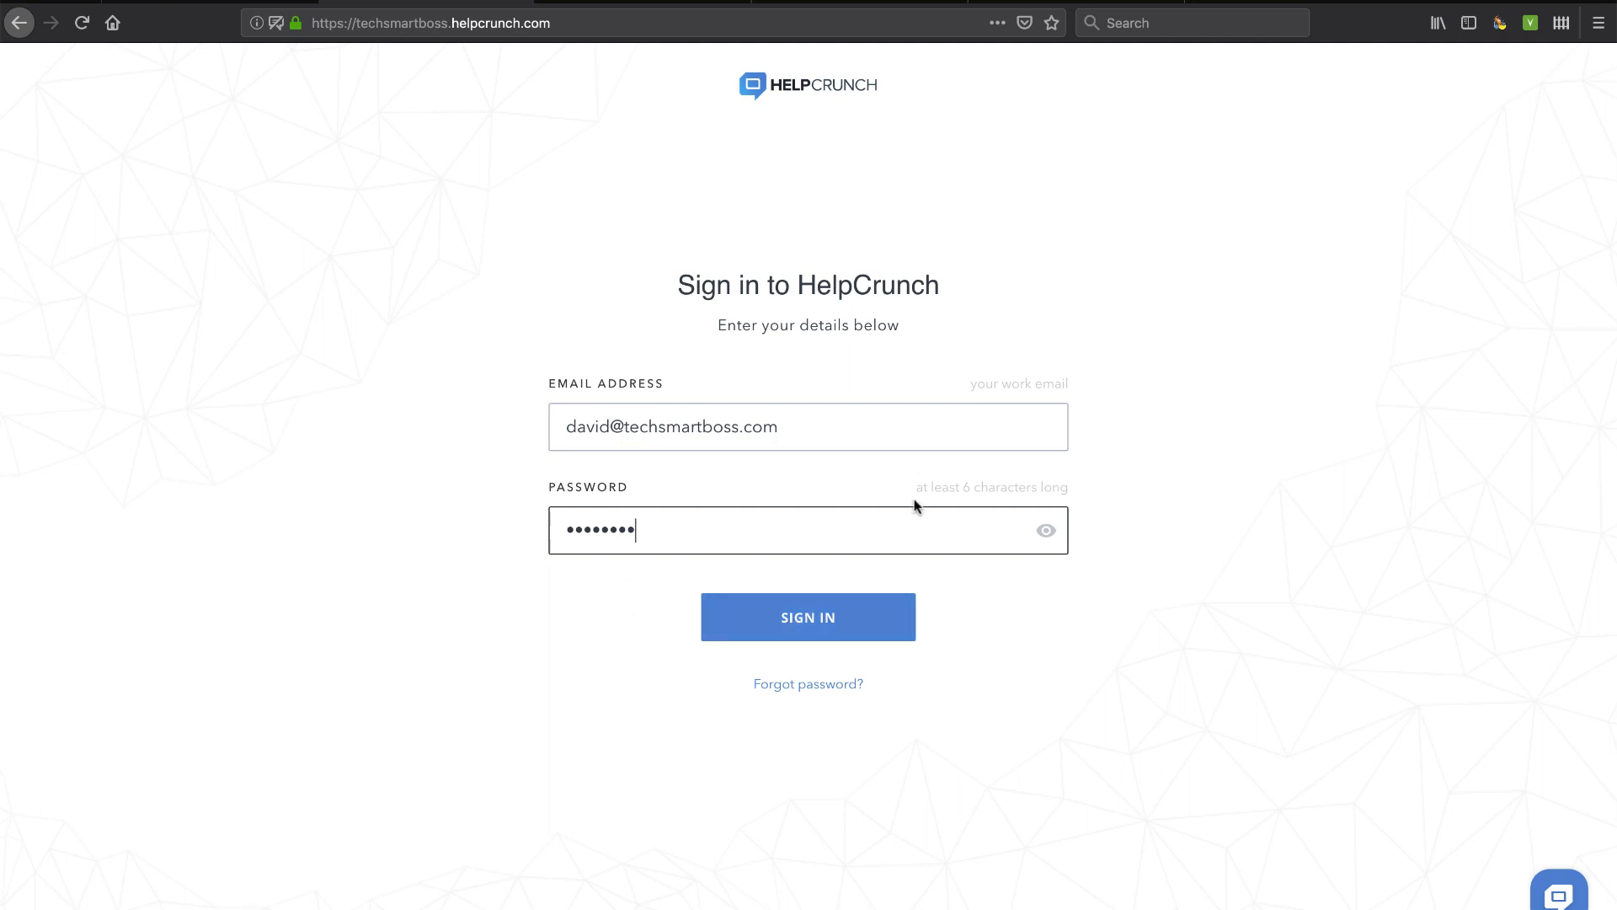
{"action": "left_click", "coordinate": [808, 619]}
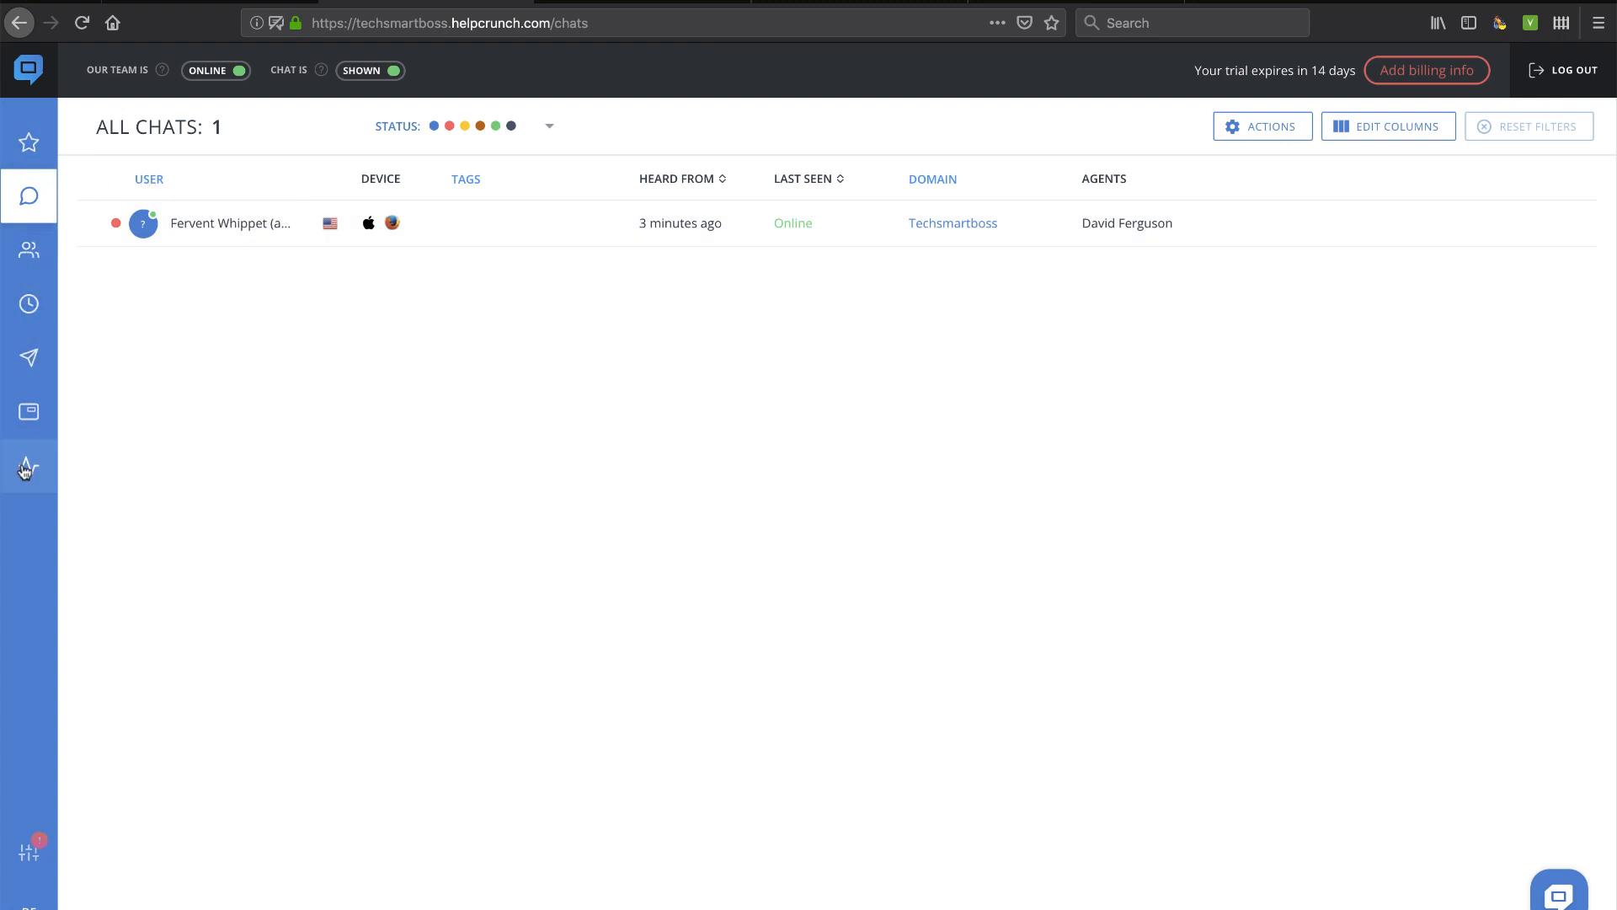
Check the default support address in Email Forwarding settings, then move to the pricing page.
{"action": "left_click", "coordinate": [29, 854]}
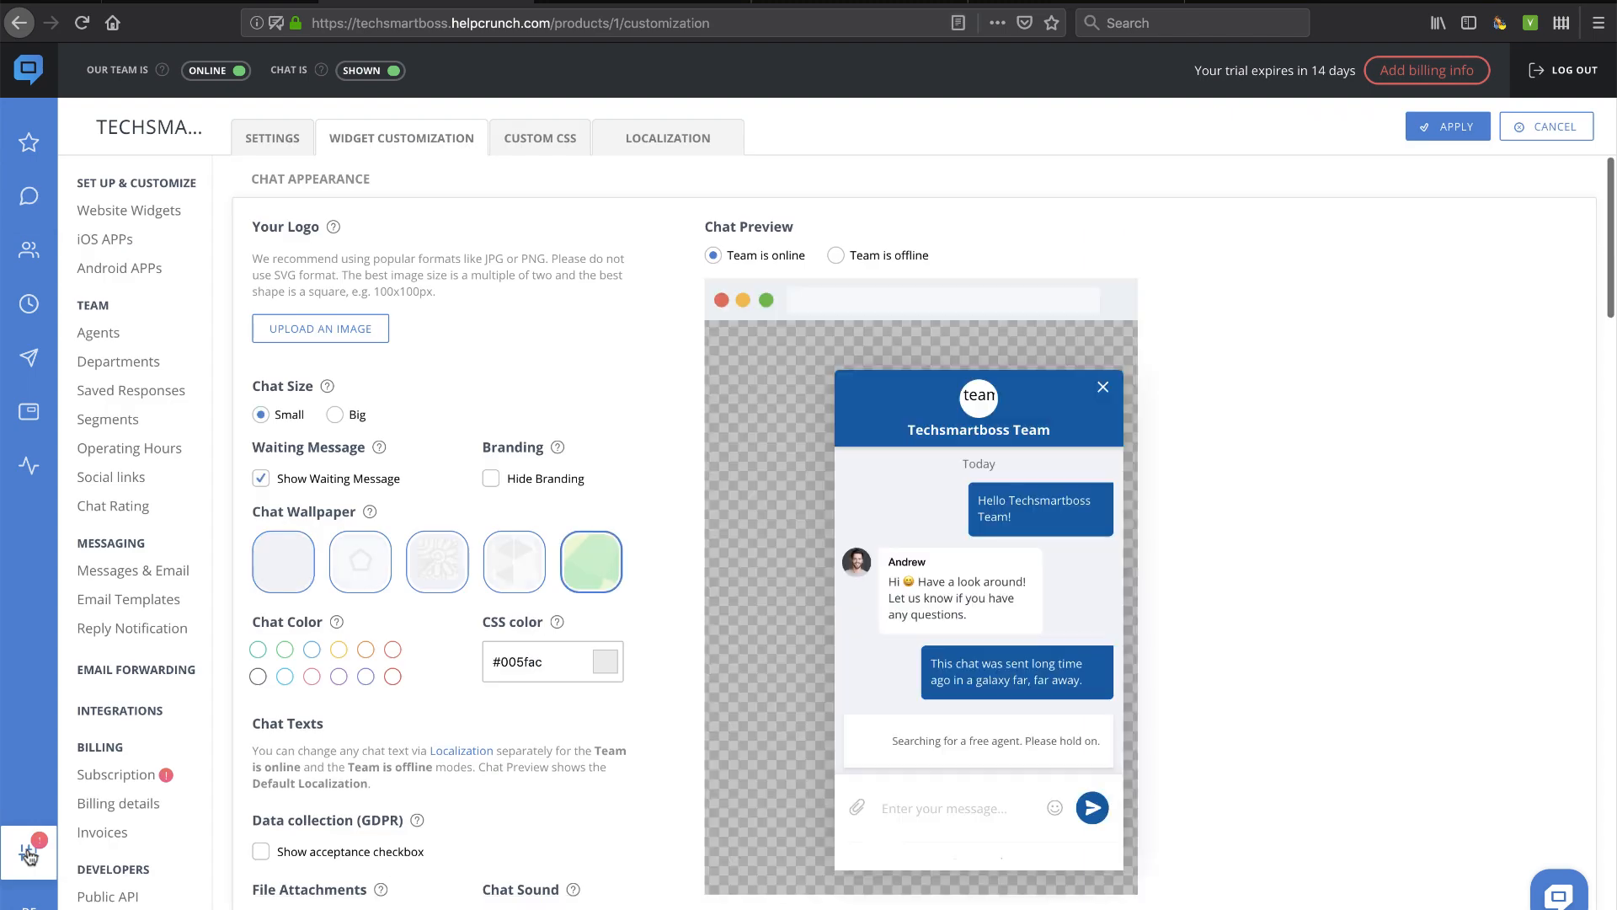
{"action": "scroll", "coordinate": [122, 400], "scroll_direction": "down", "scroll_amount": 3}
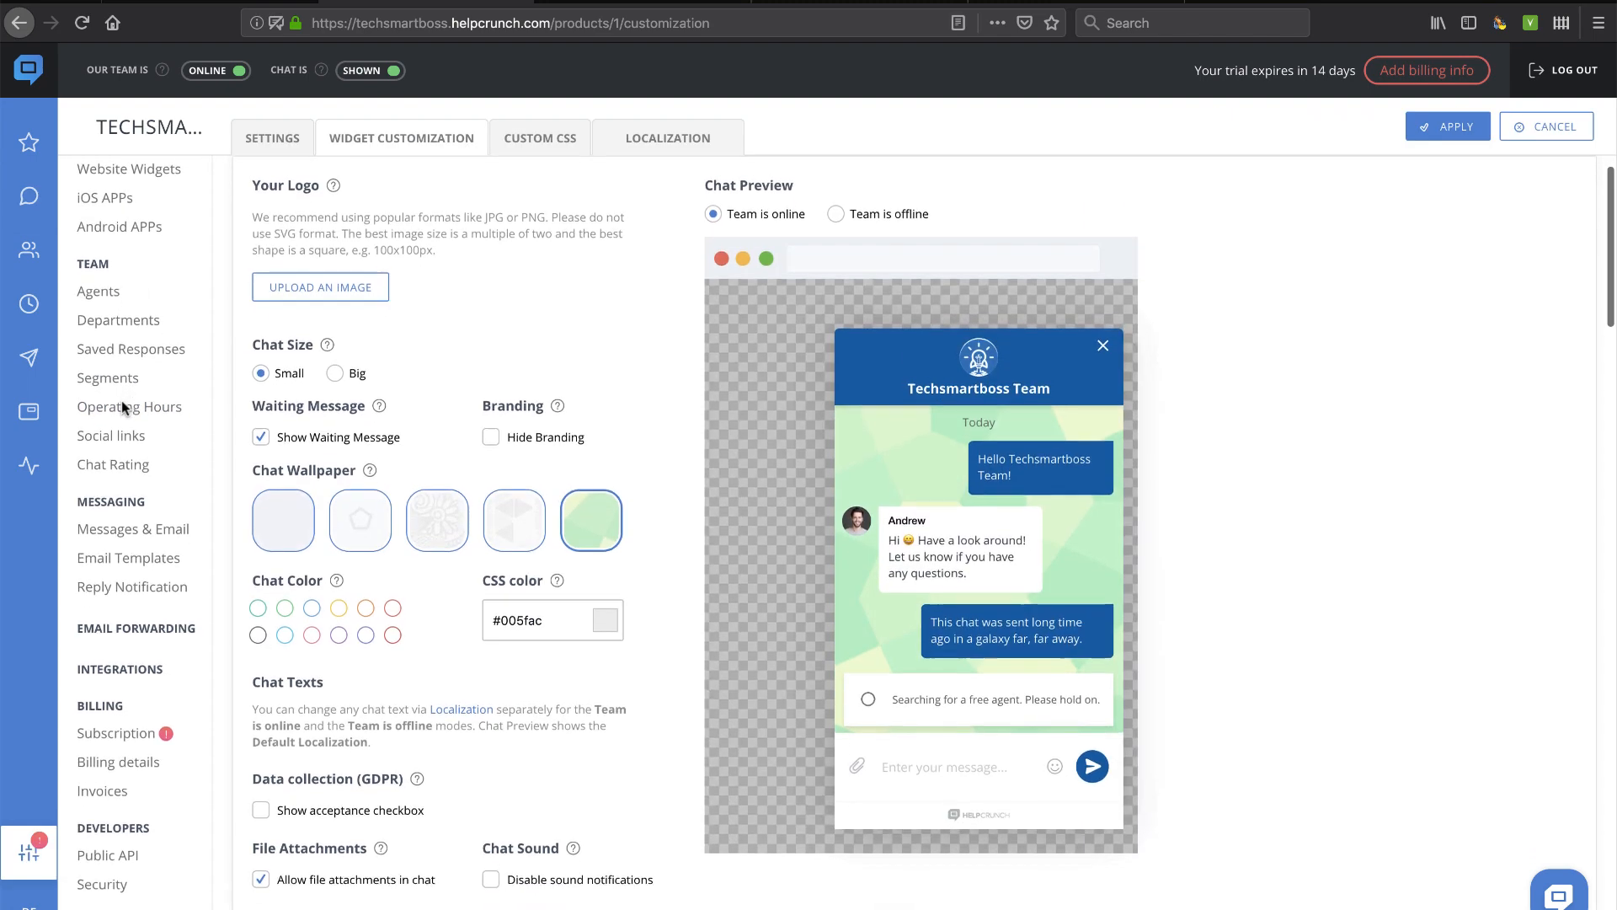
{"action": "scroll", "coordinate": [121, 401], "scroll_direction": "down", "scroll_amount": 3}
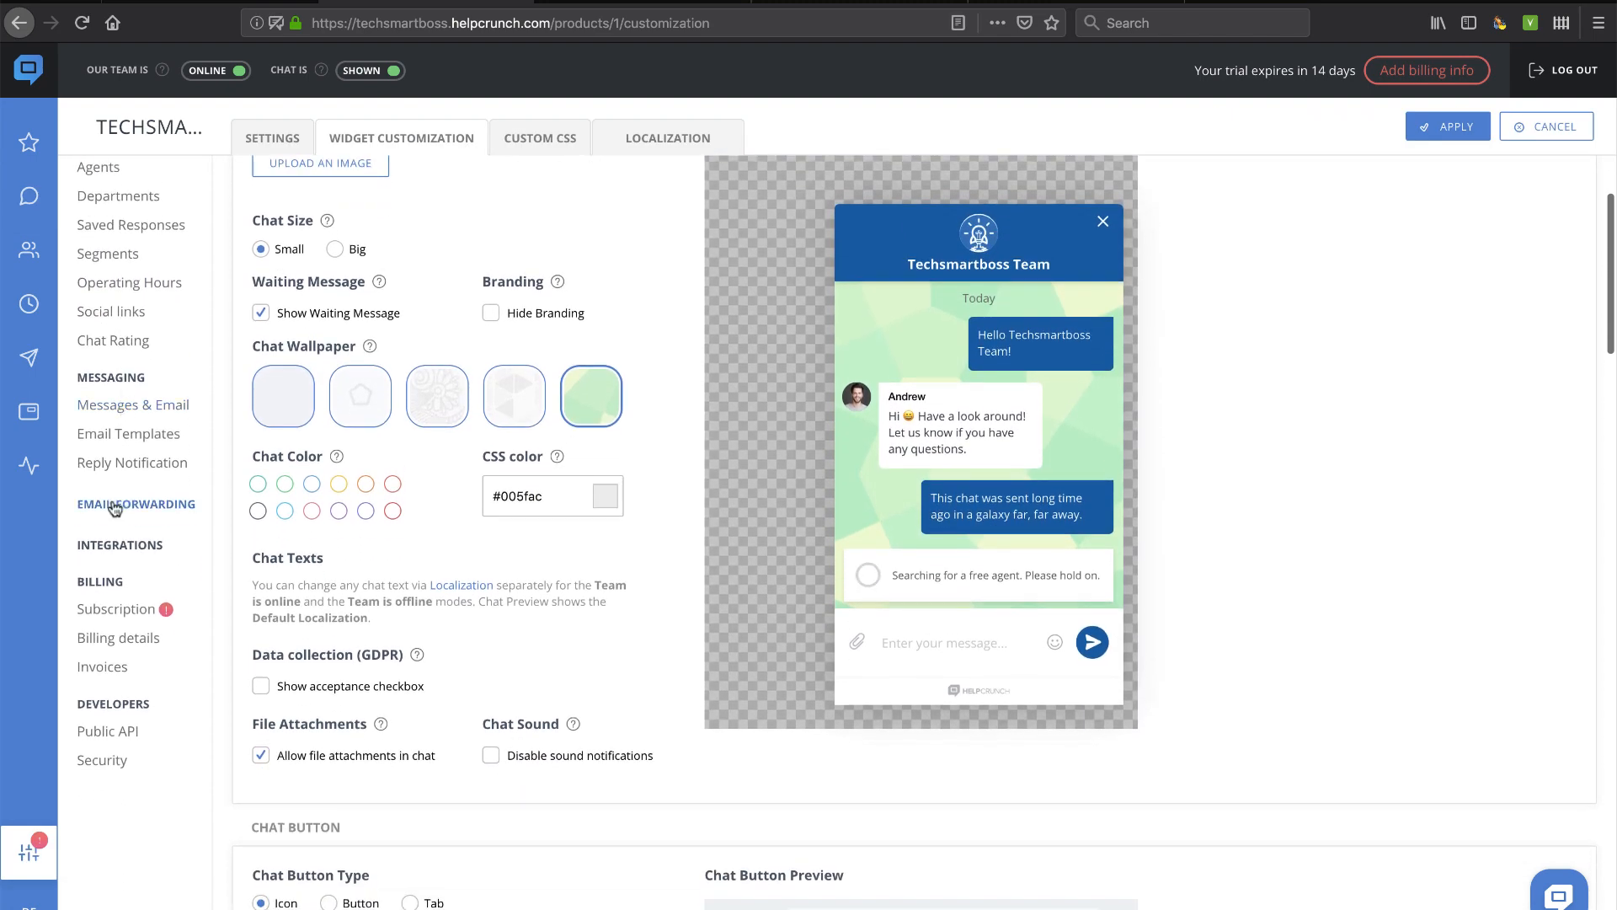
{"action": "left_click", "coordinate": [136, 503]}
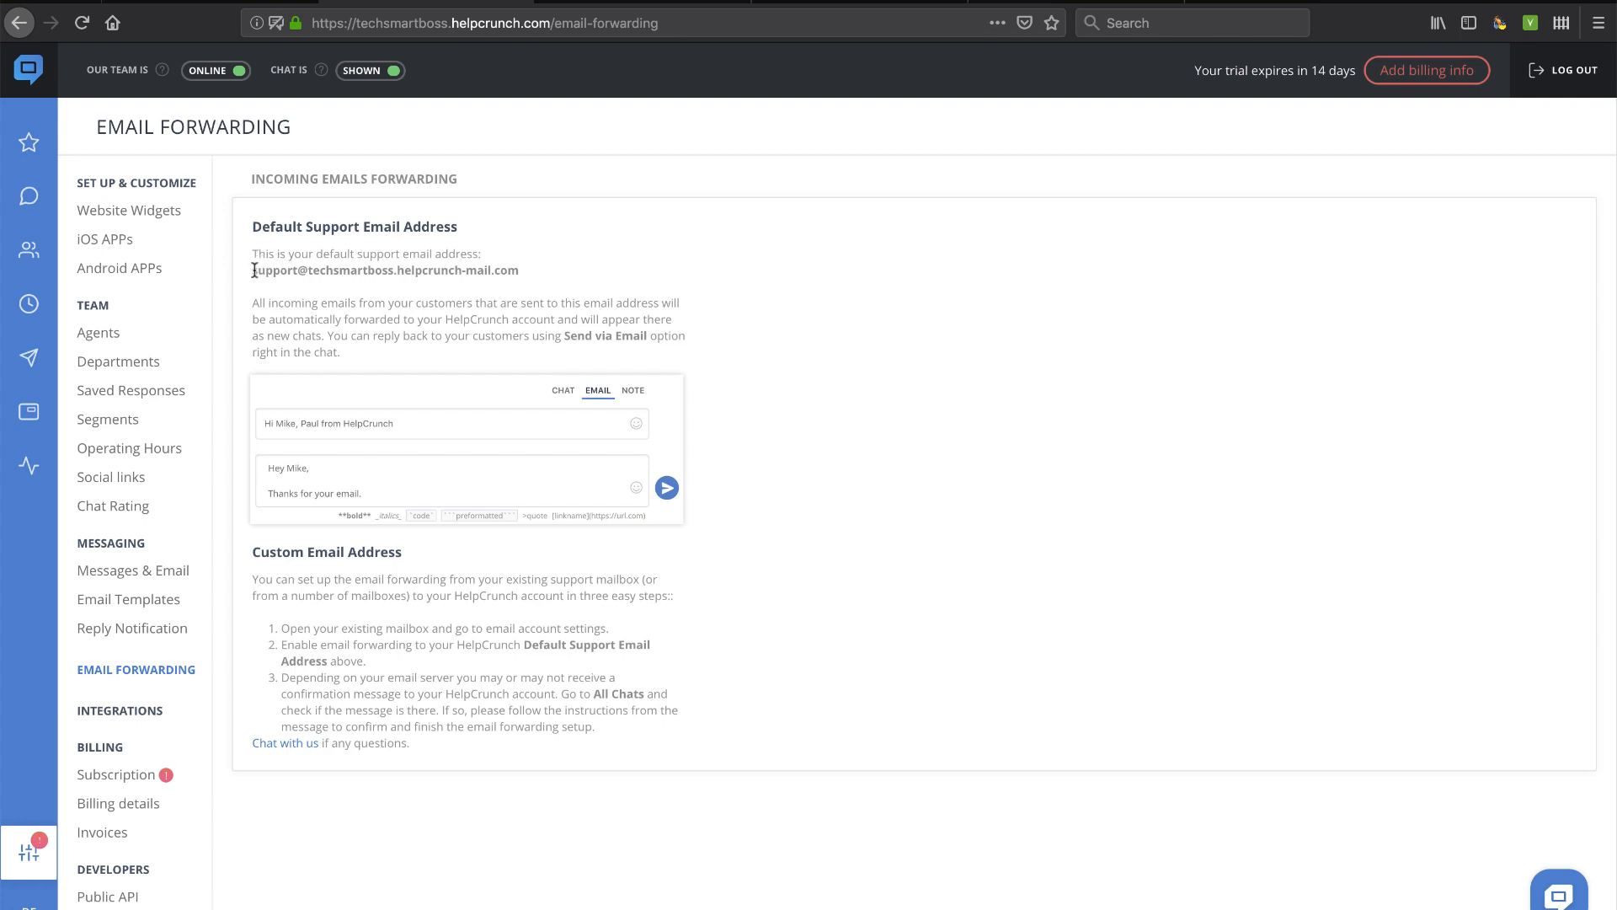
{"action": "left_click_drag", "start_coordinate": [254, 271], "coordinate": [518, 275]}
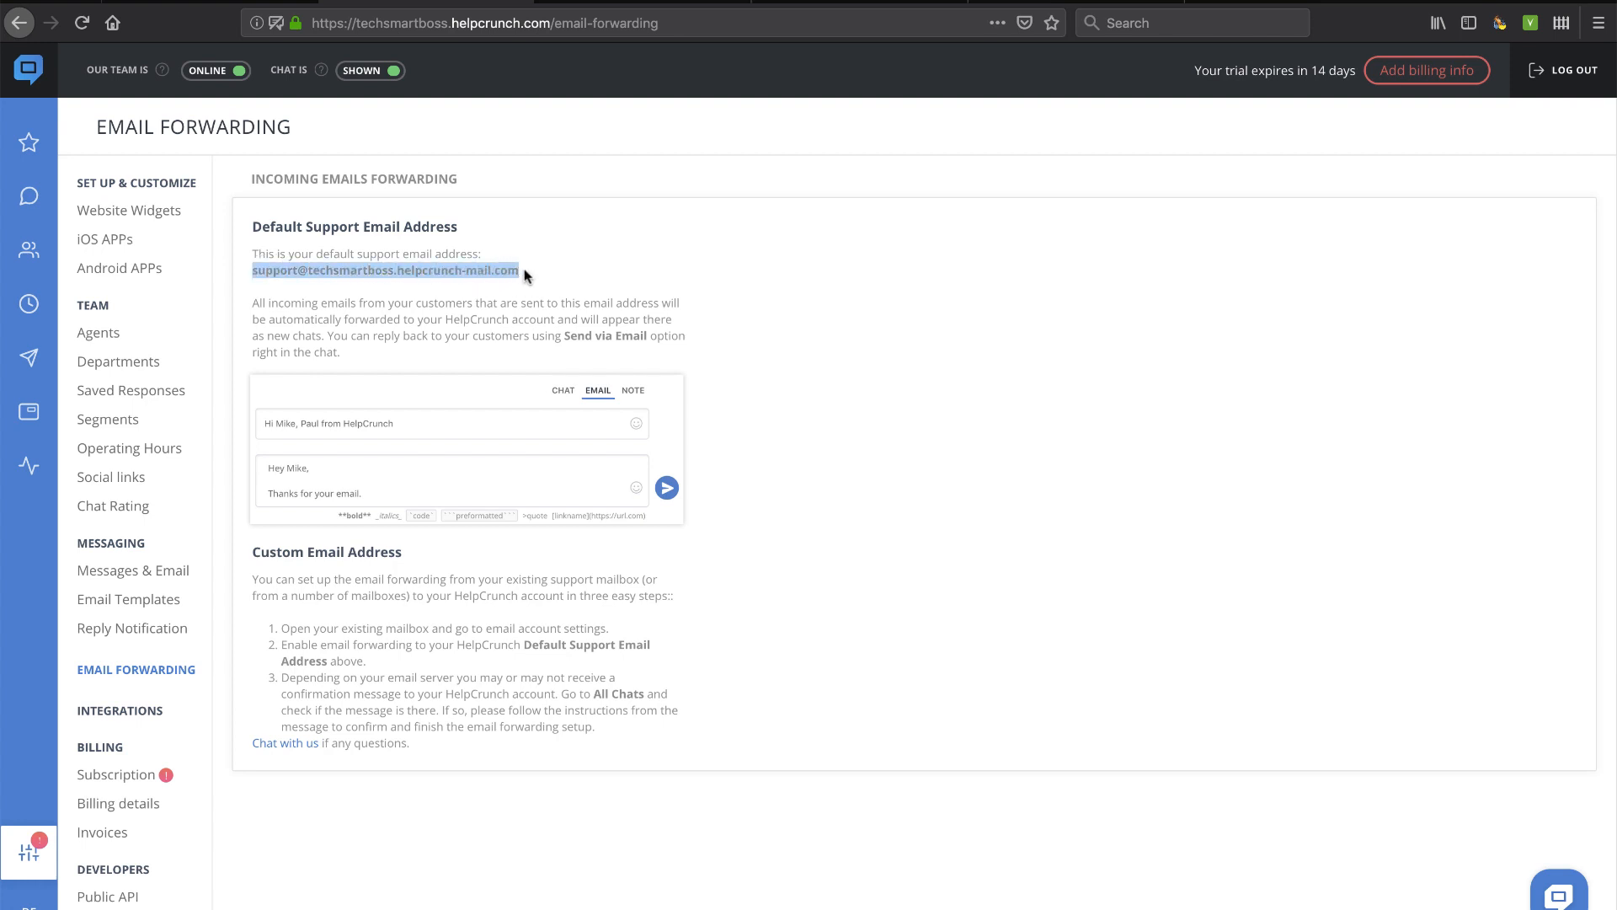
{"action": "left_click", "coordinate": [501, 326]}
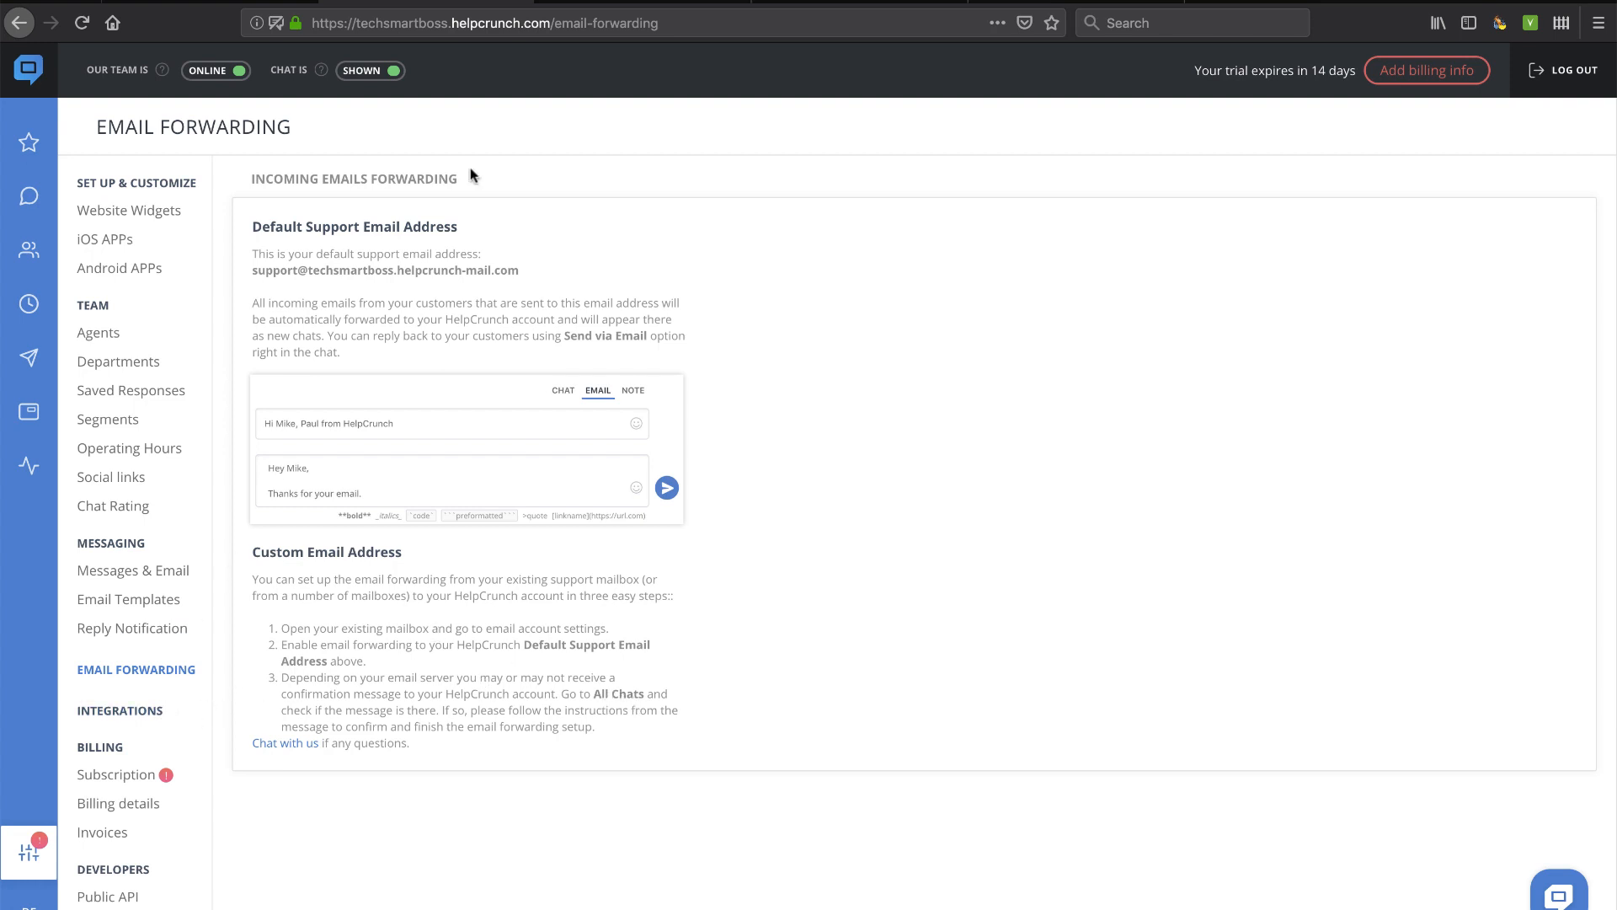
{"action": "key", "text": "ctrl+Tab"}
{"action": "scroll", "coordinate": [304, 480], "scroll_direction": "down", "scroll_amount": 3}
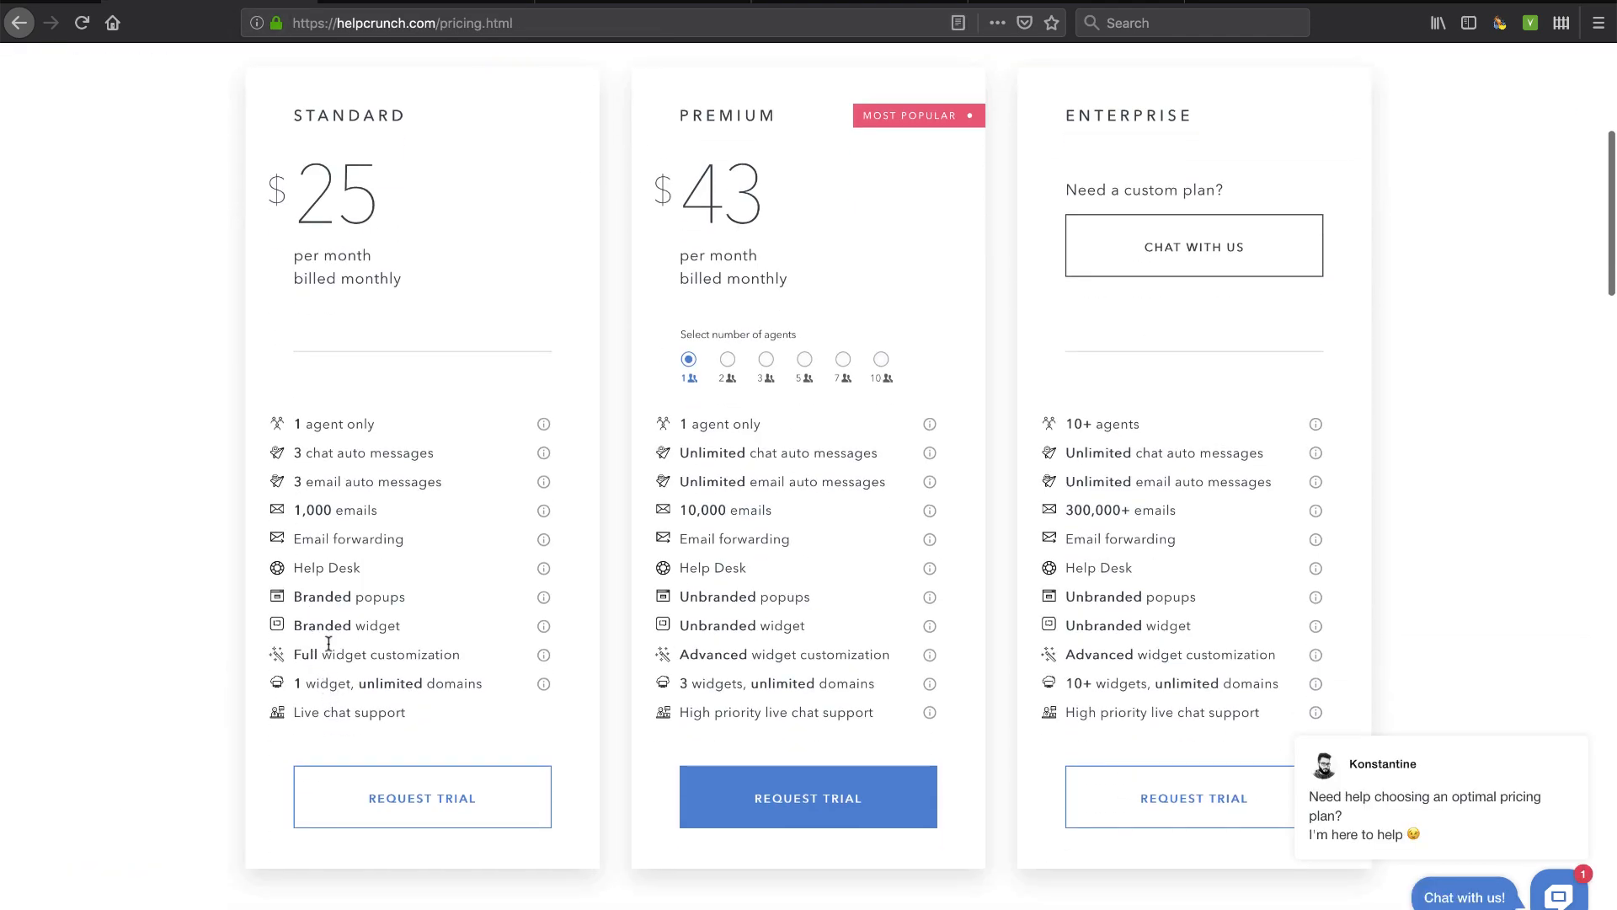
Compare pricing for live chat only versus live chat and emails, noting the Free plan's Help Desk.
{"action": "mouse_move", "coordinate": [347, 510]}
{"action": "left_mouse_down"}
{"action": "mouse_move", "coordinate": [316, 509]}
{"action": "mouse_move", "coordinate": [382, 538]}
{"action": "mouse_move", "coordinate": [323, 565]}
{"action": "left_mouse_up"}
{"action": "scroll", "coordinate": [507, 506], "scroll_direction": "up", "scroll_amount": 5}
{"action": "left_click", "coordinate": [828, 386]}
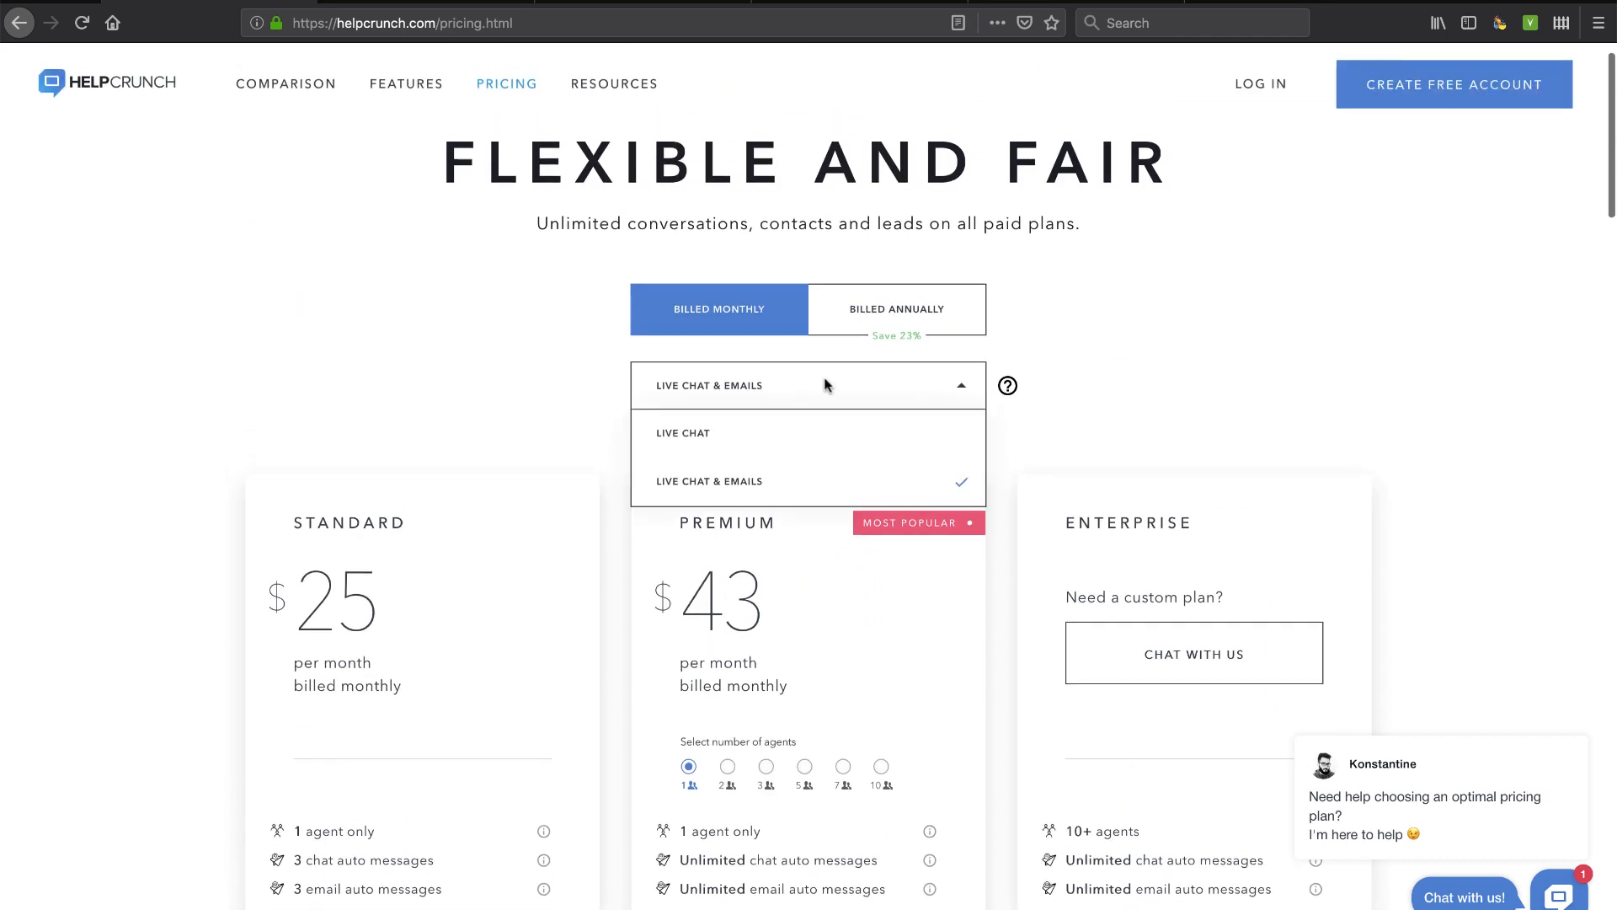
{"action": "left_click", "coordinate": [758, 432]}
{"action": "scroll", "coordinate": [152, 670], "scroll_direction": "down", "scroll_amount": 5}
{"action": "left_click_drag", "start_coordinate": [293, 594], "coordinate": [366, 594]}
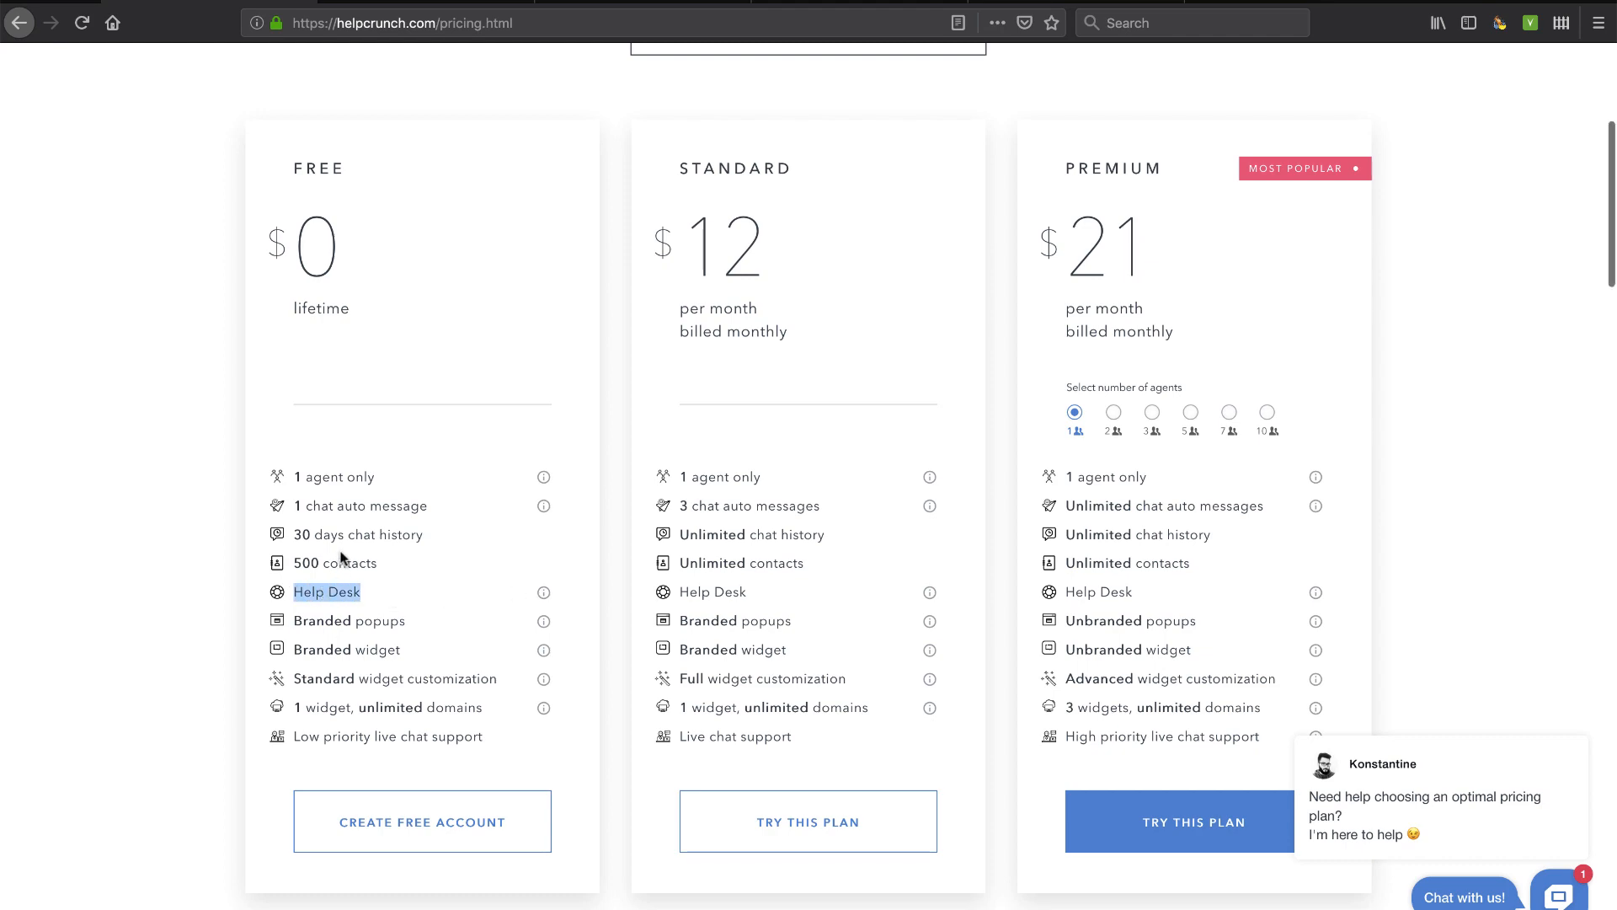
{"action": "scroll", "coordinate": [569, 405], "scroll_direction": "up", "scroll_amount": 3}
{"action": "left_click", "coordinate": [741, 198]}
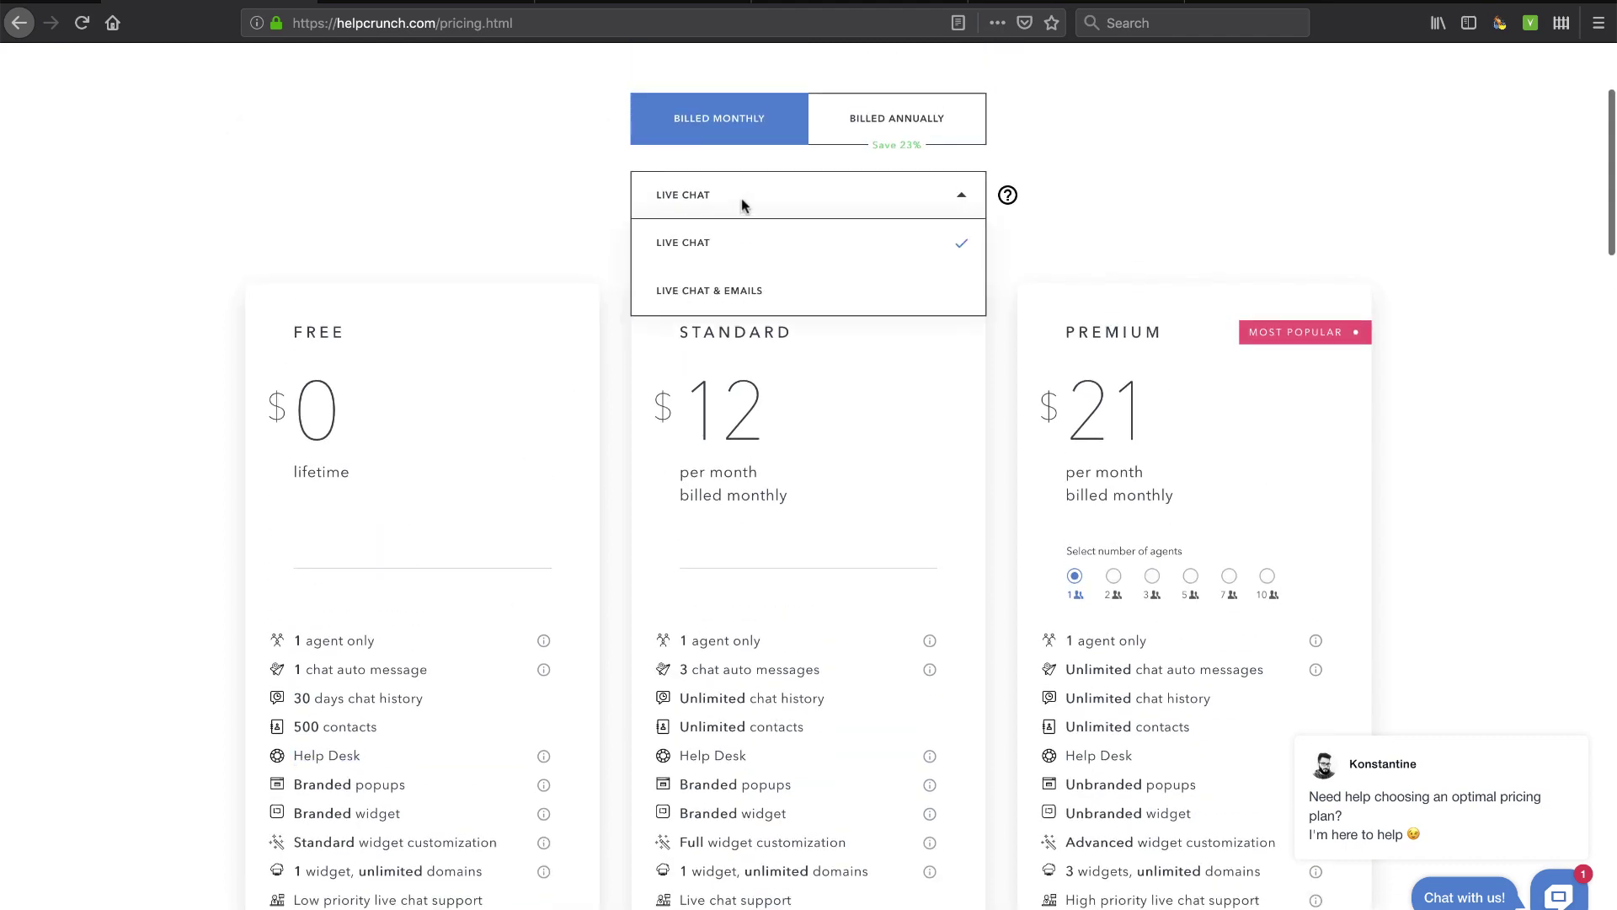
{"action": "left_click", "coordinate": [730, 295]}
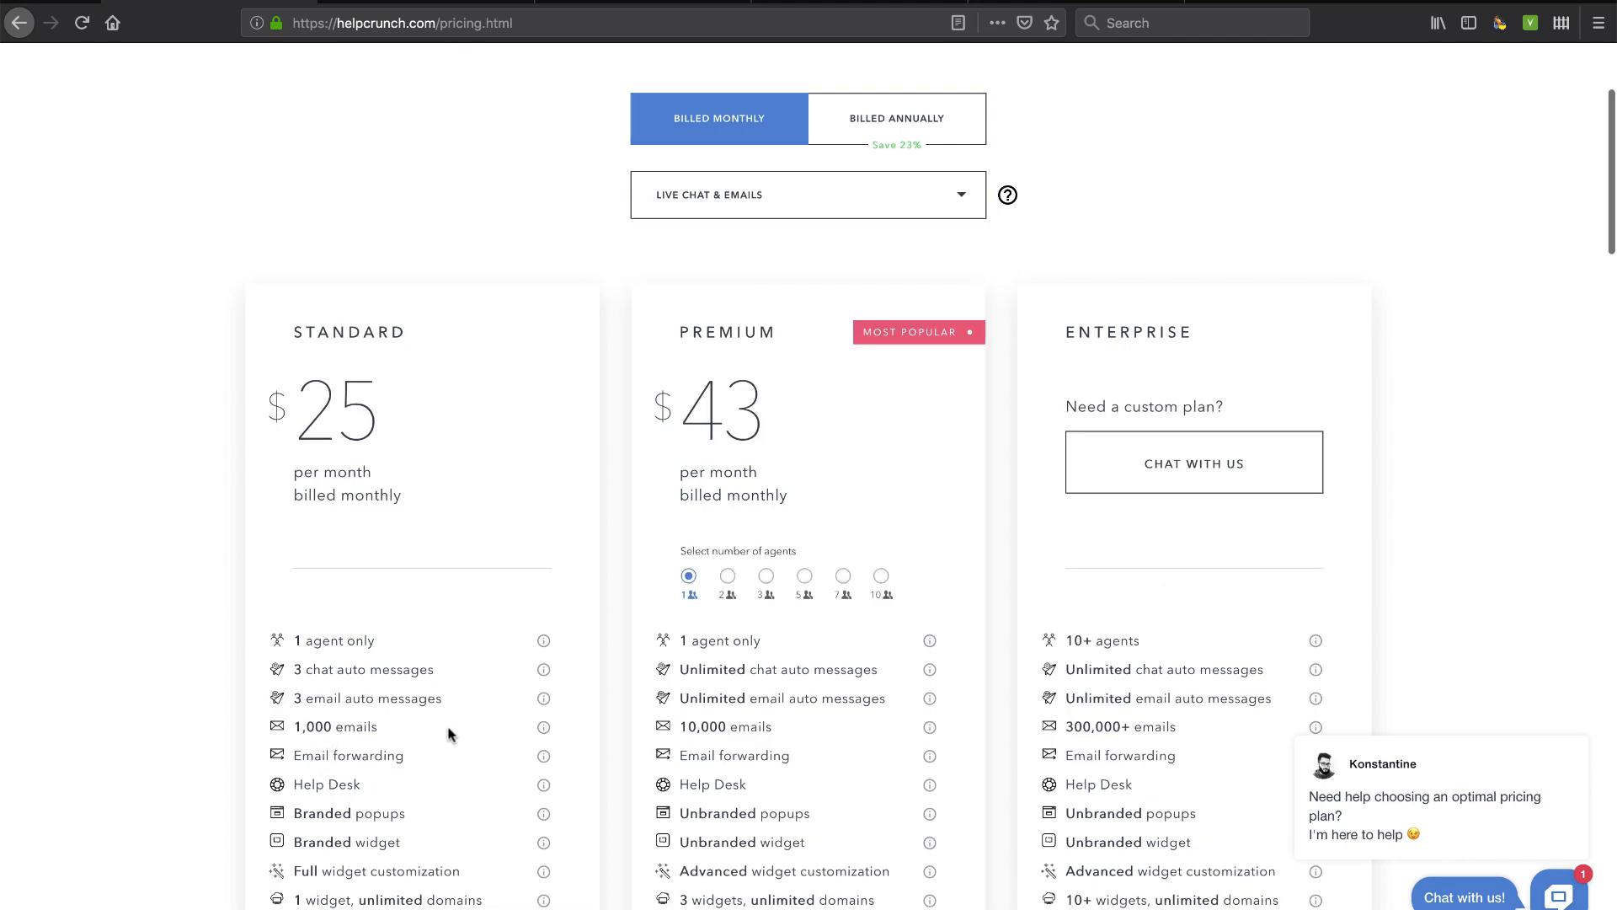
{"action": "scroll", "coordinate": [542, 751], "scroll_direction": "down", "scroll_amount": 1}
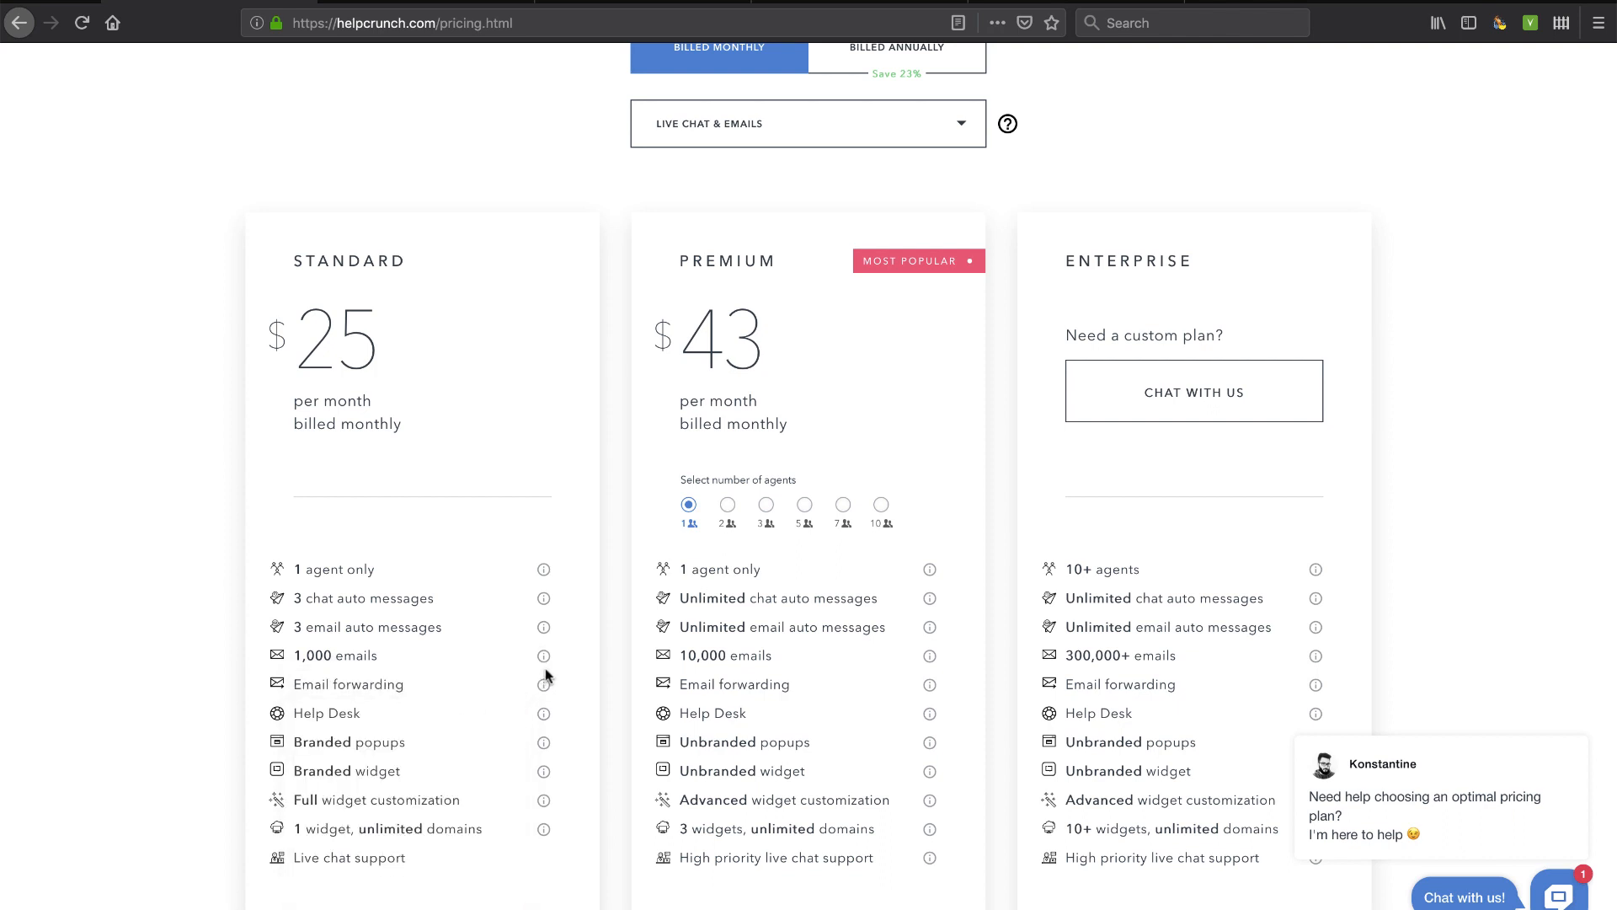
{"action": "mouse_move", "coordinate": [544, 726]}
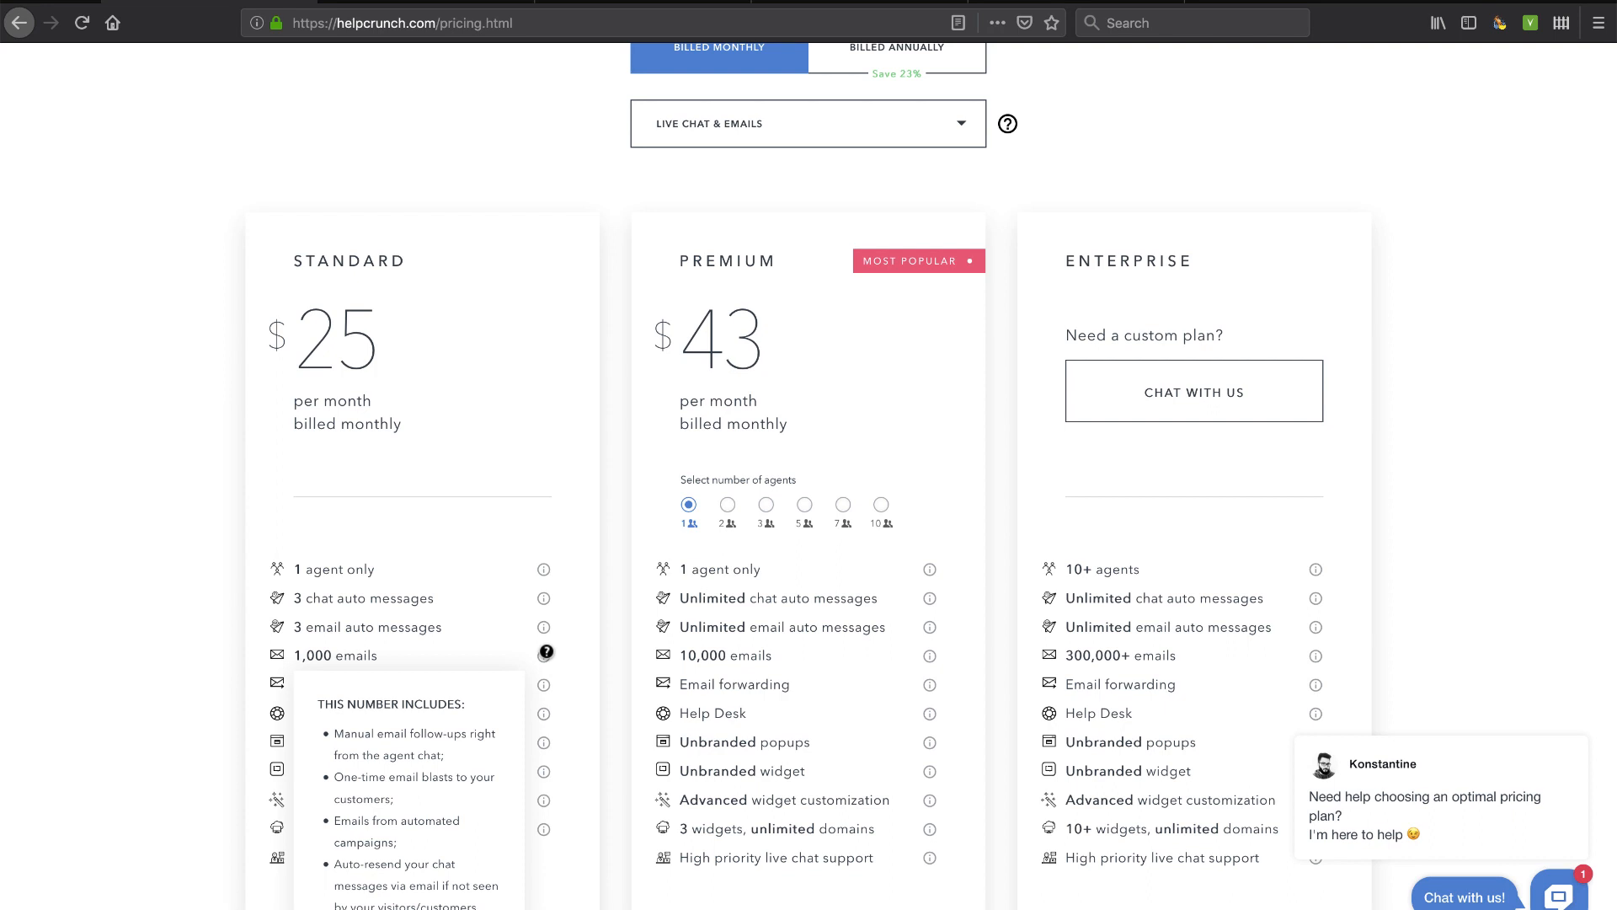
{"action": "scroll", "coordinate": [681, 231], "scroll_direction": "up", "scroll_amount": 1}
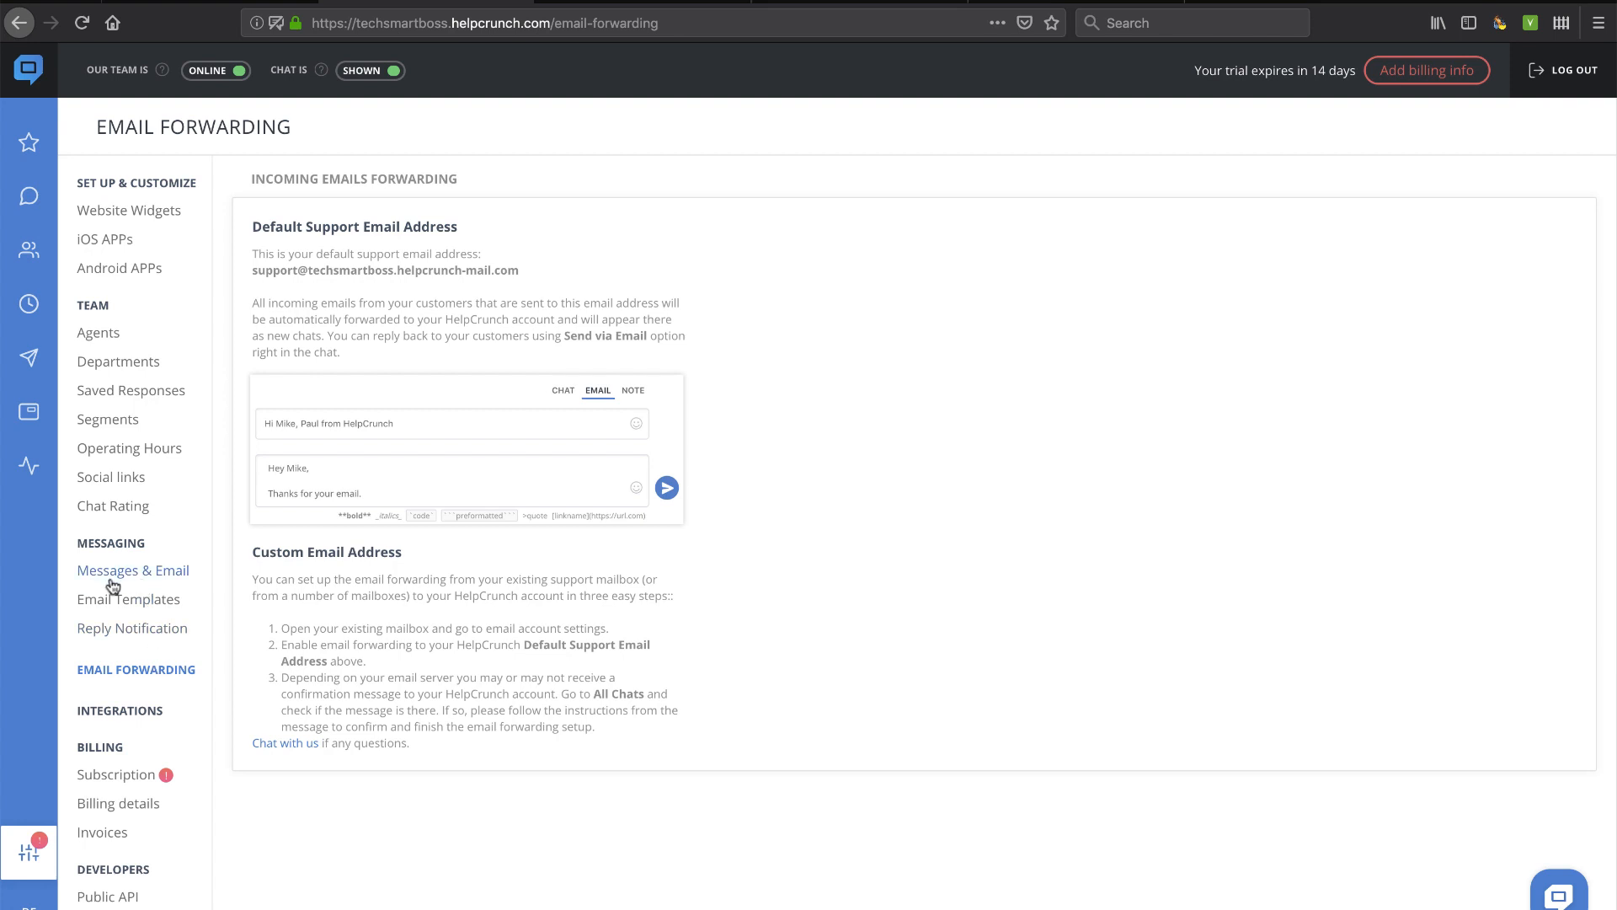
Browse Email Templates, Reply Notification and Messages & Email settings without changes.
{"action": "left_click", "coordinate": [135, 605]}
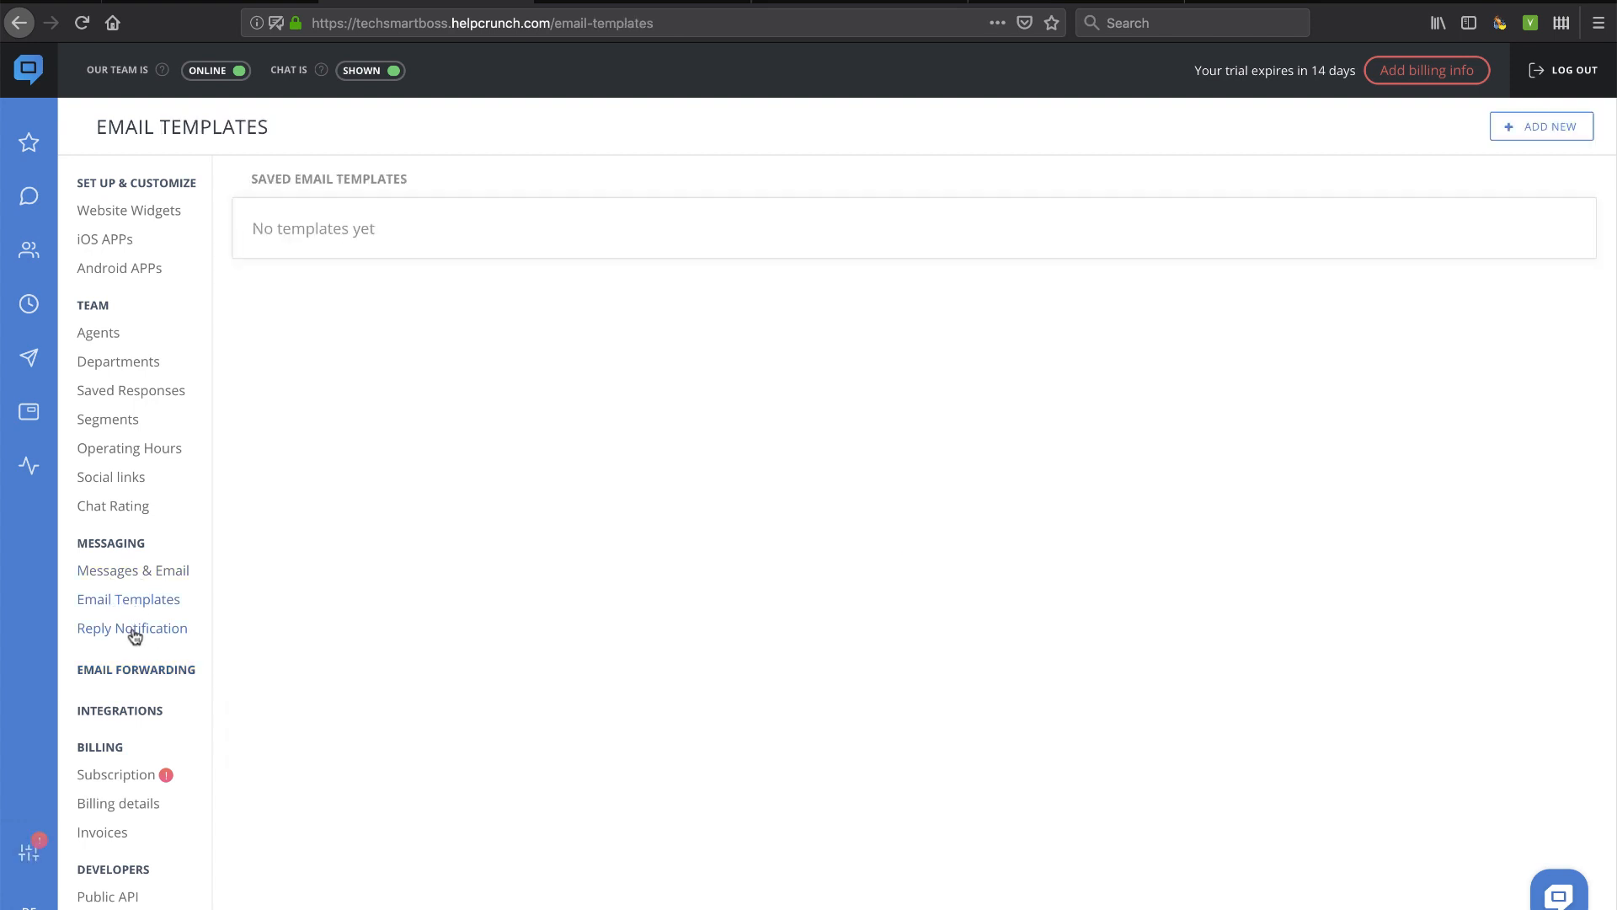
{"action": "left_click", "coordinate": [134, 631]}
{"action": "left_click", "coordinate": [143, 573]}
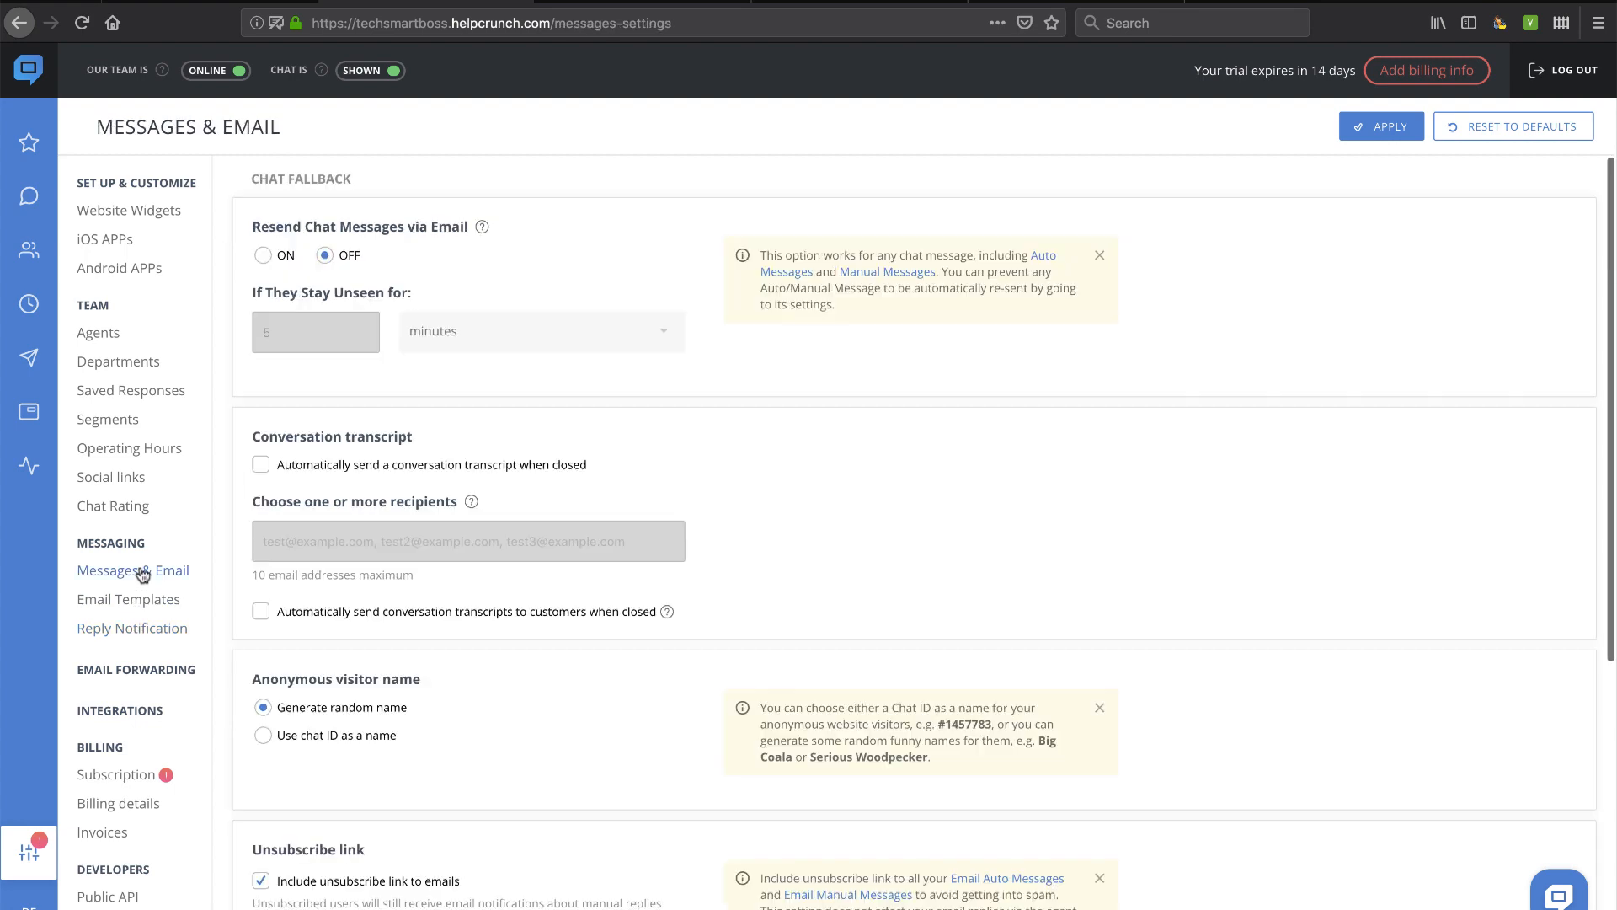
{"action": "scroll", "coordinate": [397, 394], "scroll_direction": "down", "scroll_amount": 3}
{"action": "scroll", "coordinate": [396, 394], "scroll_direction": "down", "scroll_amount": 2}
{"action": "scroll", "coordinate": [399, 402], "scroll_direction": "up", "scroll_amount": 2}
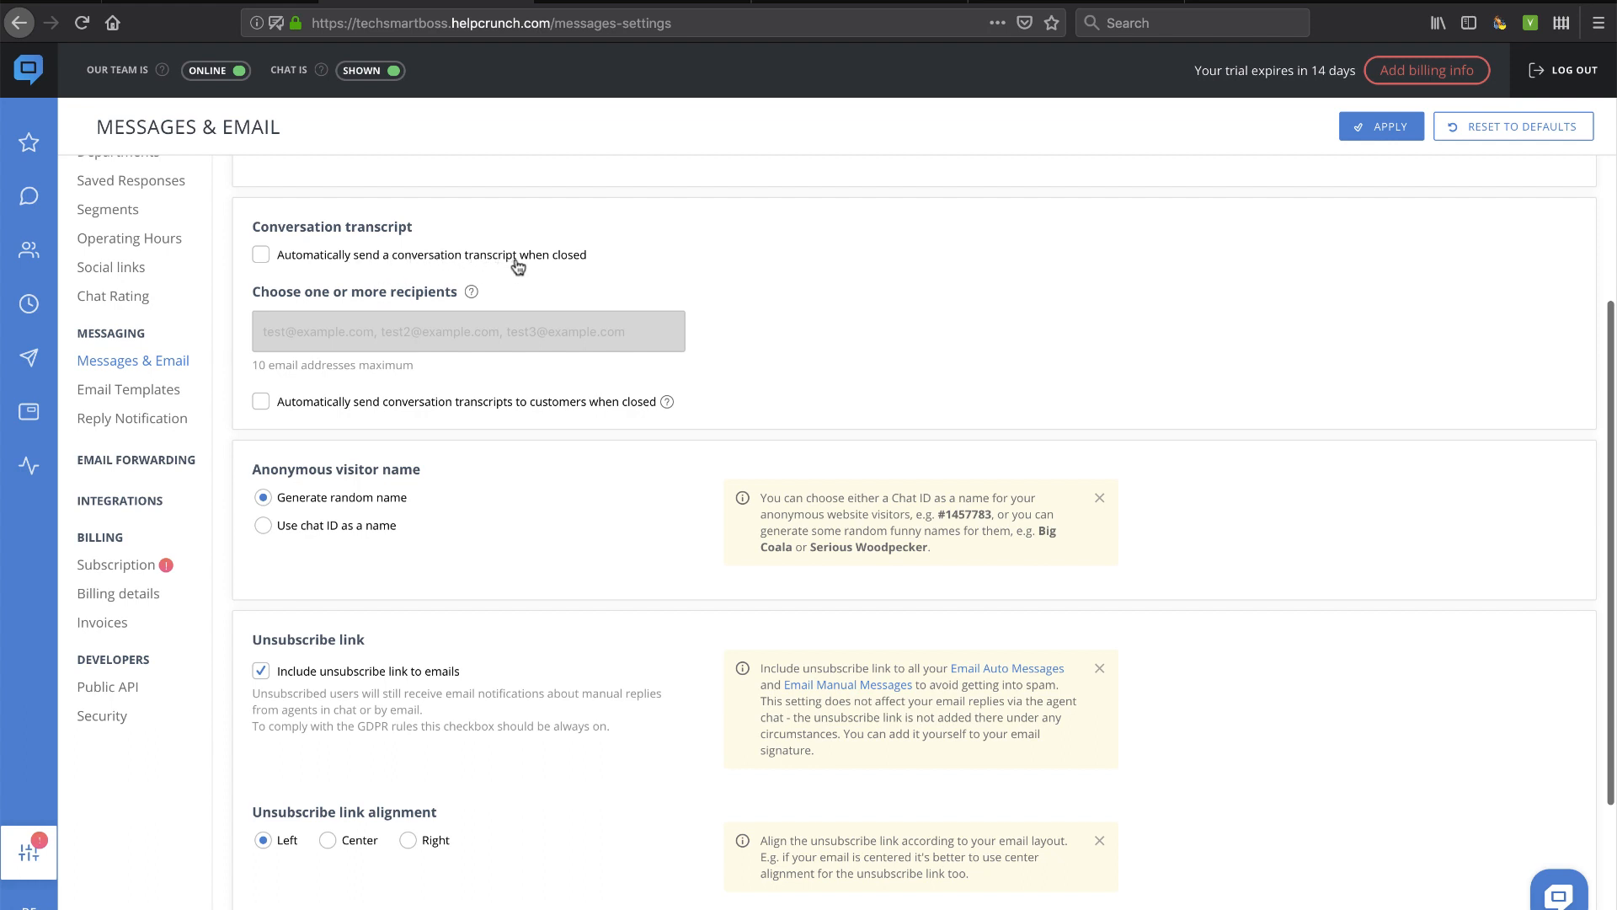
{"action": "scroll", "coordinate": [517, 263], "scroll_direction": "down", "scroll_amount": 2}
{"action": "scroll", "coordinate": [516, 263], "scroll_direction": "down", "scroll_amount": 2}
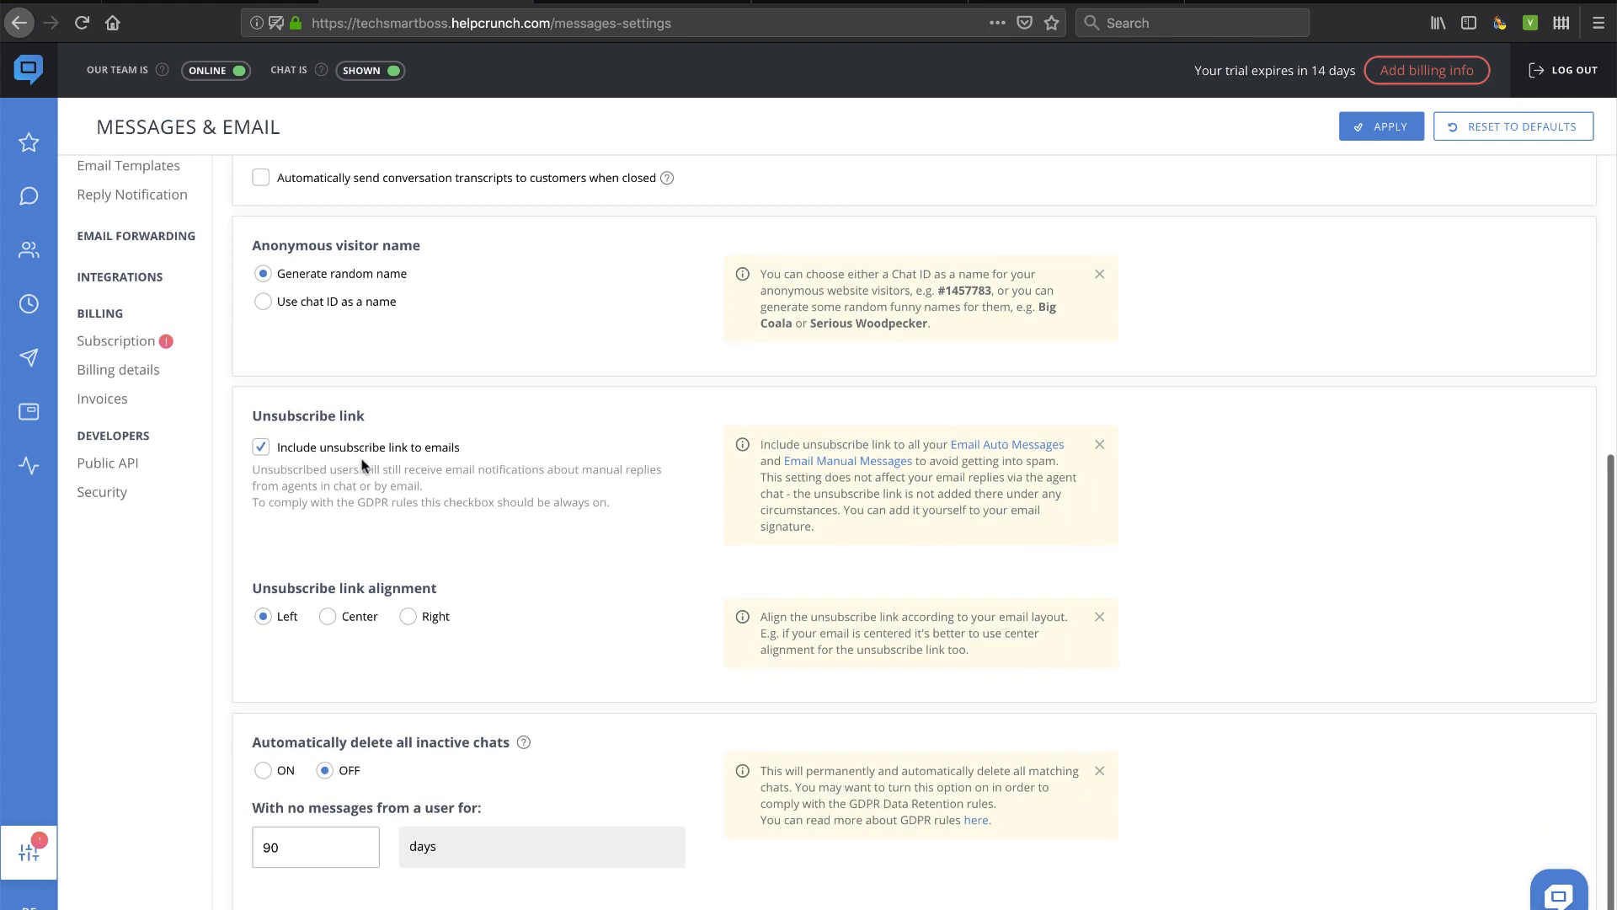
{"action": "scroll", "coordinate": [323, 519], "scroll_direction": "up", "scroll_amount": 2}
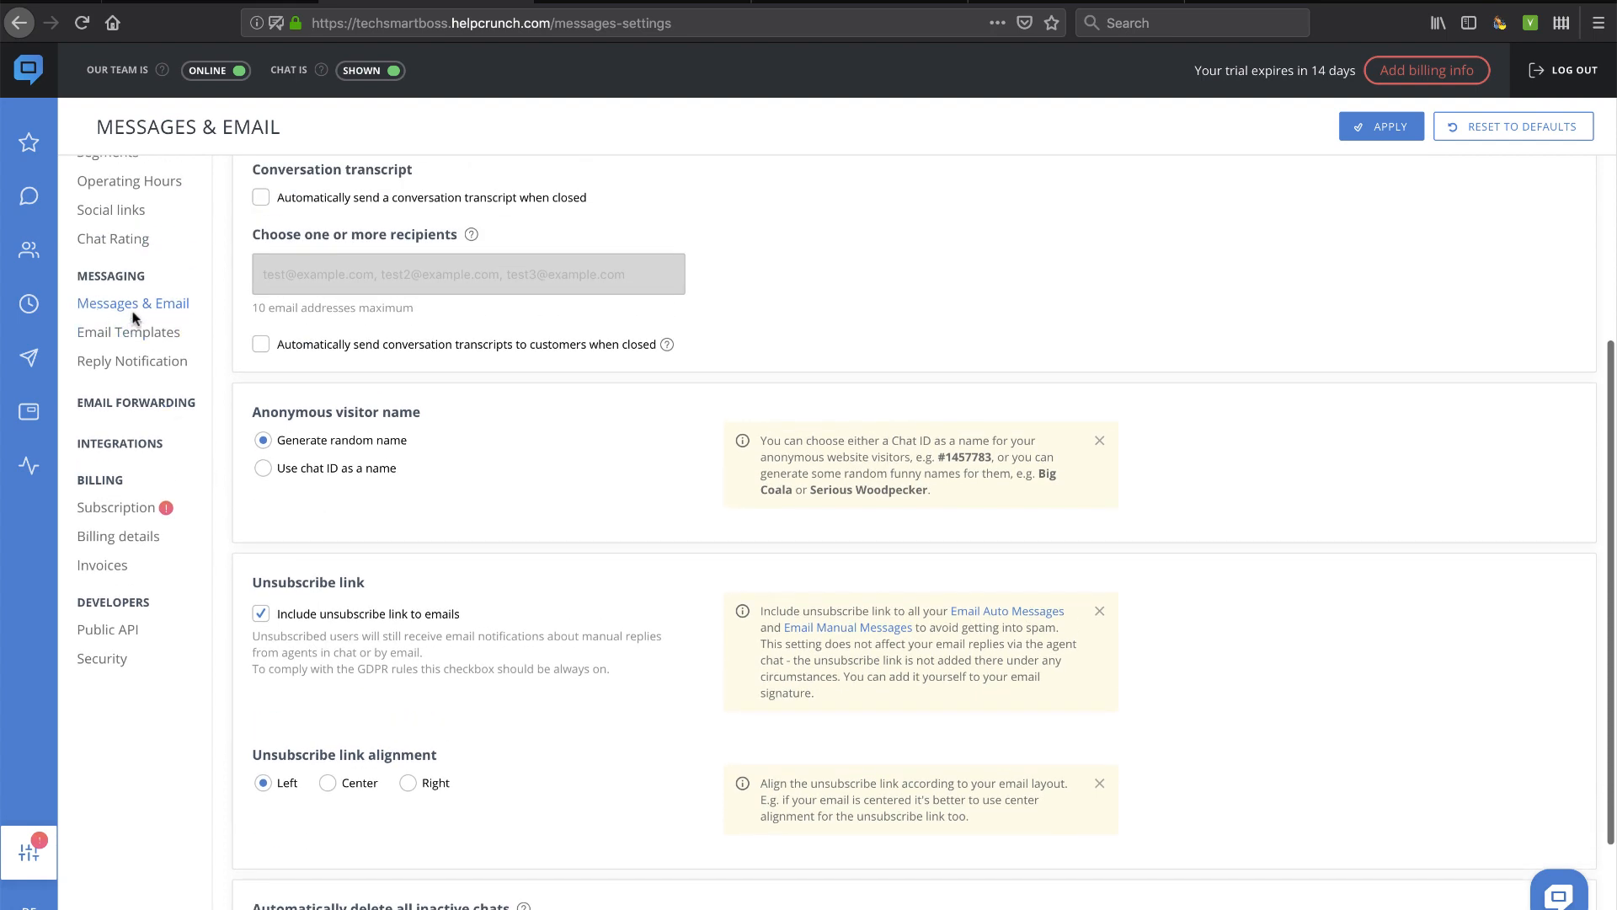
{"action": "scroll", "coordinate": [112, 339], "scroll_direction": "up", "scroll_amount": 2}
{"action": "scroll", "coordinate": [127, 322], "scroll_direction": "up", "scroll_amount": 2}
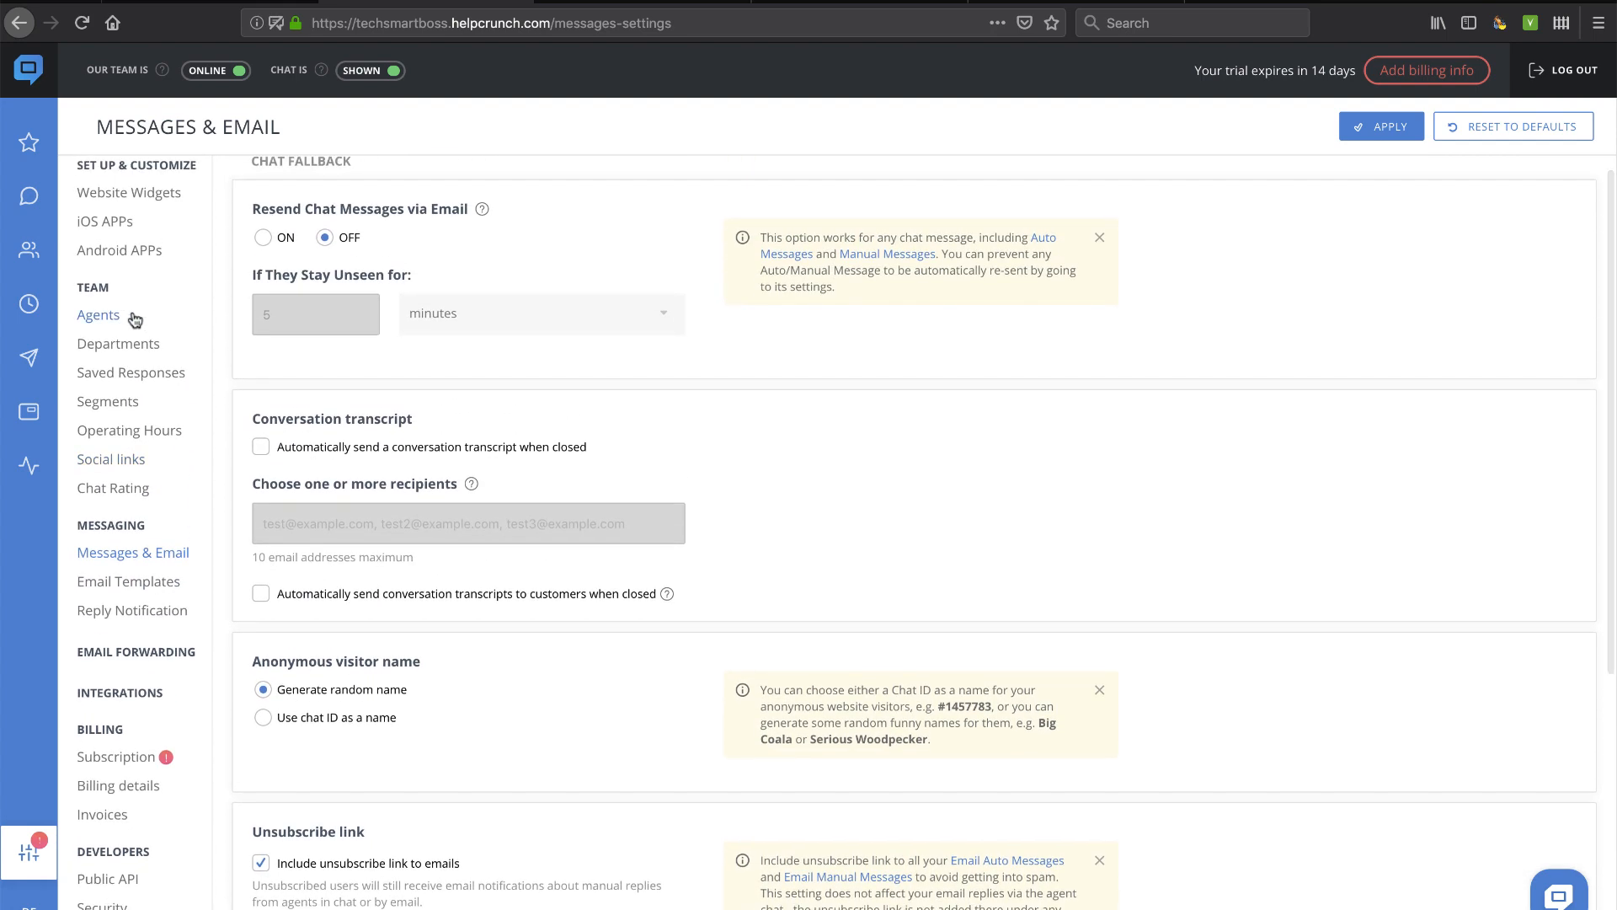
{"action": "scroll", "coordinate": [135, 319], "scroll_direction": "up", "scroll_amount": 1}
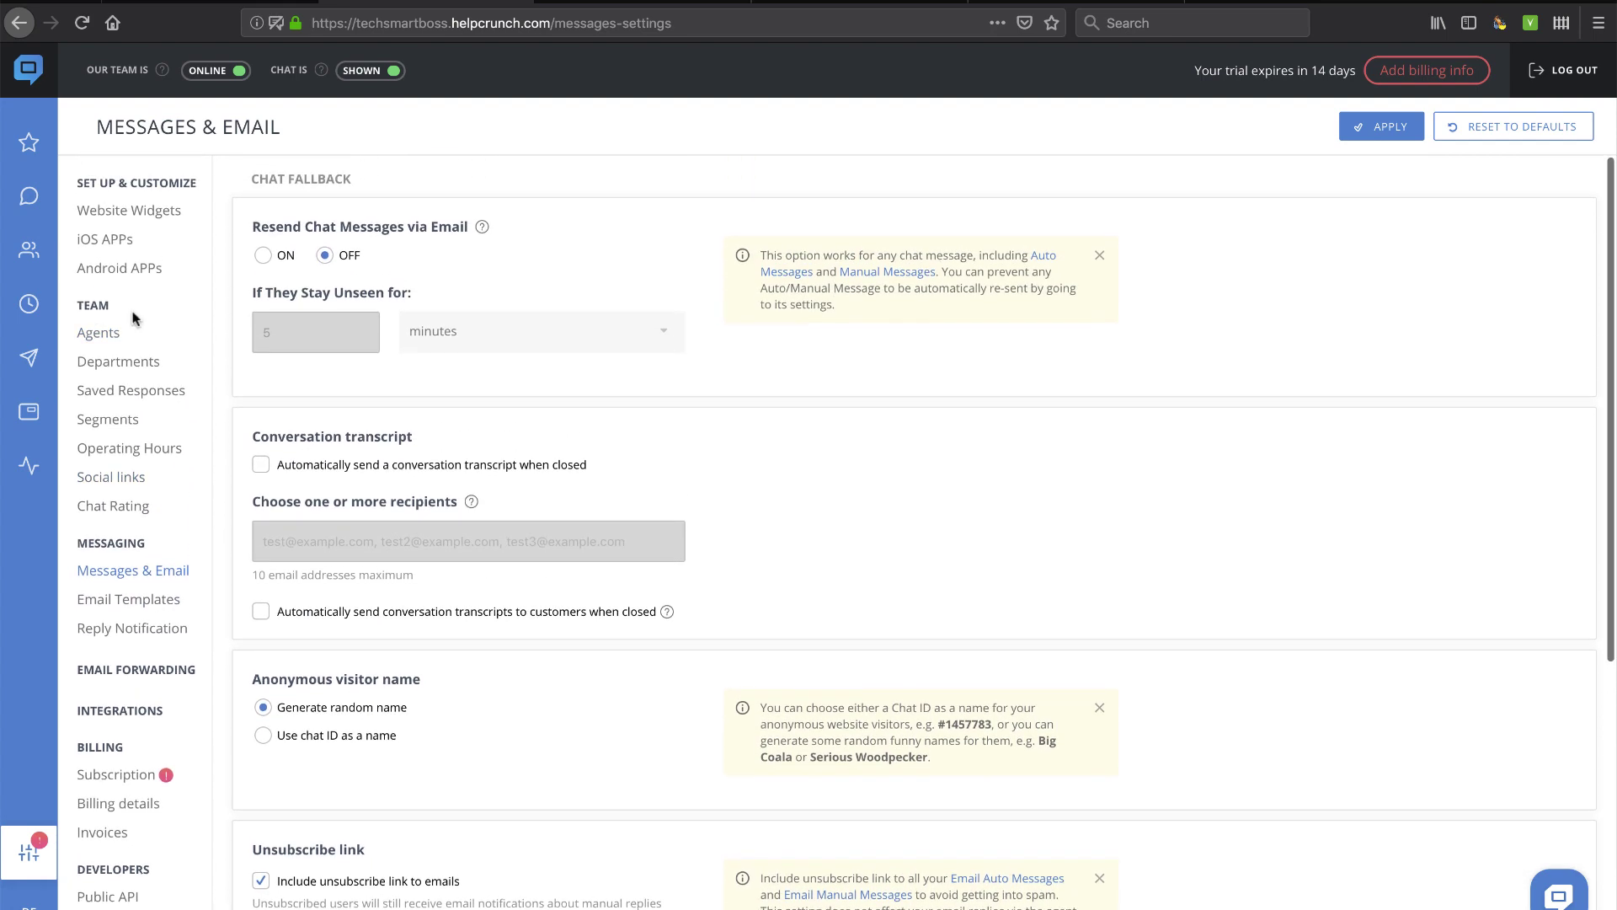
Go through Reports and Popups to Manual Messages and review the Chat Follow Up draft.
{"action": "left_click", "coordinate": [30, 465]}
{"action": "left_click", "coordinate": [35, 410]}
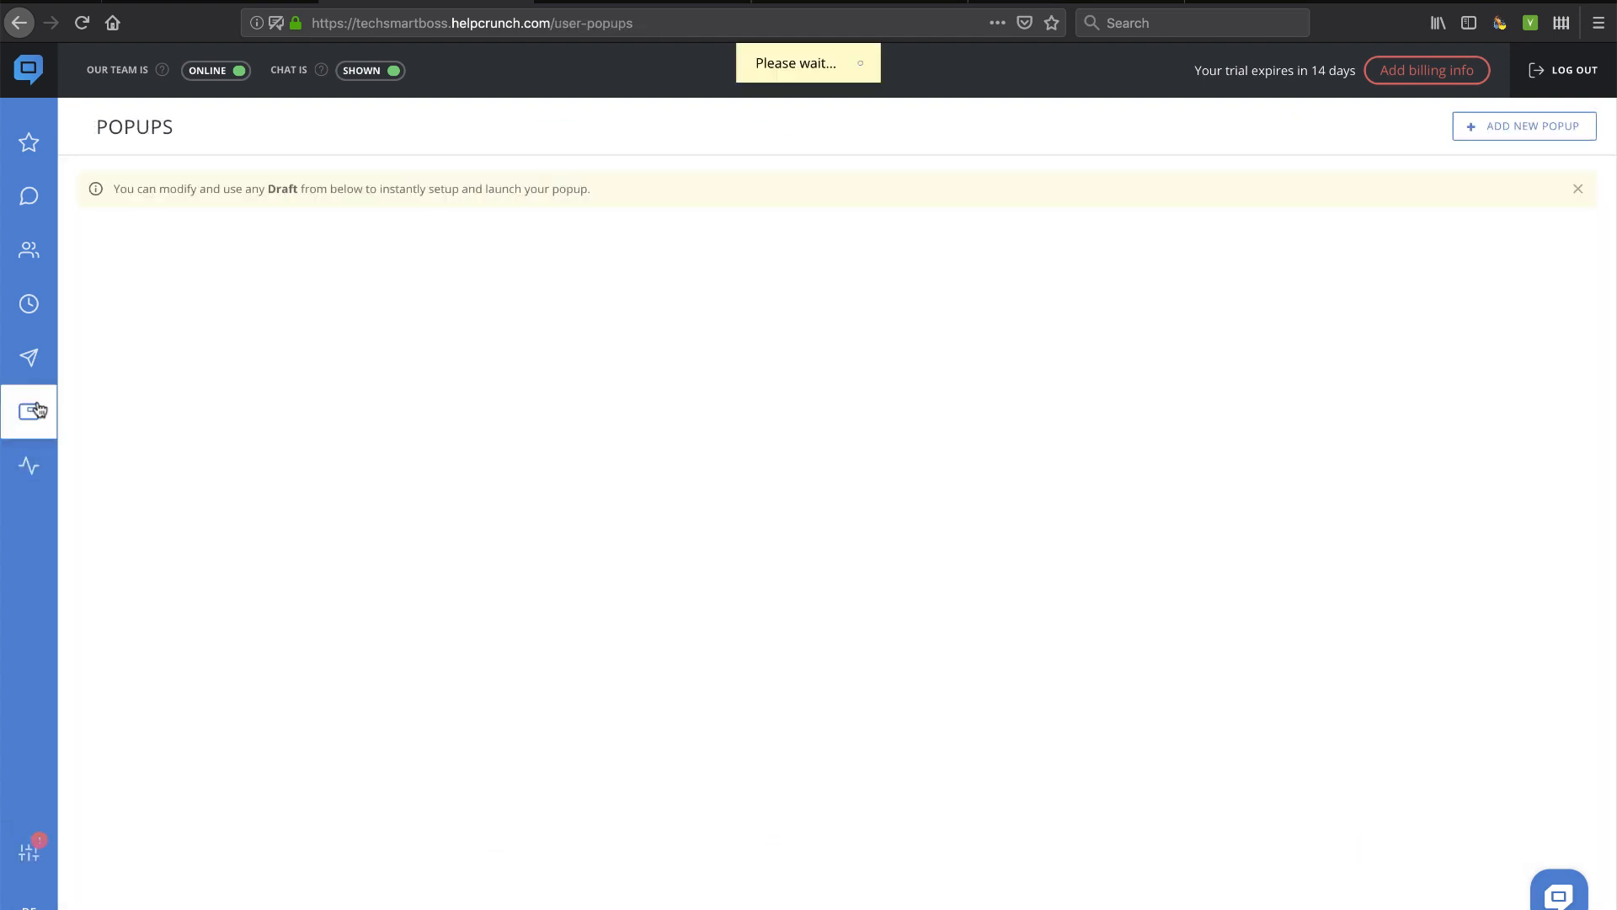
{"action": "left_click", "coordinate": [33, 360]}
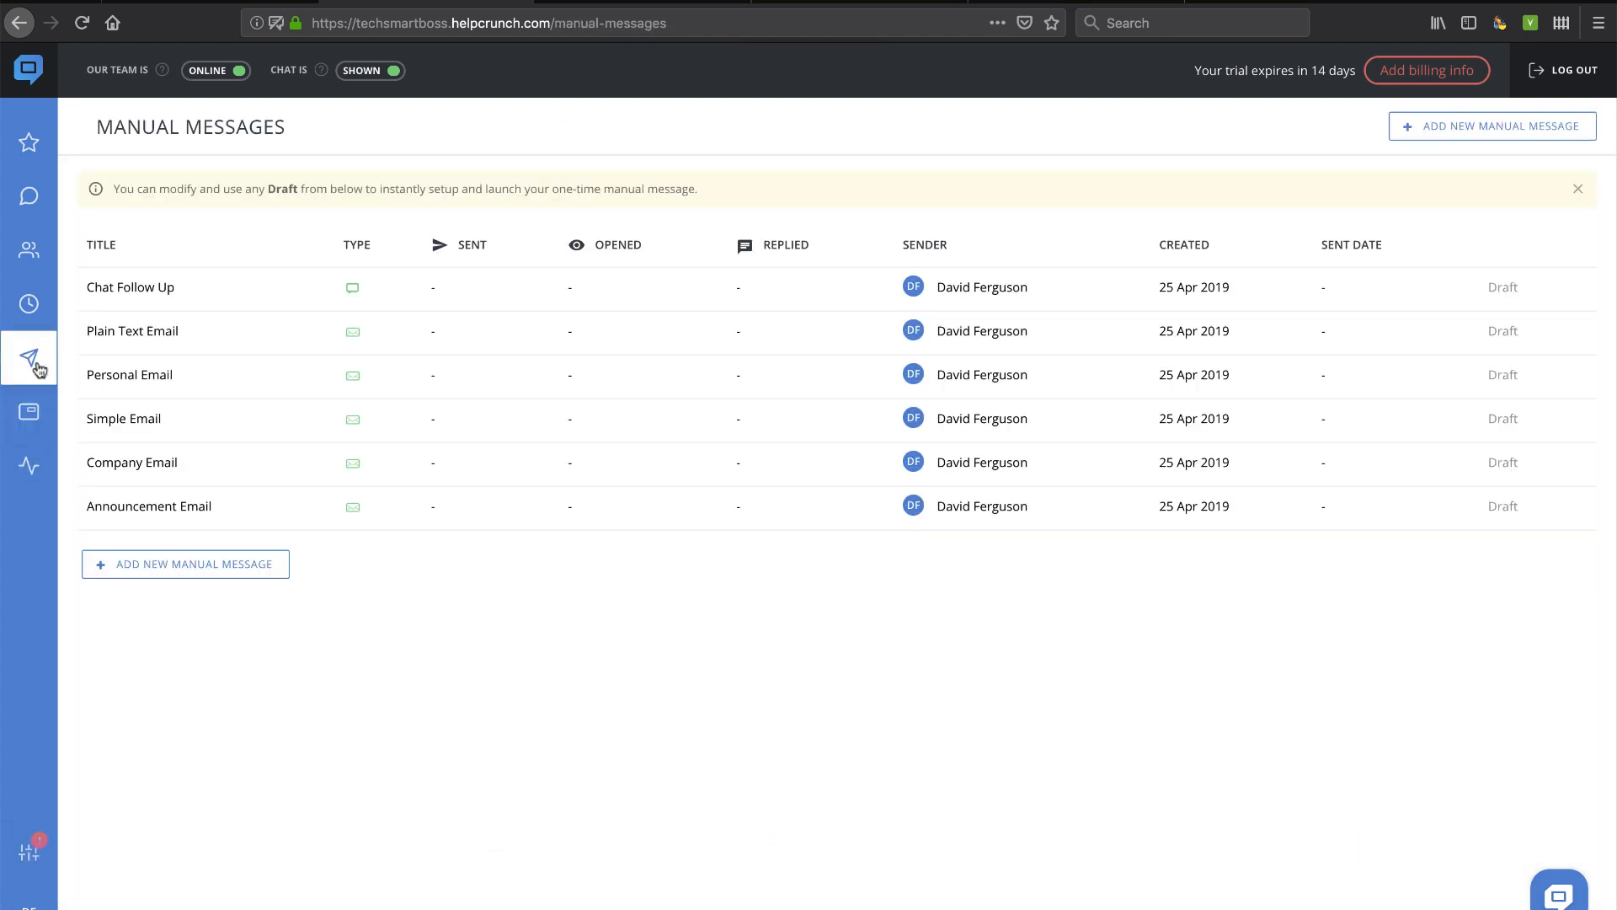
{"action": "mouse_move", "coordinate": [208, 333]}
{"action": "left_click", "coordinate": [139, 291]}
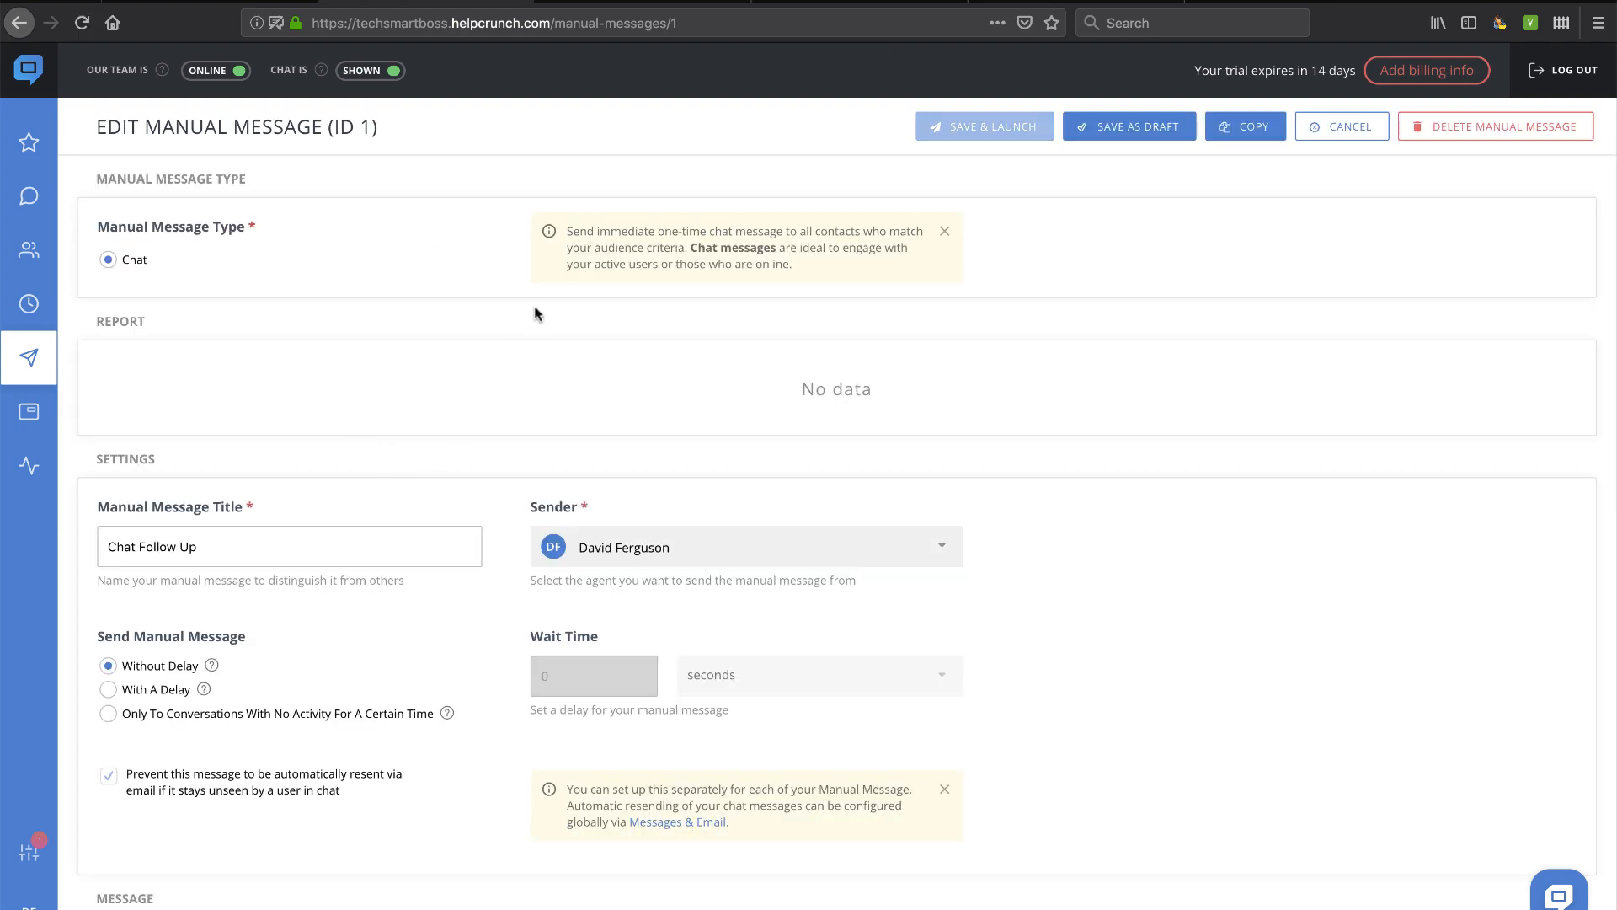
{"action": "scroll", "coordinate": [538, 399], "scroll_direction": "down", "scroll_amount": 1}
{"action": "scroll", "coordinate": [537, 396], "scroll_direction": "down", "scroll_amount": 3}
{"action": "scroll", "coordinate": [538, 396], "scroll_direction": "down", "scroll_amount": 3}
{"action": "scroll", "coordinate": [537, 396], "scroll_direction": "down", "scroll_amount": 3}
{"action": "scroll", "coordinate": [537, 396], "scroll_direction": "down", "scroll_amount": 2}
{"action": "scroll", "coordinate": [537, 399], "scroll_direction": "down", "scroll_amount": 1}
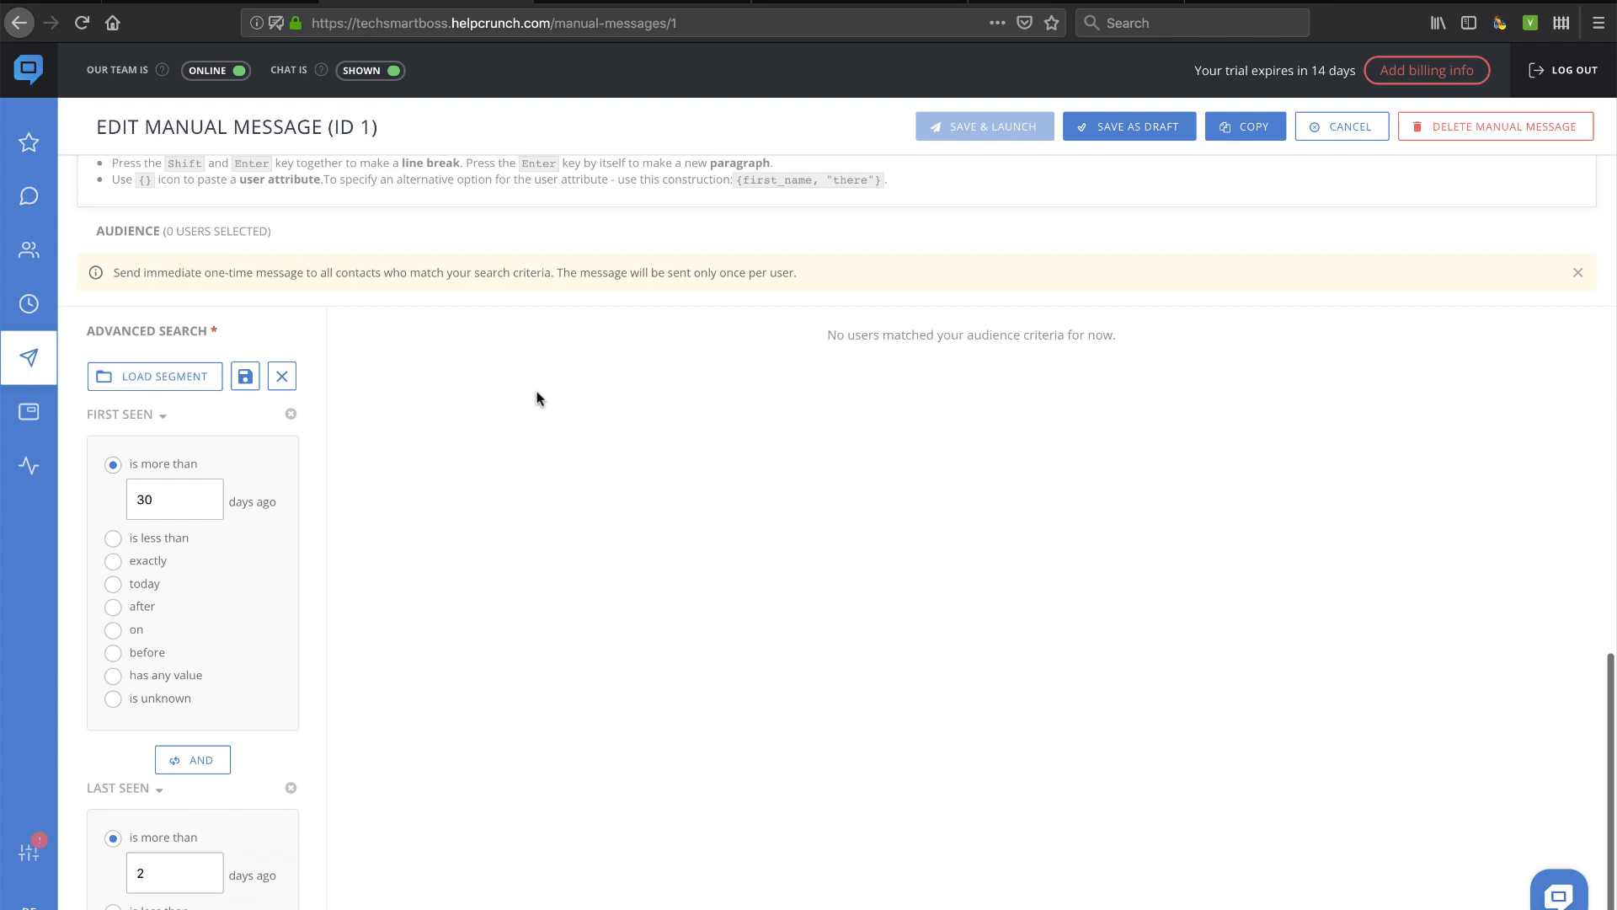
{"action": "scroll", "coordinate": [537, 397], "scroll_direction": "up", "scroll_amount": 1}
{"action": "scroll", "coordinate": [296, 407], "scroll_direction": "up", "scroll_amount": 10}
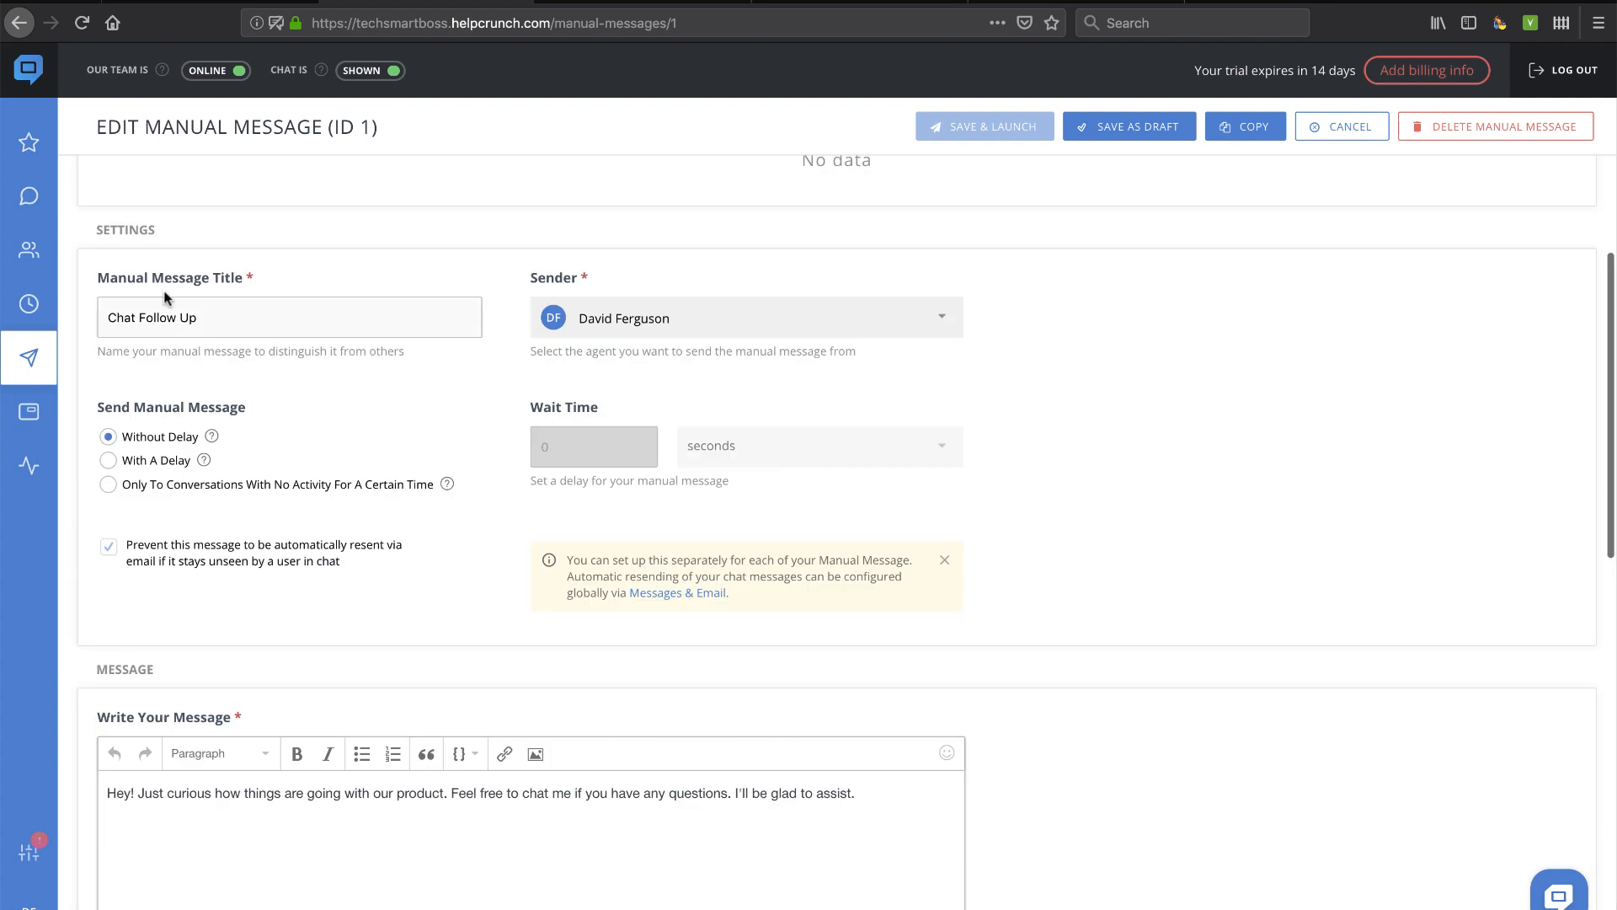
From Contacts, email the second contact David "this is from the chat itself" and close the chat.
{"action": "left_click", "coordinate": [30, 248]}
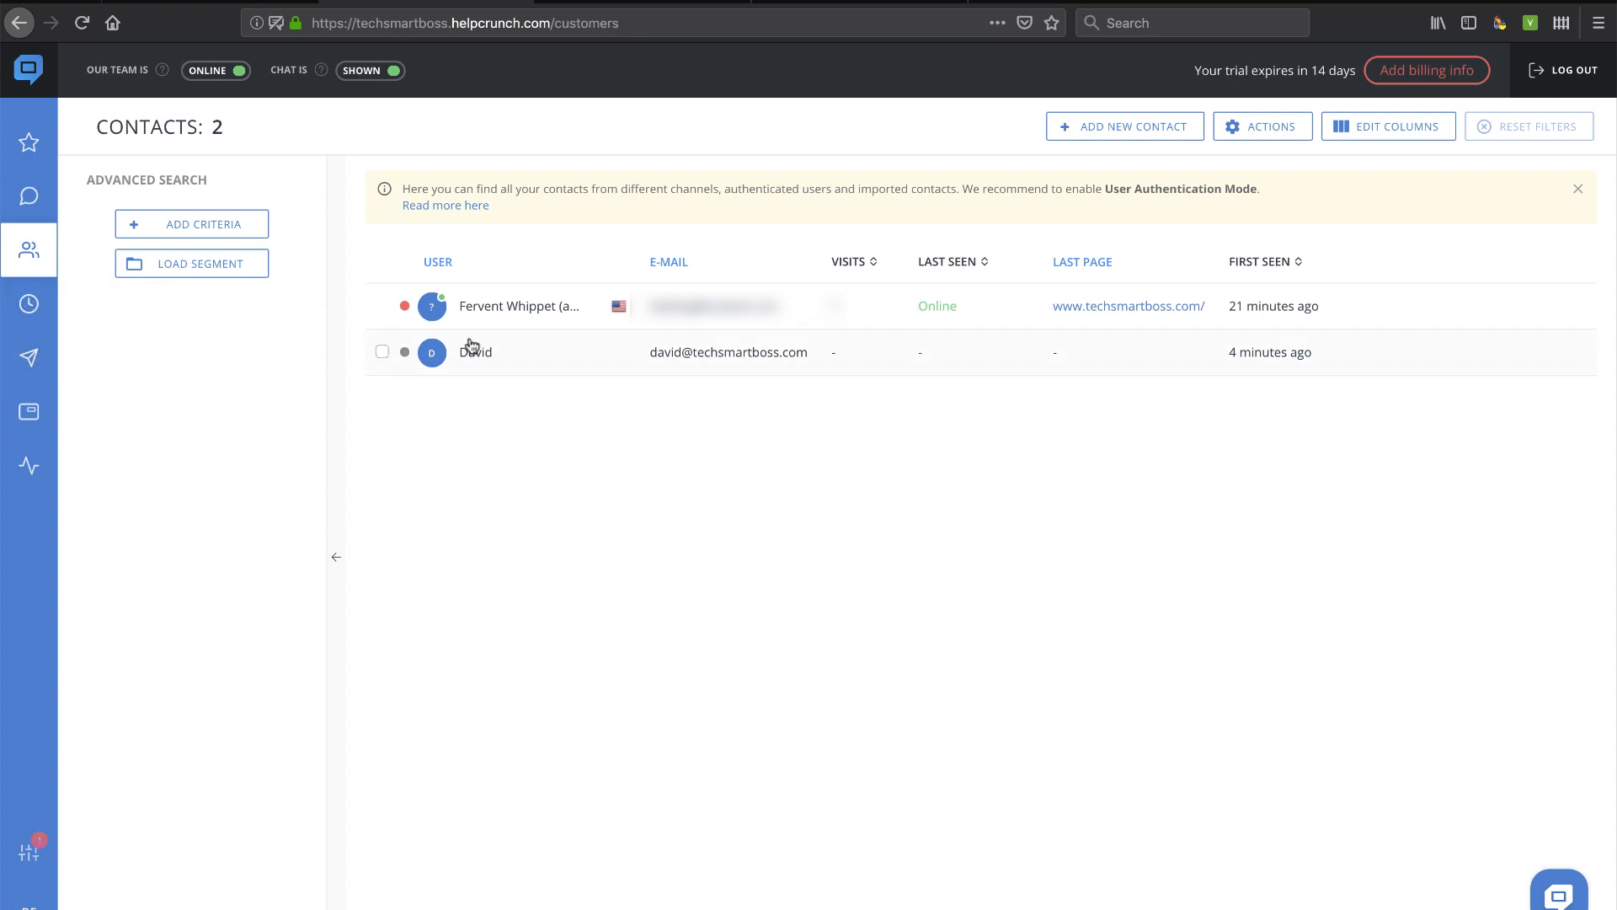
{"action": "mouse_move", "coordinate": [594, 353]}
{"action": "left_click", "coordinate": [468, 353]}
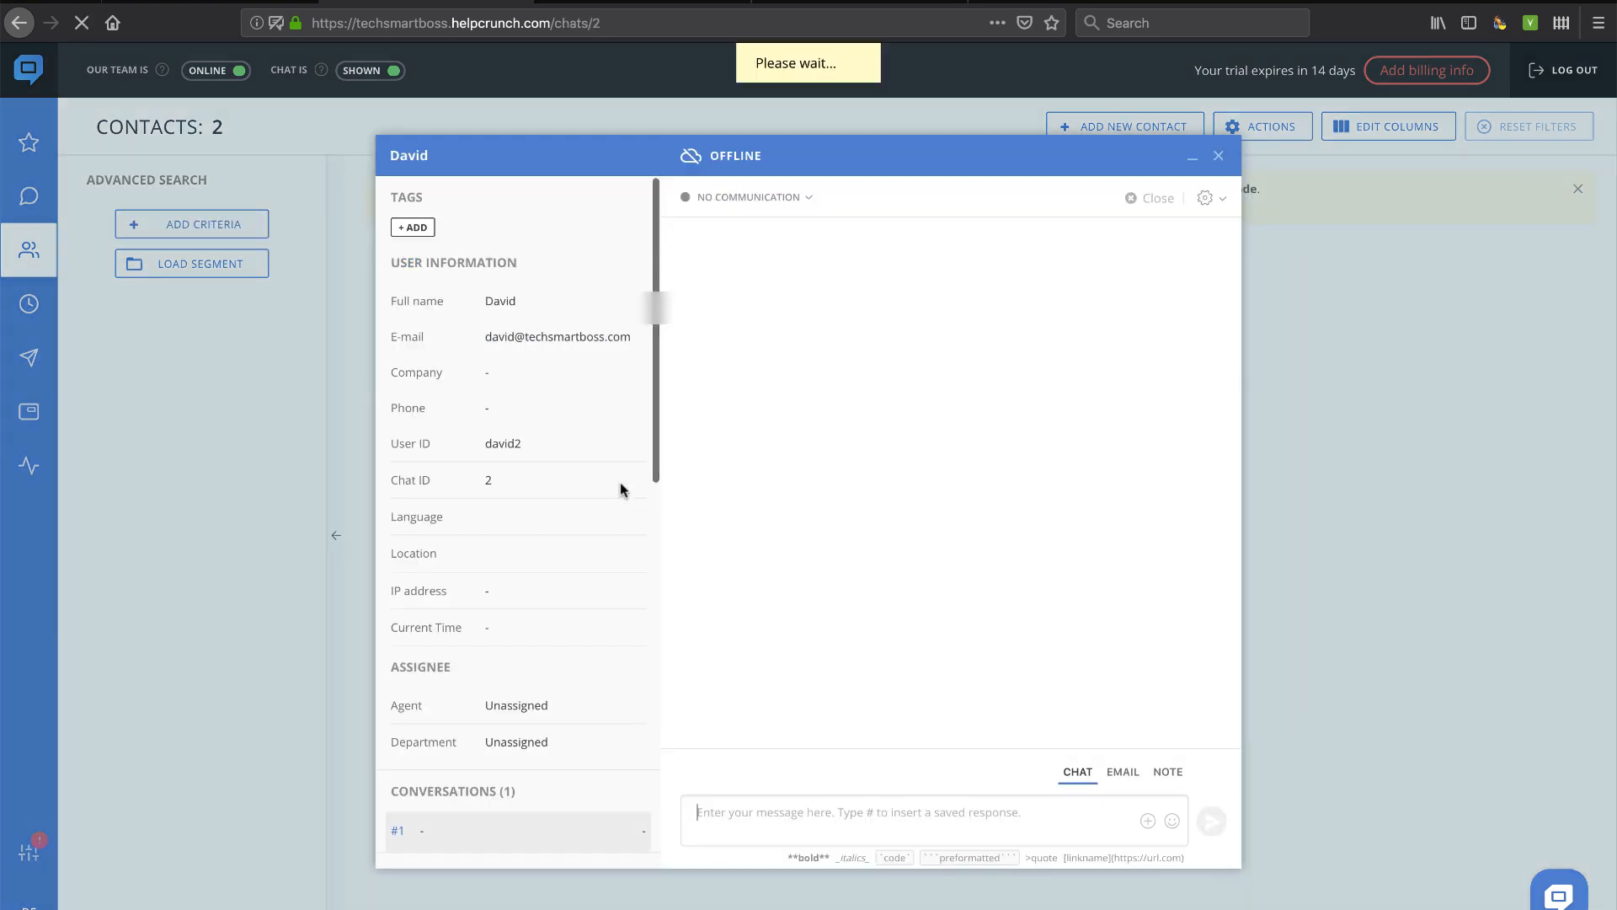
{"action": "left_click", "coordinate": [1127, 775]}
{"action": "type", "text": "this is from the chat itself"}
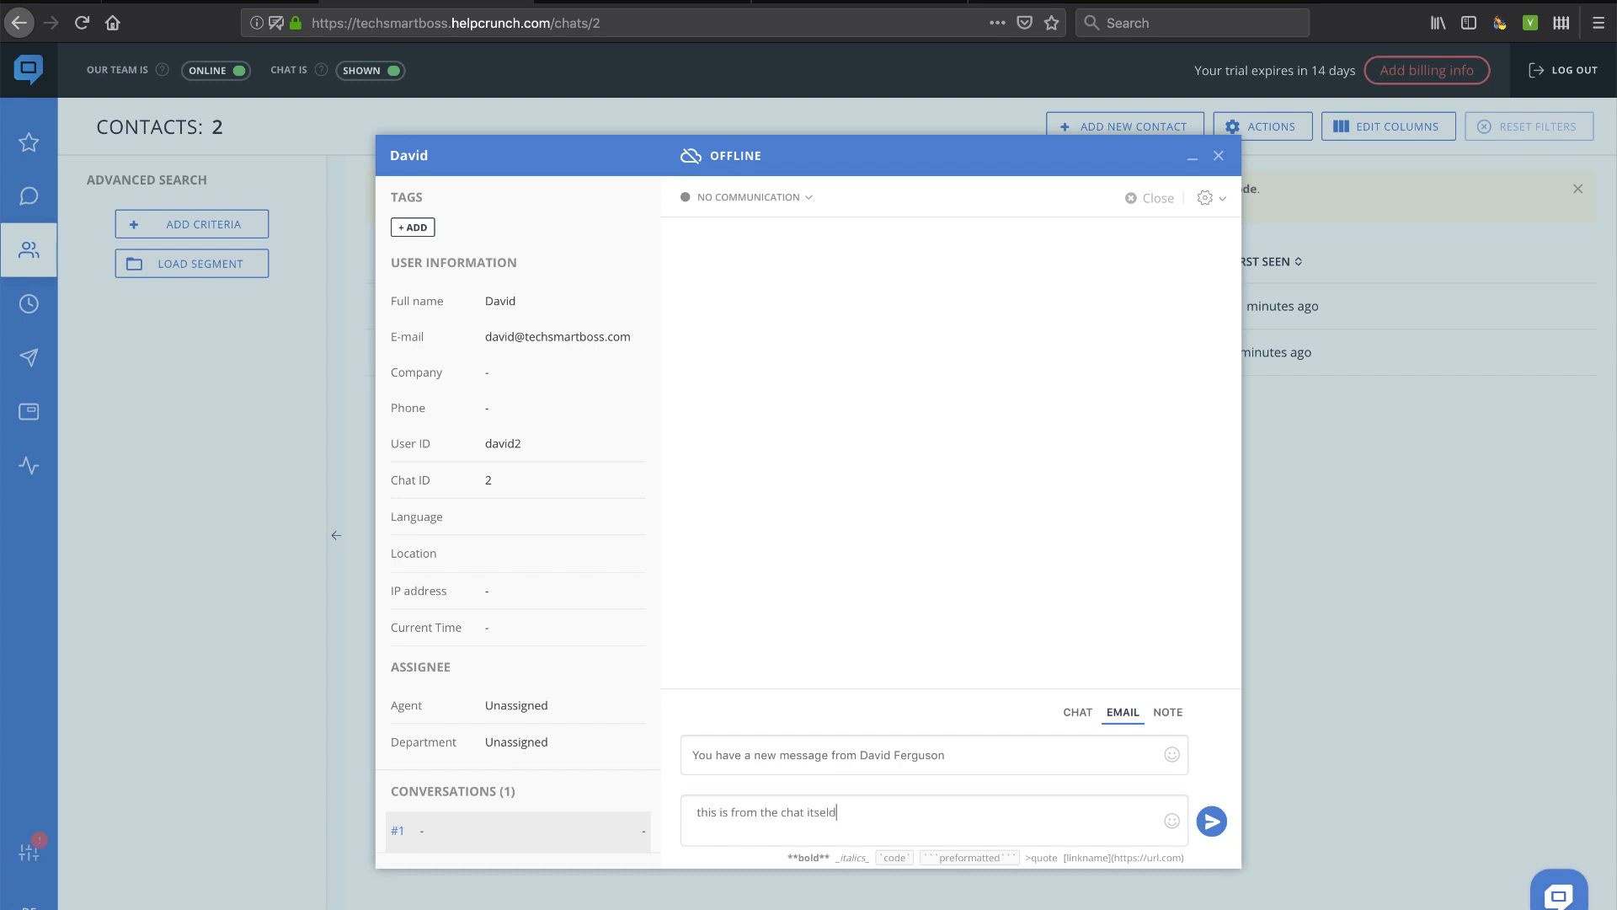
{"action": "left_click", "coordinate": [1210, 821]}
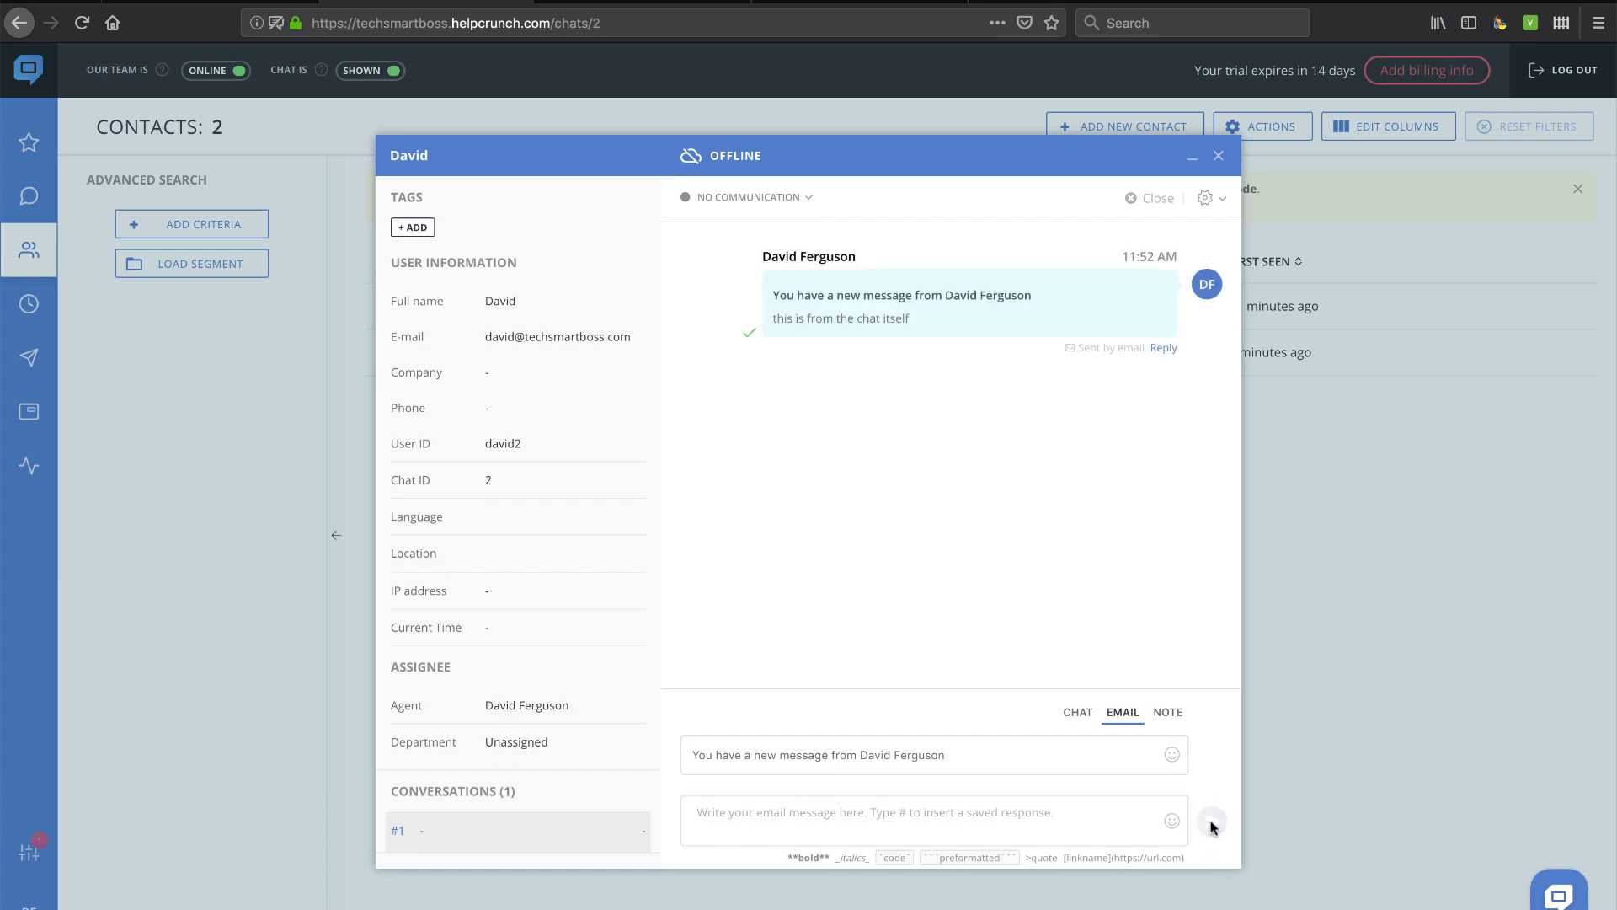
{"action": "left_click", "coordinate": [1218, 155]}
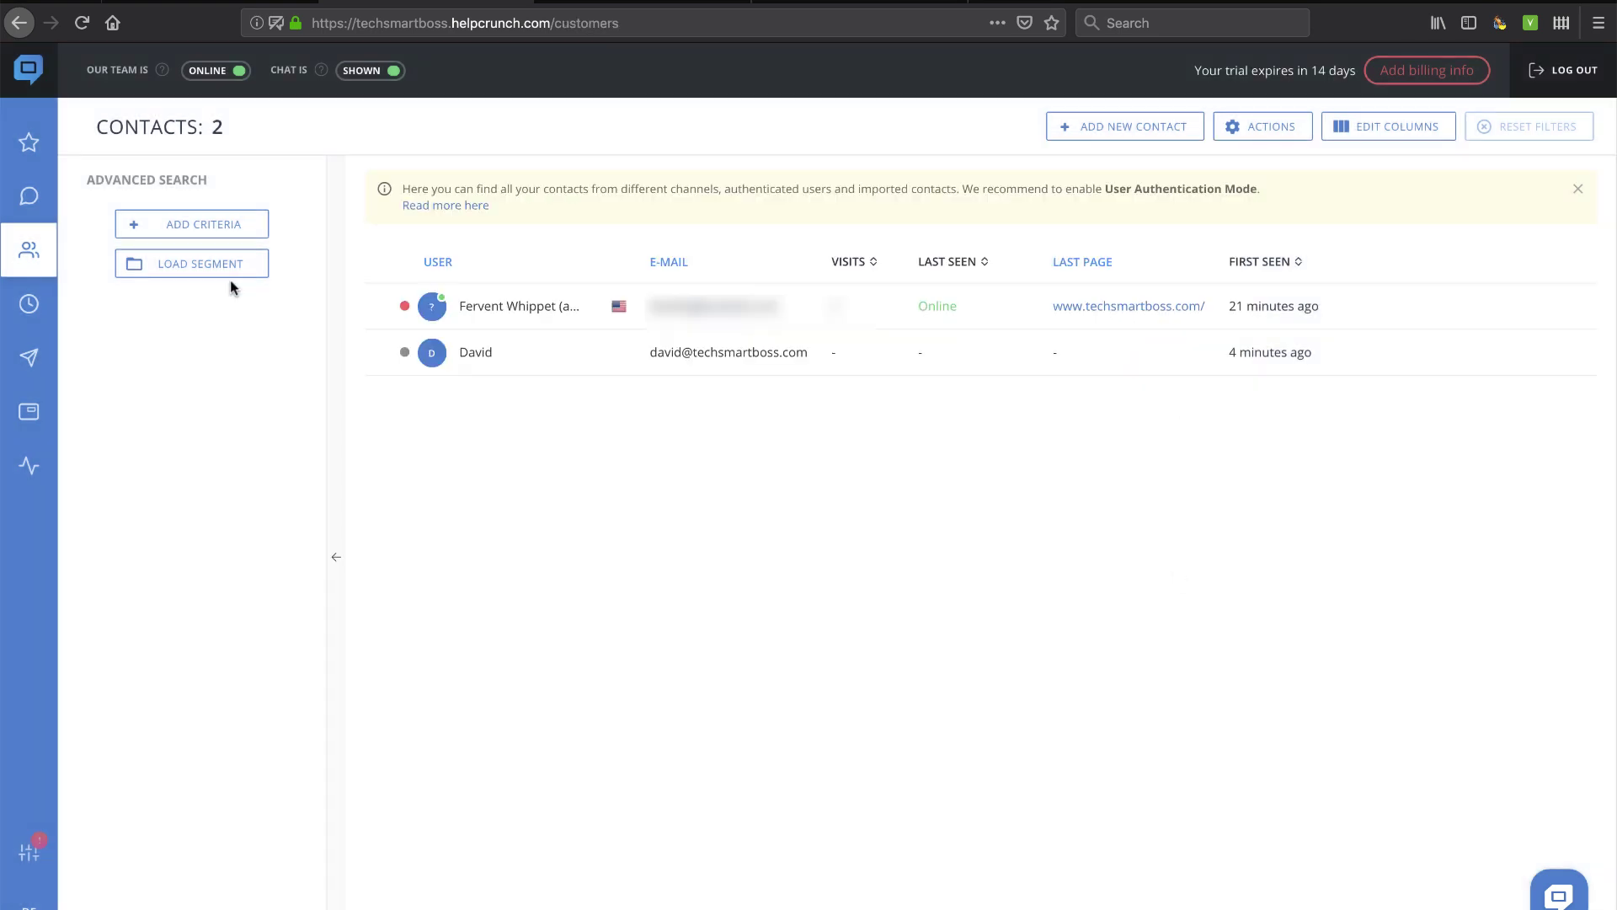
Open the Plain Text Email manual message draft and give it a new subject for its 2-contact audience.
{"action": "left_click", "coordinate": [29, 358]}
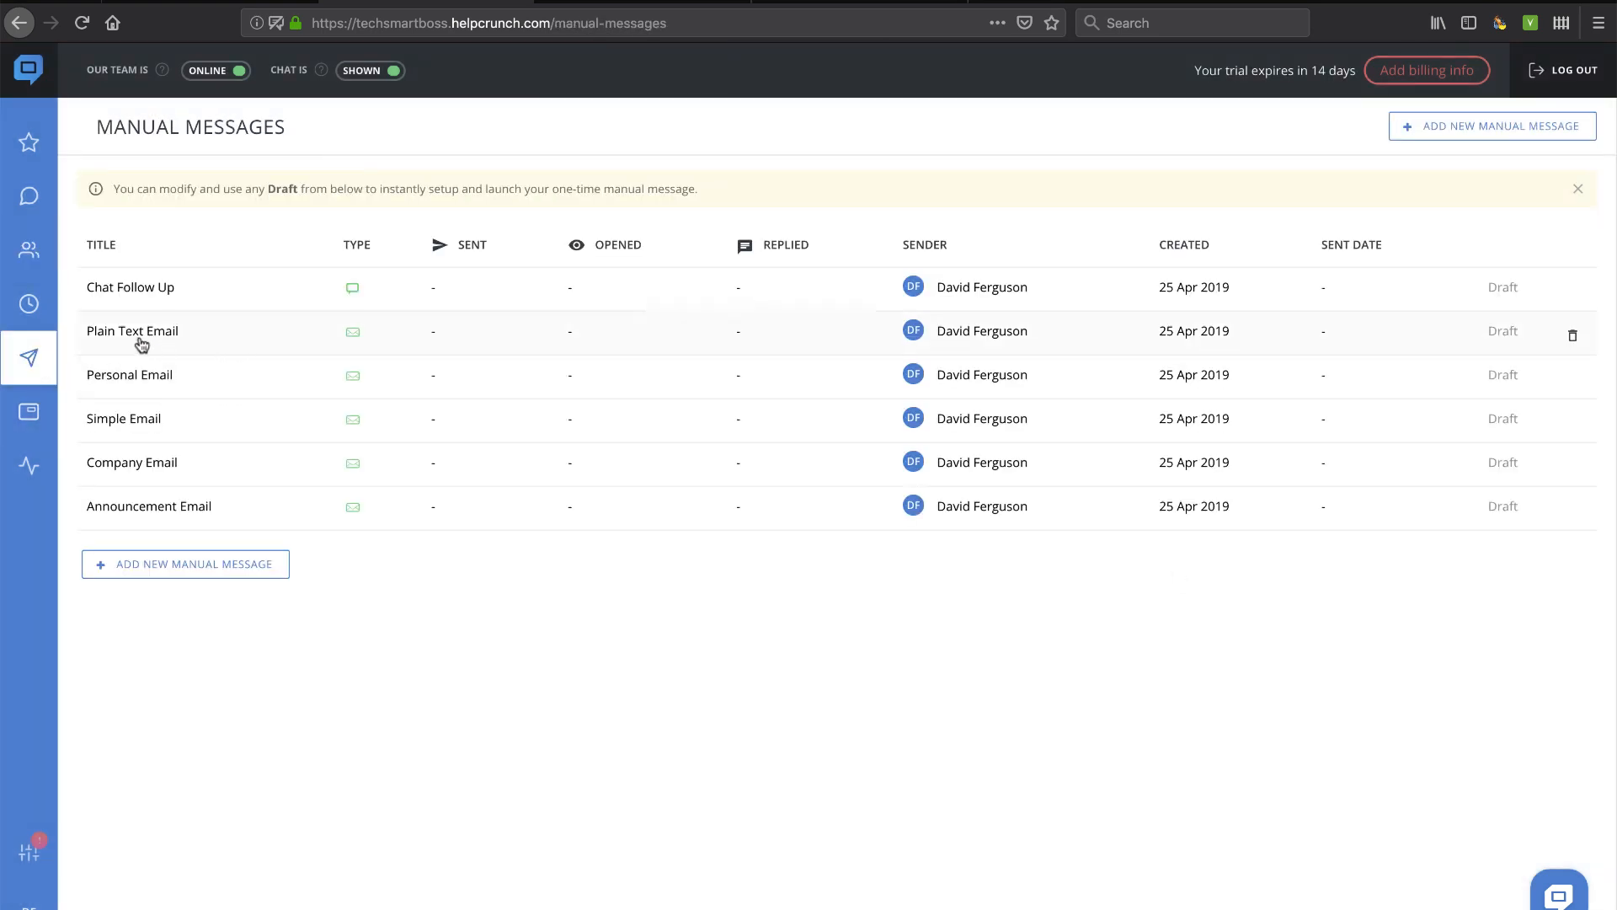
{"action": "left_click", "coordinate": [136, 332]}
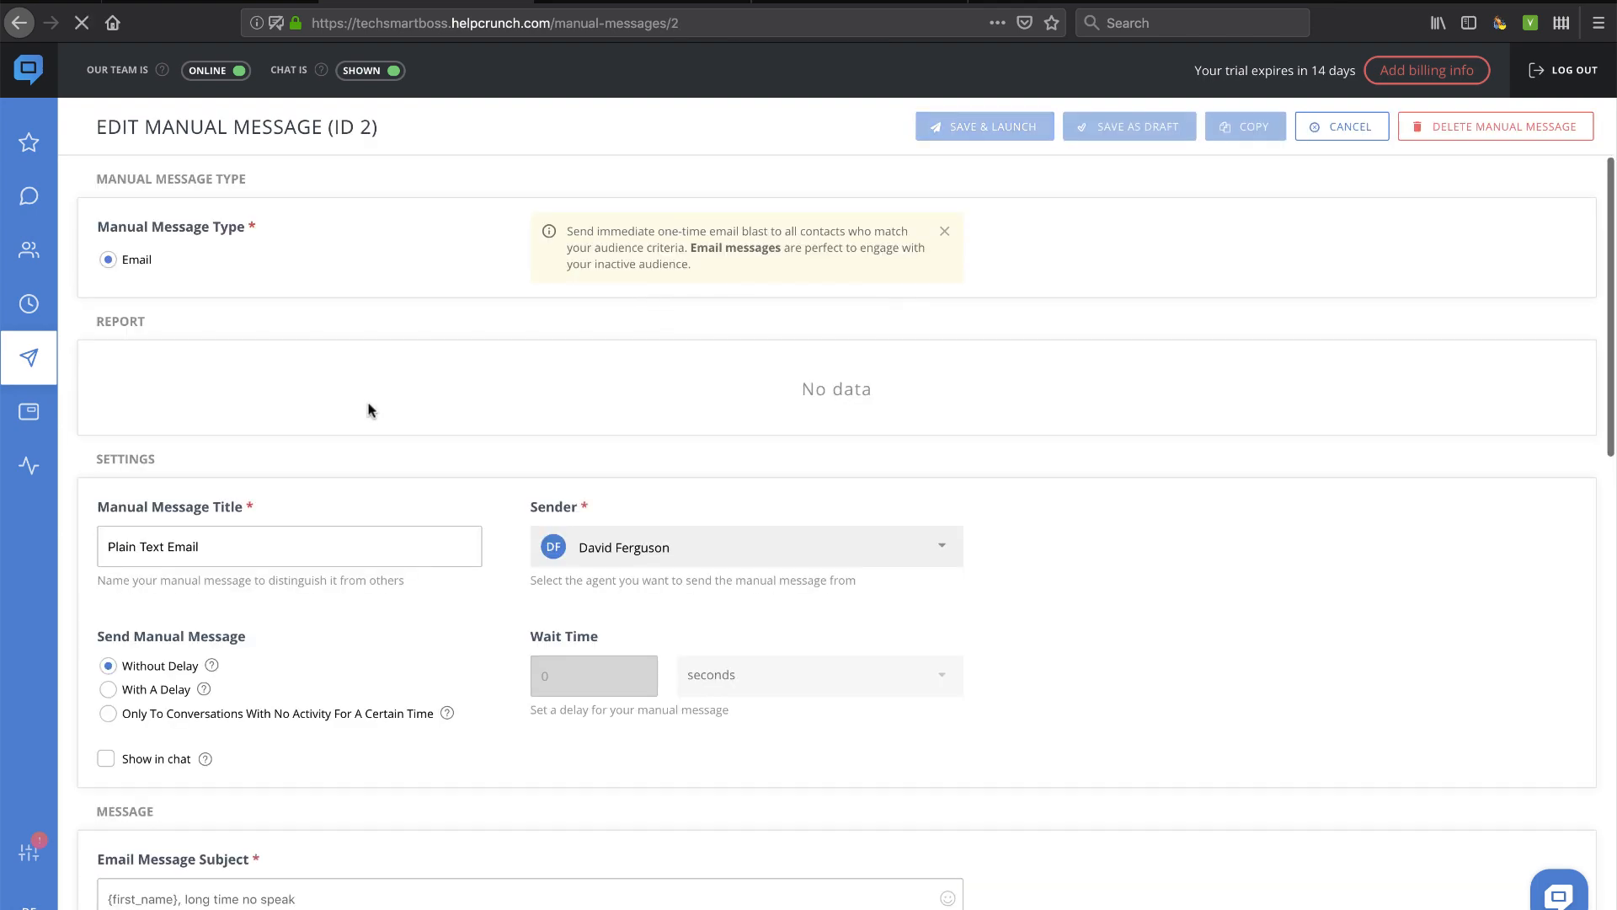
{"action": "scroll", "coordinate": [354, 558], "scroll_direction": "down", "scroll_amount": 5}
{"action": "scroll", "coordinate": [354, 558], "scroll_direction": "up", "scroll_amount": 5}
{"action": "scroll", "coordinate": [354, 557], "scroll_direction": "down", "scroll_amount": 5}
{"action": "scroll", "coordinate": [354, 558], "scroll_direction": "up", "scroll_amount": 5}
{"action": "scroll", "coordinate": [178, 733], "scroll_direction": "down", "scroll_amount": 2}
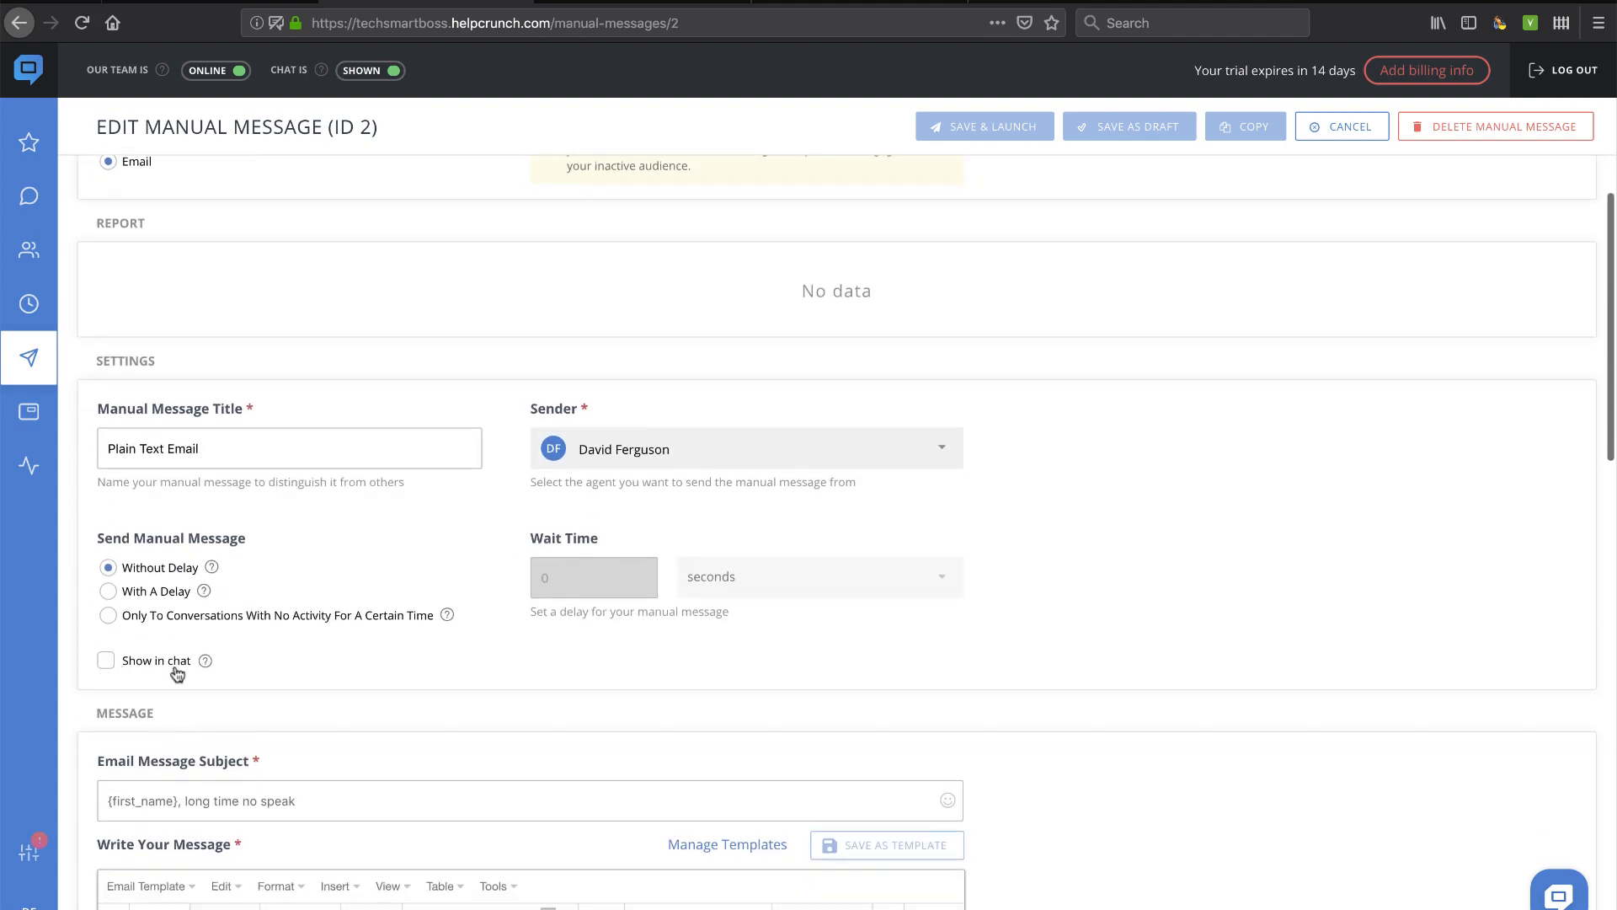
{"action": "scroll", "coordinate": [178, 673], "scroll_direction": "down", "scroll_amount": 5}
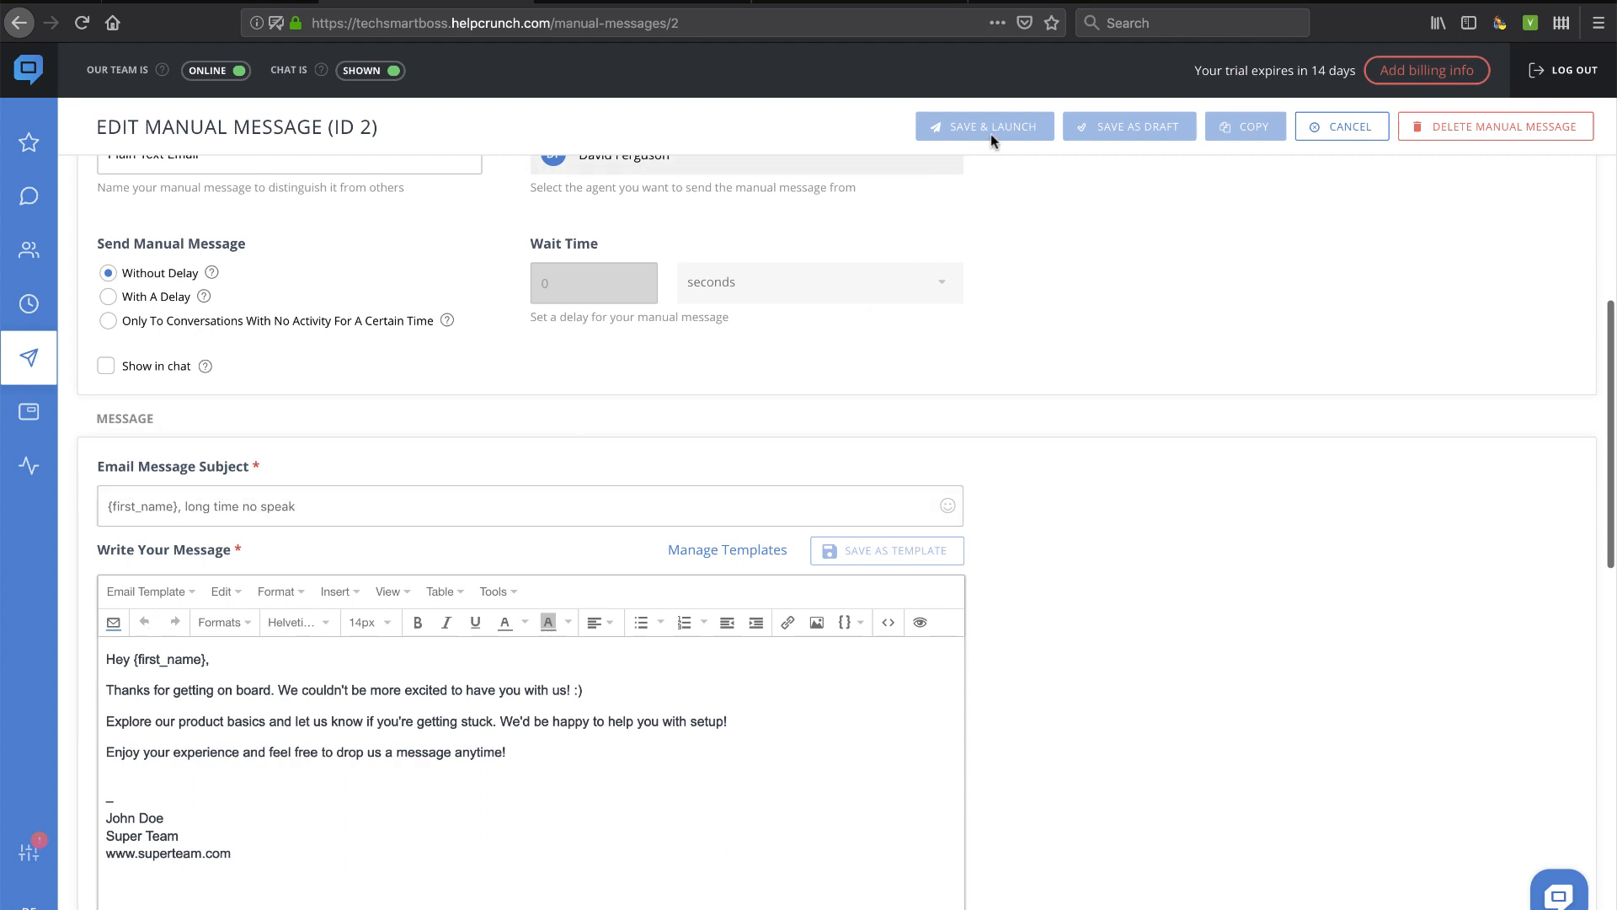
{"action": "type", "text": "su"}
{"action": "type", "text": "ect line"}
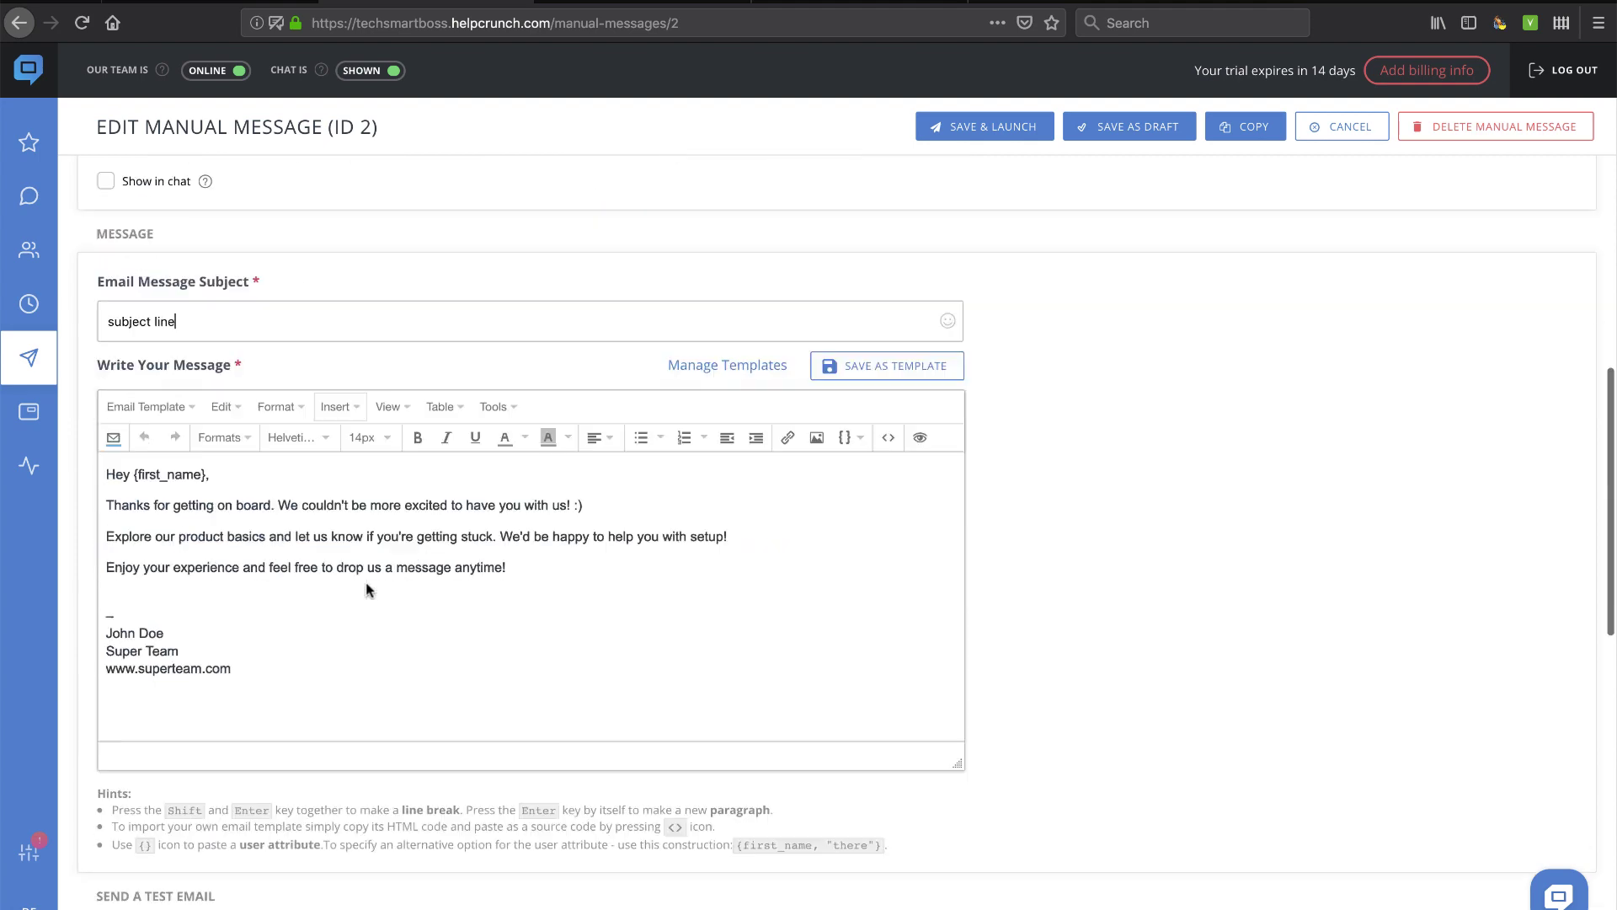
{"action": "scroll", "coordinate": [366, 582], "scroll_direction": "down", "scroll_amount": 5}
{"action": "scroll", "coordinate": [365, 582], "scroll_direction": "down", "scroll_amount": 5}
{"action": "scroll", "coordinate": [316, 588], "scroll_direction": "down", "scroll_amount": 3}
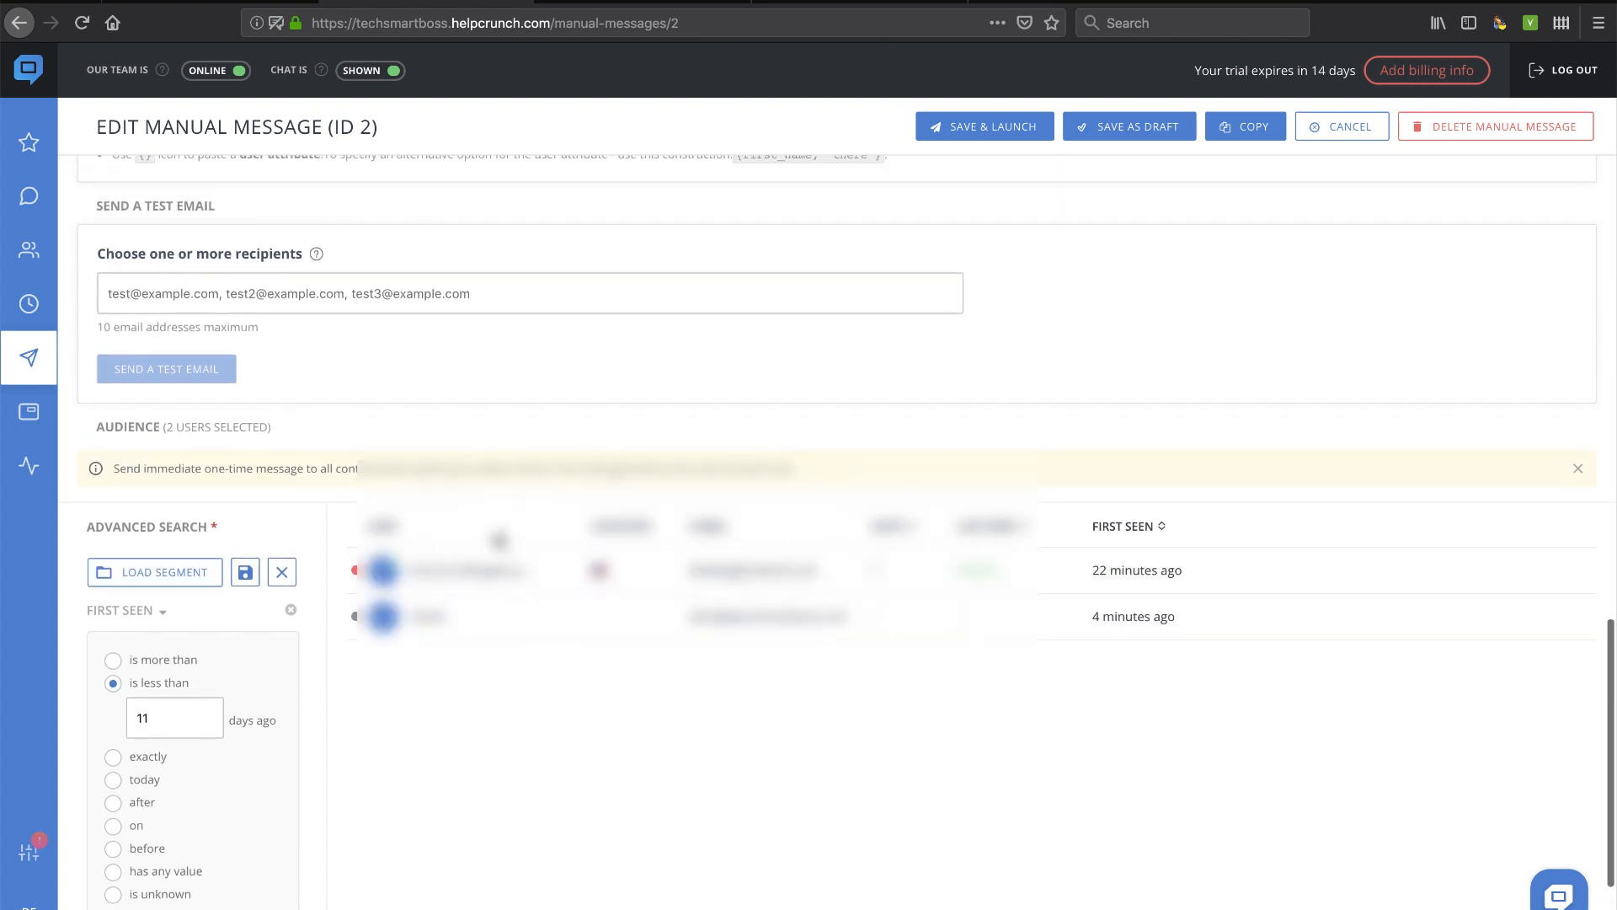
{"action": "scroll", "coordinate": [498, 543], "scroll_direction": "up", "scroll_amount": 2}
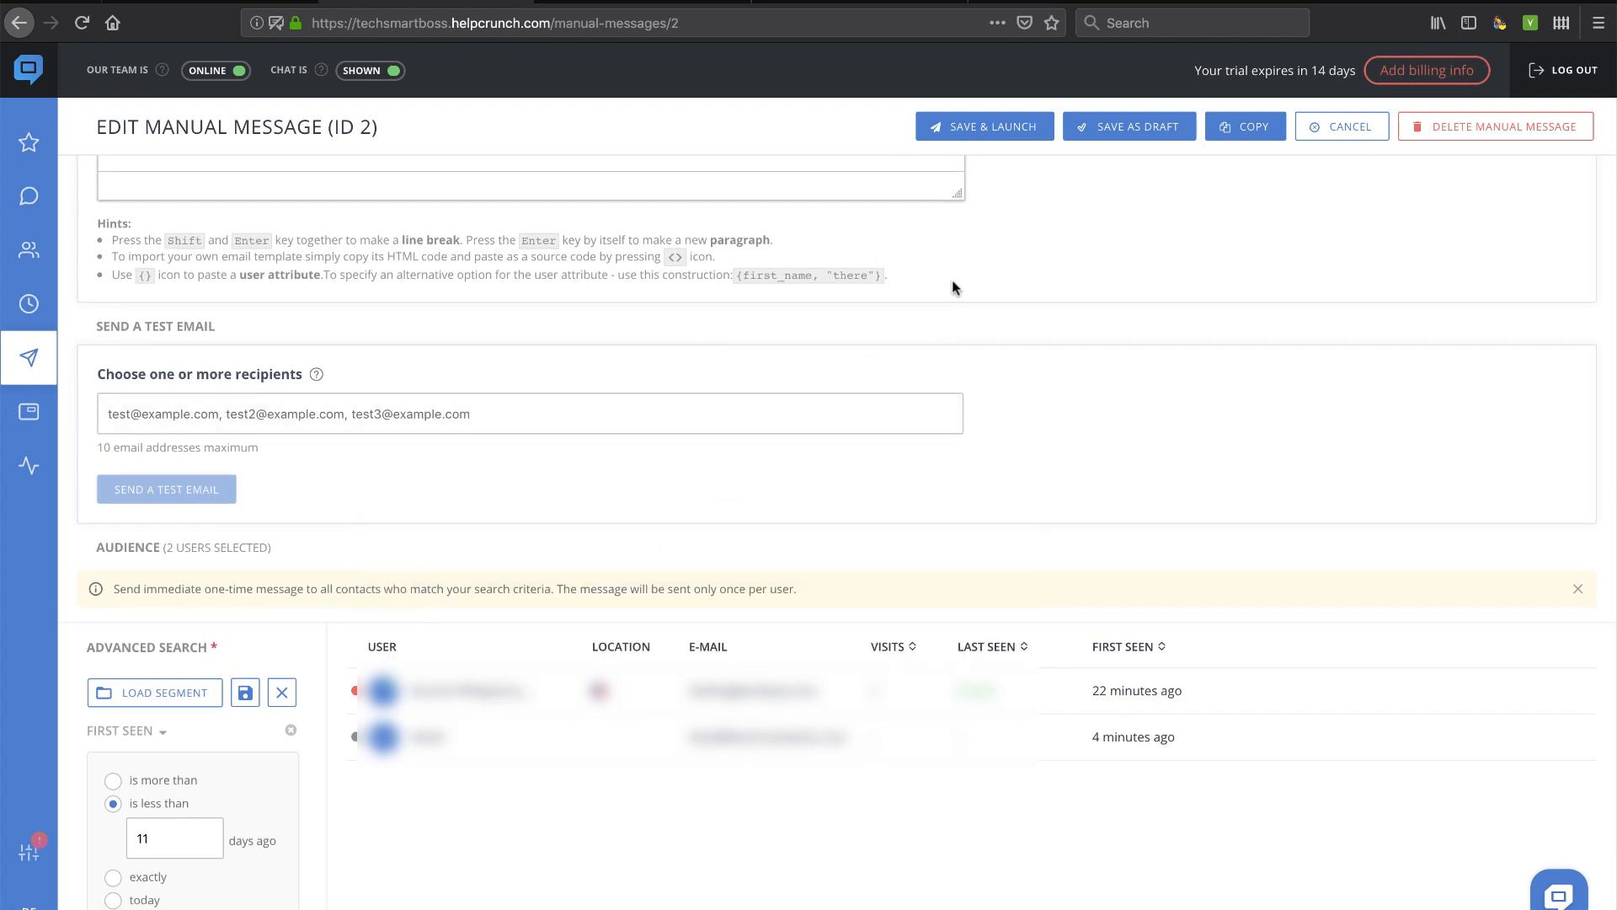
Confirm and launch the Plain Text Email to 2 people, then move to the Gmail inbox.
{"action": "left_click", "coordinate": [987, 128]}
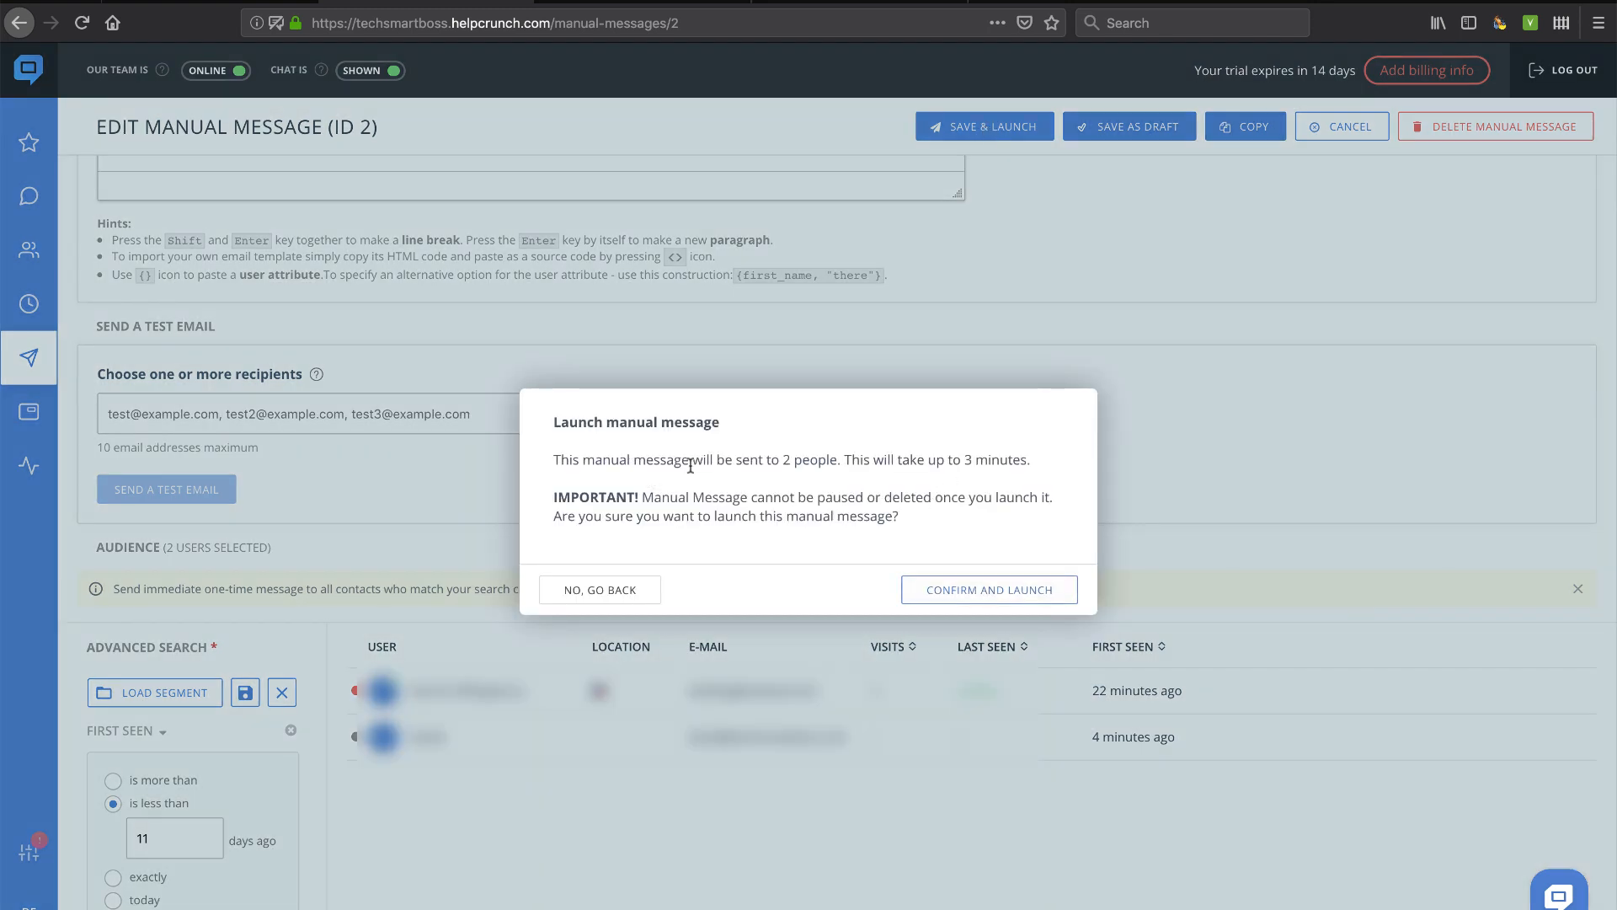
{"action": "left_click_drag", "start_coordinate": [693, 460], "coordinate": [831, 465]}
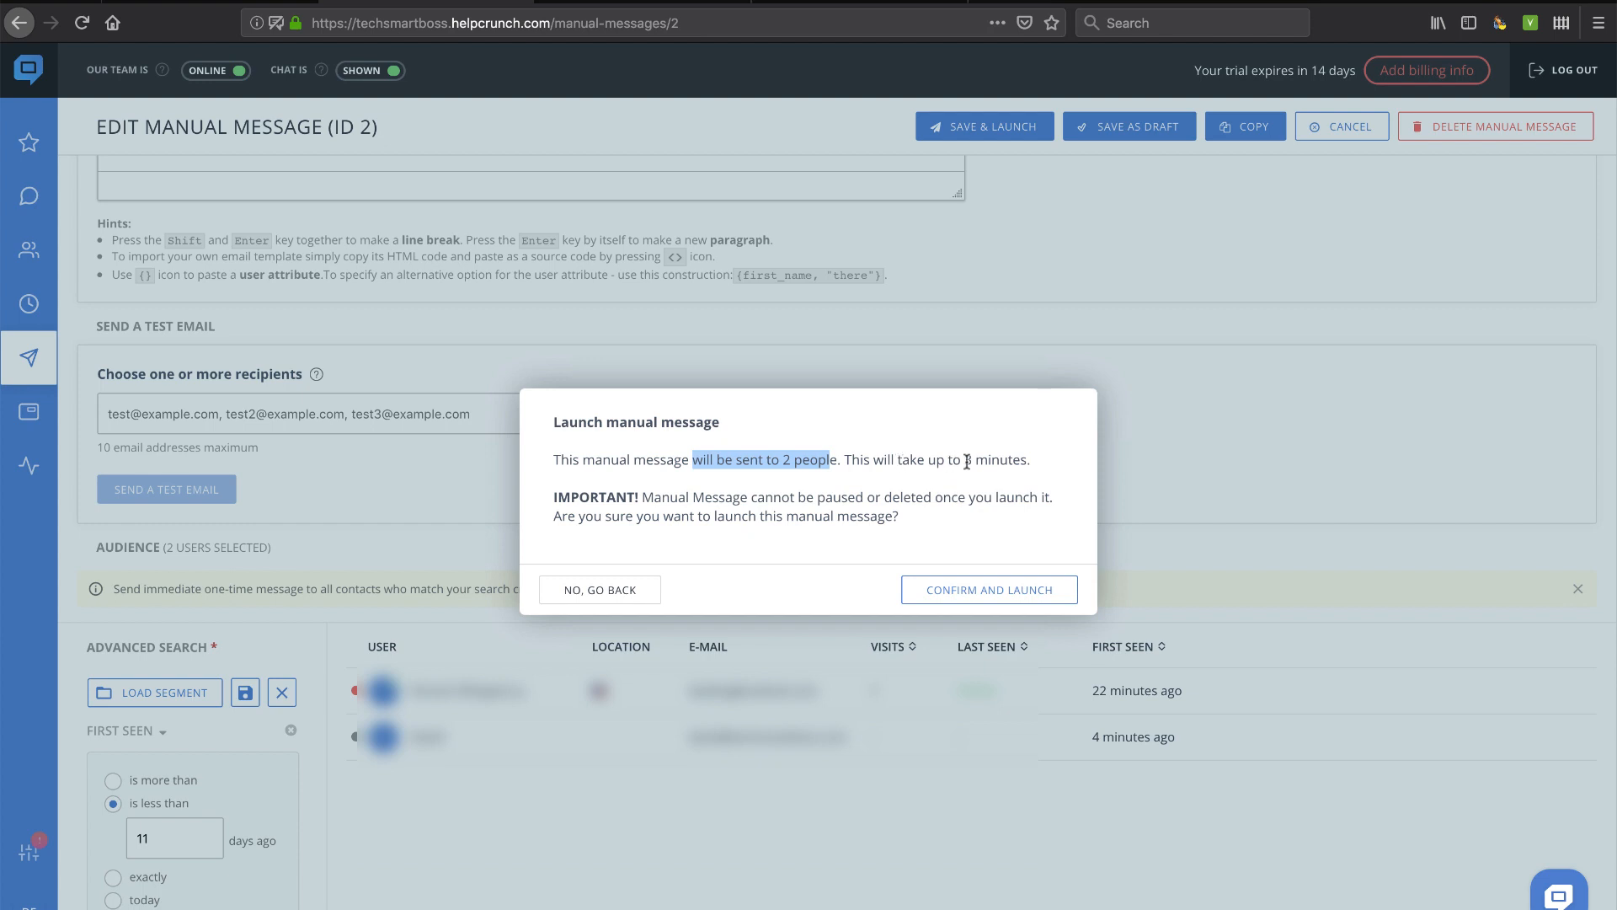
{"action": "left_click", "coordinate": [974, 589]}
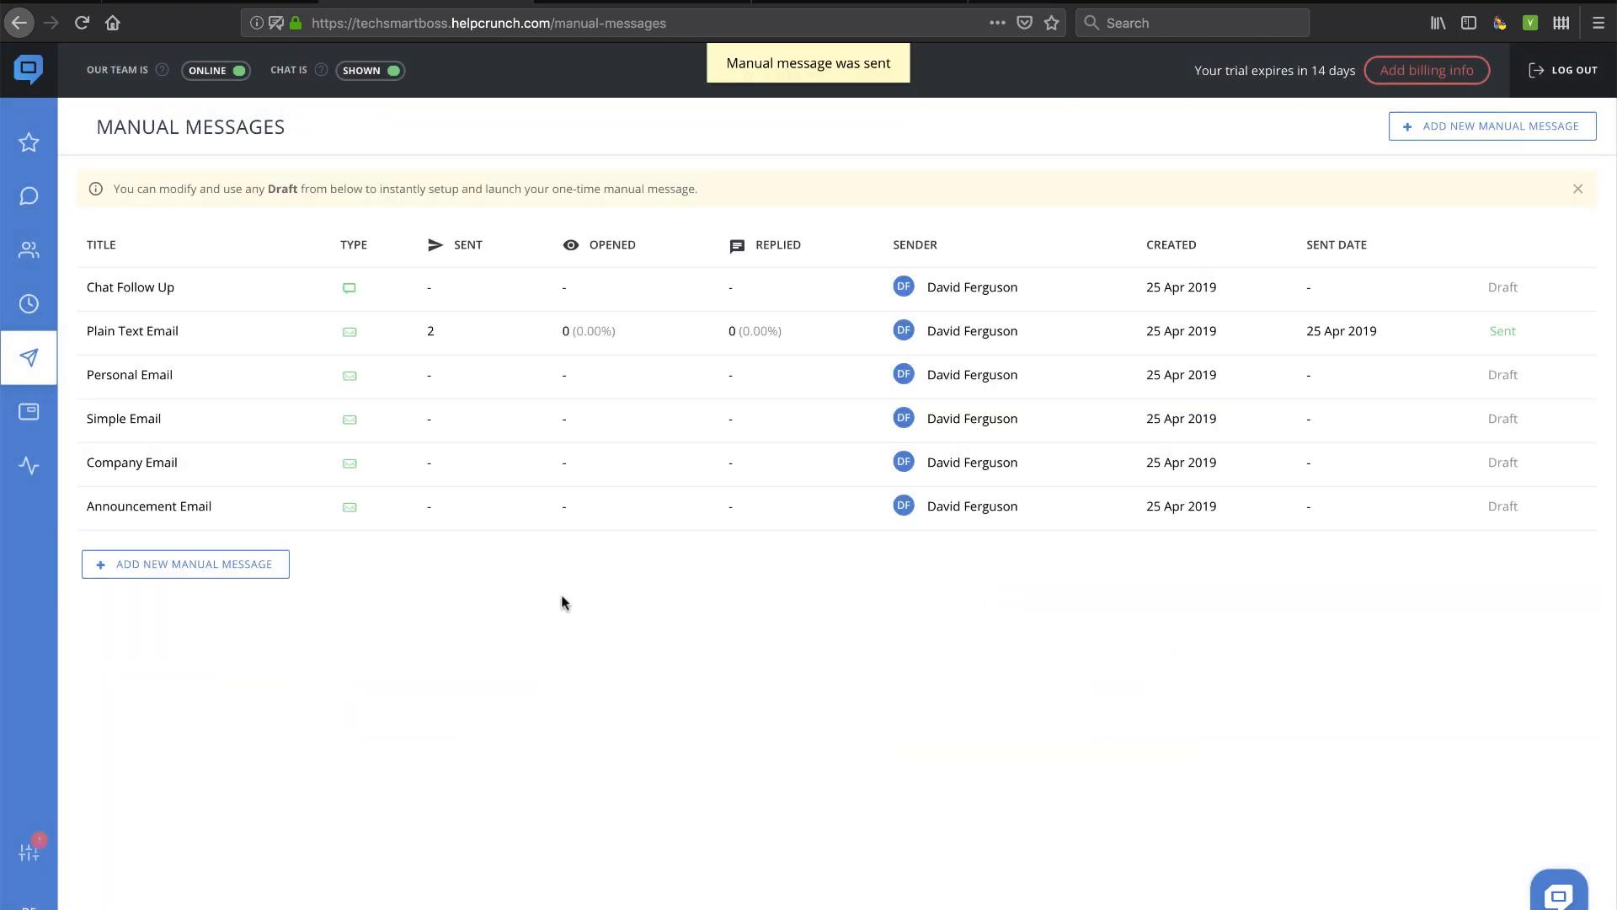
{"action": "mouse_move", "coordinate": [681, 332]}
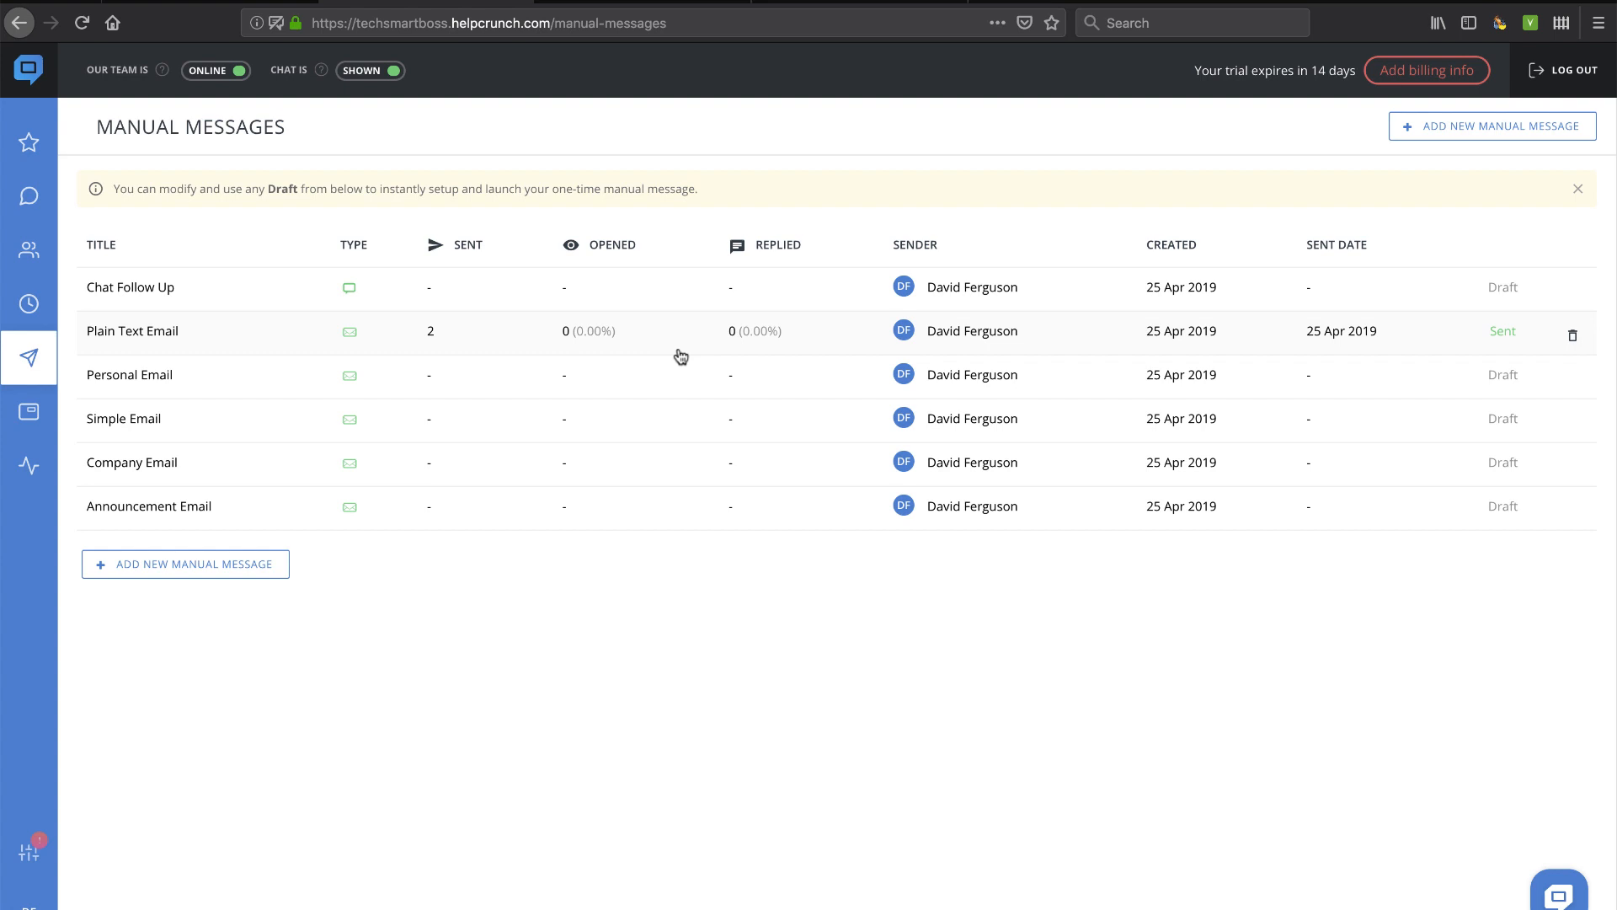
{"action": "key", "text": "ctrl+Tab"}
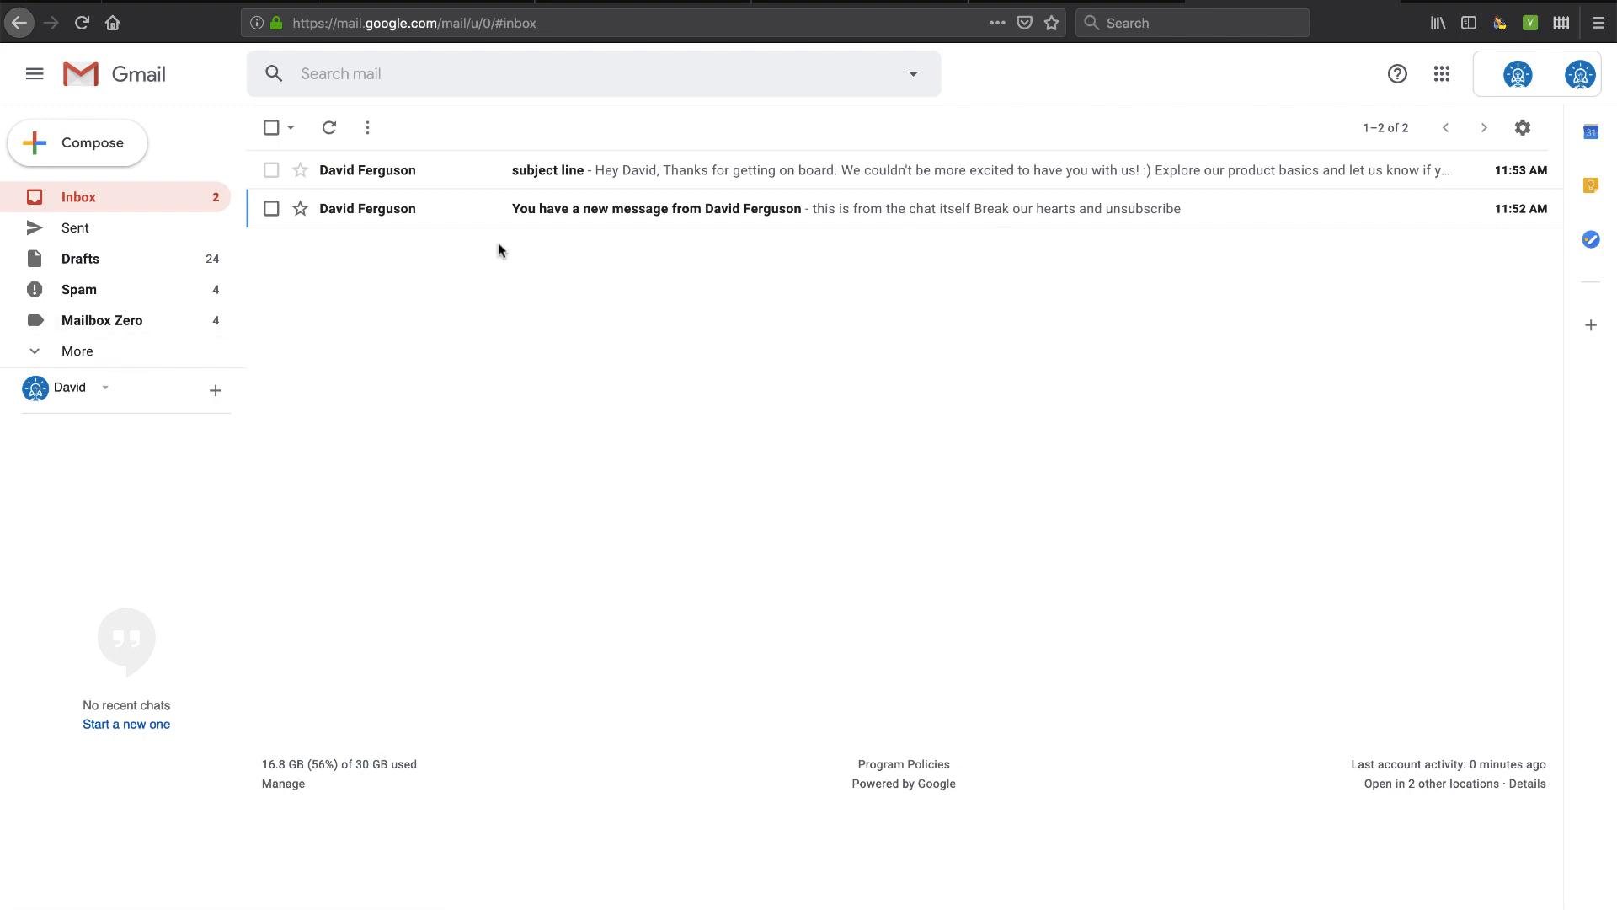
{"action": "mouse_move", "coordinate": [953, 214]}
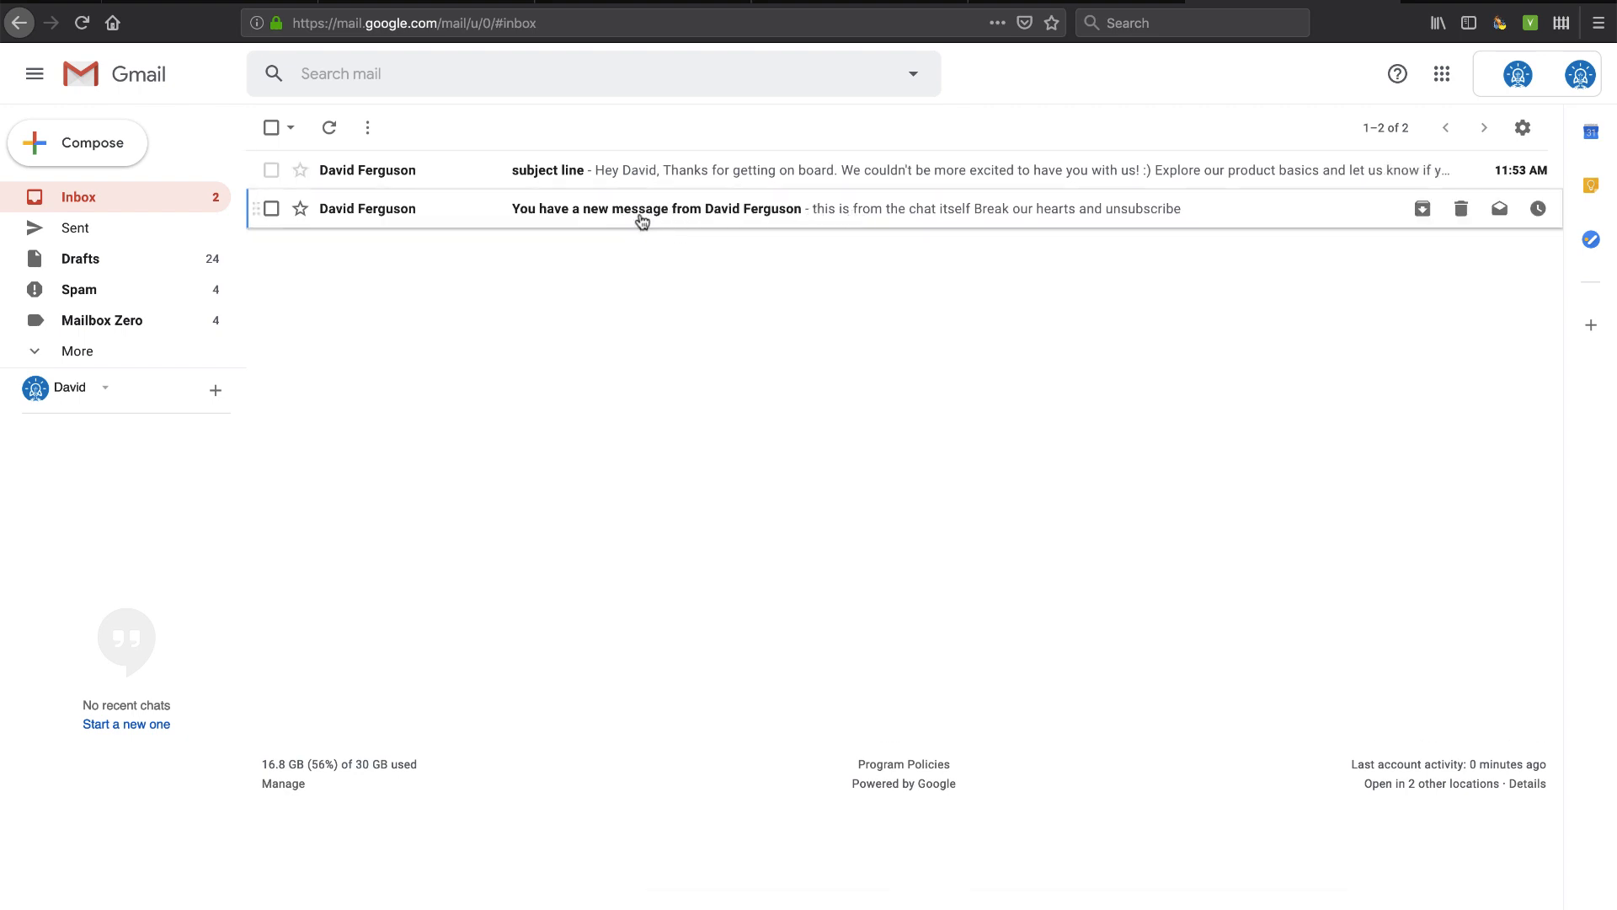
Read the HelpCrunch chat notification email, mark it safe and note the helpcrunch-mail sender address.
{"action": "left_click", "coordinate": [954, 215]}
{"action": "left_click", "coordinate": [545, 405]}
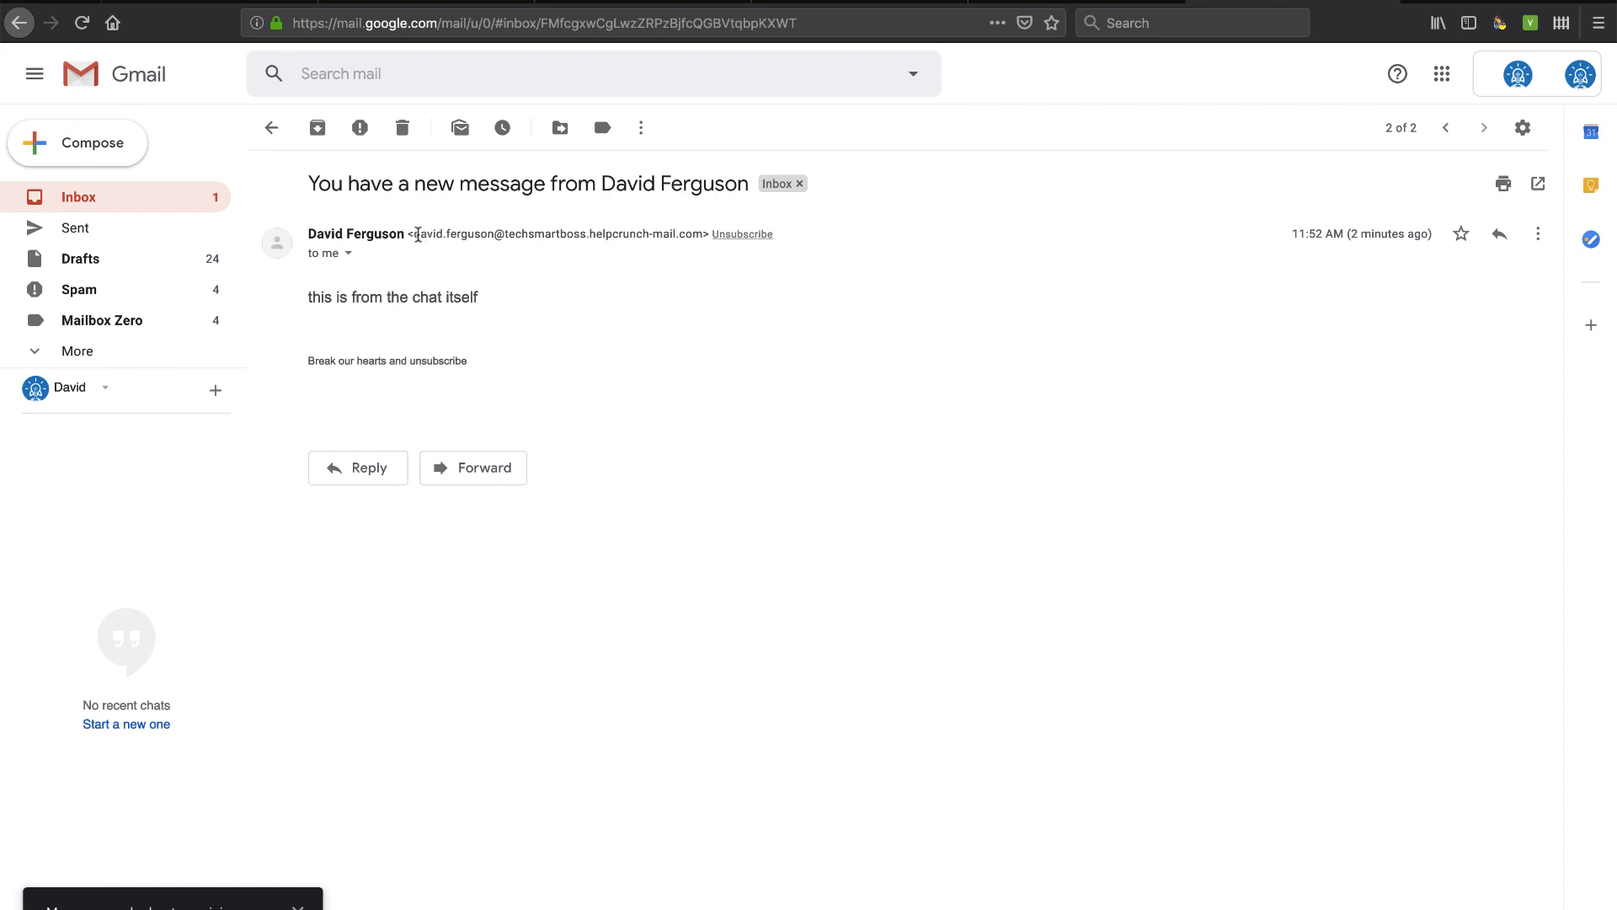
{"action": "left_click_drag", "start_coordinate": [415, 235], "coordinate": [693, 234]}
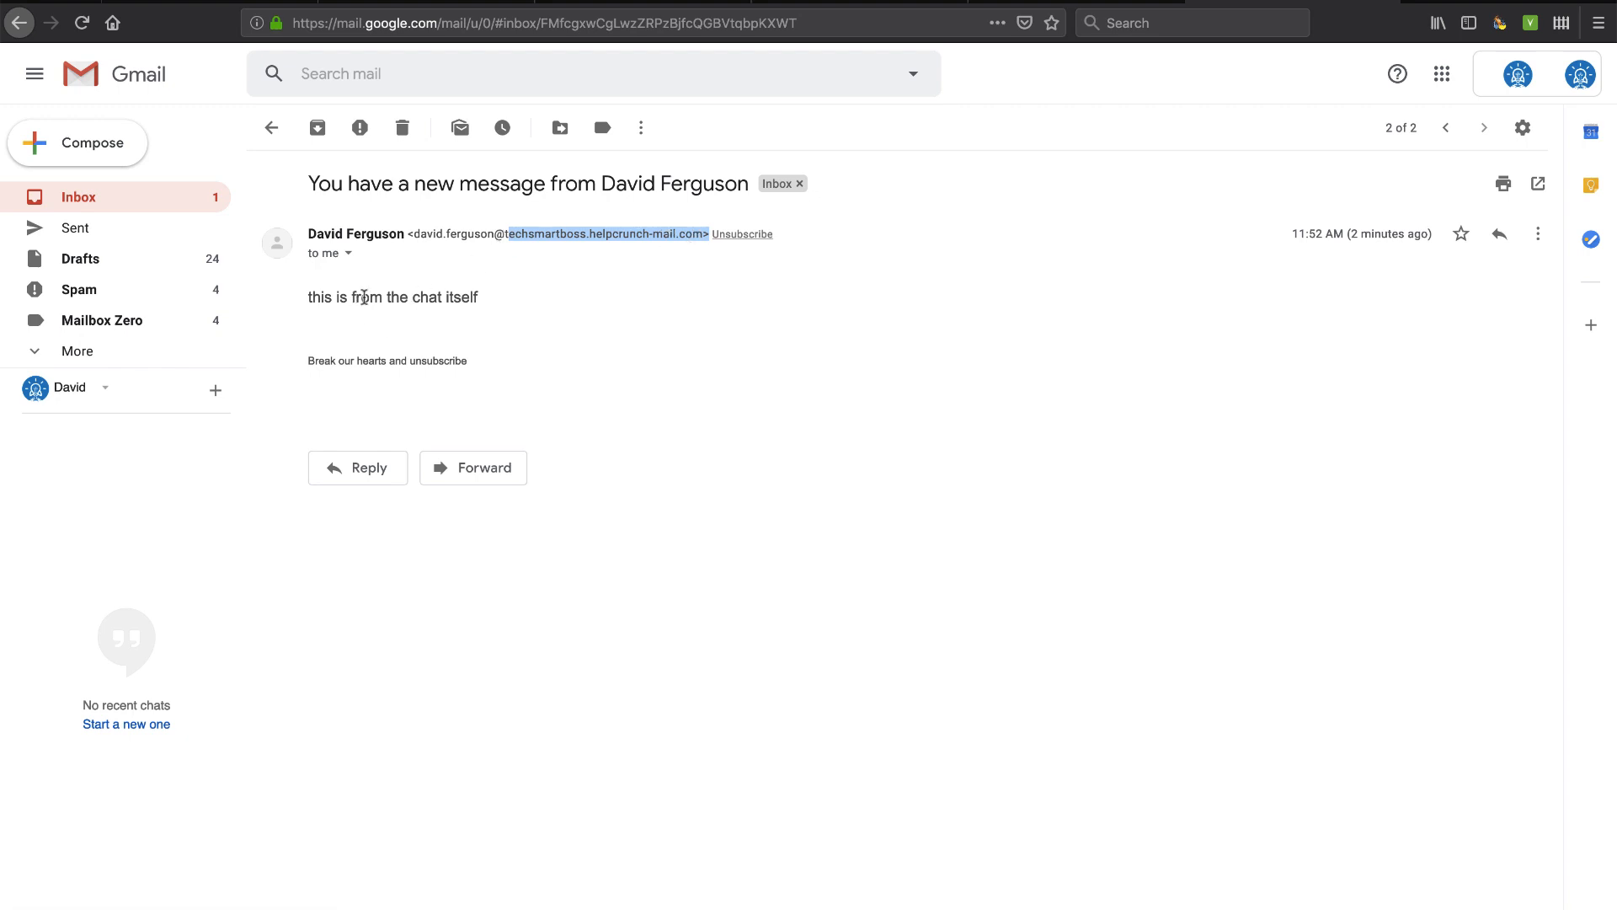
{"action": "left_click", "coordinate": [376, 330]}
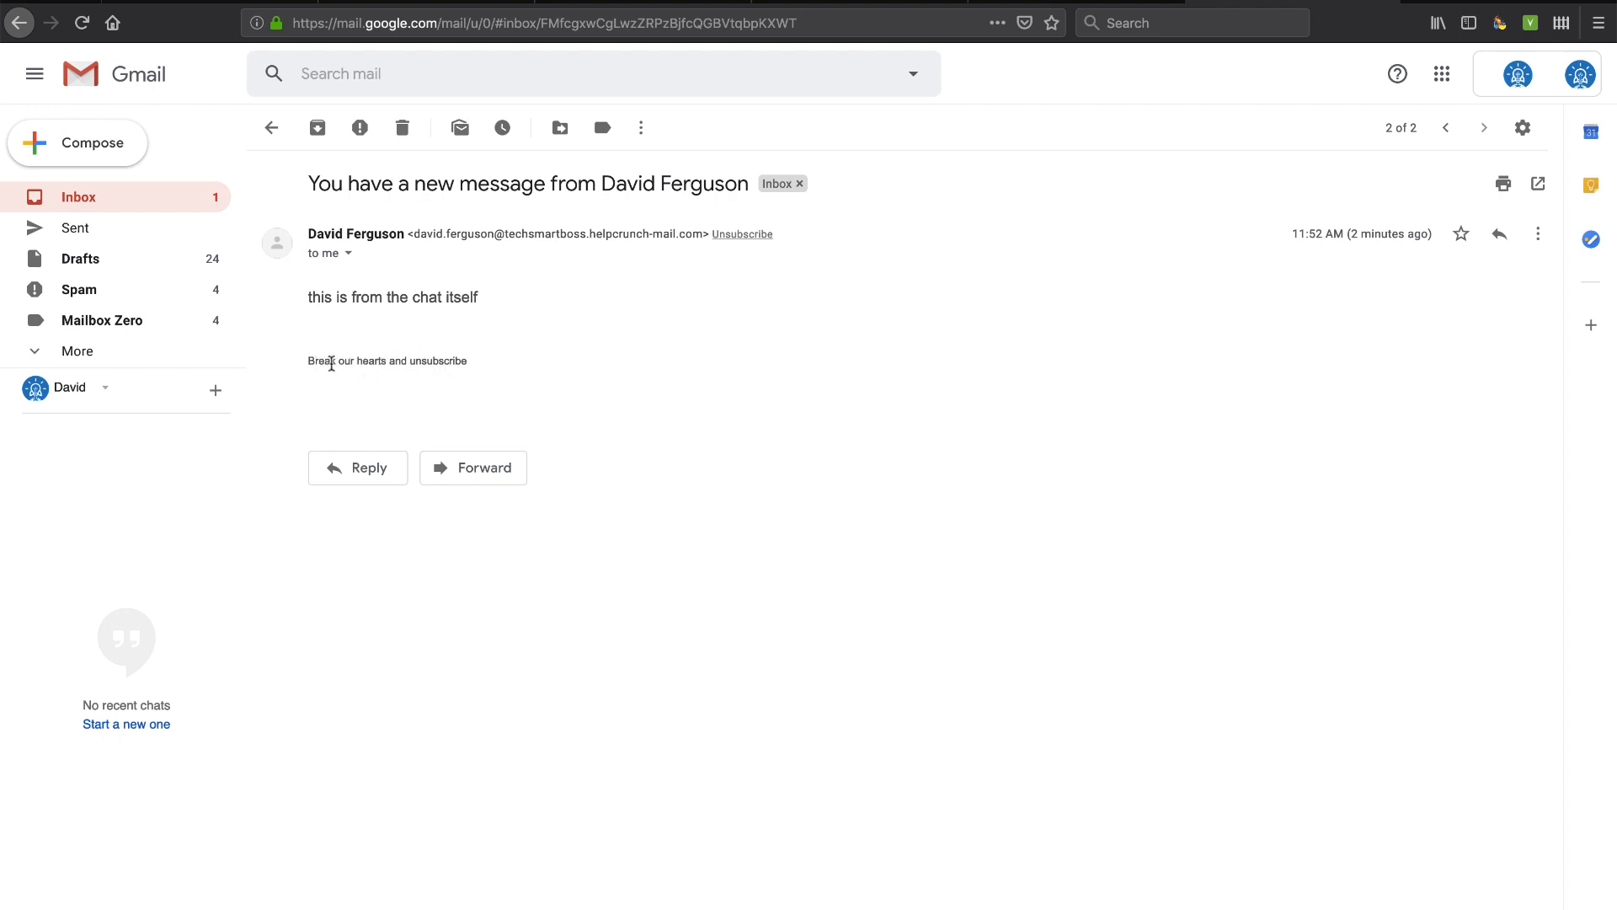
Reply 'I am replying to that' to the chat email and return to the inbox.
{"action": "left_click", "coordinate": [1499, 234]}
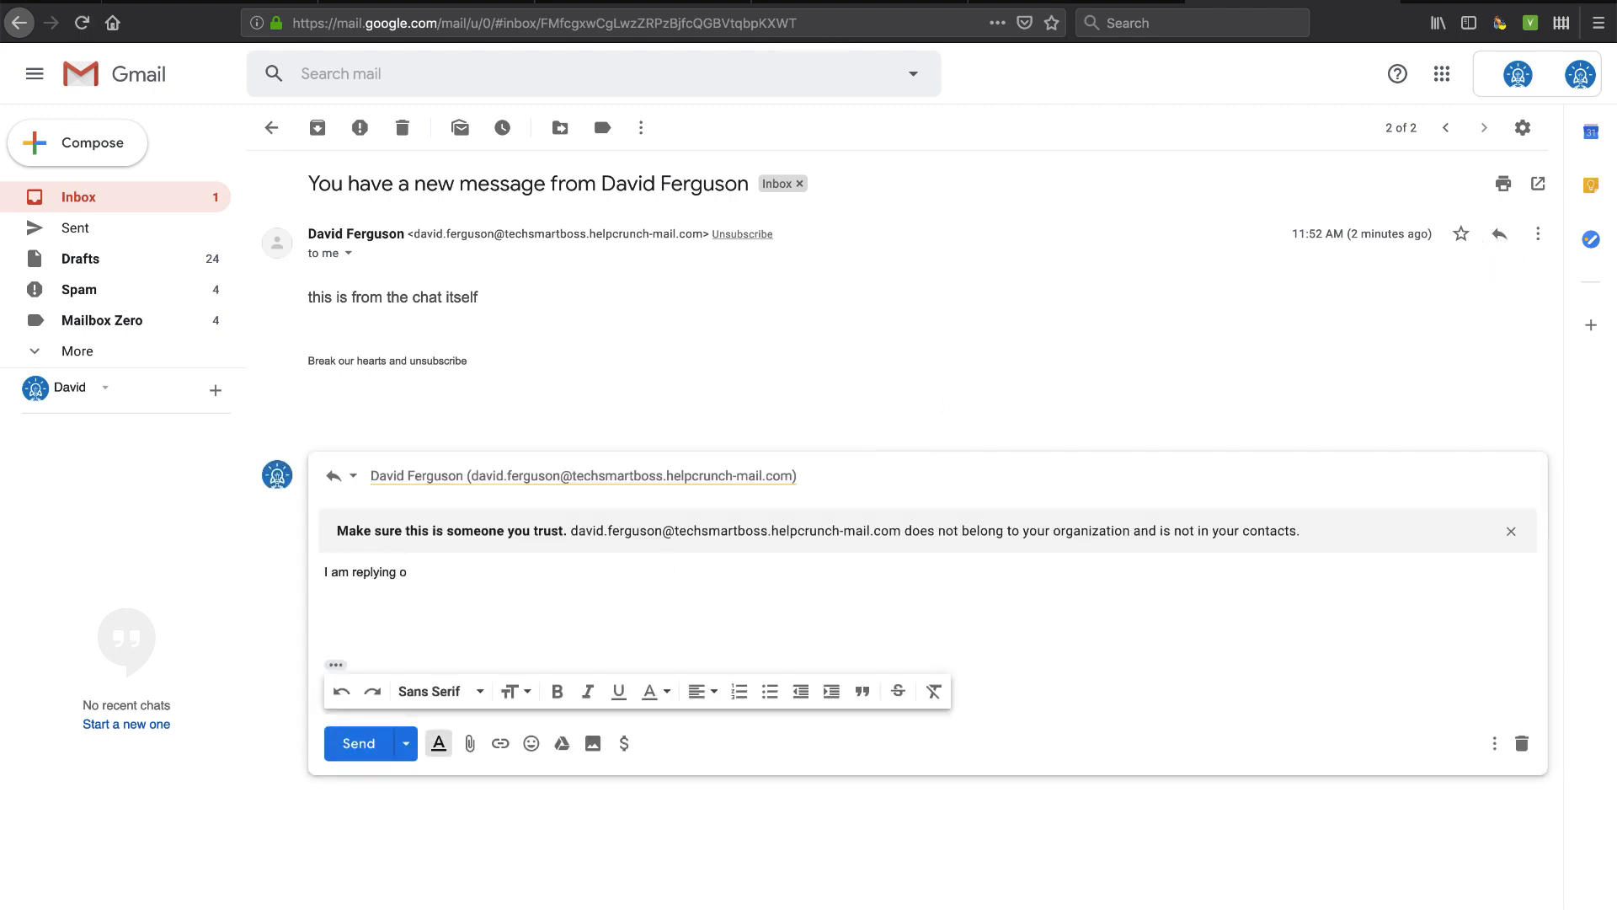
{"action": "left_click", "coordinate": [359, 744]}
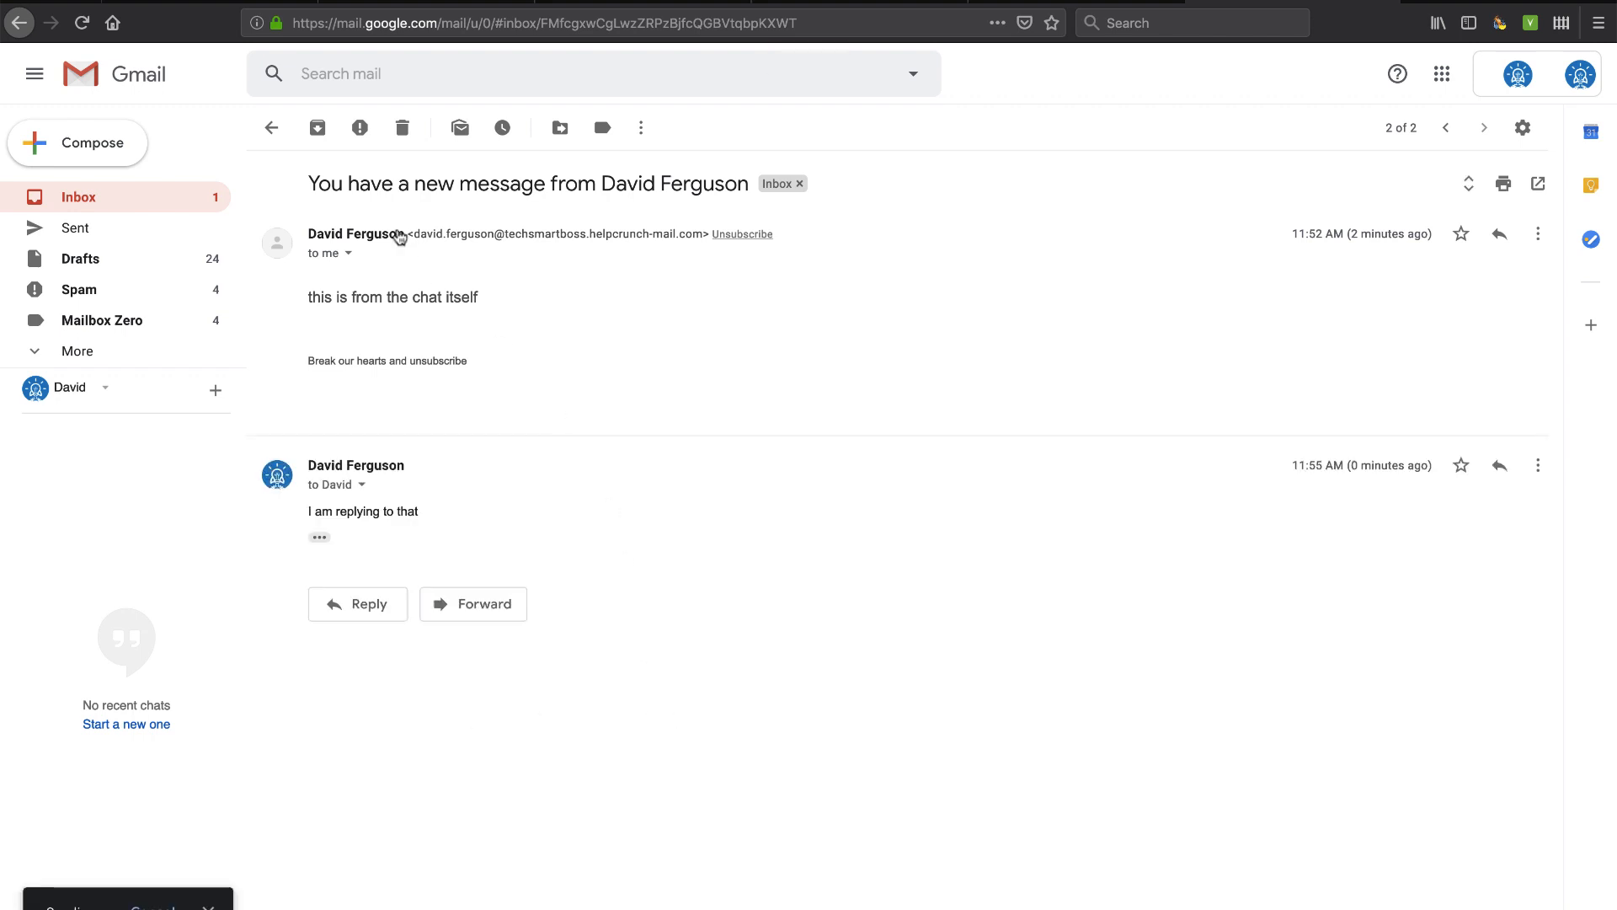
{"action": "left_click", "coordinate": [275, 128]}
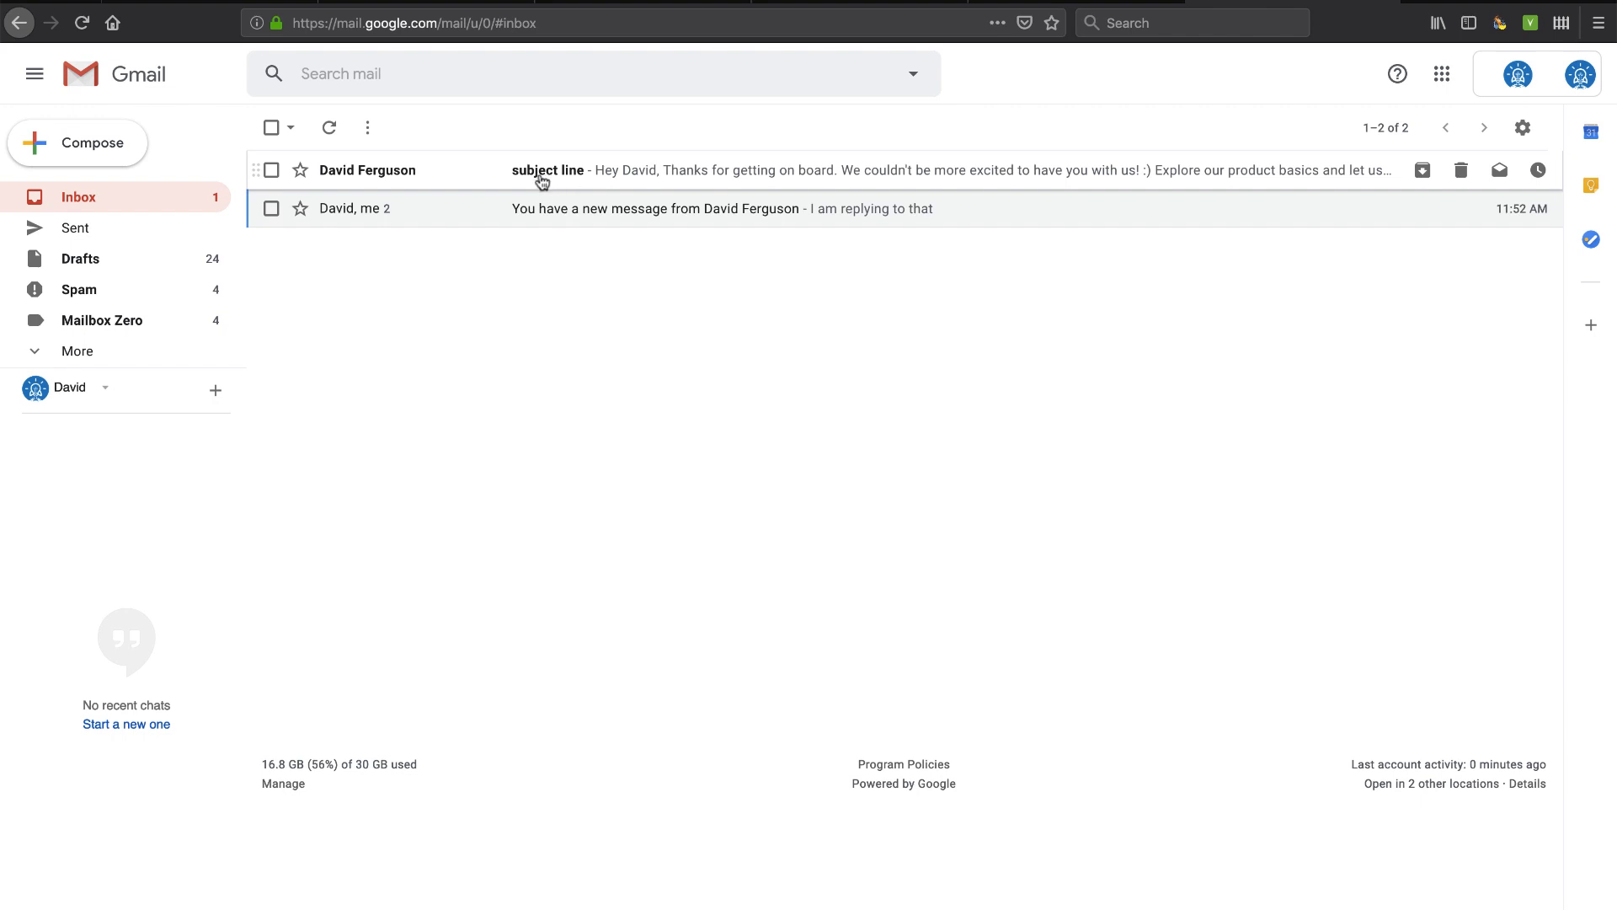
Mark the 'subject line' email as safe and check the personalised name in its greeting.
{"action": "key", "text": "Up"}
{"action": "left_click", "coordinate": [702, 175]}
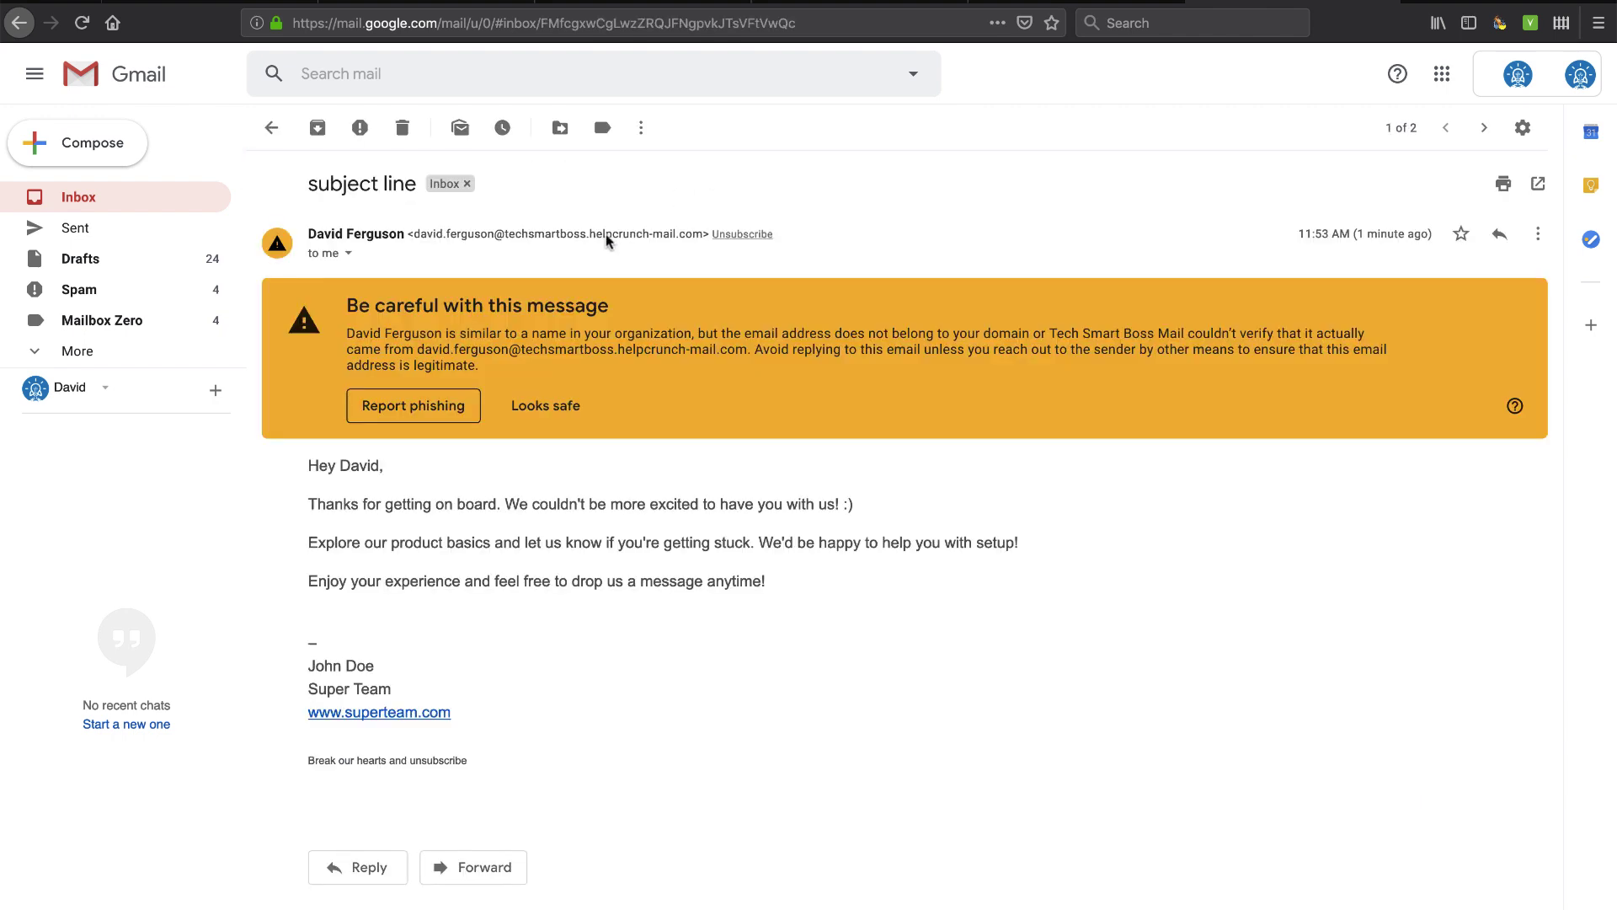
{"action": "left_click", "coordinate": [545, 405]}
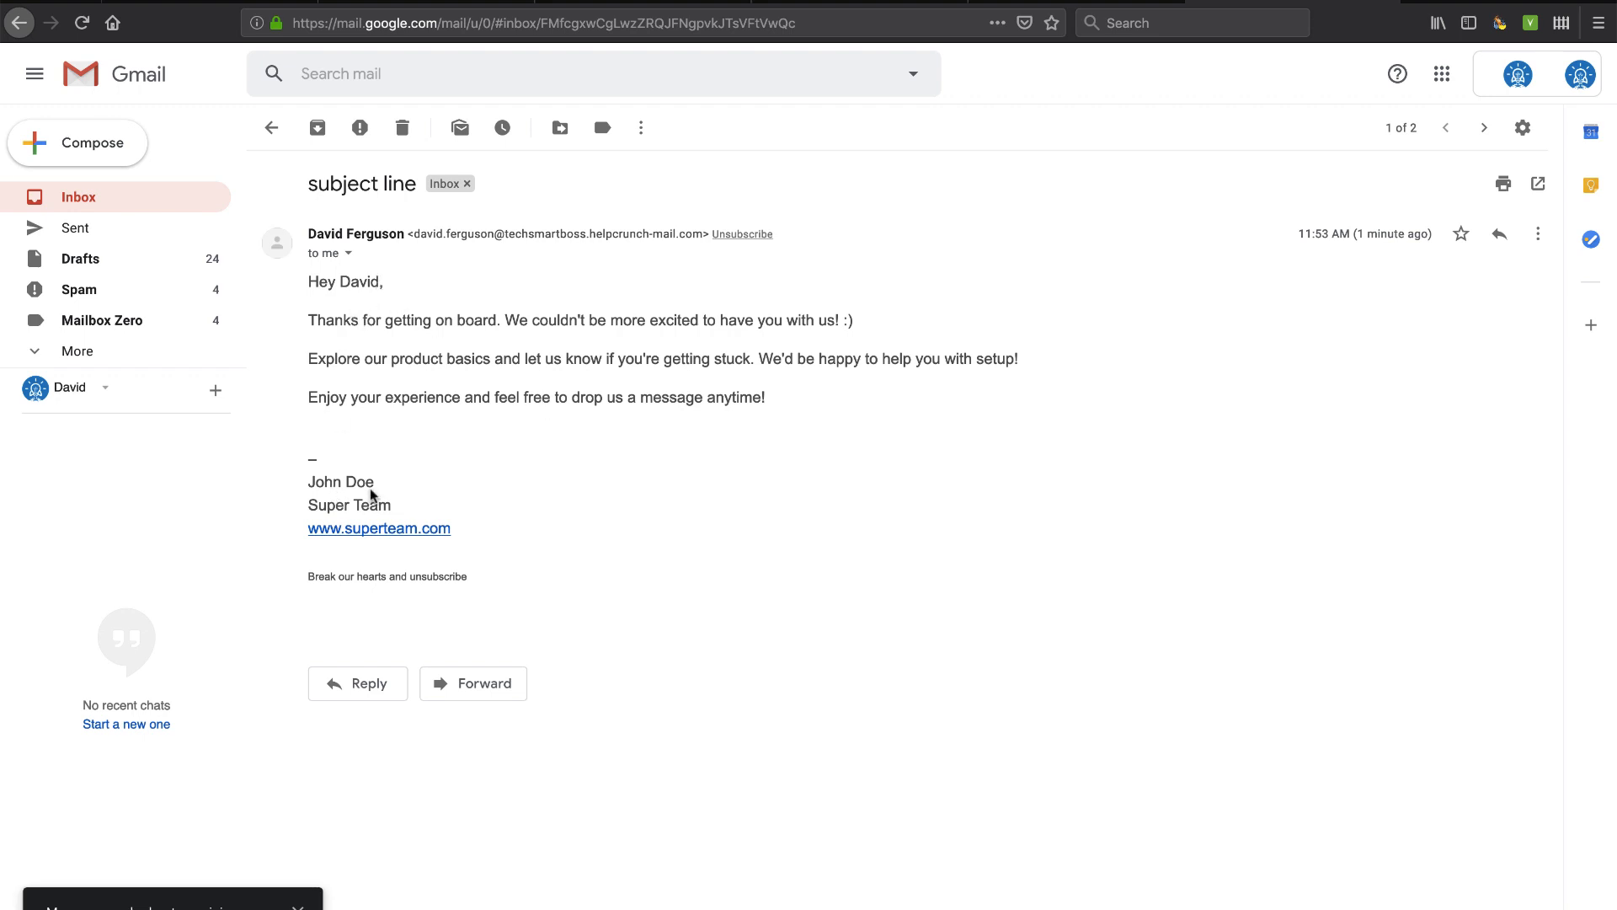
{"action": "left_click_drag", "start_coordinate": [341, 281], "coordinate": [382, 281]}
{"action": "left_click", "coordinate": [406, 411]}
Confirm the original message passes SPF, DKIM and DMARC, then return to HelpCrunch's manual messages.
{"action": "left_click", "coordinate": [1538, 234]}
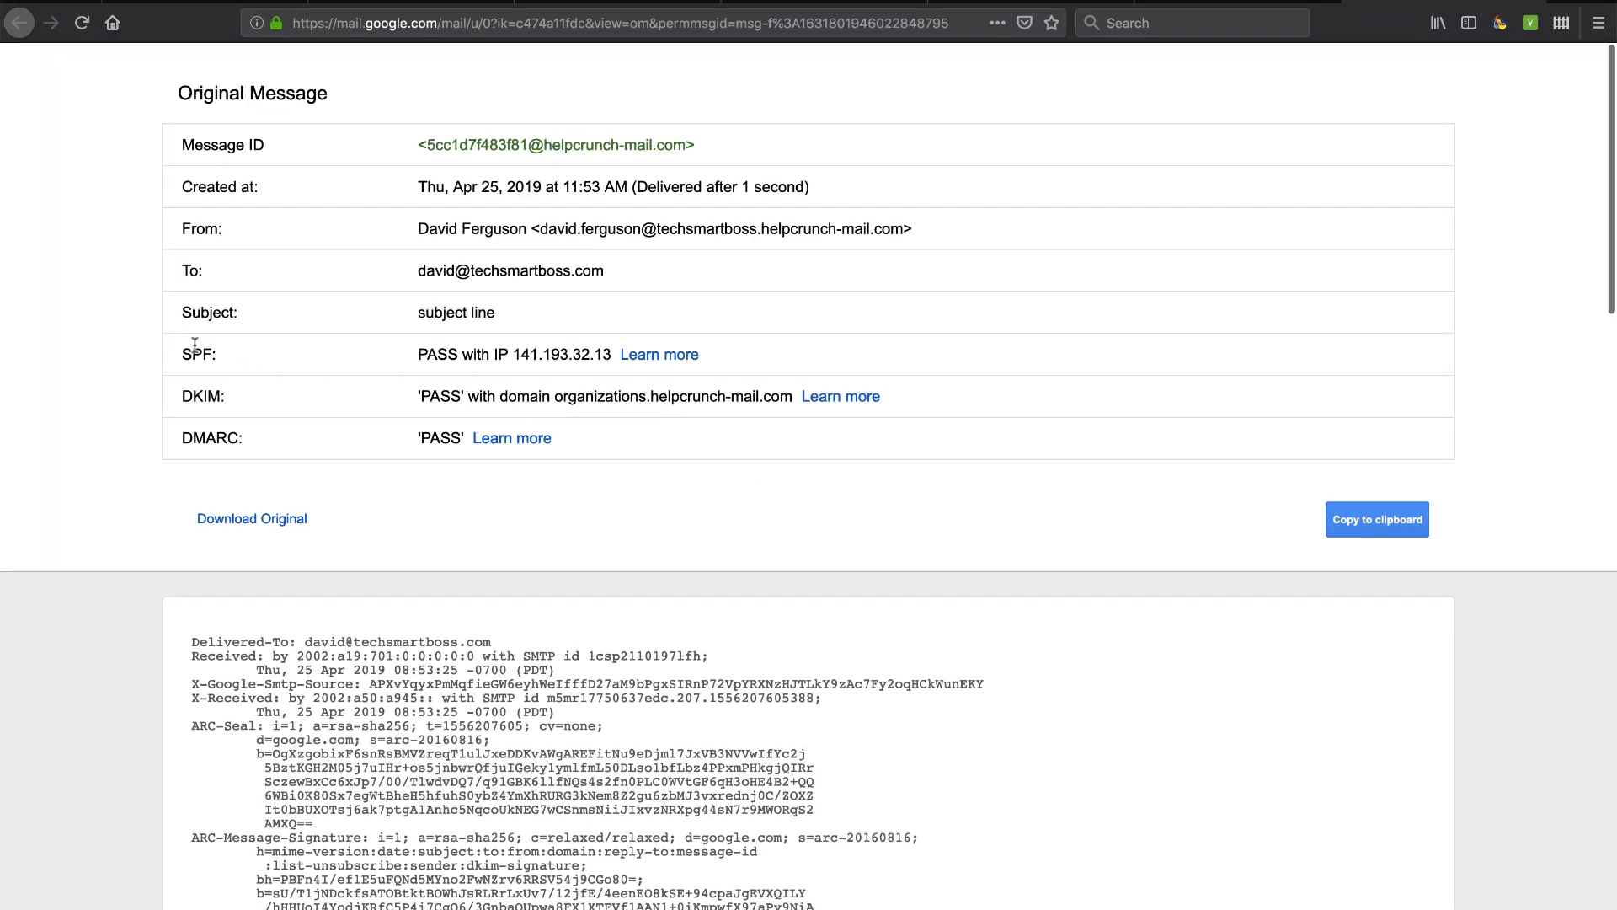
{"action": "left_click_drag", "start_coordinate": [190, 436], "coordinate": [231, 440]}
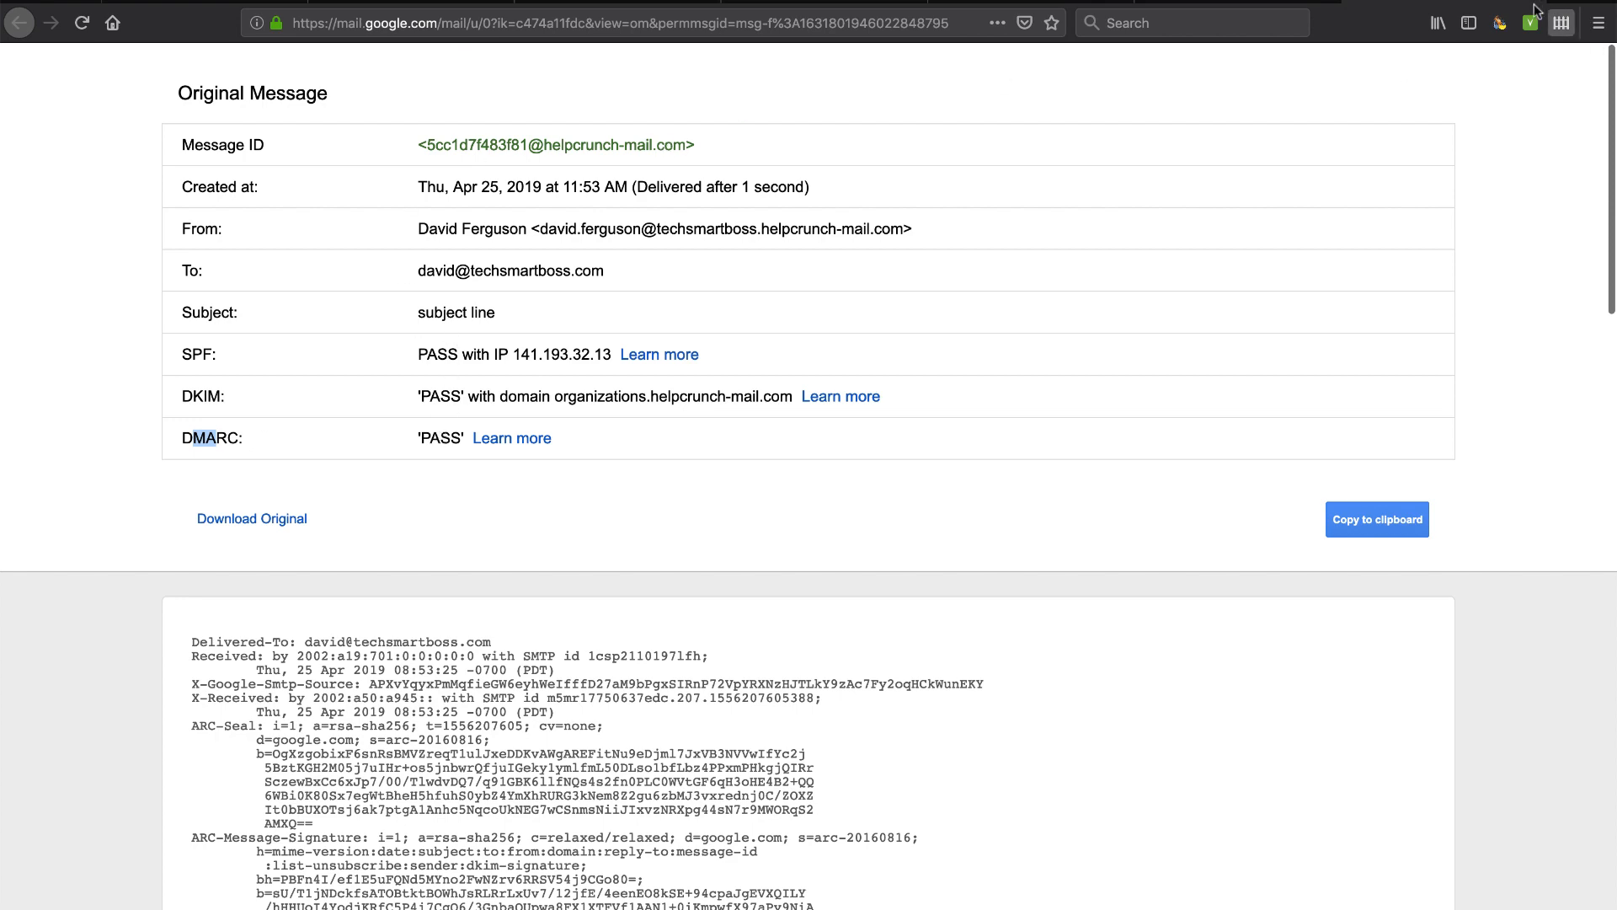
{"action": "key", "text": "ctrl+w"}
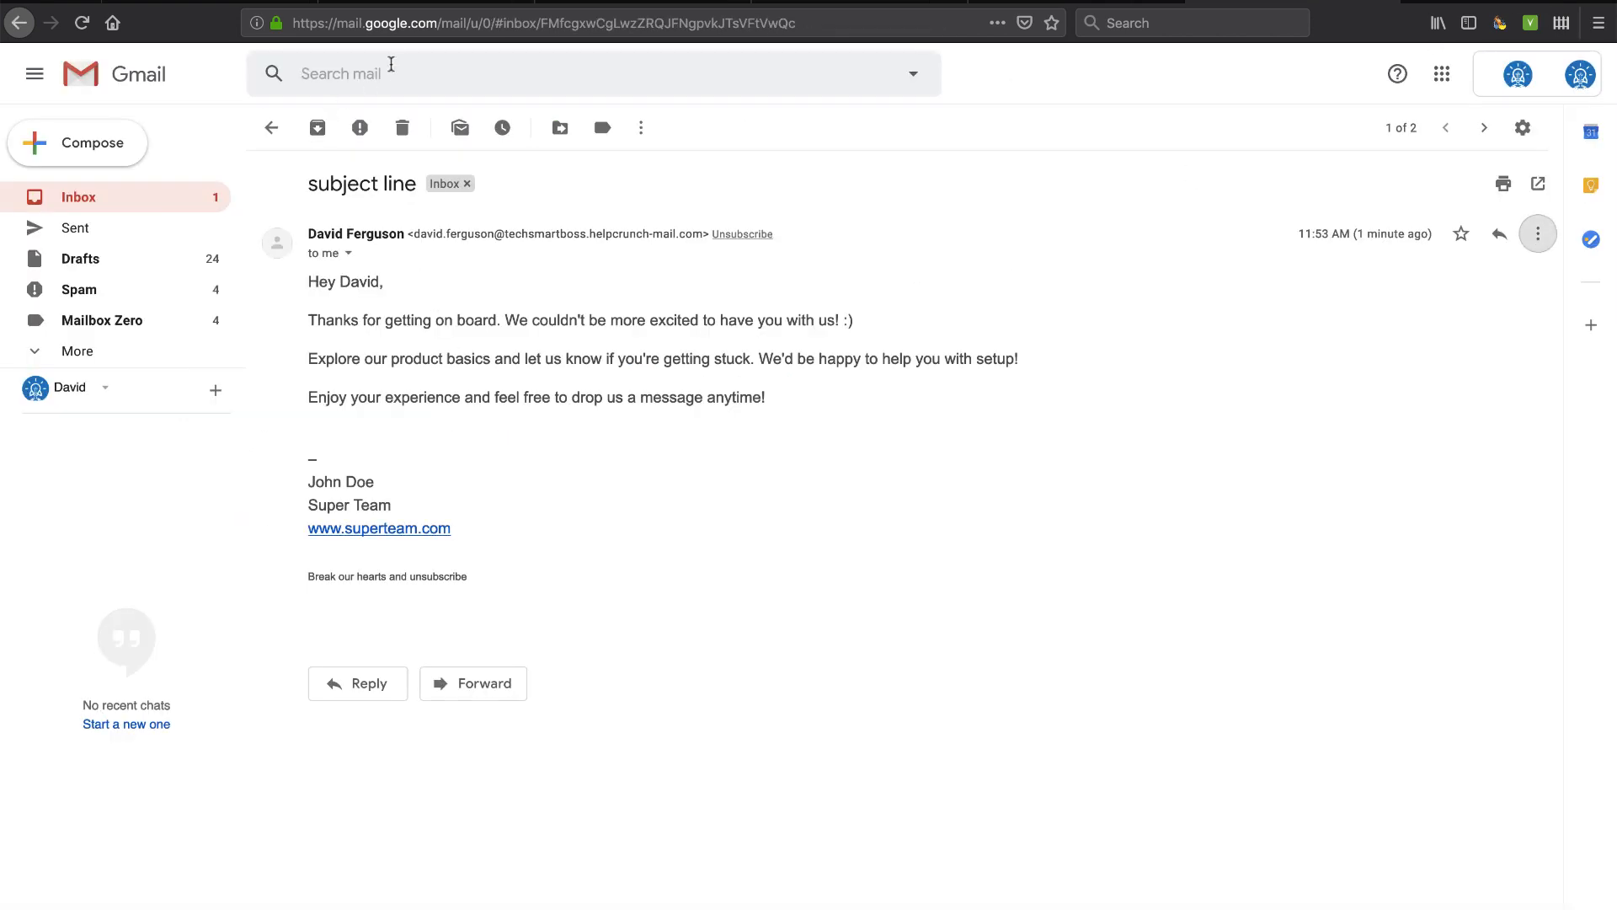
{"action": "left_click", "coordinate": [412, 8]}
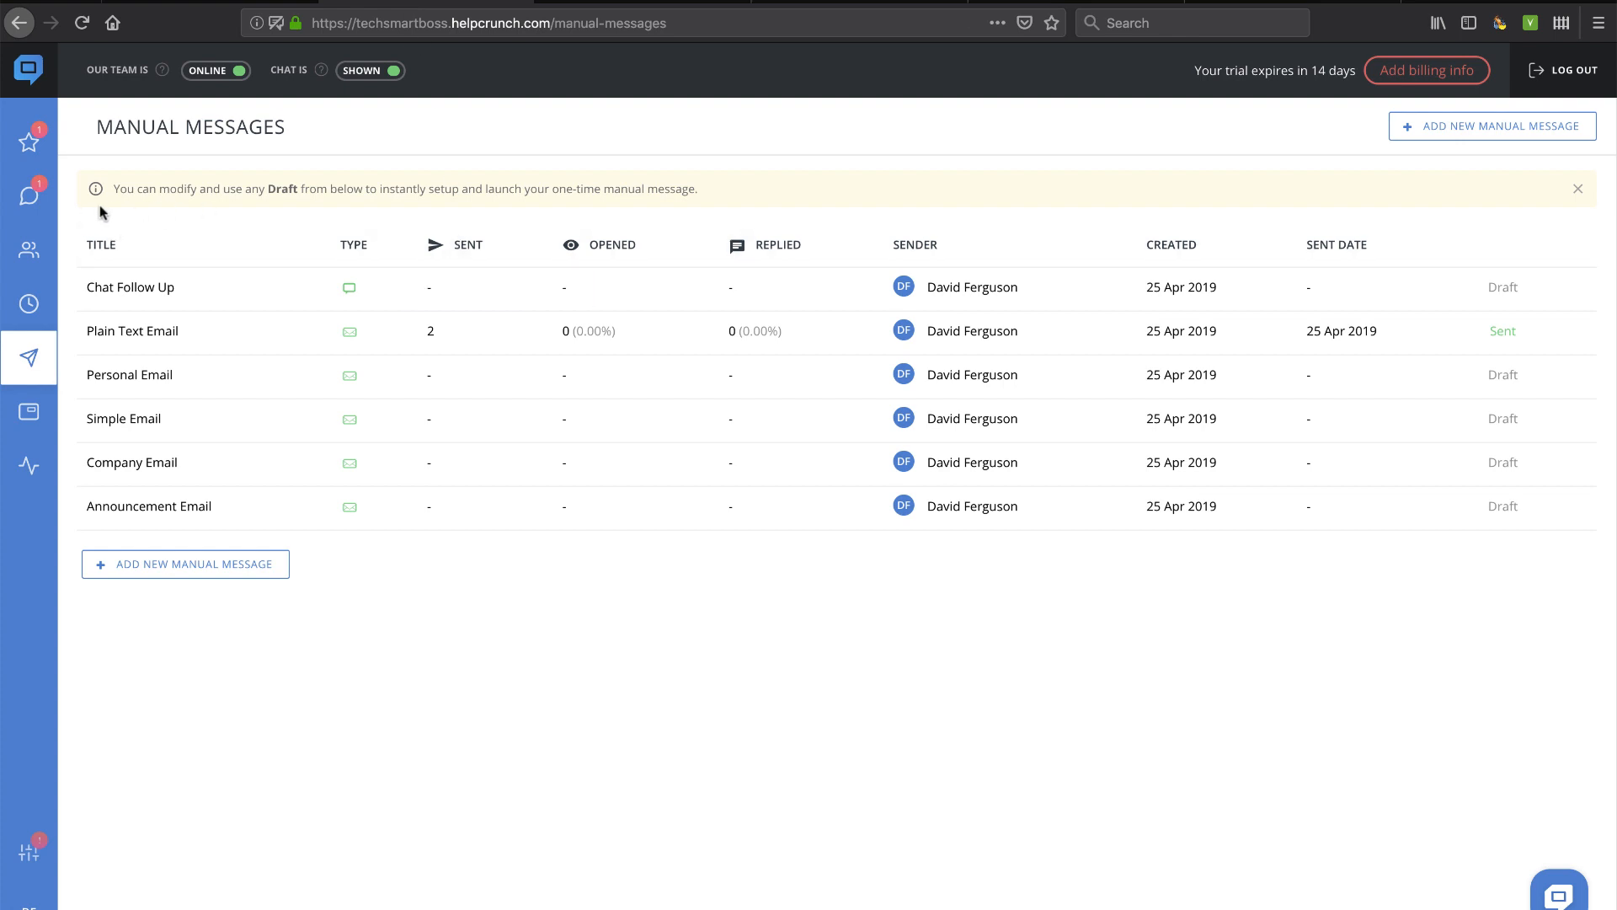
Verify David's emailed reply 'I am replying to that' appears in his chat, then go to widget settings.
{"action": "left_click", "coordinate": [31, 194]}
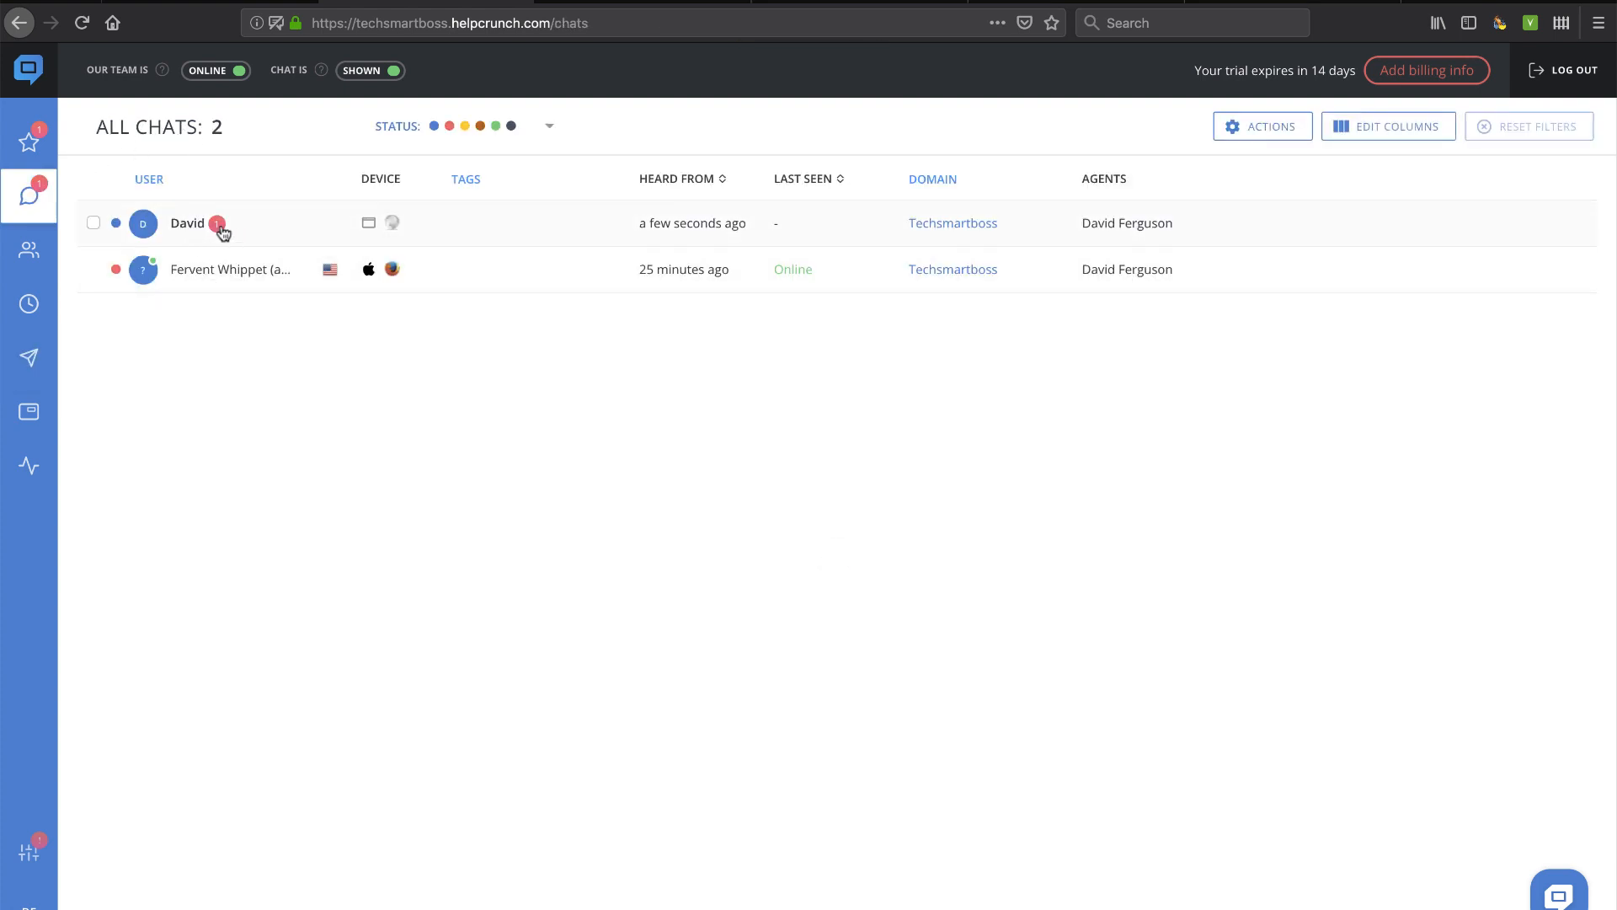
{"action": "left_click", "coordinate": [195, 223]}
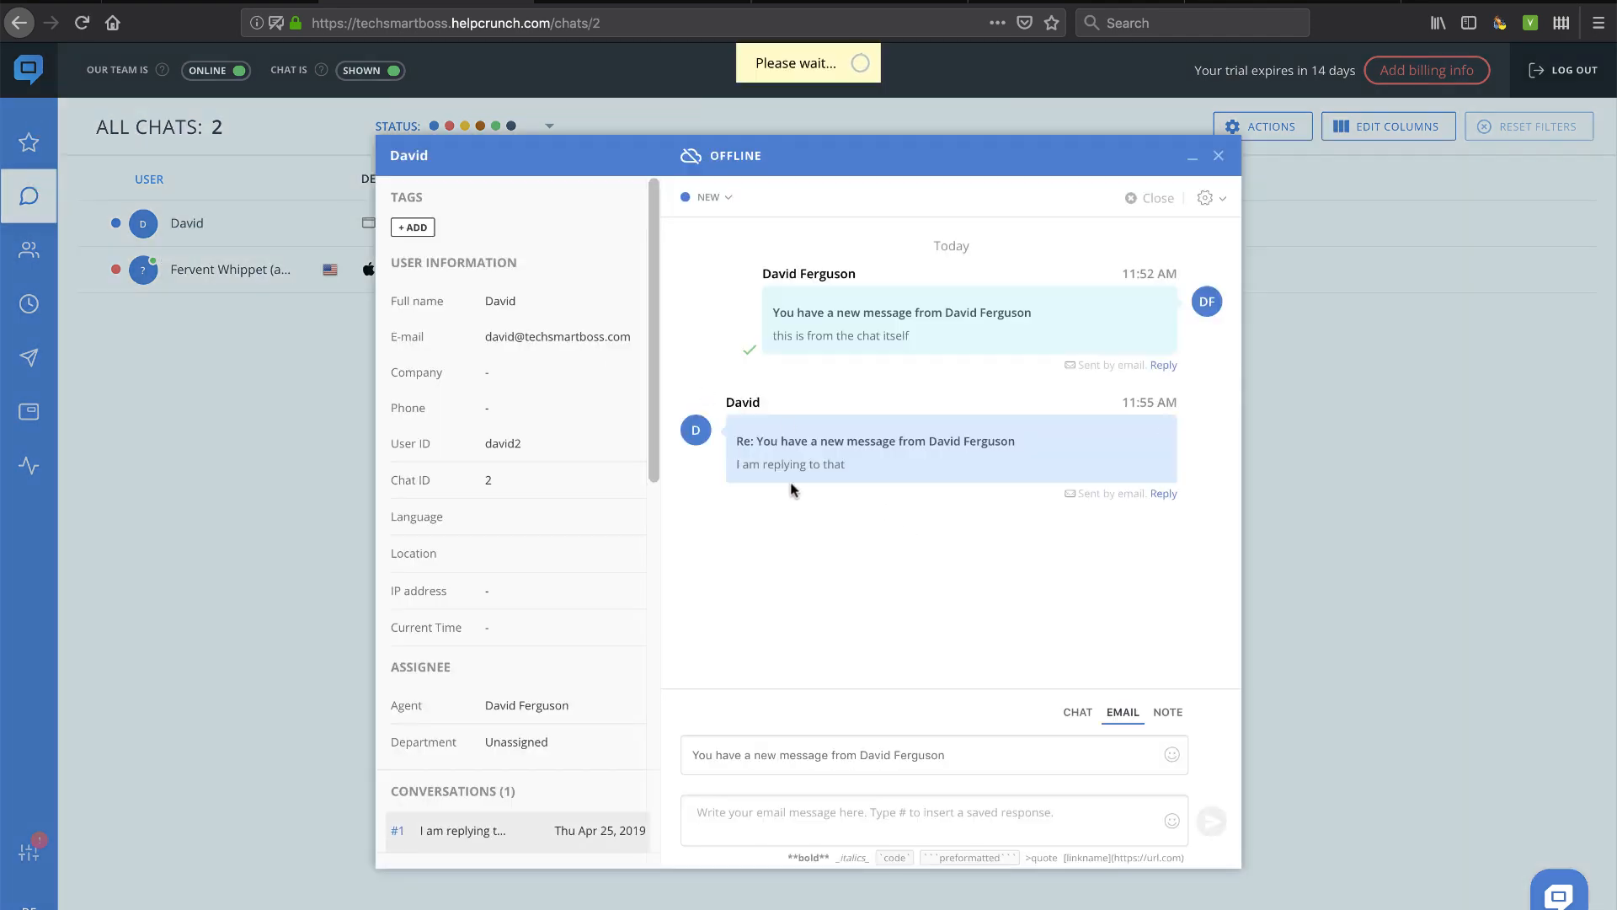
{"action": "left_click_drag", "start_coordinate": [750, 465], "coordinate": [844, 465]}
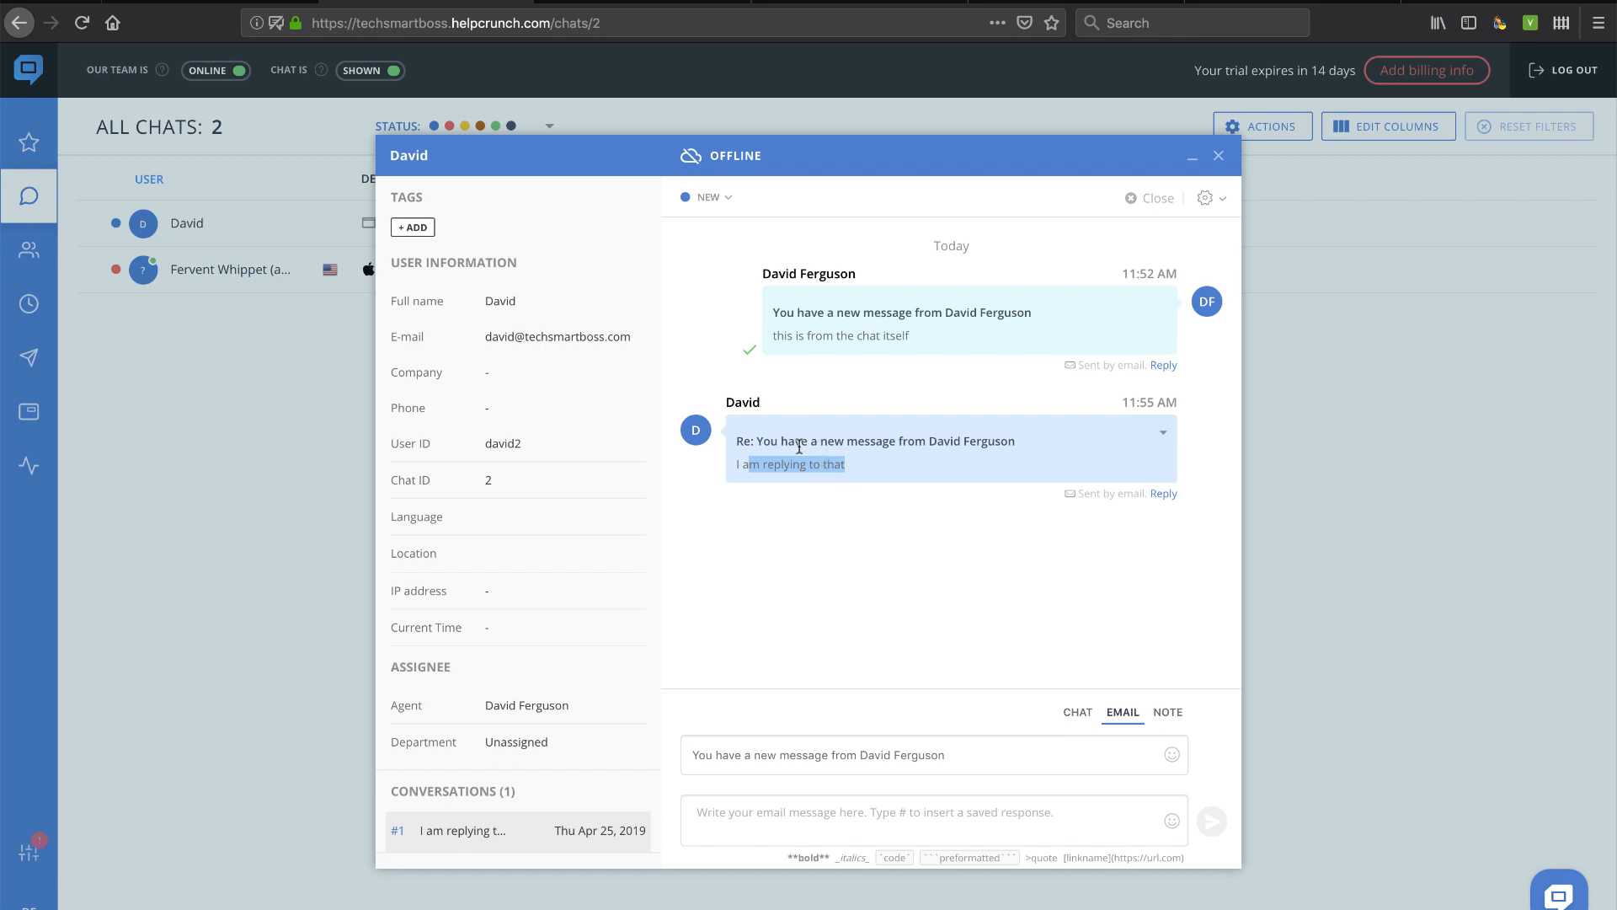
{"action": "left_click", "coordinate": [1218, 155]}
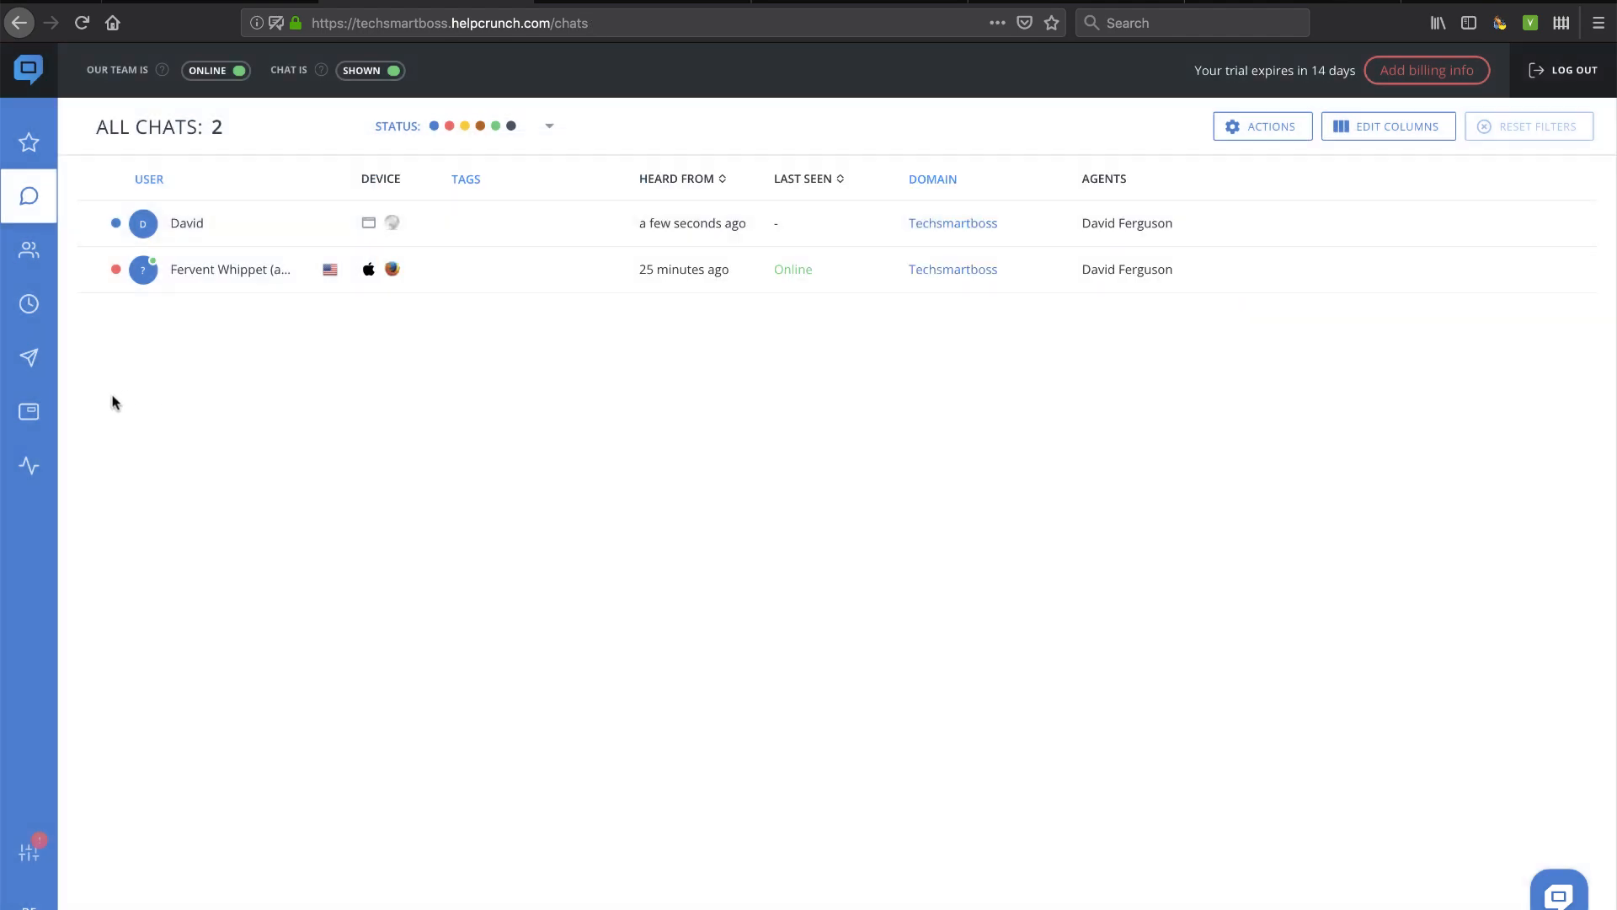
{"action": "left_click", "coordinate": [30, 850]}
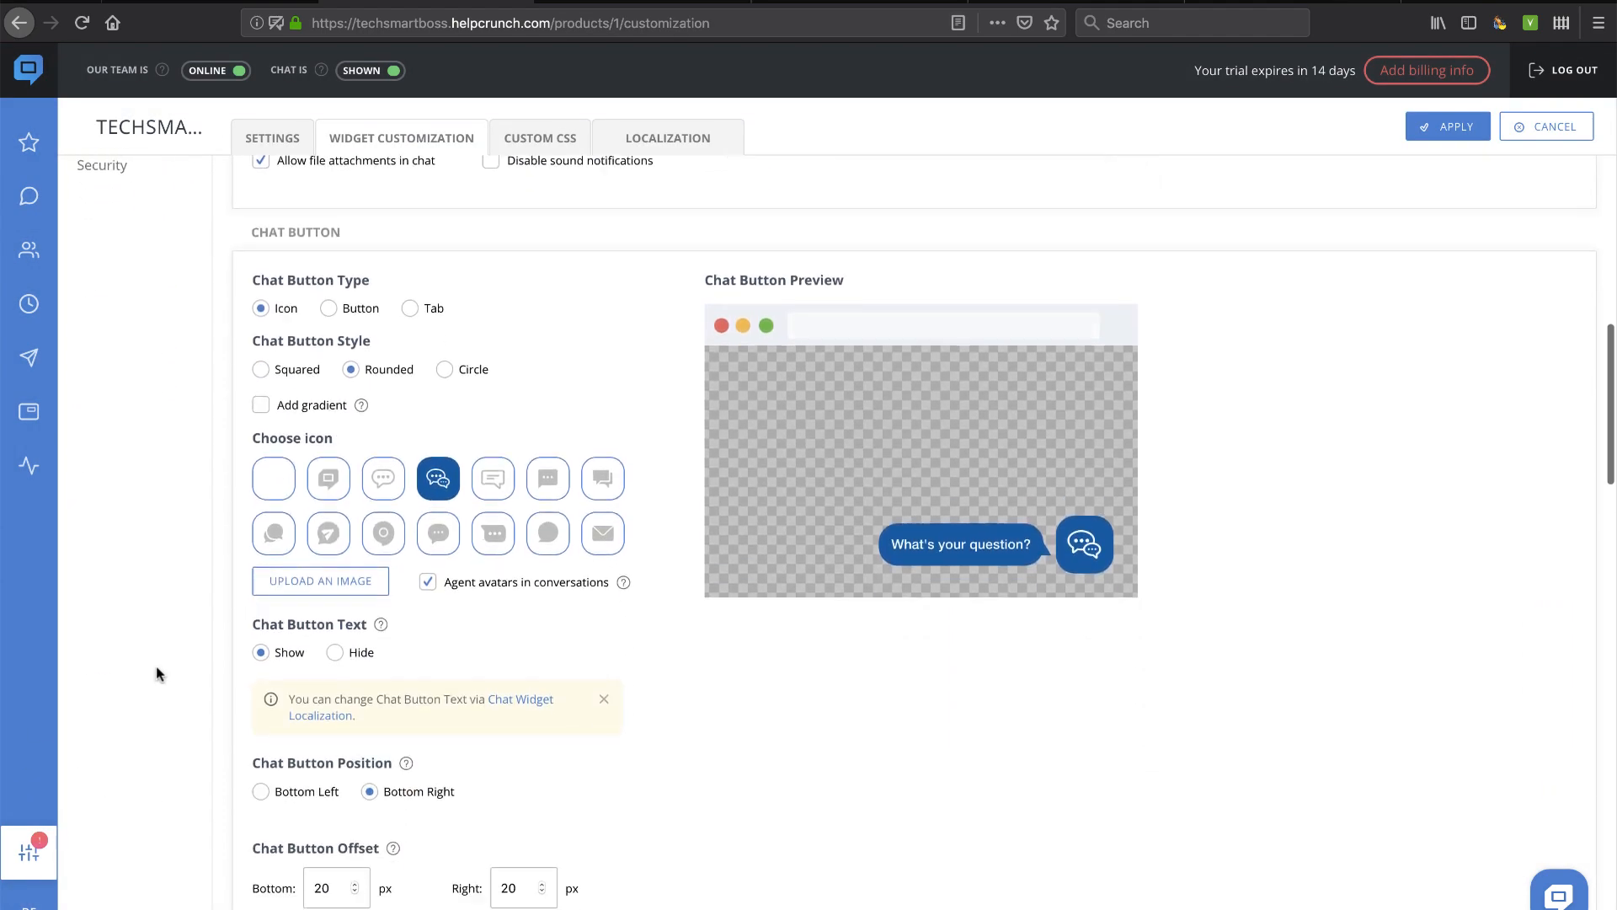
Browse the widget's Custom CSS and Localization tabs and return to general Settings with the installation code.
{"action": "left_click", "coordinate": [271, 138]}
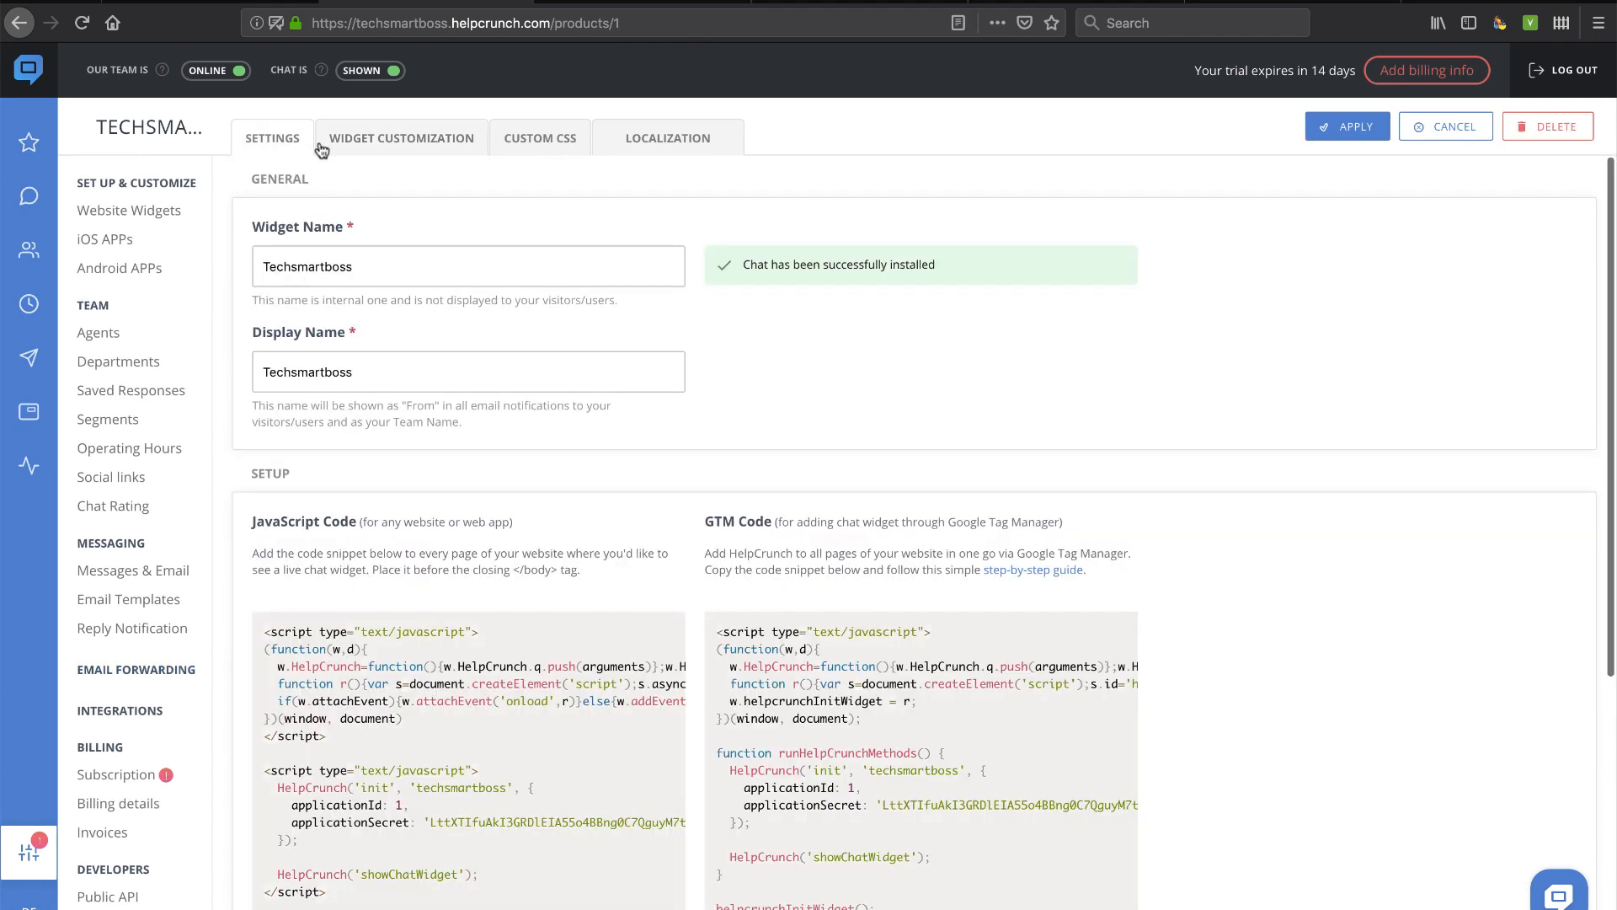
{"action": "left_click", "coordinate": [540, 138]}
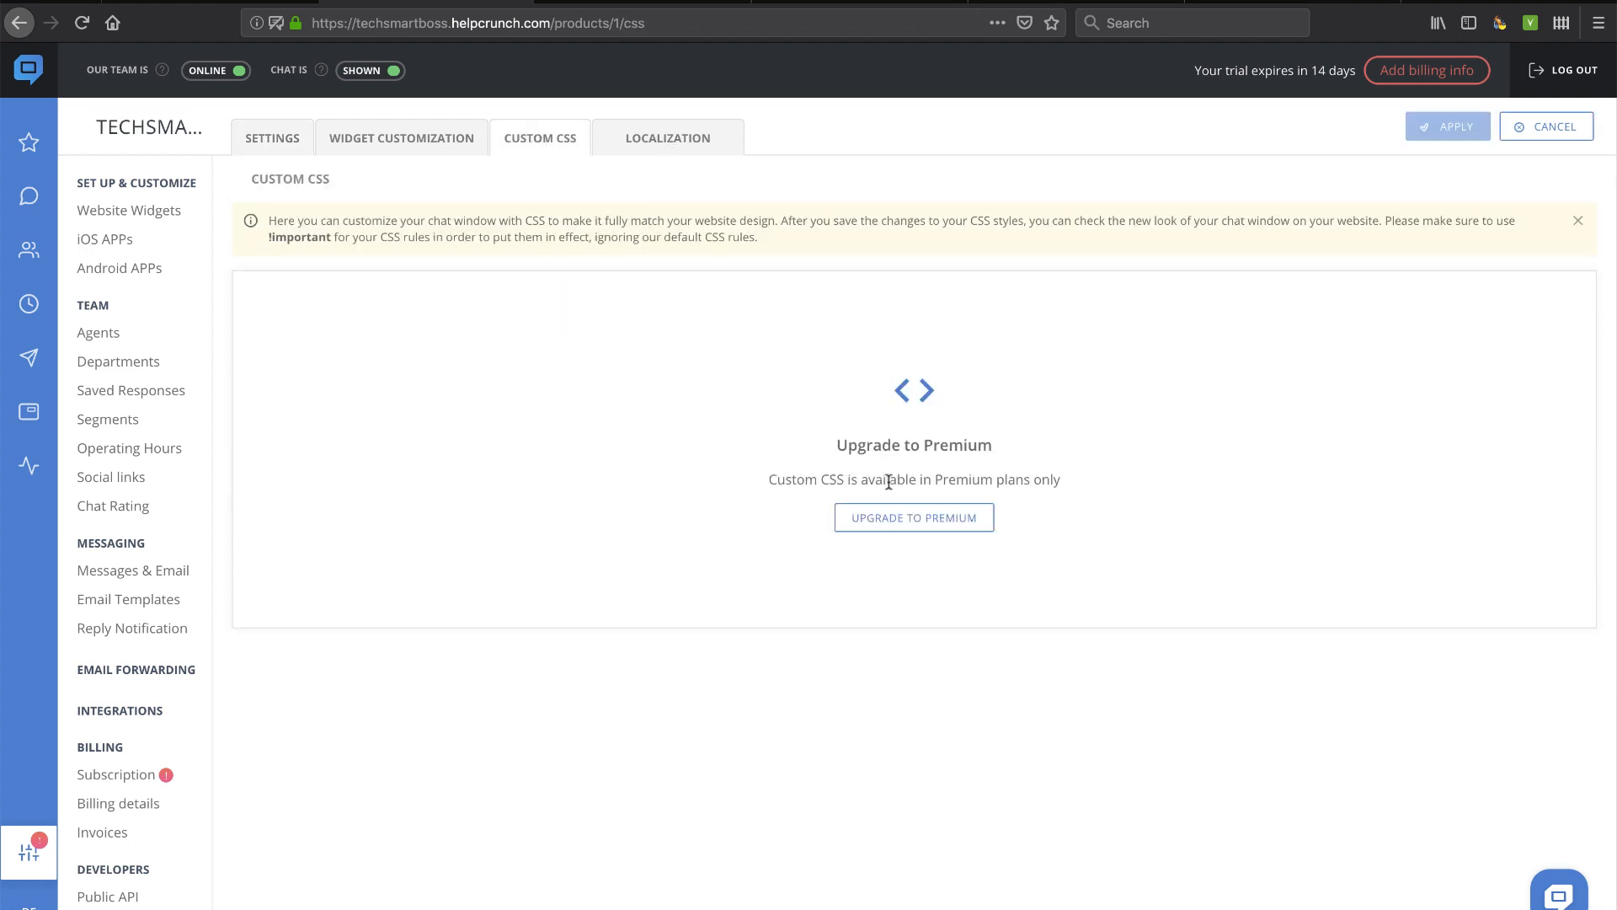
{"action": "left_click", "coordinate": [667, 138]}
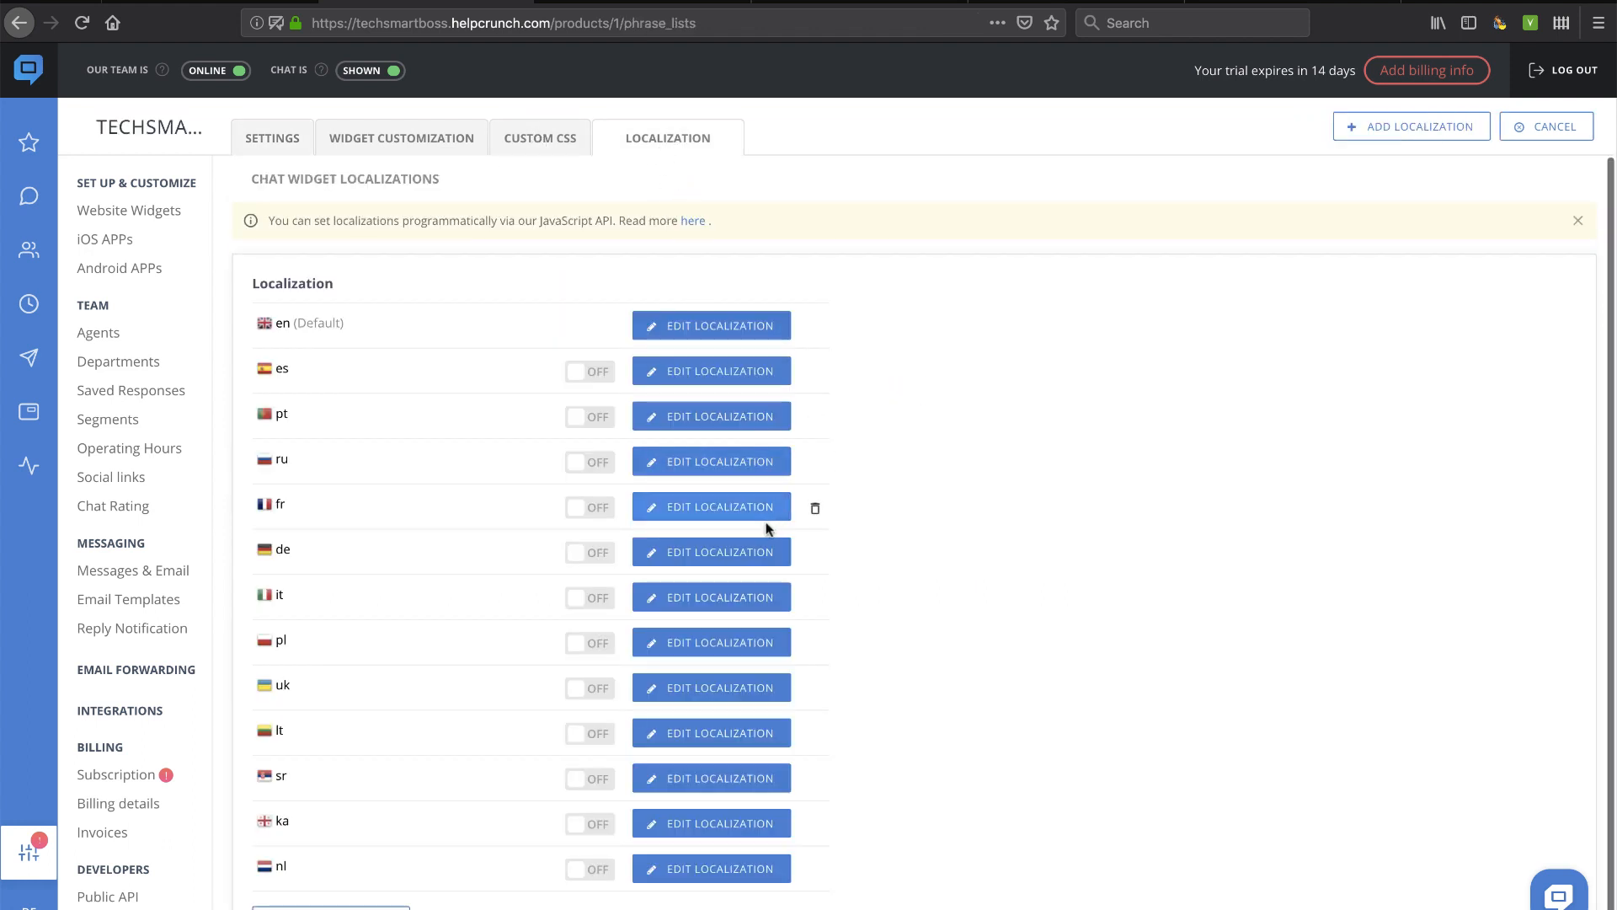
{"action": "scroll", "coordinate": [767, 528], "scroll_direction": "down", "scroll_amount": 1}
{"action": "scroll", "coordinate": [768, 528], "scroll_direction": "up", "scroll_amount": 1}
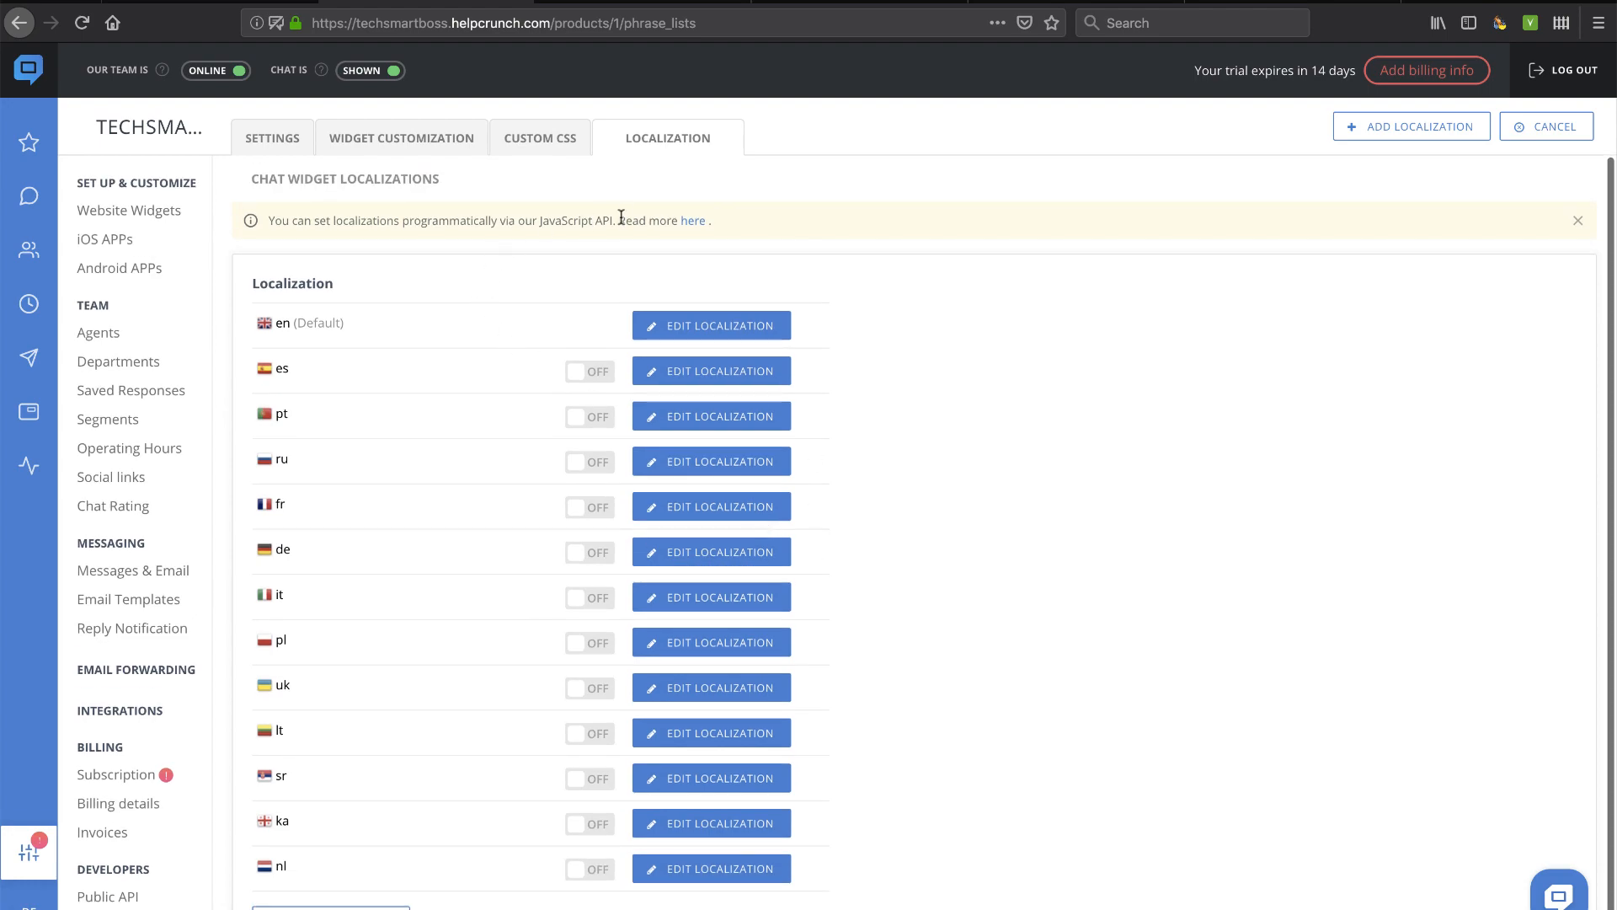
{"action": "left_click", "coordinate": [271, 138]}
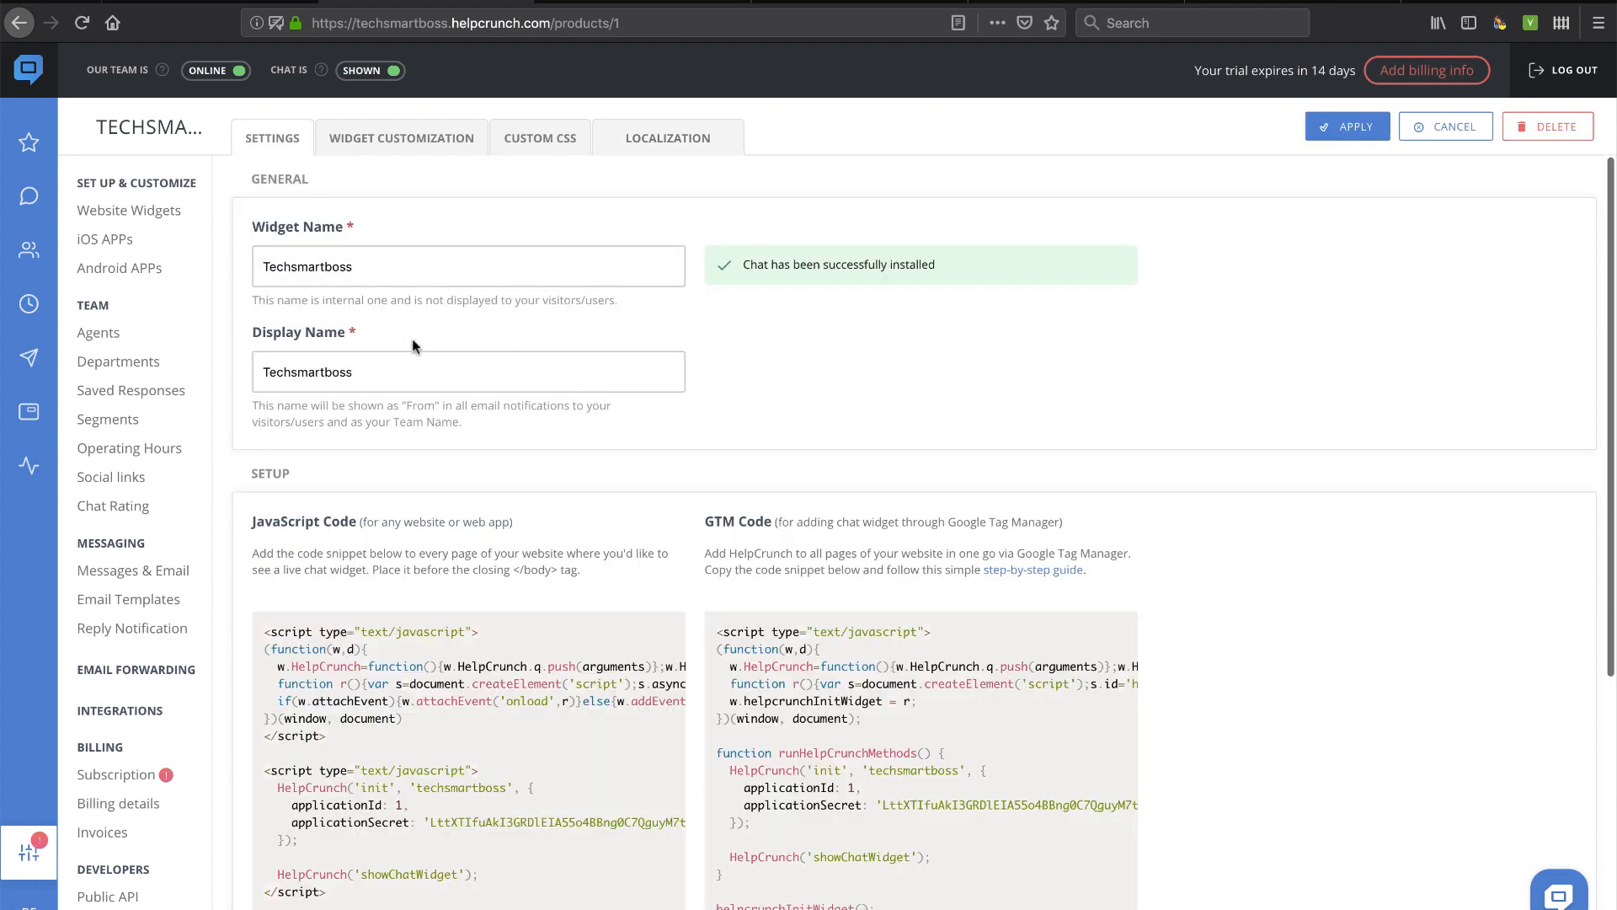